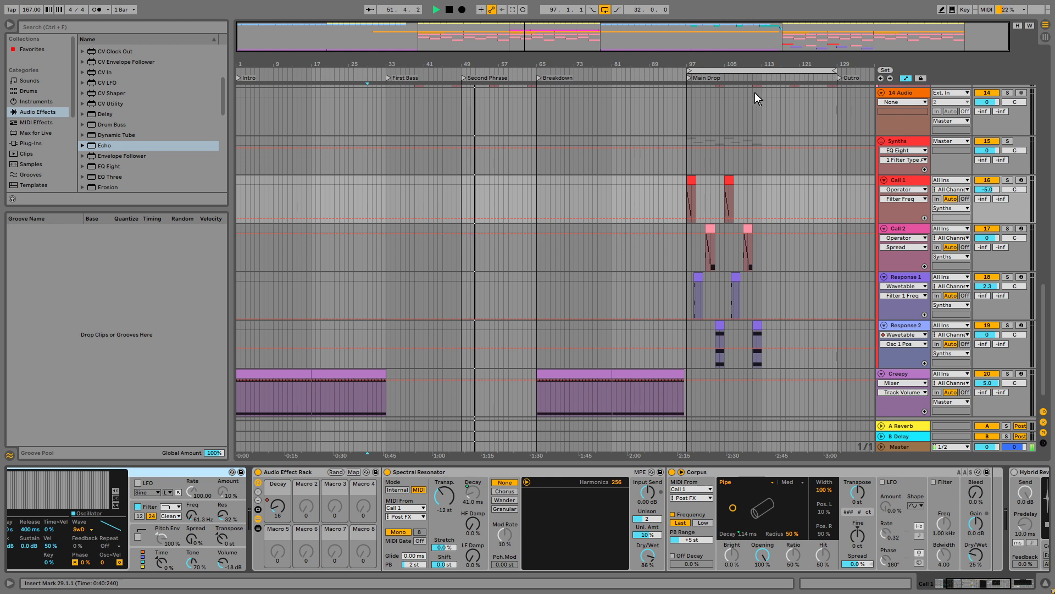
# - Stop playback and set the playback start on the Call 1 track to bar 97, the beginning of the Main Drop
pyautogui.press('space')
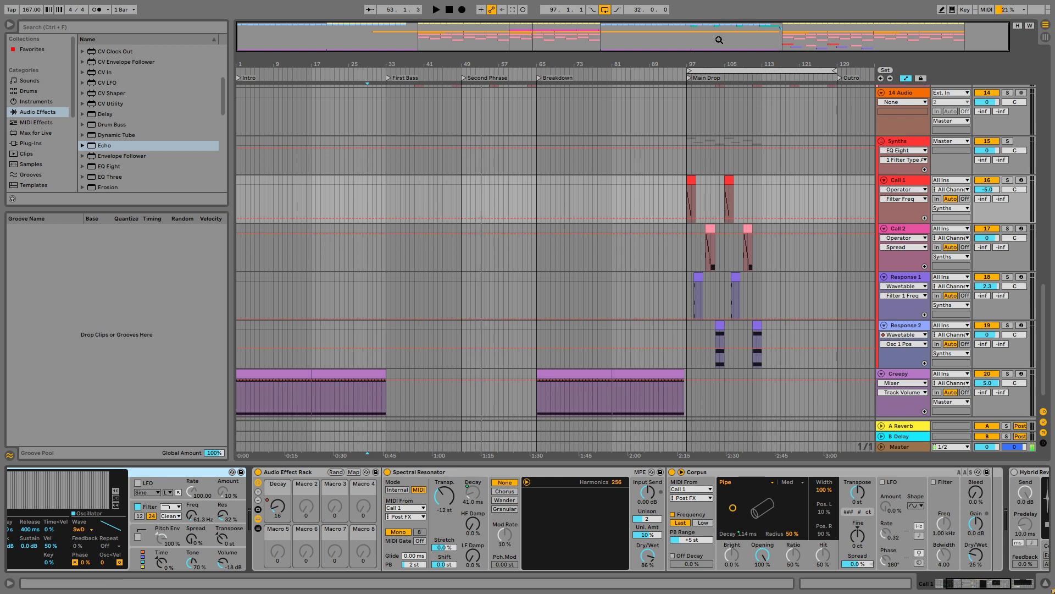
pyautogui.click(908, 194)
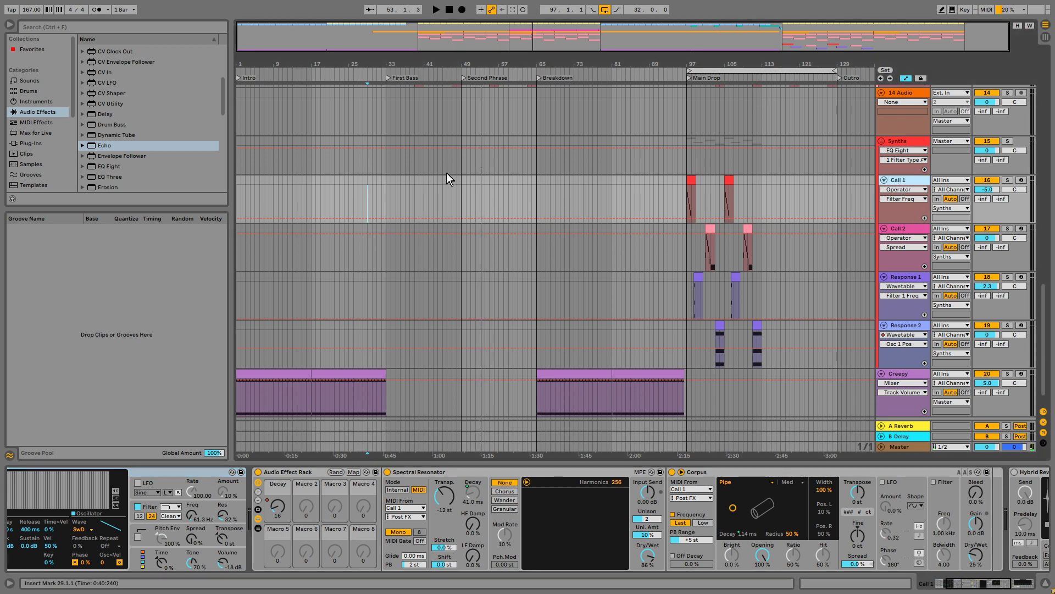
pyautogui.click(385, 192)
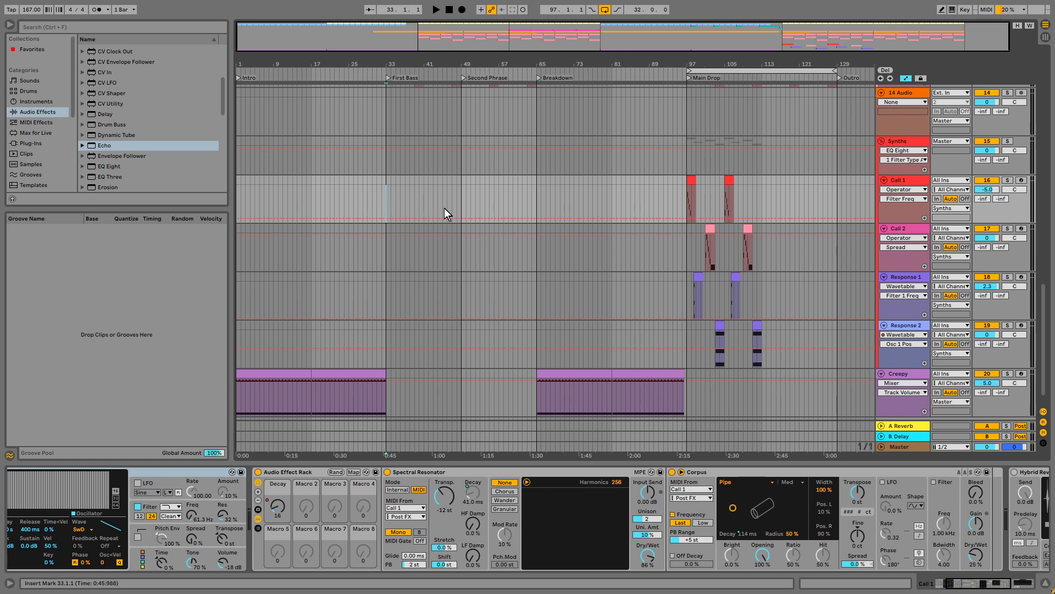
pyautogui.click(691, 207)
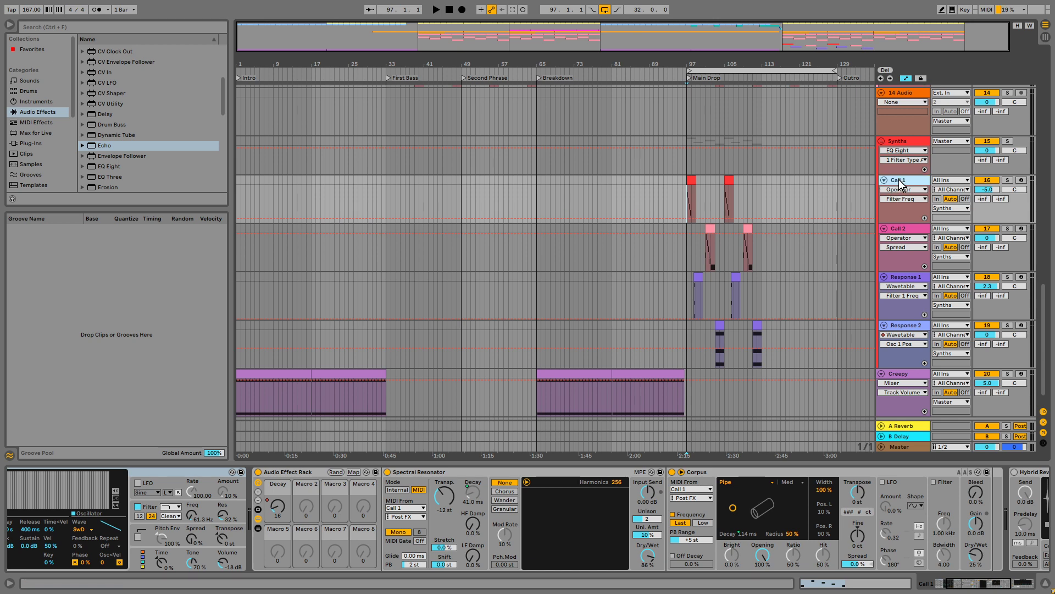
# - Play the Main Drop from bar 97 and view the device chains of the Call 2, Response 1 and Response 2 tracks
pyautogui.click(903, 231)
pyautogui.click(904, 278)
pyautogui.click(905, 326)
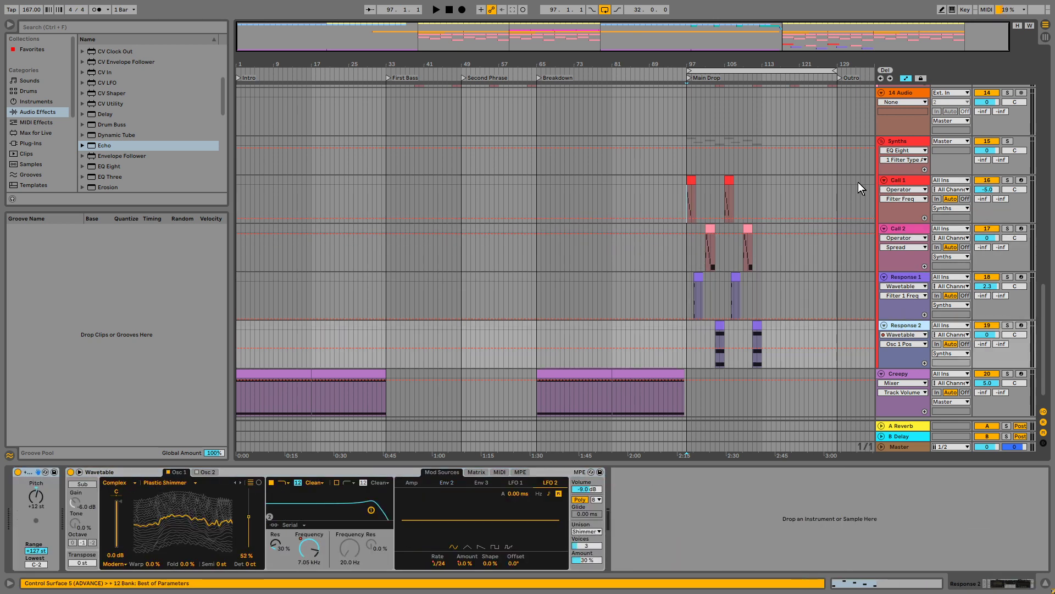
pyautogui.press('space')
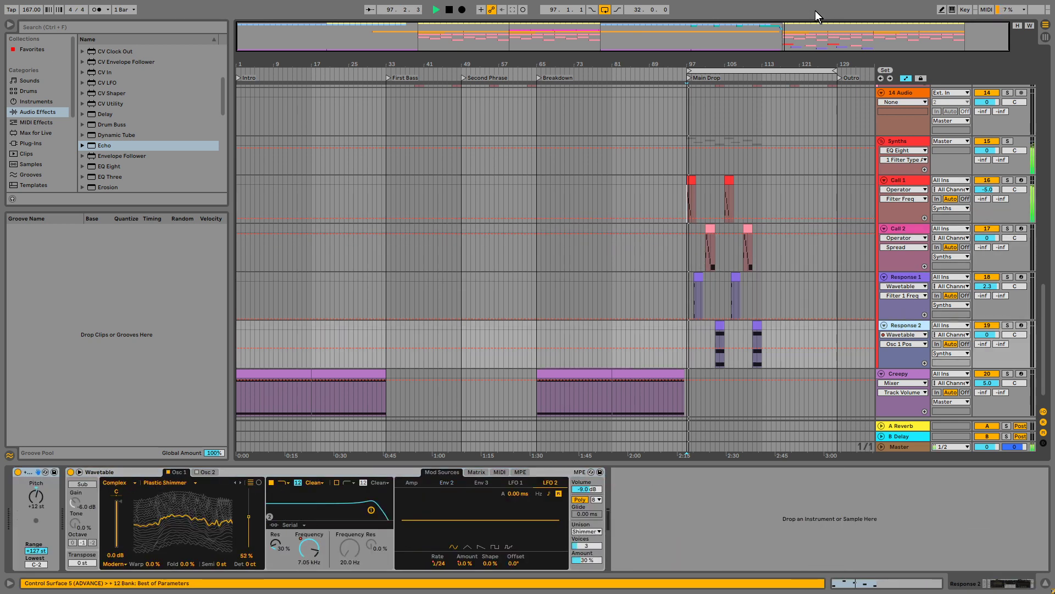
pyautogui.click(913, 230)
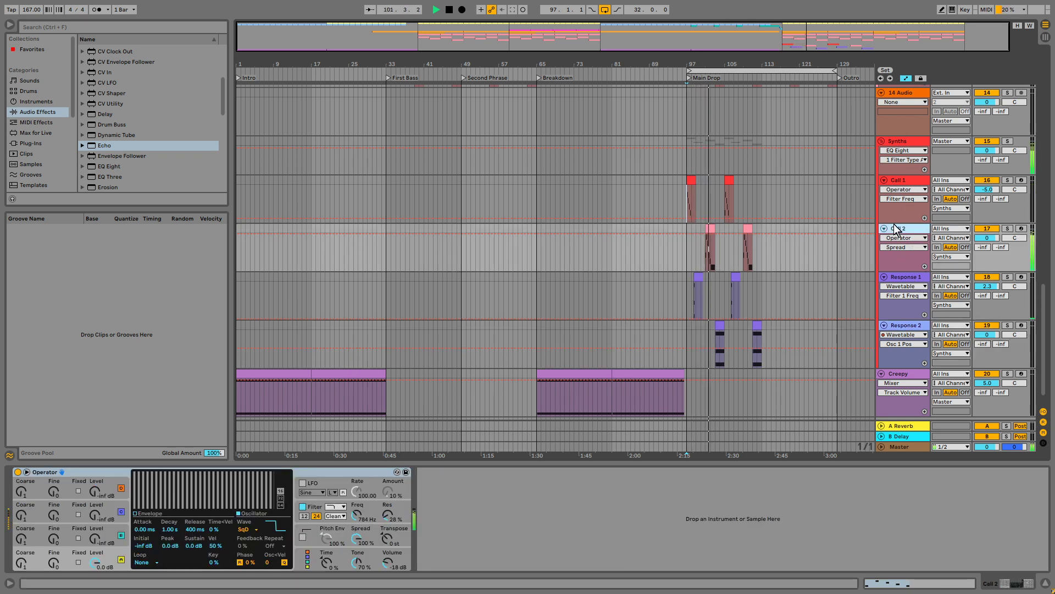
pyautogui.click(908, 292)
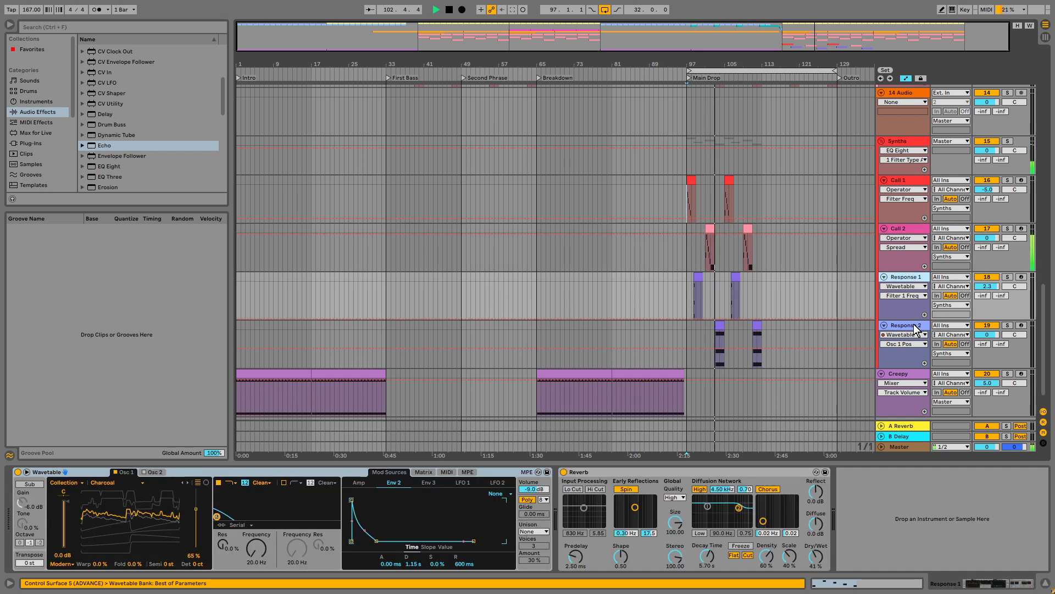
pyautogui.click(934, 323)
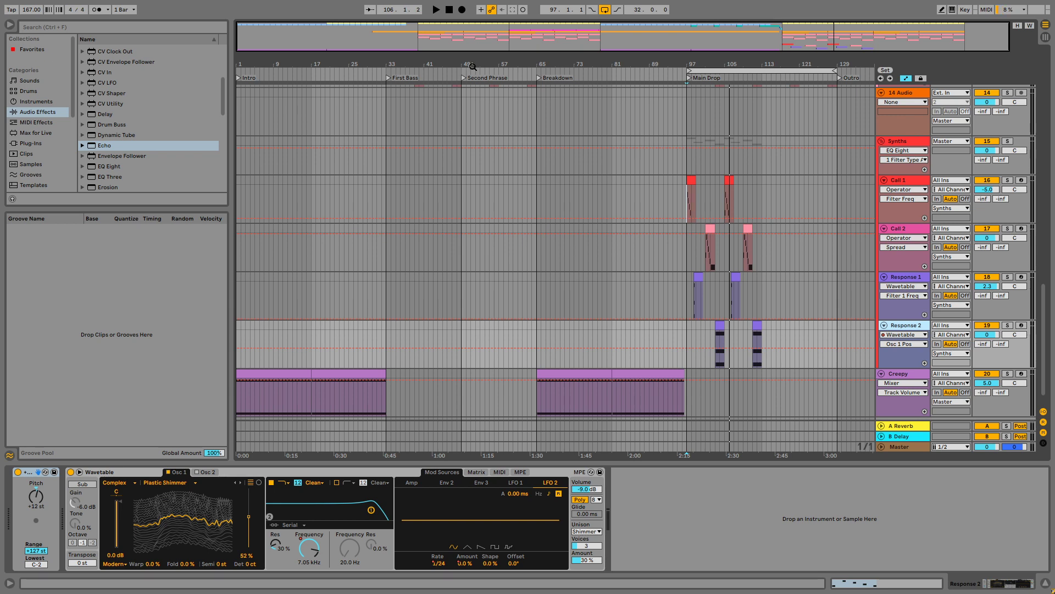
# - Examine the Sub and Bass Group clips across the First Bass and Second Phrase sections
pyautogui.moveTo(500, 49); pyautogui.dragTo(492, 63)
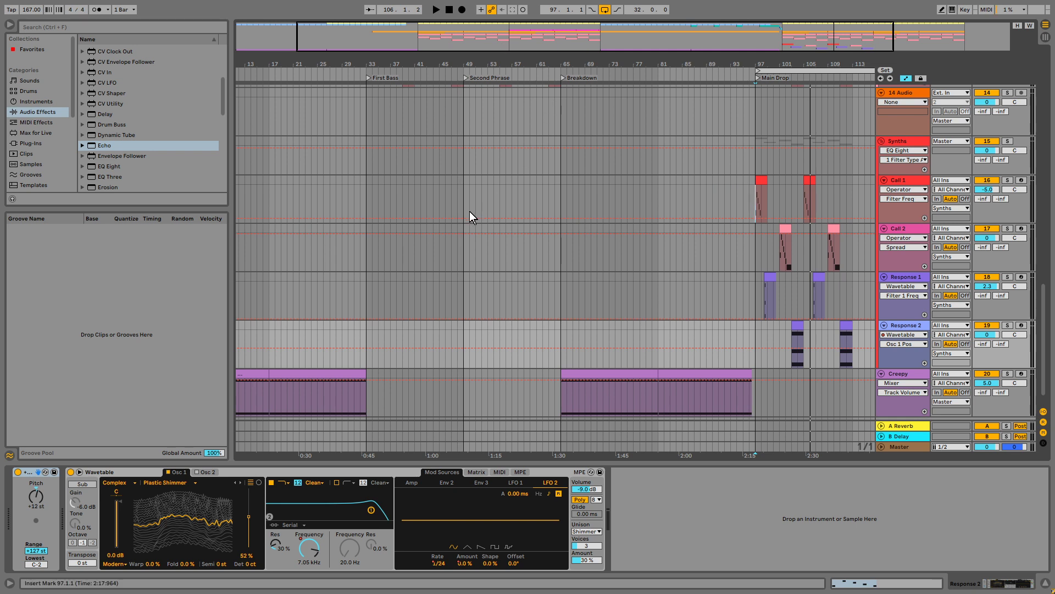
pyautogui.hscroll(-3, 478, 217)
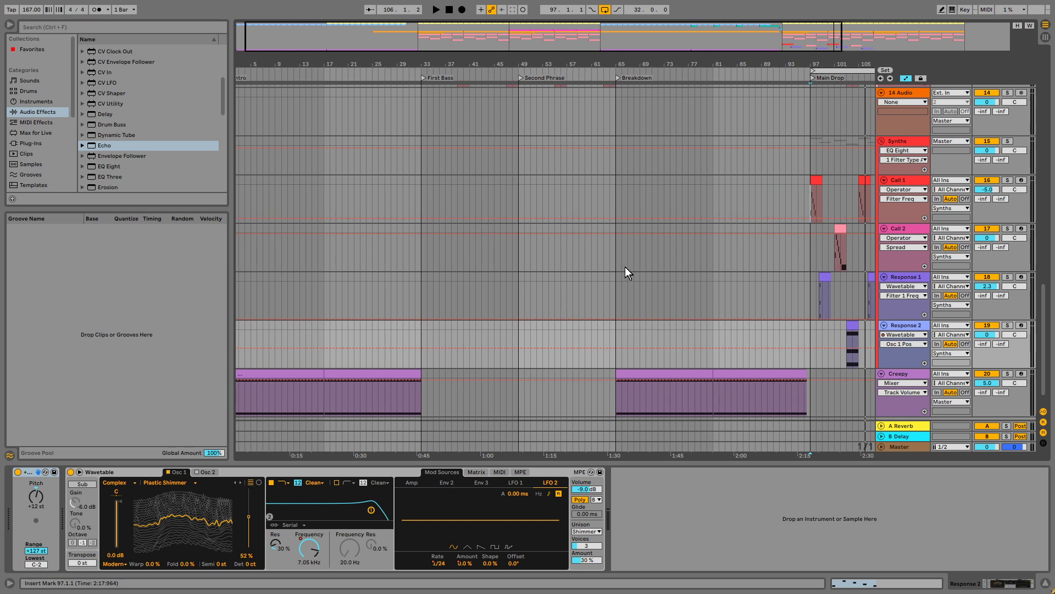
pyautogui.moveTo(1043, 302); pyautogui.dragTo(1040, 163)
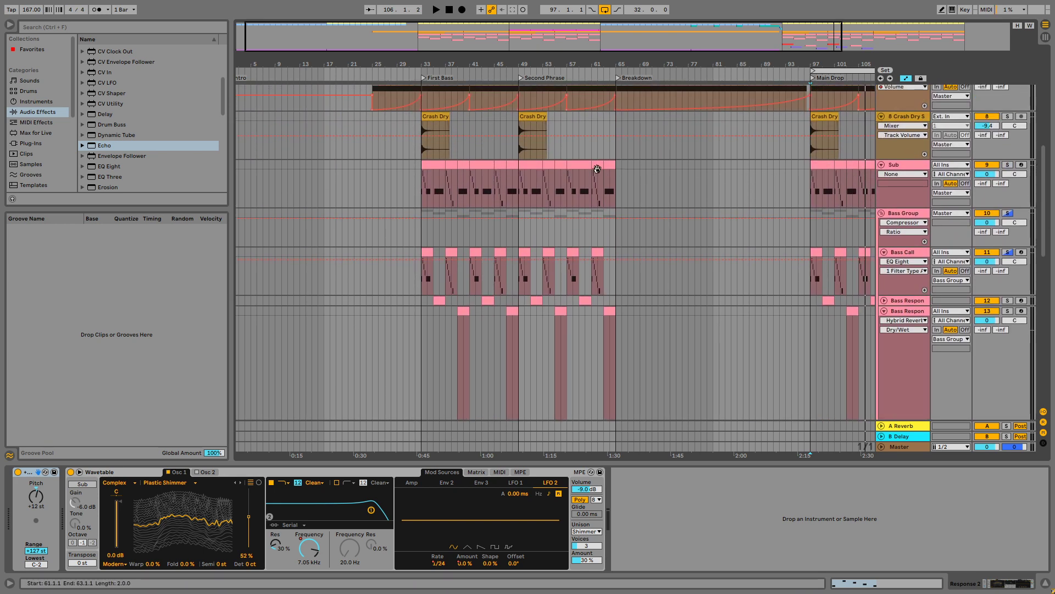
pyautogui.scroll(2, 519, 84)
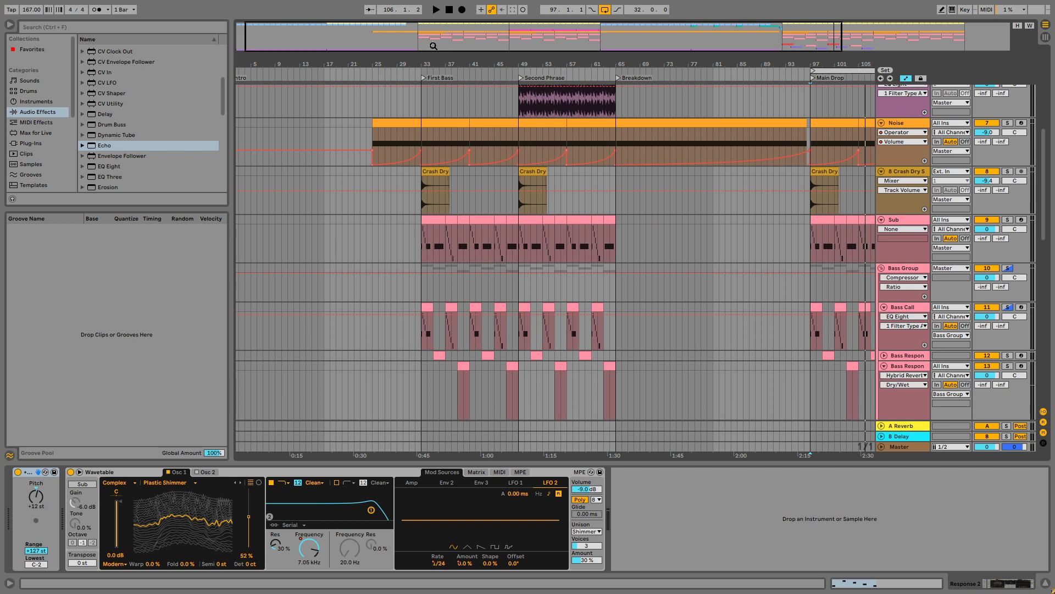
pyautogui.moveTo(434, 46); pyautogui.dragTo(468, 51)
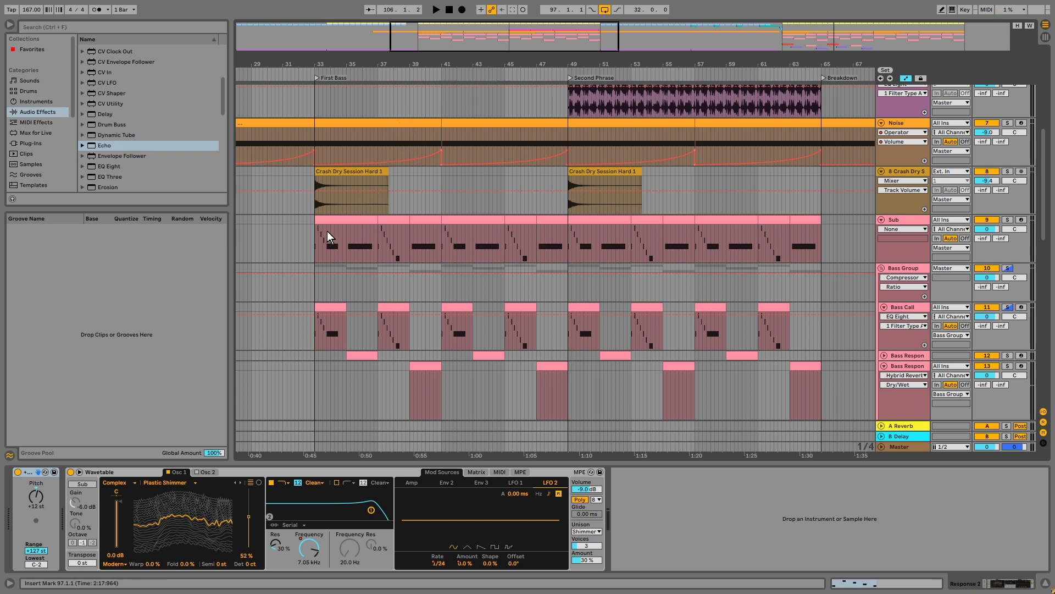
pyautogui.scroll(-3, 434, 242)
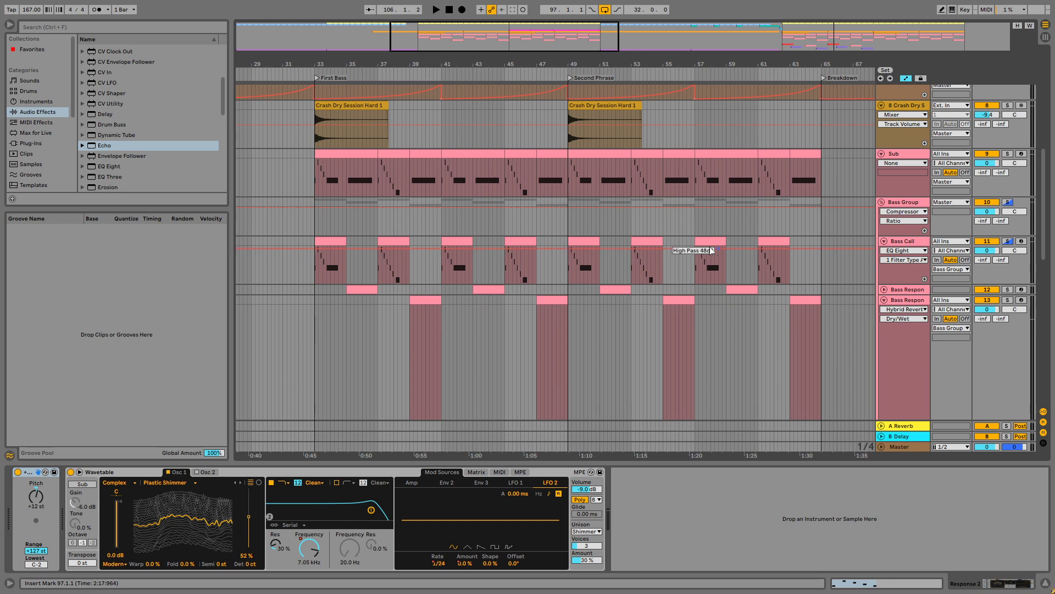
pyautogui.scroll(-3, 658, 295)
pyautogui.scroll(-2, 412, 333)
# - Solo the Bass Response 2 track and audition its clip at bar 39
pyautogui.click(424, 213)
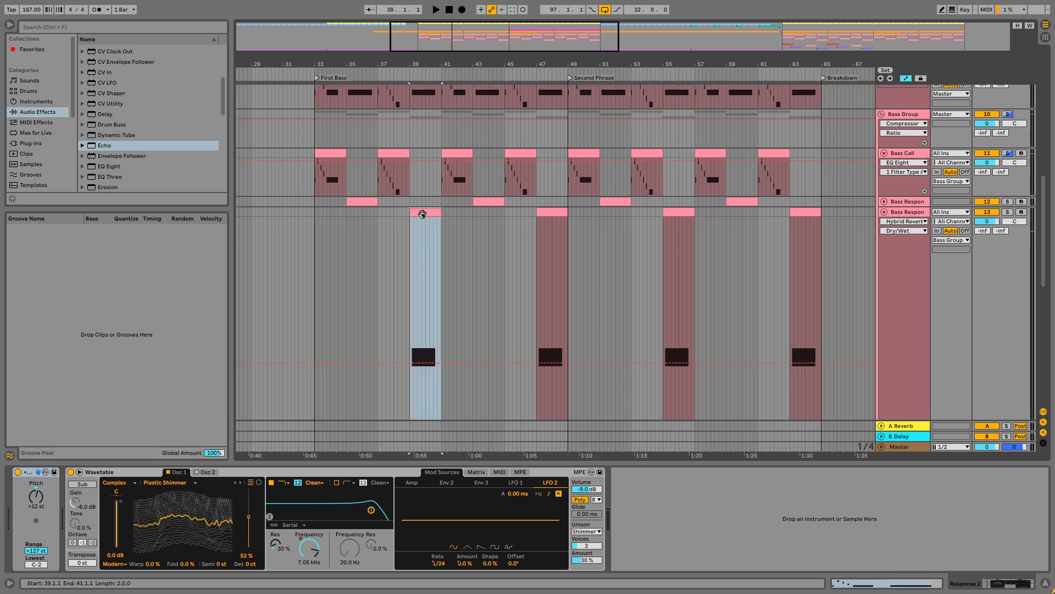
pyautogui.click(1008, 212)
pyautogui.press('space')
pyautogui.press('+')
pyautogui.press('+')
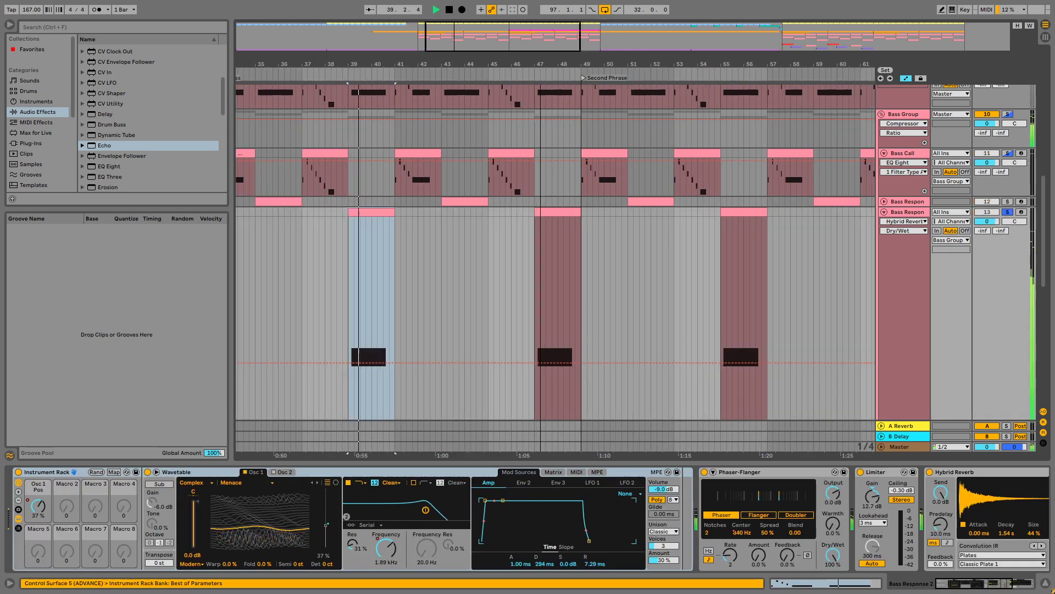
pyautogui.press('+')
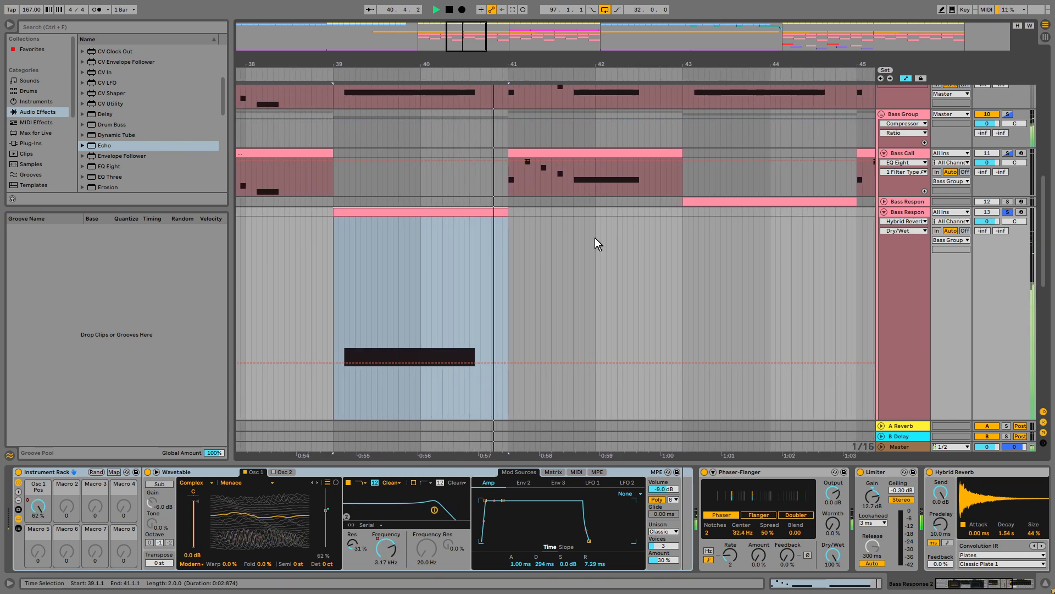
pyautogui.press('space')
# - Show the Osc 1 Pos and Filter 1 Freq automation for the Bass Response 2 clip, with the range 39.1.1 to 41.1.3 selected
pyautogui.scroll(-1, 471, 397)
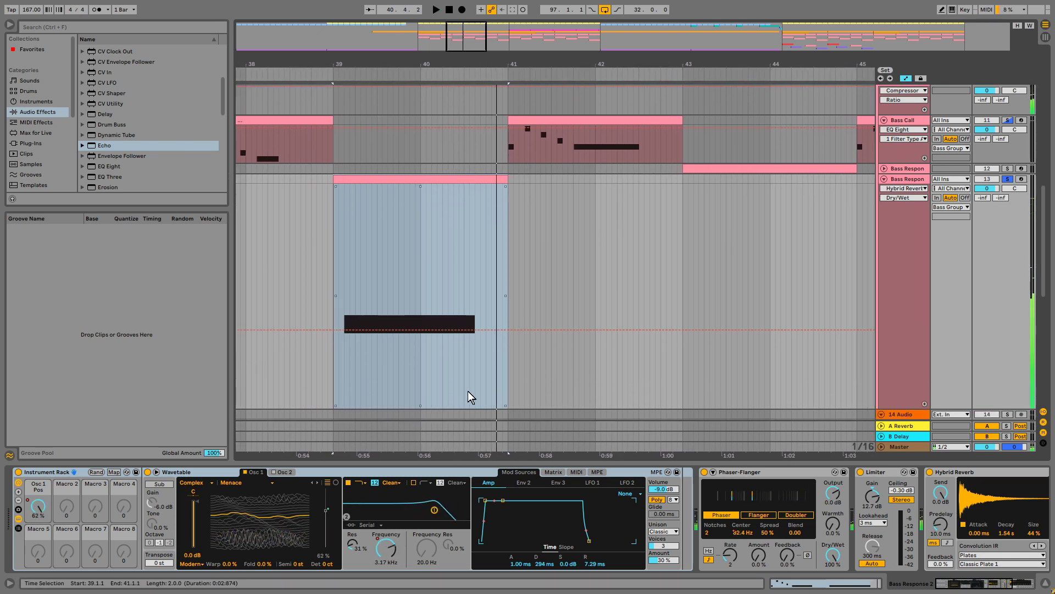
pyautogui.click(40, 508)
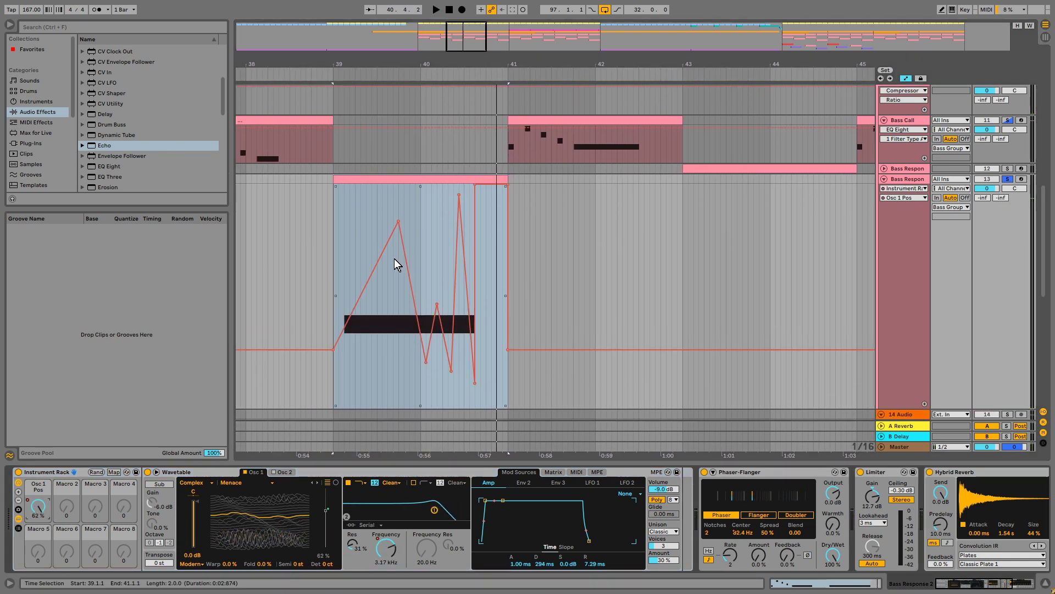
pyautogui.moveTo(518, 259); pyautogui.dragTo(333, 252)
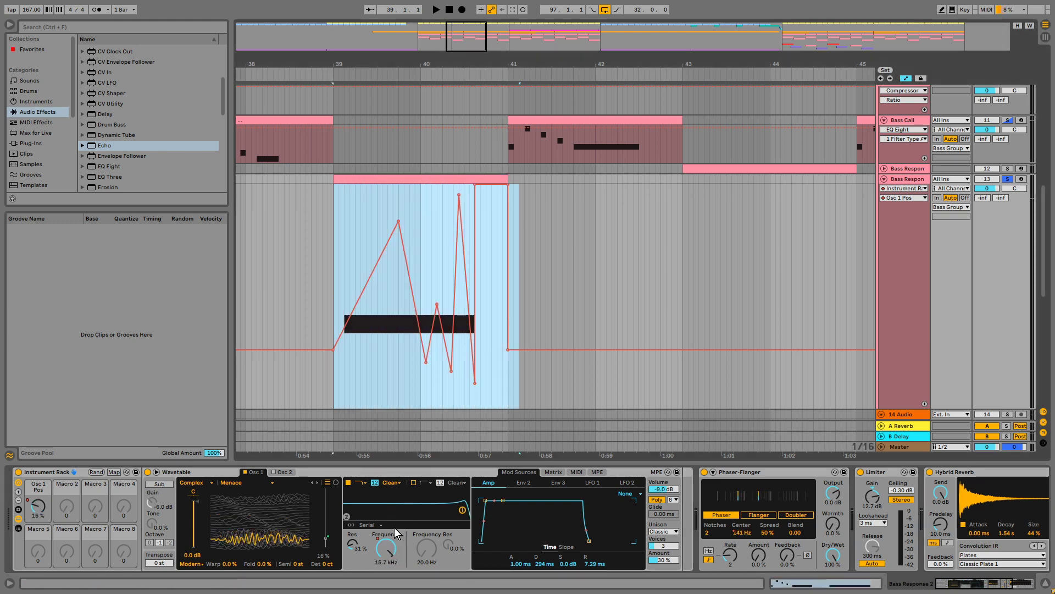
pyautogui.click(396, 534)
pyautogui.rightClick(457, 279)
pyautogui.click(620, 247)
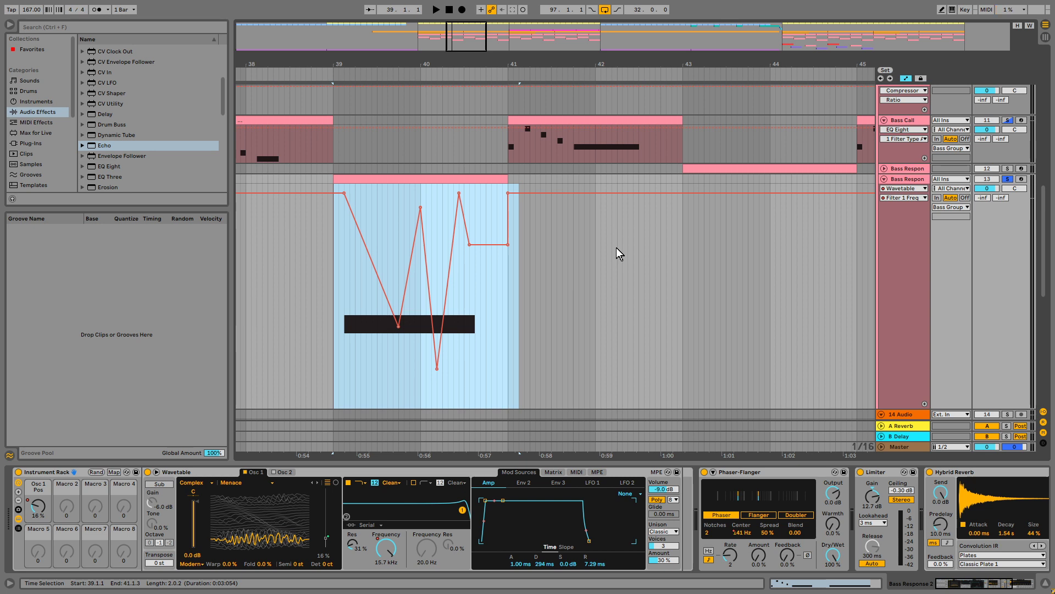
# - Bend the first falling segment of the Filter 1 Freq automation into a curve that drops steeply and flattens out
pyautogui.moveTo(460, 39); pyautogui.dragTo(515, 88)
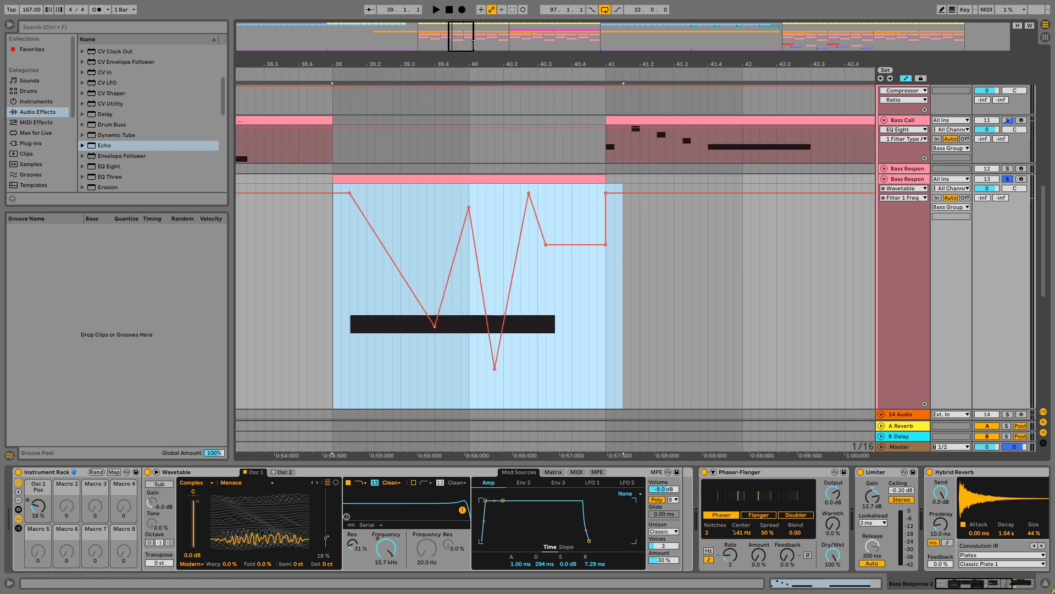
pyautogui.moveTo(467, 41); pyautogui.dragTo(448, 66)
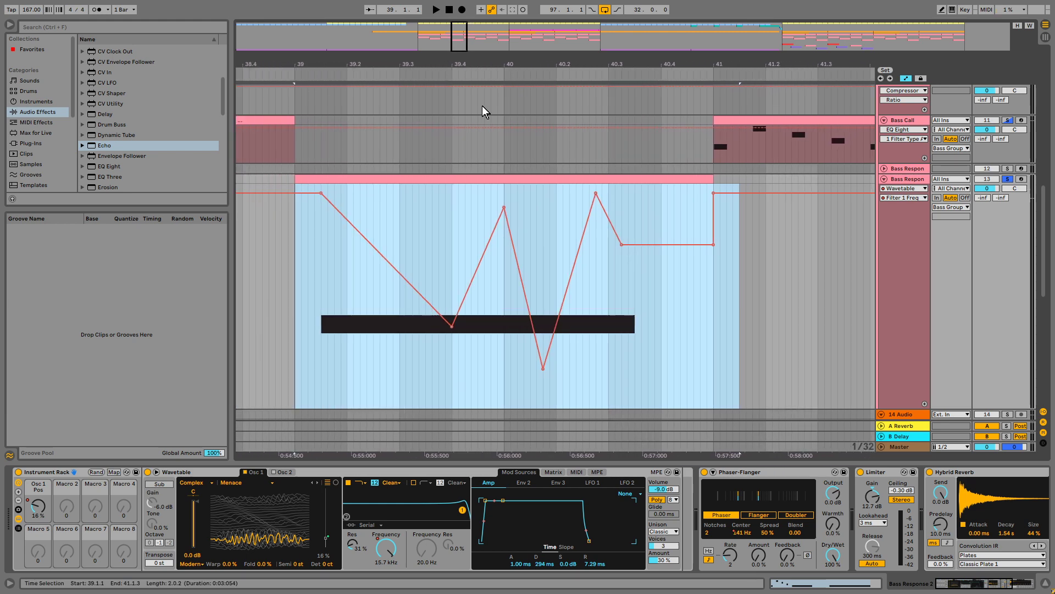
pyautogui.rightClick(441, 239)
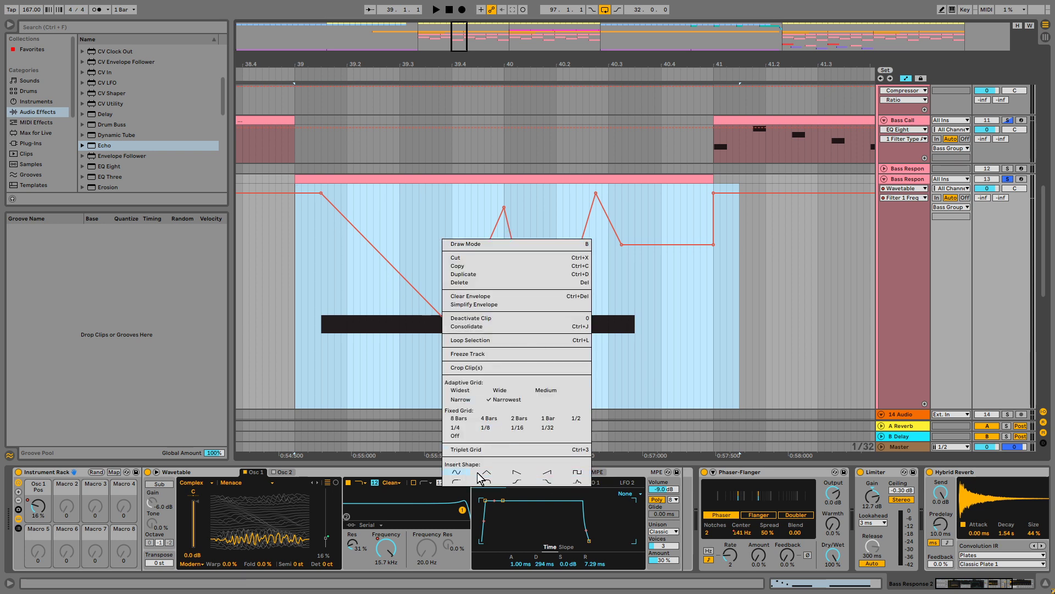
pyautogui.click(434, 227)
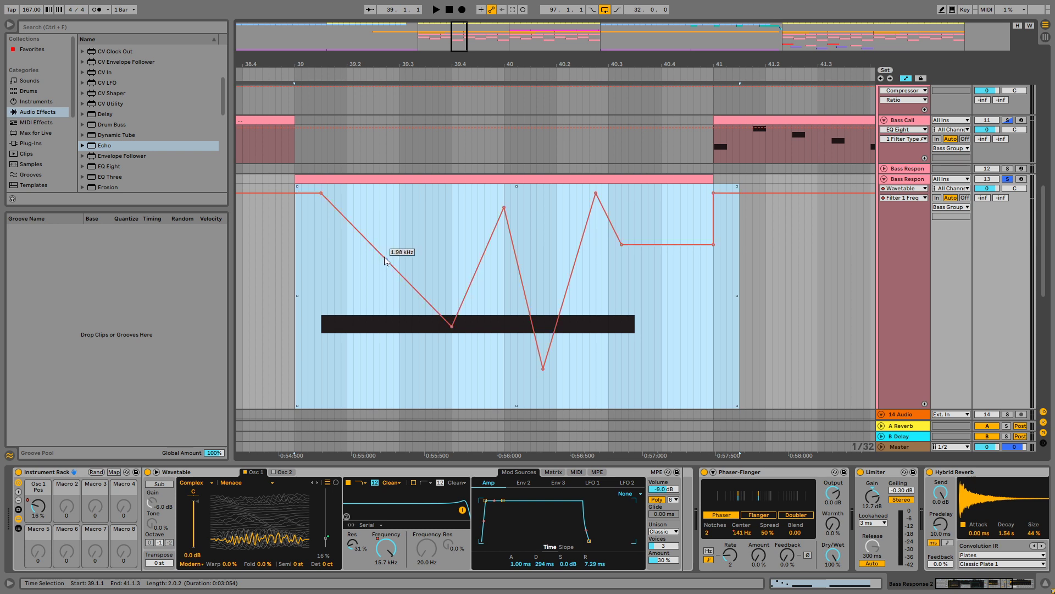
pyautogui.moveTo(386, 261); pyautogui.dragTo(365, 285)
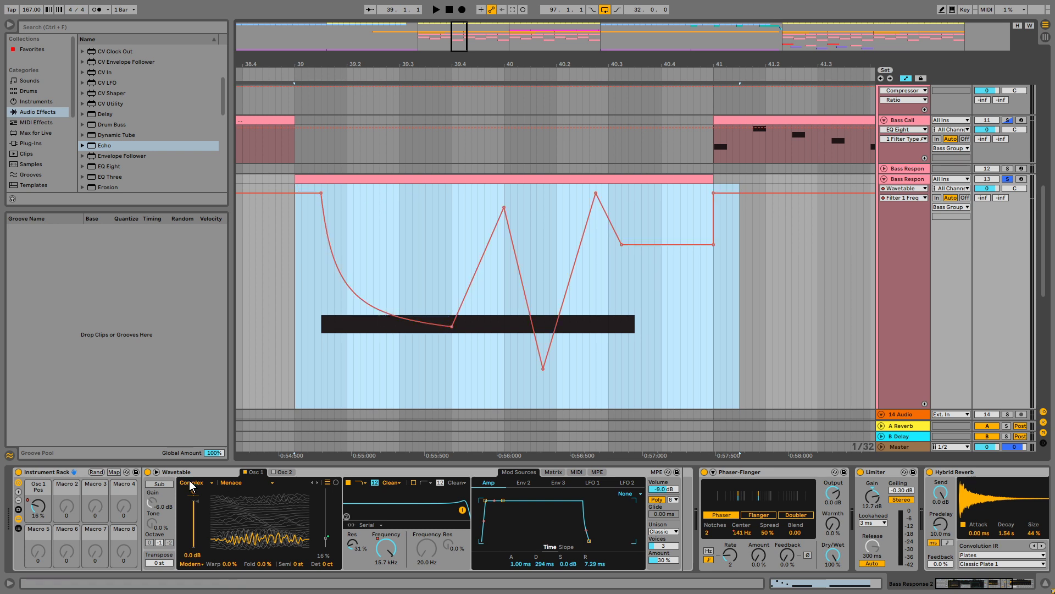
# - Delete the automation of the Osc 1 Pos macro and of Wavetable's Filter 1 Frequency
pyautogui.click(82, 516)
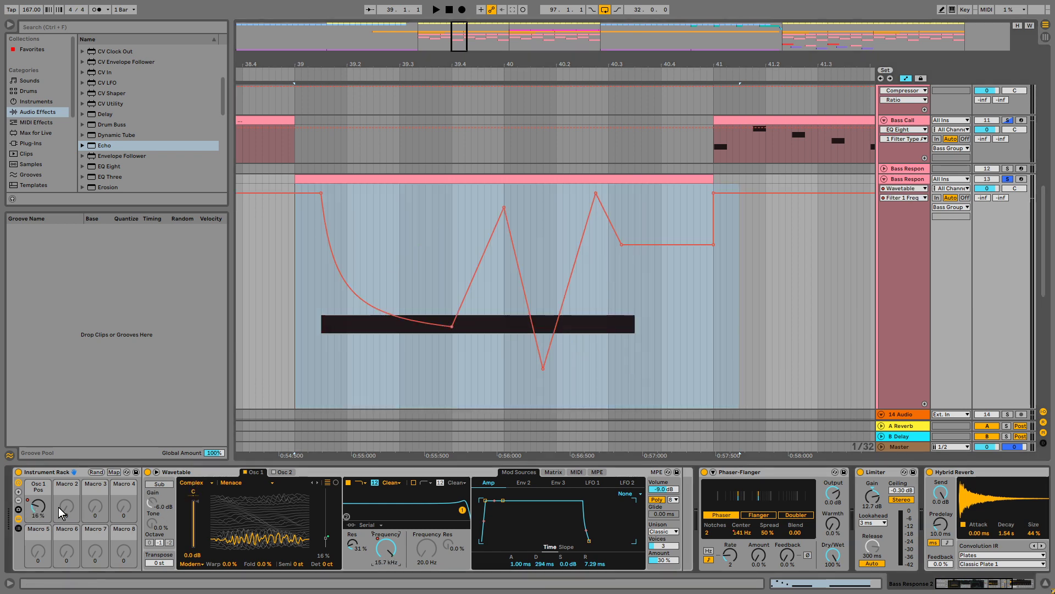
pyautogui.click(34, 509)
pyautogui.rightClick(35, 511)
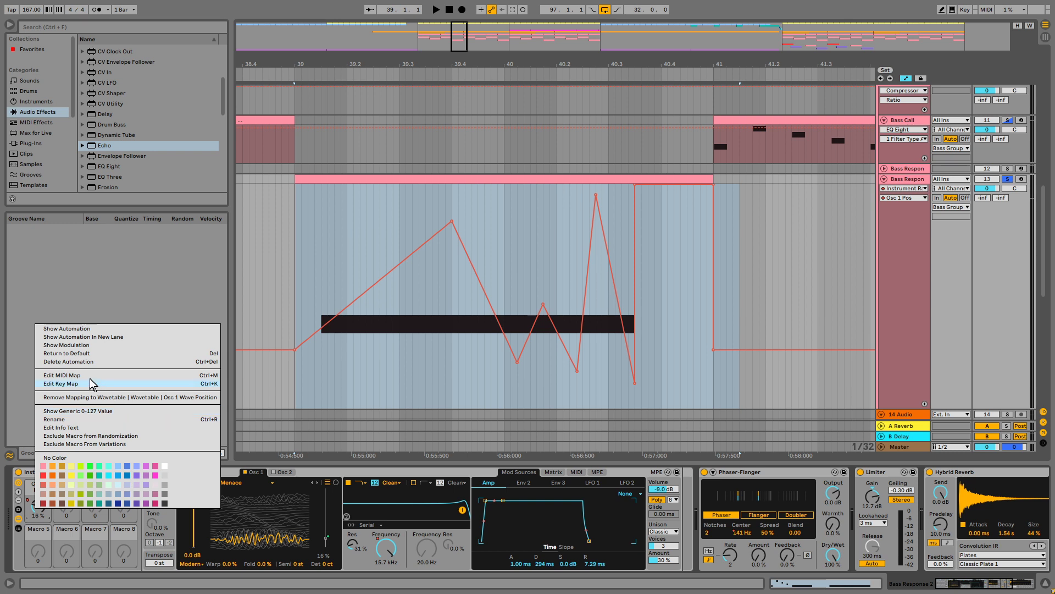
pyautogui.click(70, 363)
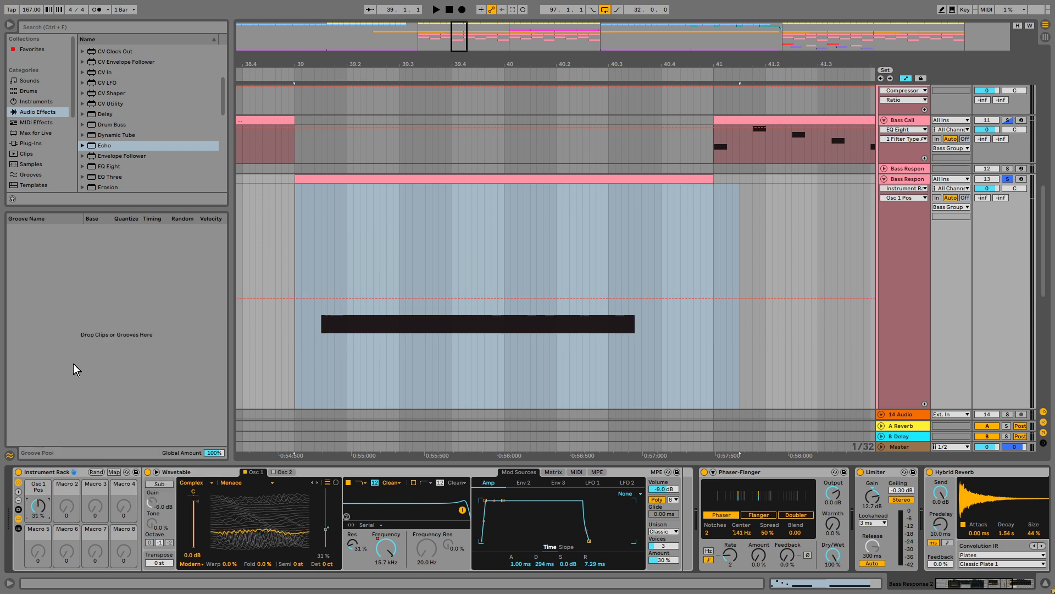
pyautogui.rightClick(394, 547)
pyautogui.click(426, 366)
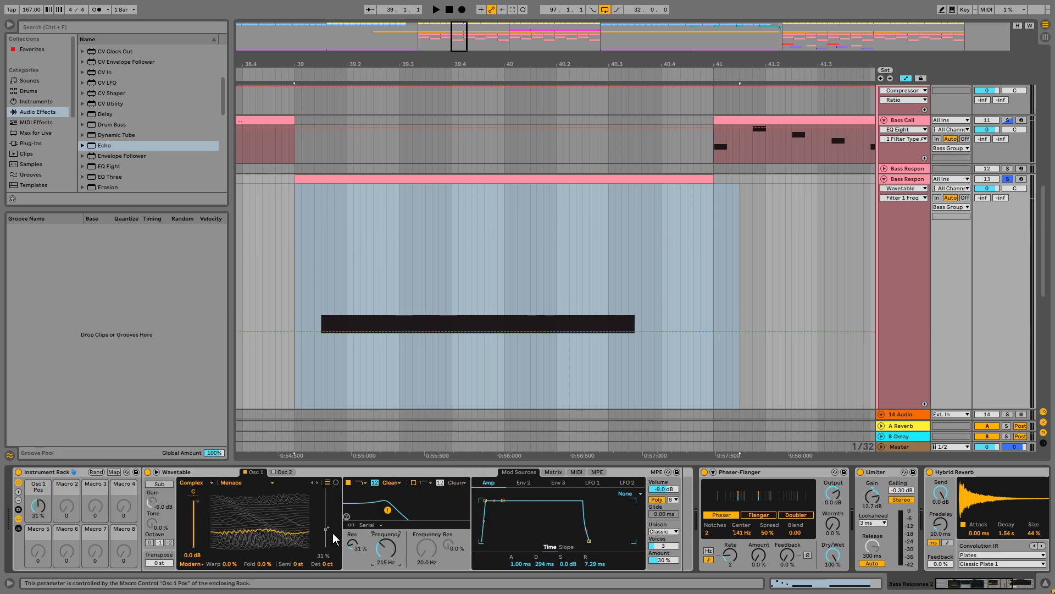
# - Set the Osc 1 Pos macro to about 18% and check its minimum and maximum macro mapping
pyautogui.click(34, 515)
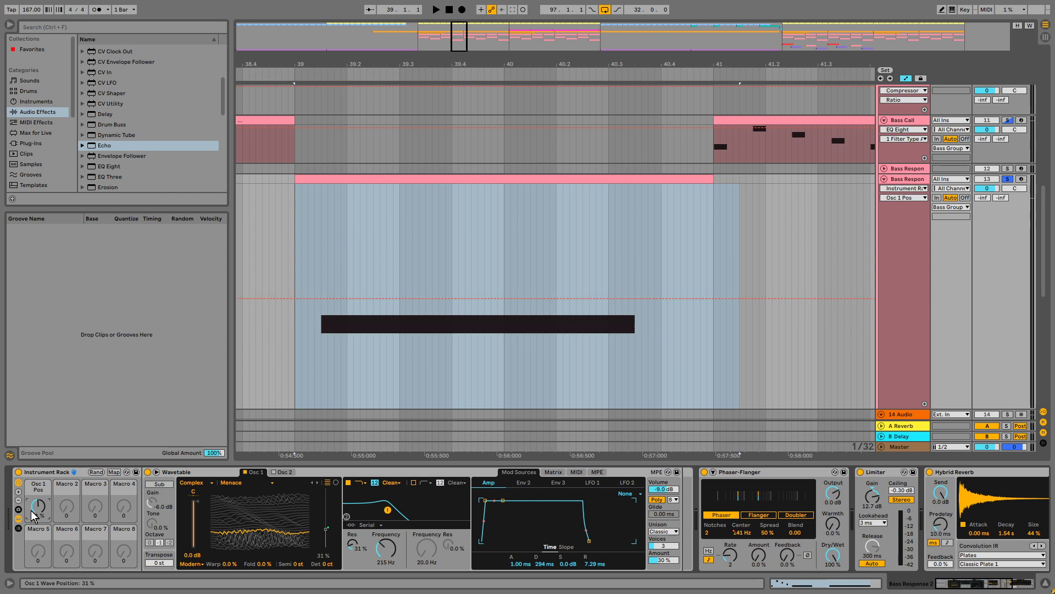
pyautogui.moveTo(37, 509); pyautogui.dragTo(38, 529)
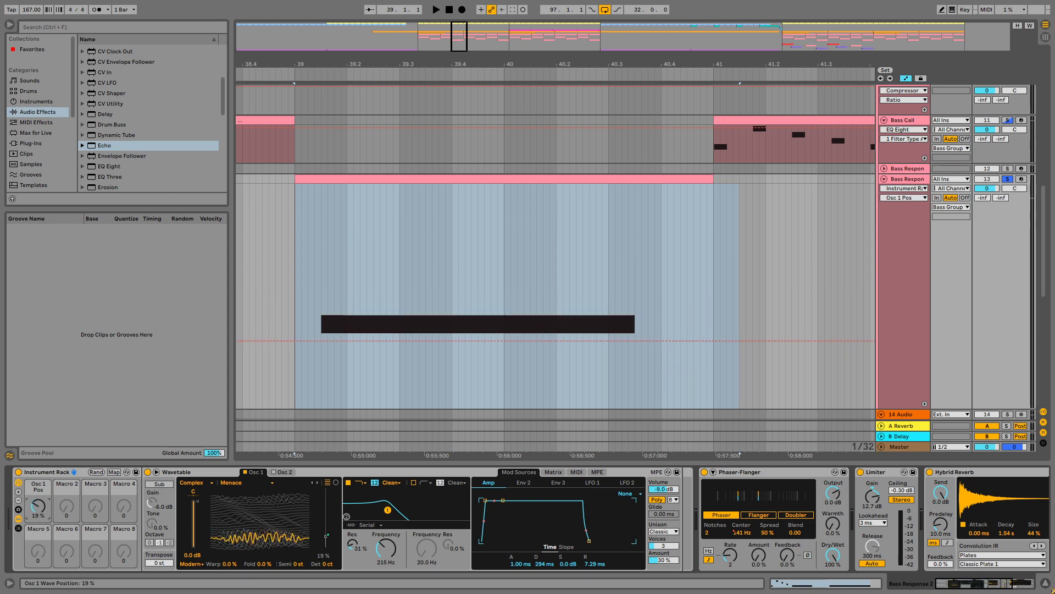
pyautogui.click(114, 472)
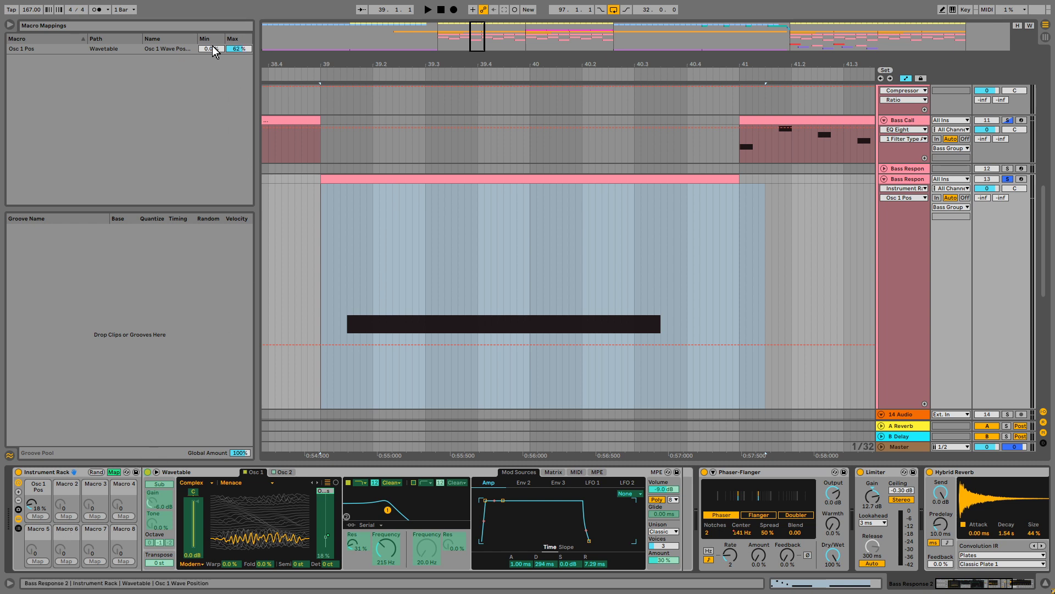
pyautogui.click(114, 472)
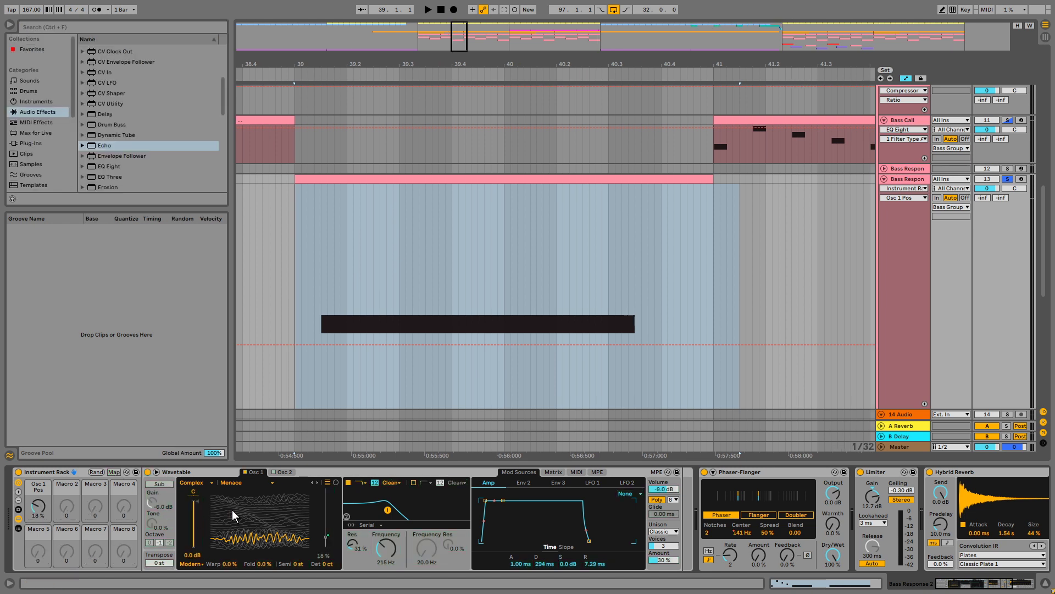
# - Raise Wavetable's Filter 1 frequency to 20.5 kHz and play the Bass Response 2 clip repeatedly from 39.1.2
pyautogui.moveTo(385, 548); pyautogui.dragTo(386, 495)
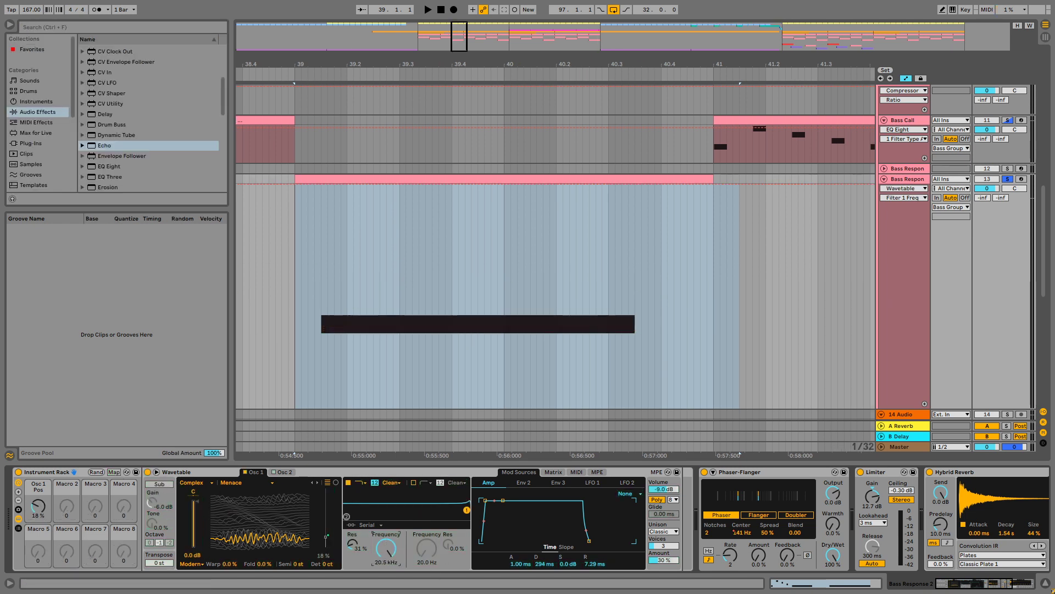
pyautogui.click(322, 282)
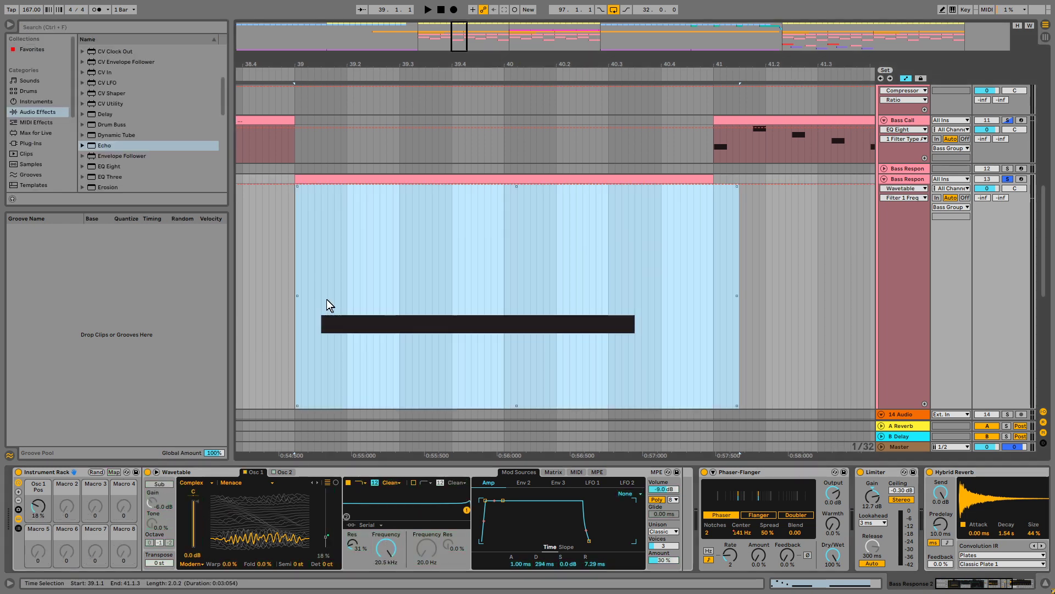
pyautogui.click(318, 295)
pyautogui.press('space')
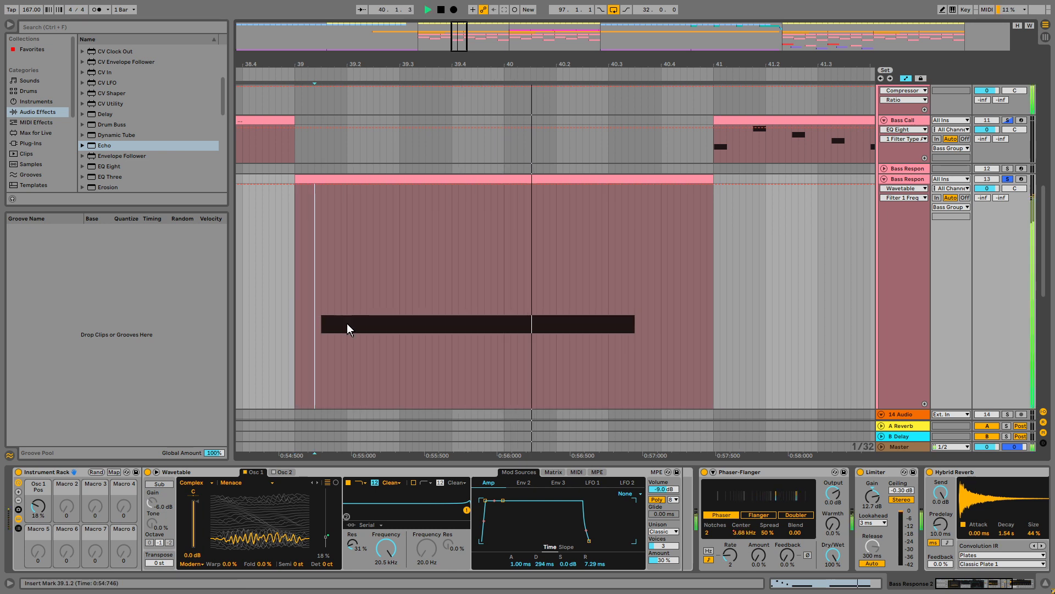
pyautogui.press('space')
pyautogui.press('space')
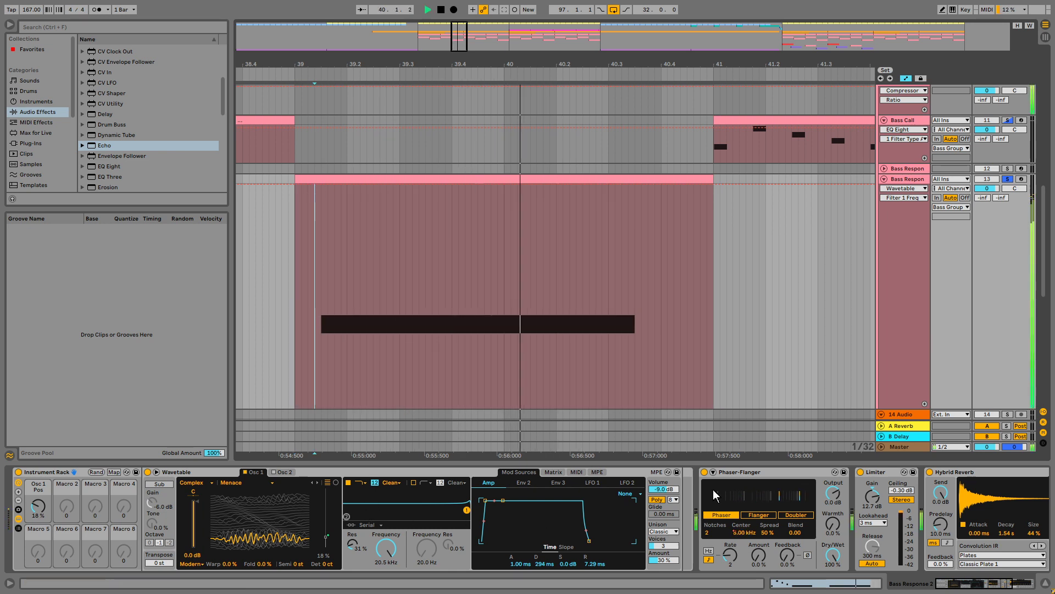
pyautogui.press('space')
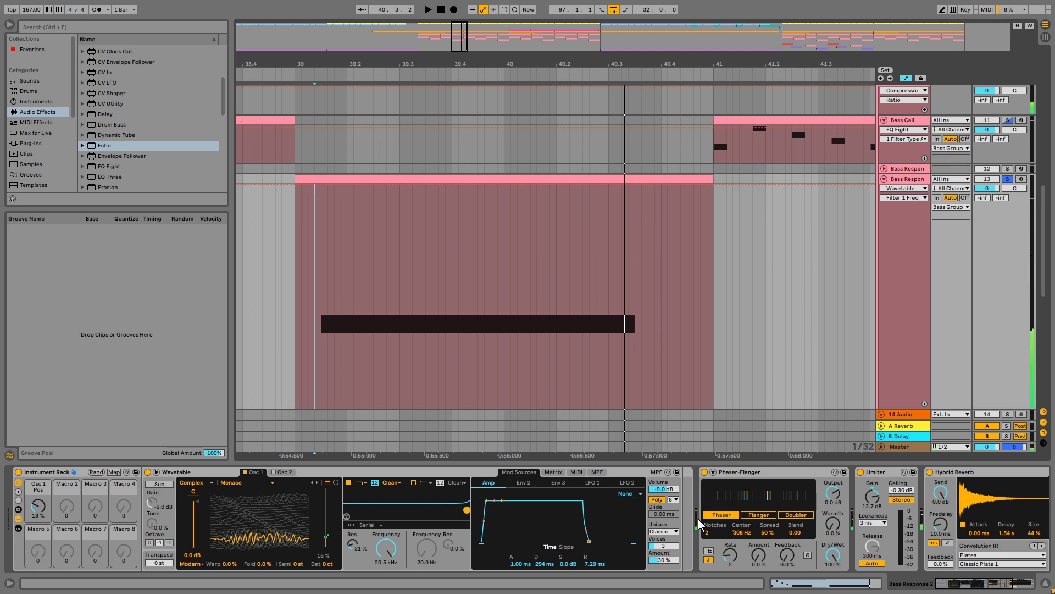
pyautogui.press('space')
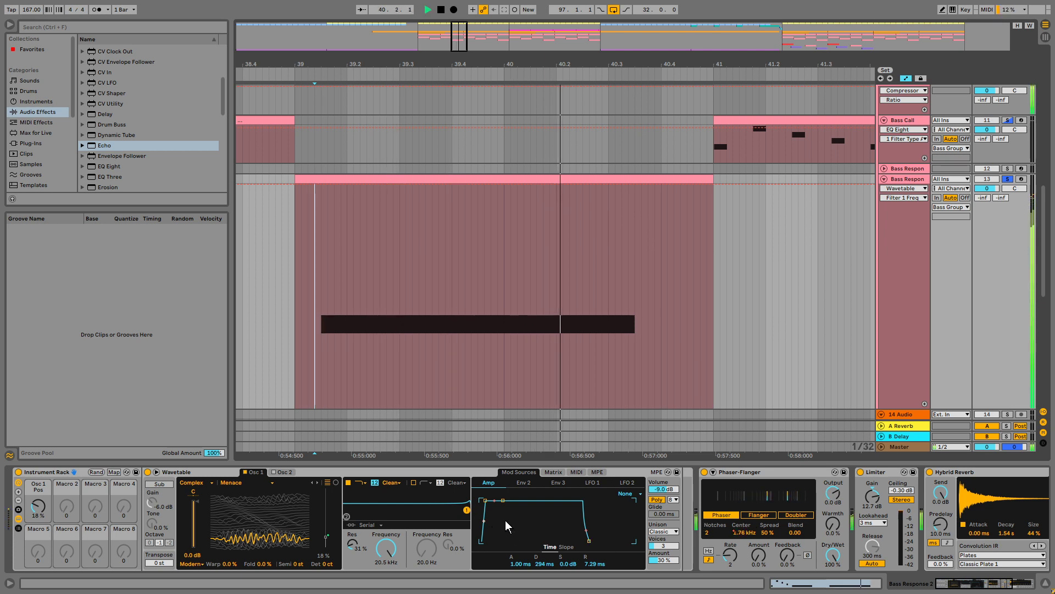
pyautogui.press('space')
# - Compare the clip's sound with the Osc 1 wave position at 0% and at 18% during playback
pyautogui.hscroll(5, 721, 504)
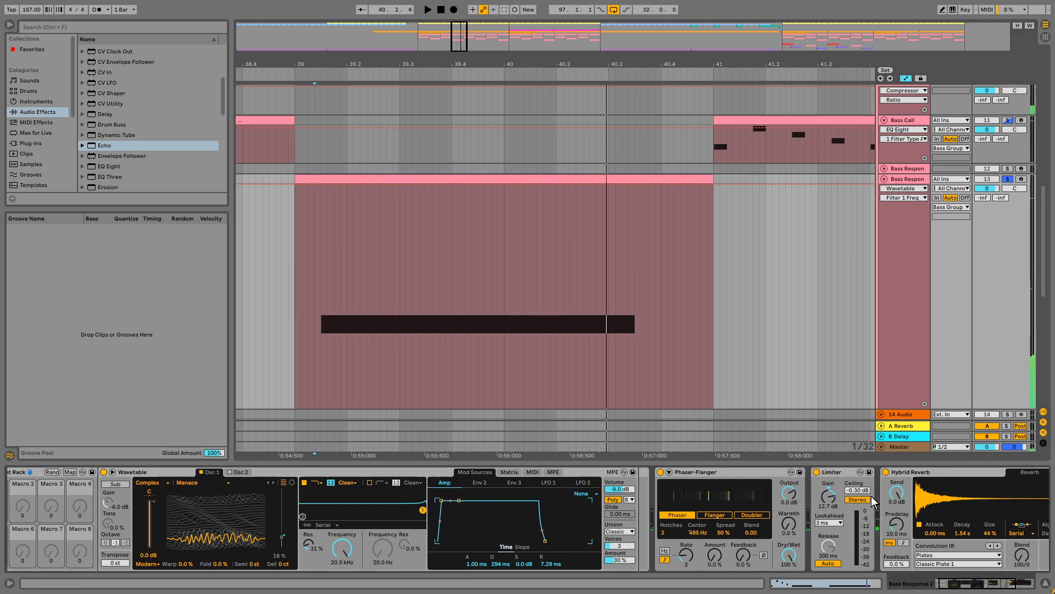
pyautogui.hscroll(-4, 660, 524)
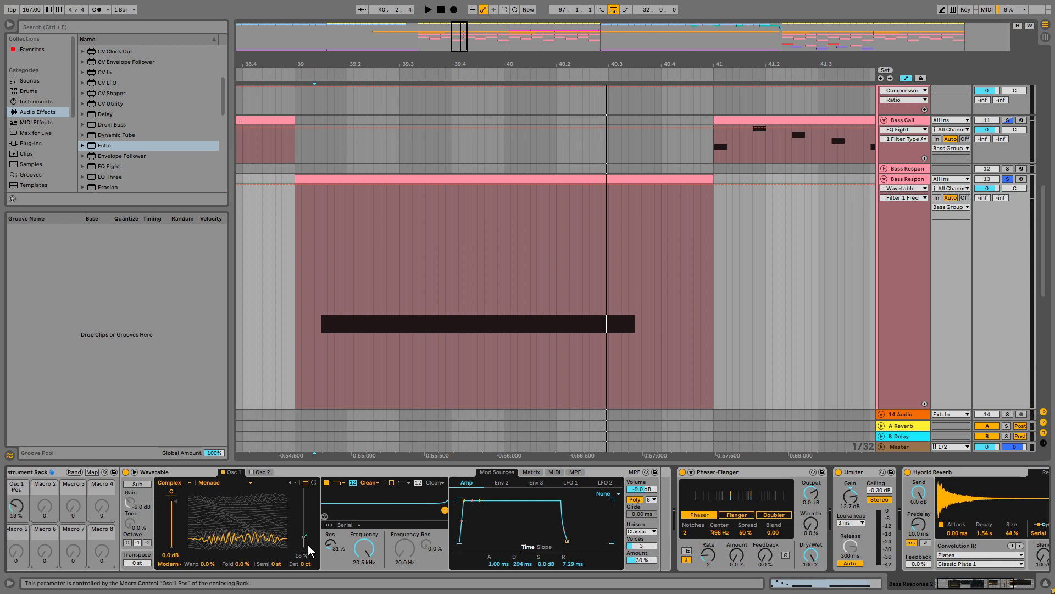
pyautogui.moveTo(309, 546); pyautogui.dragTo(309, 556)
pyautogui.press('space')
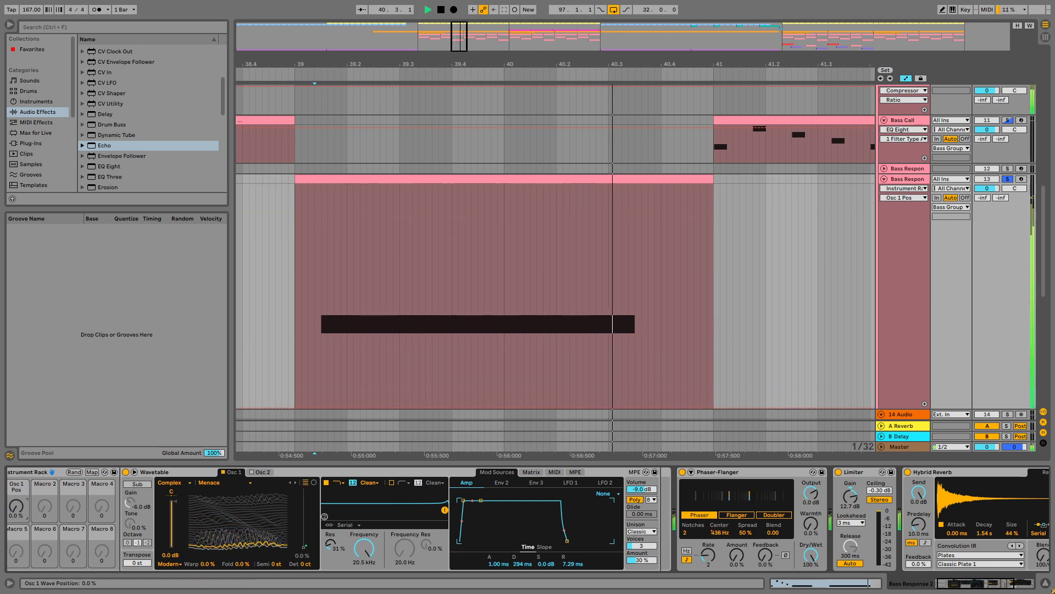
pyautogui.press('space')
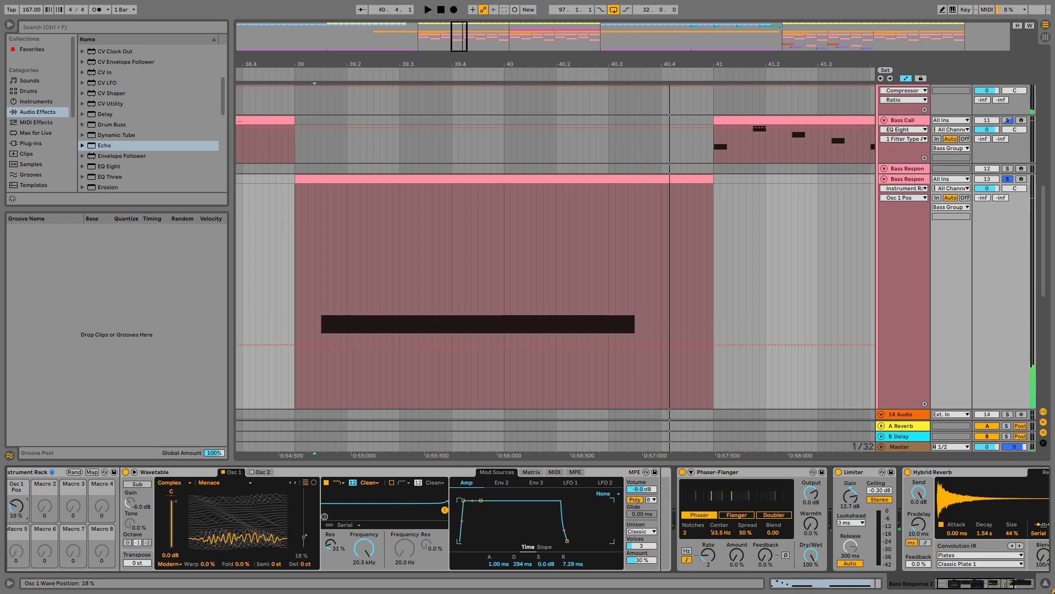
pyautogui.press('space')
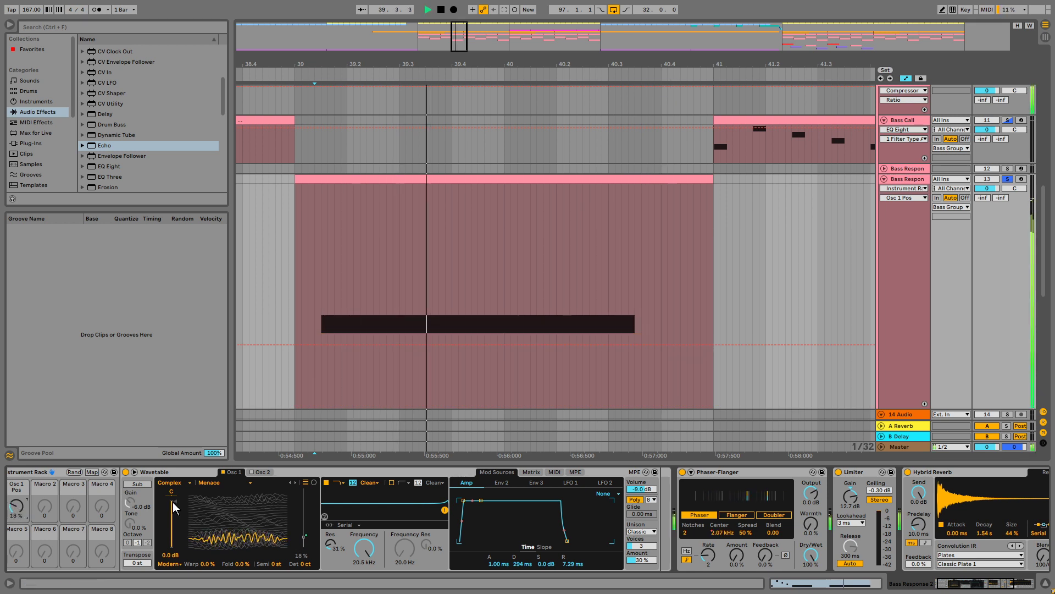
pyautogui.press('space')
# - Lower Wavetable's Filter 1 frequency to 191 Hz, auditioning the clip at 1.31 kHz on the way down
pyautogui.moveTo(369, 557); pyautogui.dragTo(369, 586)
pyautogui.press('space')
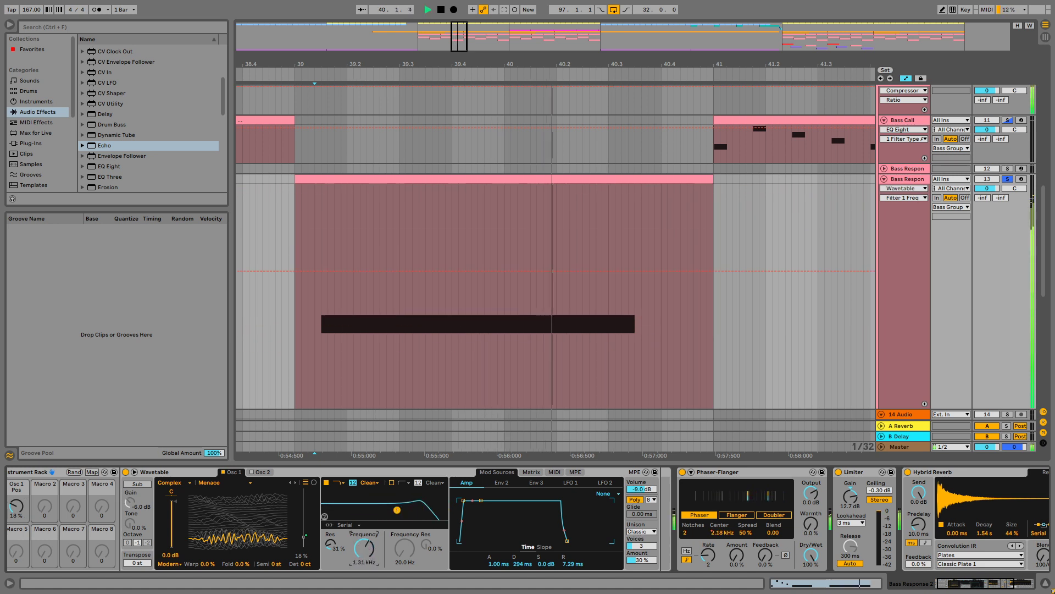
pyautogui.press('space')
pyautogui.moveTo(370, 550)
pyautogui.mouseDown()
pyautogui.moveTo(370, 572)
pyautogui.moveTo(368, 552)
pyautogui.mouseUp()
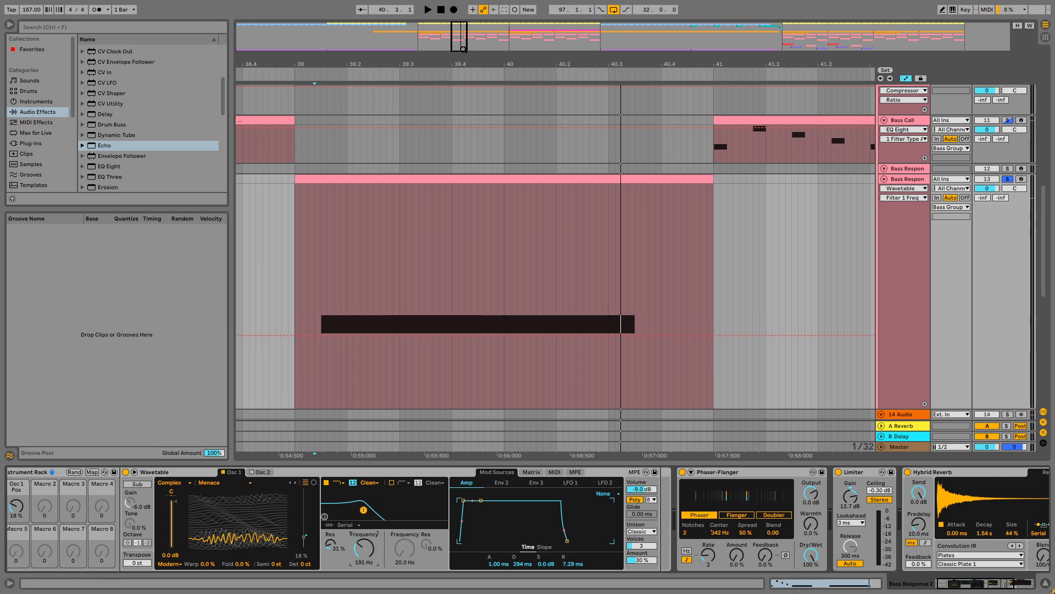
# - Map MIDI controller CC 1 to the Osc 1 Pos macro of the Instrument Rack
pyautogui.moveTo(460, 40)
pyautogui.mouseDown()
pyautogui.moveTo(458, 58)
pyautogui.moveTo(459, 48)
pyautogui.mouseUp()
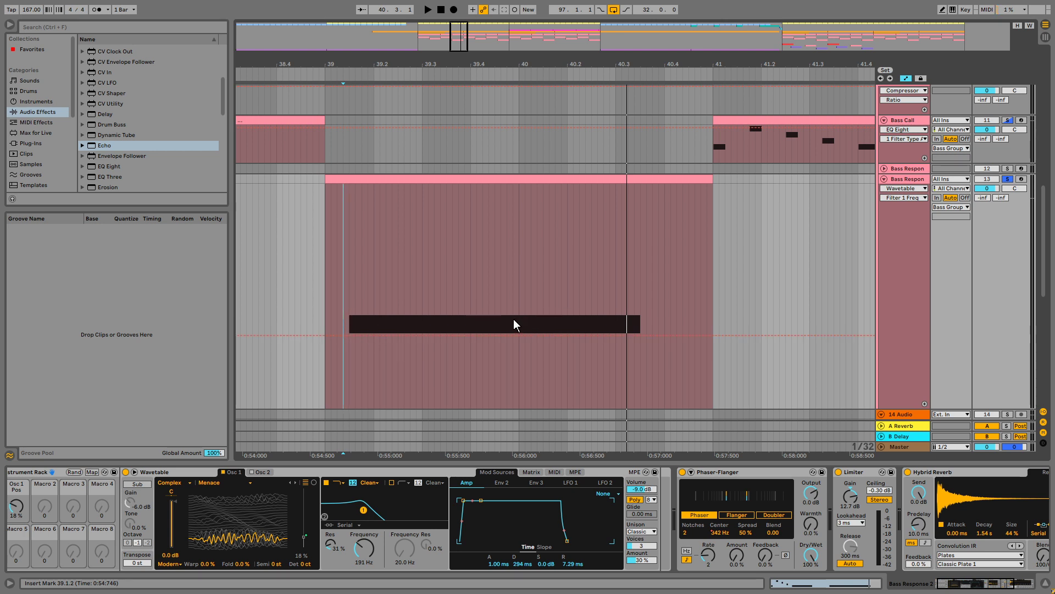
pyautogui.hotkey('ctrl', 'm')
pyautogui.click(38, 507)
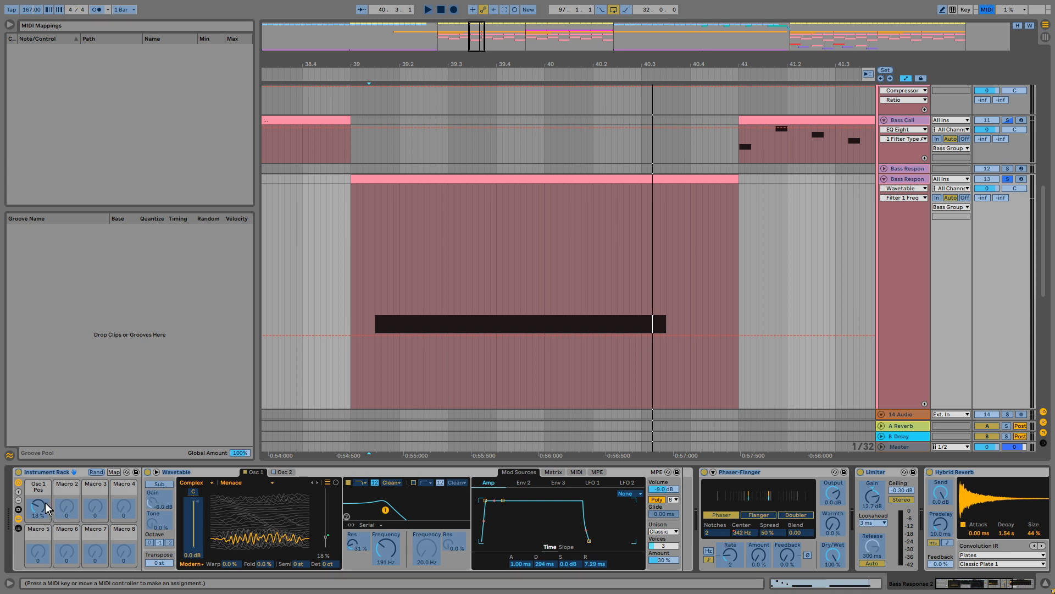
pyautogui.hotkey('ctrl', 'm')
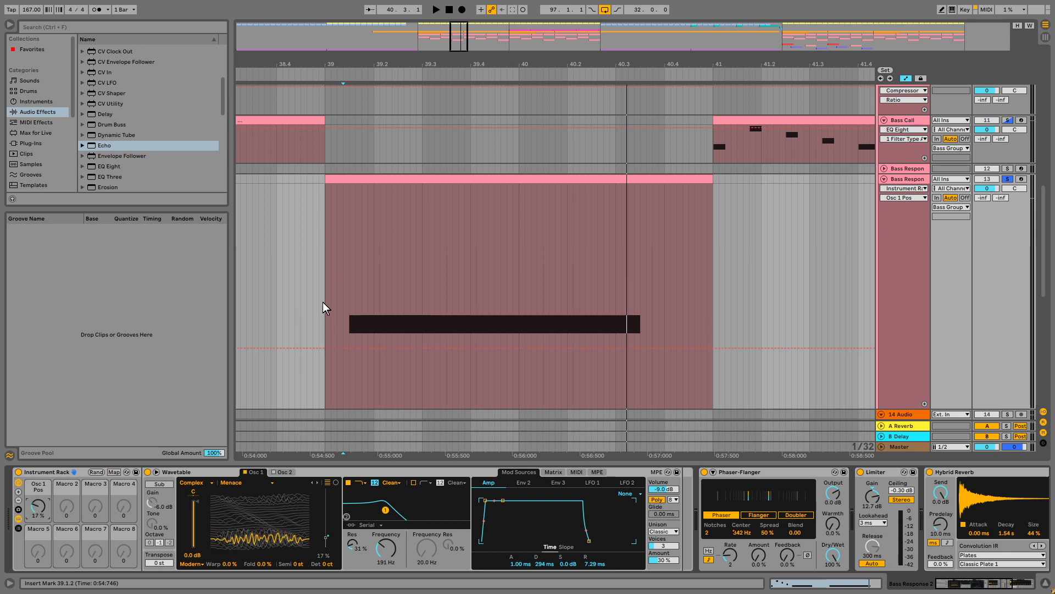
# - Set the tempo to 96 BPM and play the clip from 39.1.1 while sweeping Osc 1 Pos with CC 1
pyautogui.click(326, 265)
pyautogui.moveTo(41, 16); pyautogui.dragTo(37, 12)
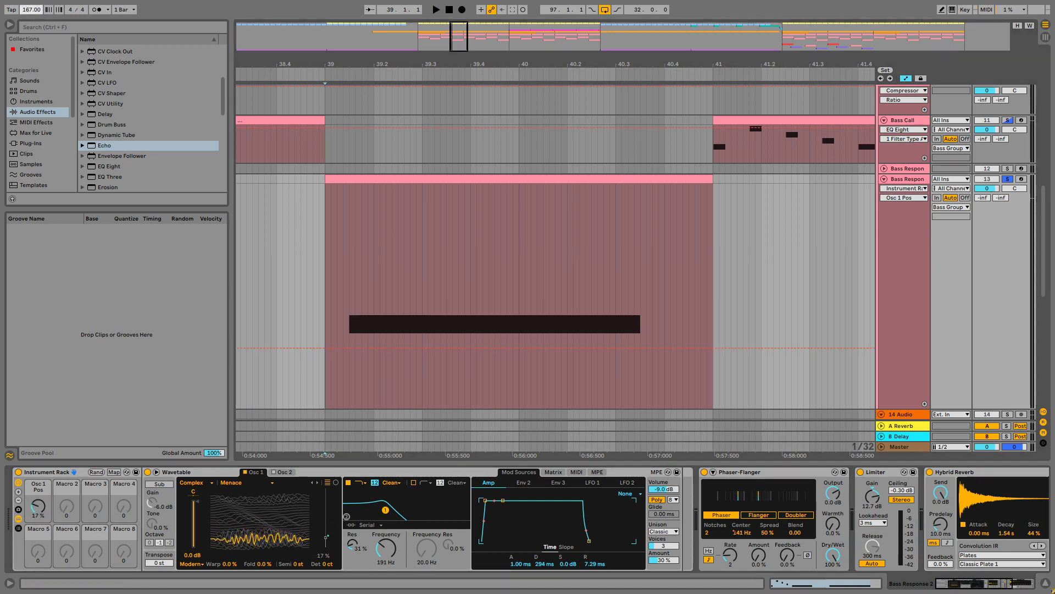
pyautogui.press('space')
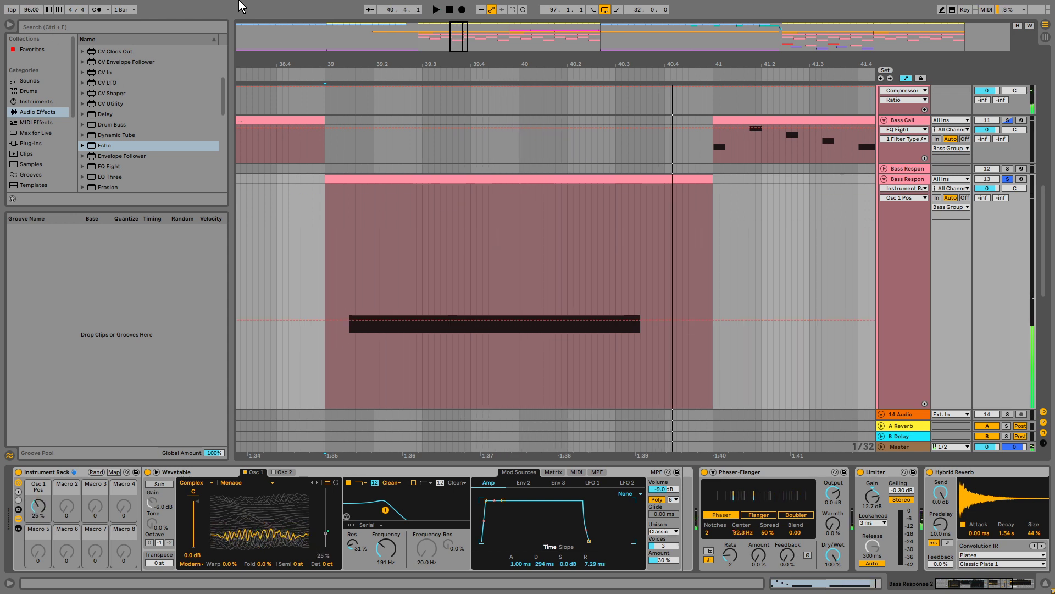
# - Remove the CC 1 mapping from the Osc 1 Pos macro and map CC 1 to Wavetable's Filter 1 Frequency
pyautogui.hotkey('ctrl', 'm')
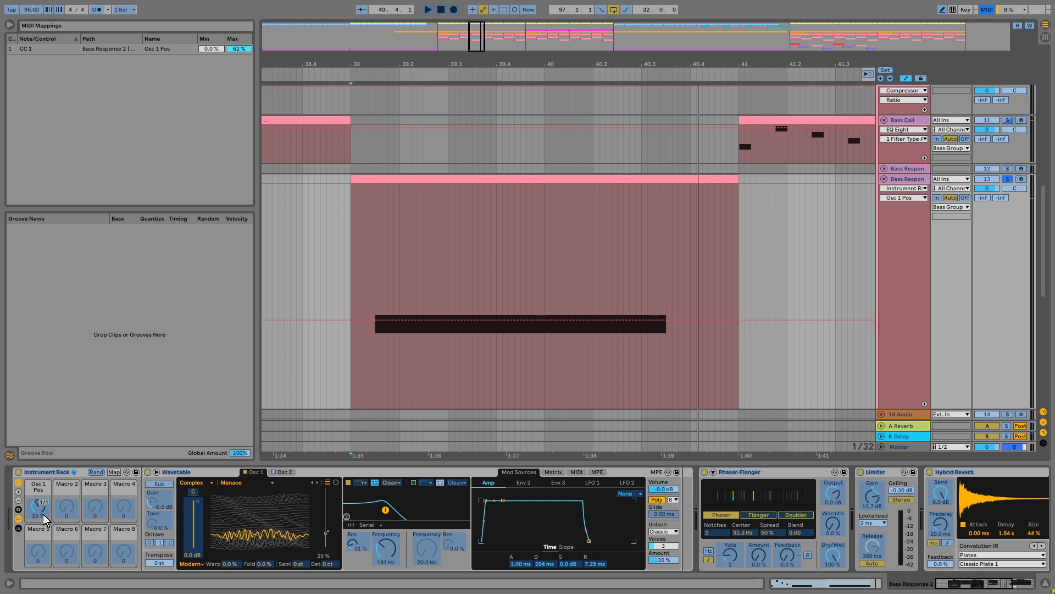
pyautogui.click(38, 507)
pyautogui.press('Delete')
pyautogui.click(393, 549)
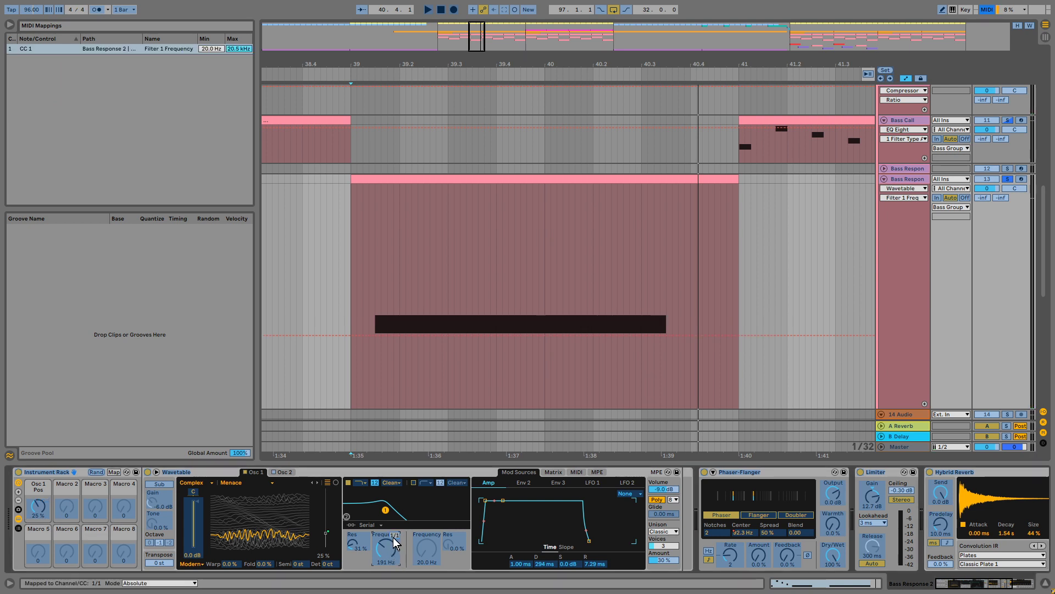
pyautogui.hotkey('ctrl', 'm')
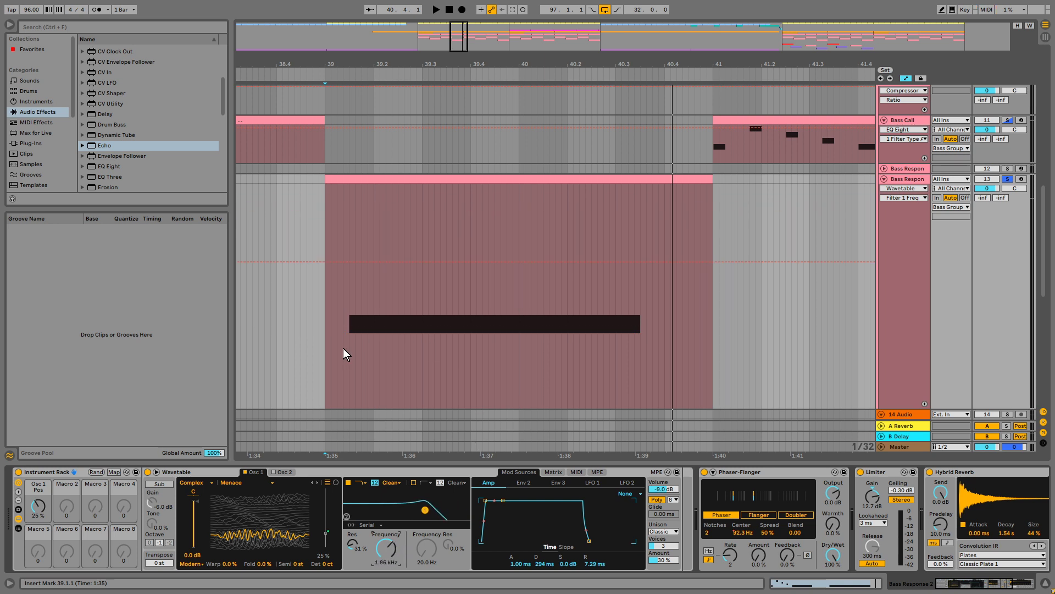
# - Turn on the metronome and play the clip from 39.1.1 while sweeping the filter frequency with CC 1
pyautogui.press('space')
pyautogui.click(98, 10)
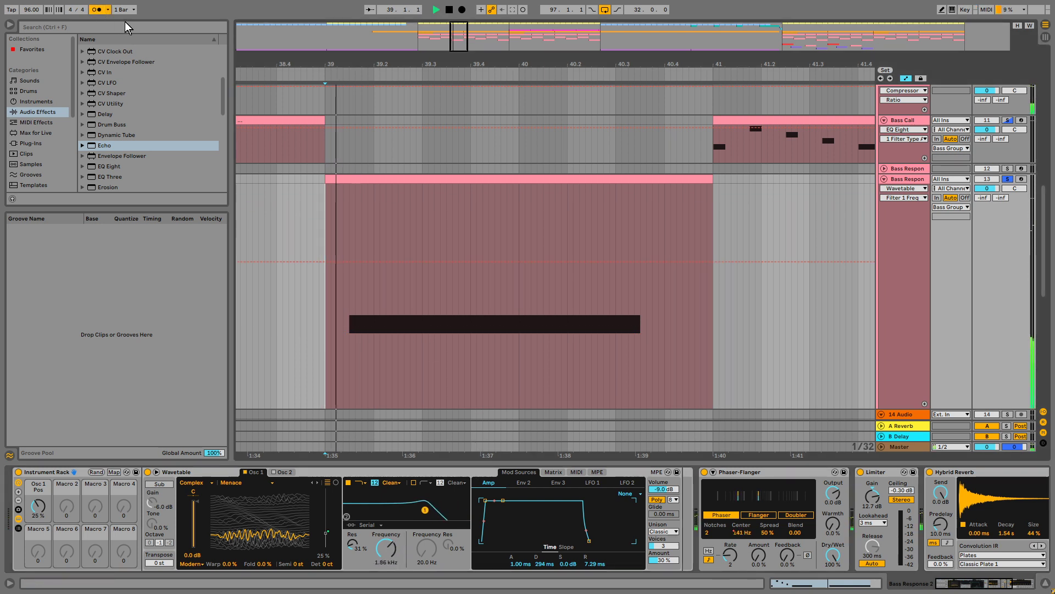
pyautogui.press('space')
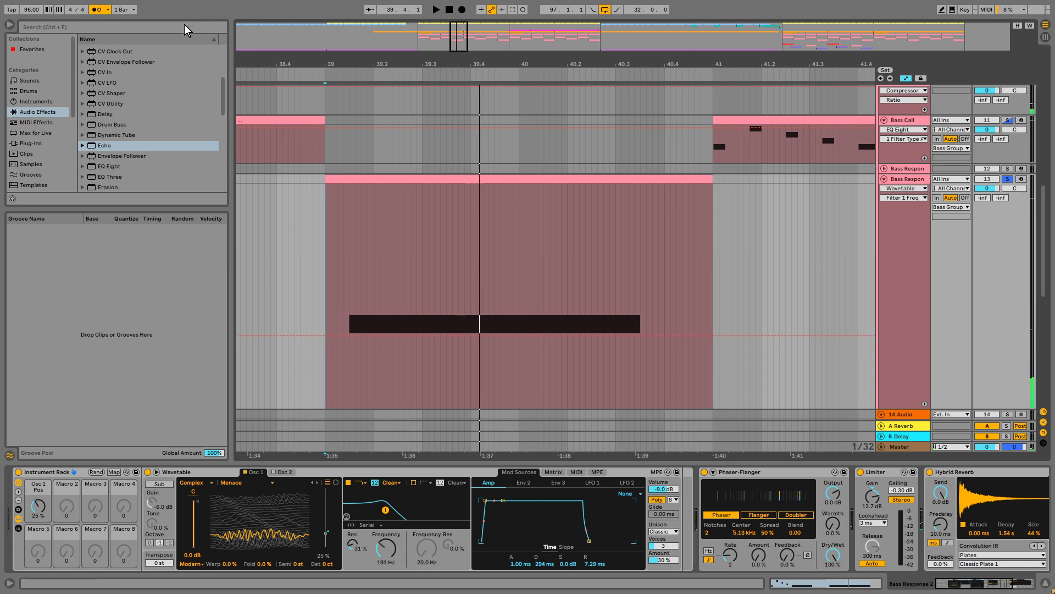
# - Set the tempo to 167 BPM and map CC 1 to Filter 1 Frequency alongside the Osc 1 Pos macro
pyautogui.write('167')
pyautogui.press('Return')
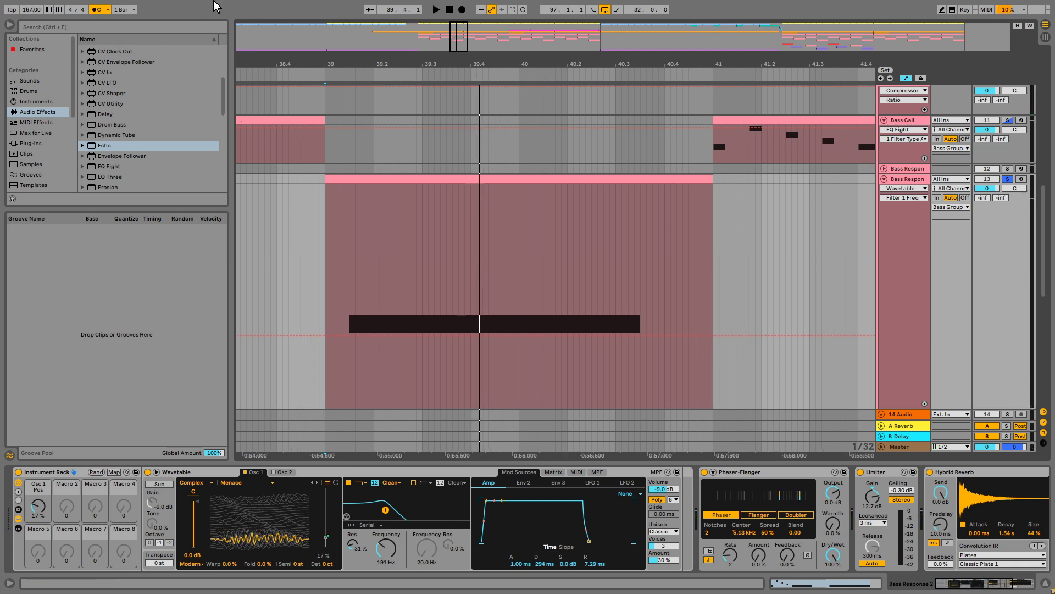
pyautogui.hotkey('ctrl', 'm')
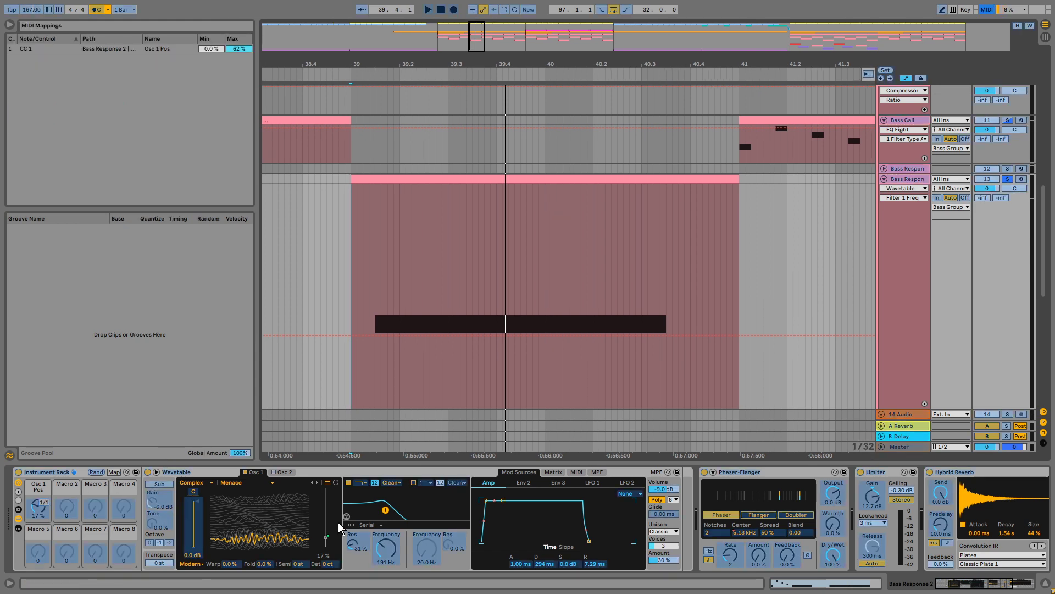
pyautogui.click(384, 548)
pyautogui.hotkey('ctrl', 'm')
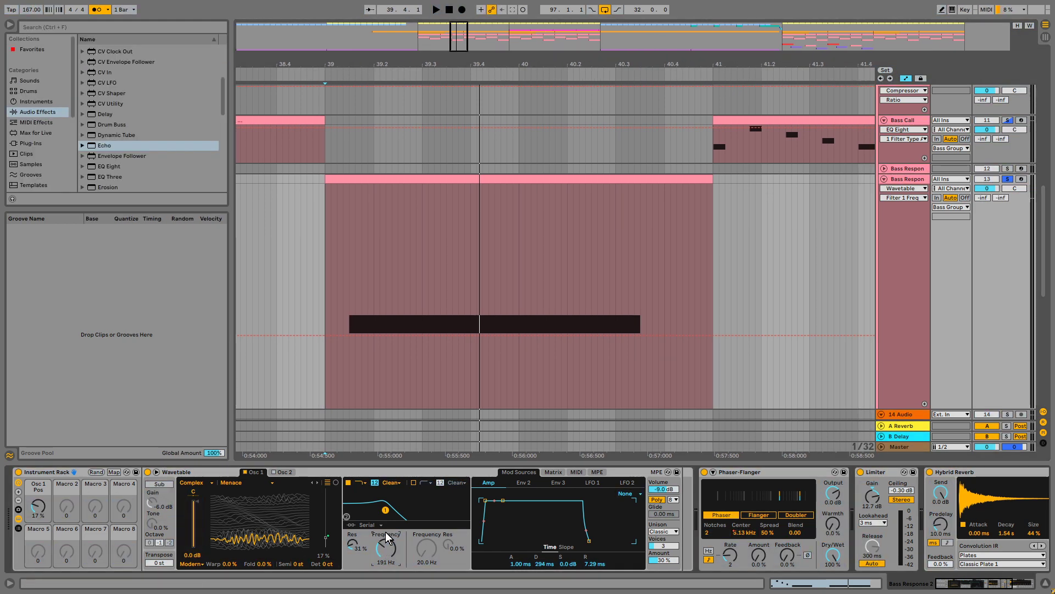
# - Move the clip's E0 notes earlier so the note starts at bar 39, and extend it to bar 41 with Legato
pyautogui.doubleClick(414, 212)
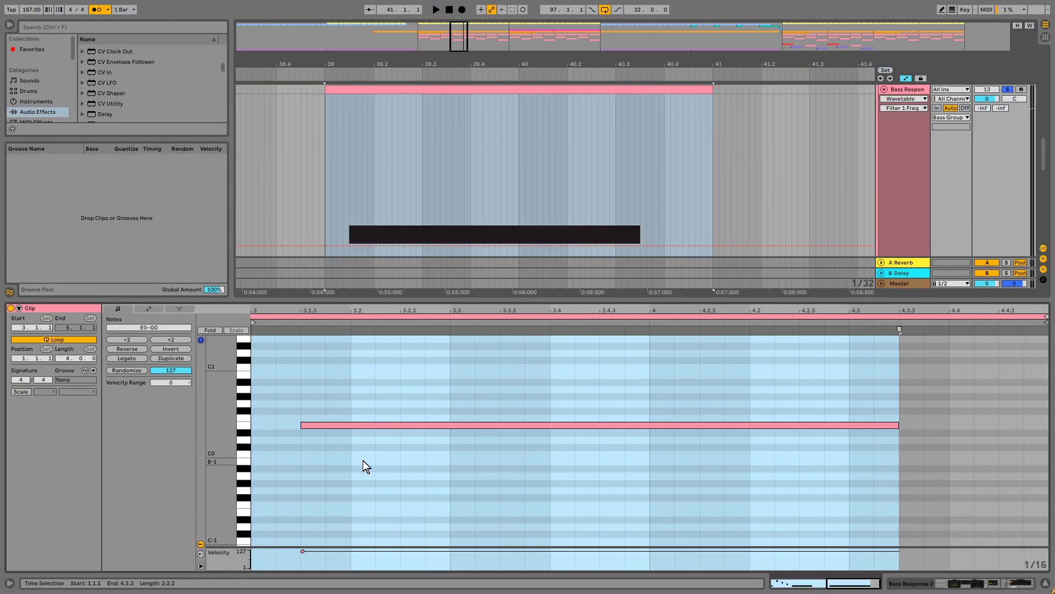
pyautogui.hotkey('ctrl', 'a')
pyautogui.press('Left')
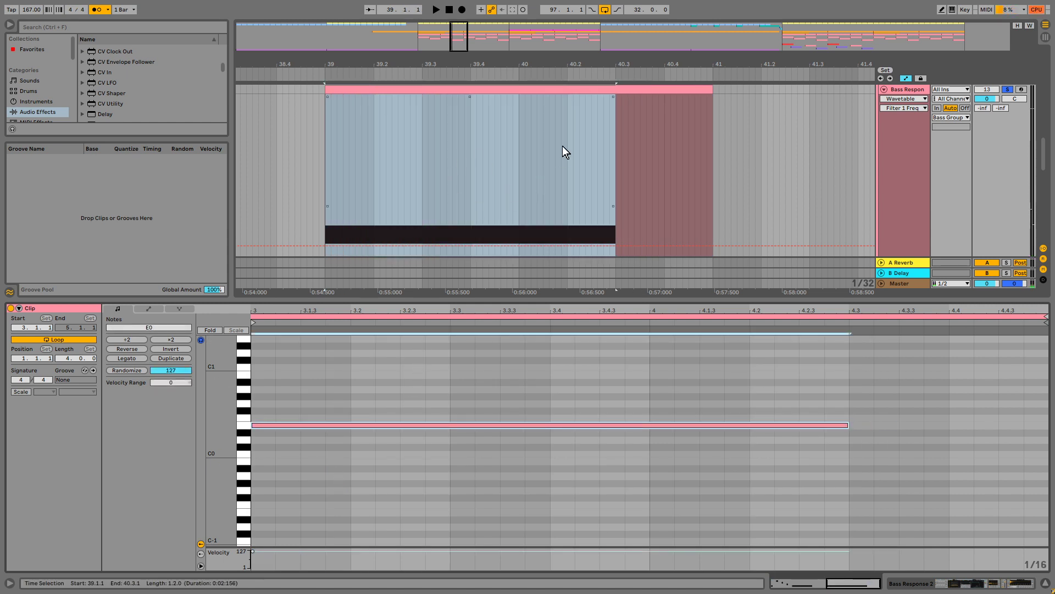
pyautogui.click(848, 469)
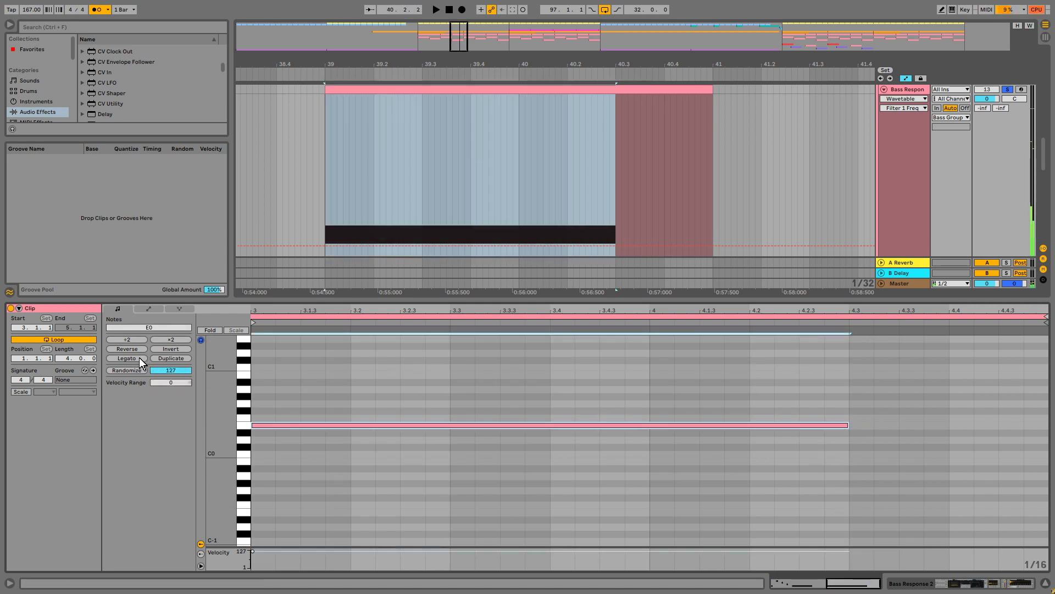
pyautogui.click(140, 357)
# - Play the clip from 39.1.1 while moving CC 1, and display the Bass Response 2 track's devices
pyautogui.click(321, 192)
pyautogui.click(325, 192)
pyautogui.press('space')
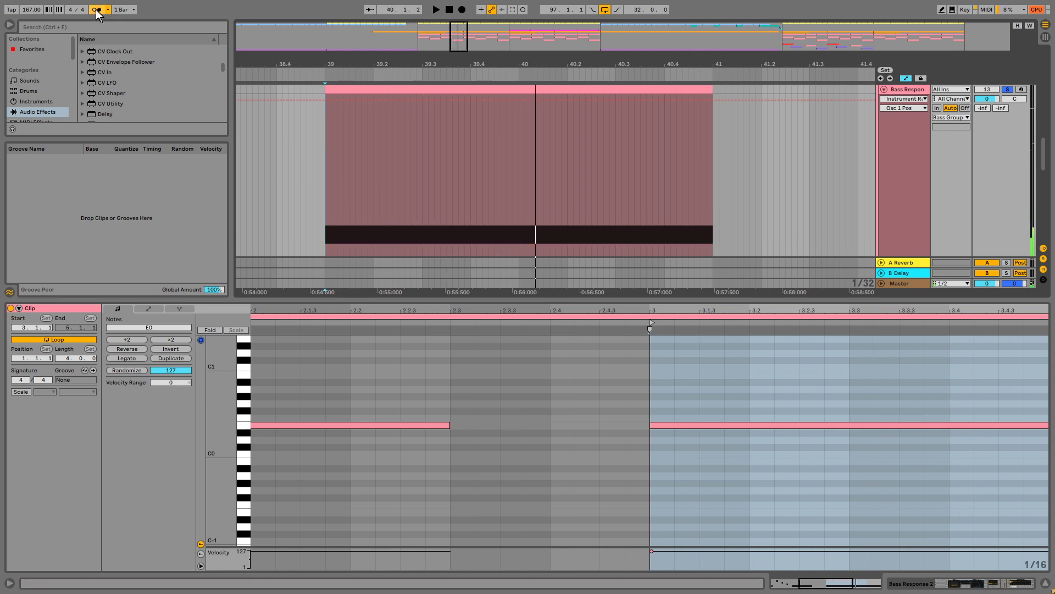
pyautogui.click(902, 89)
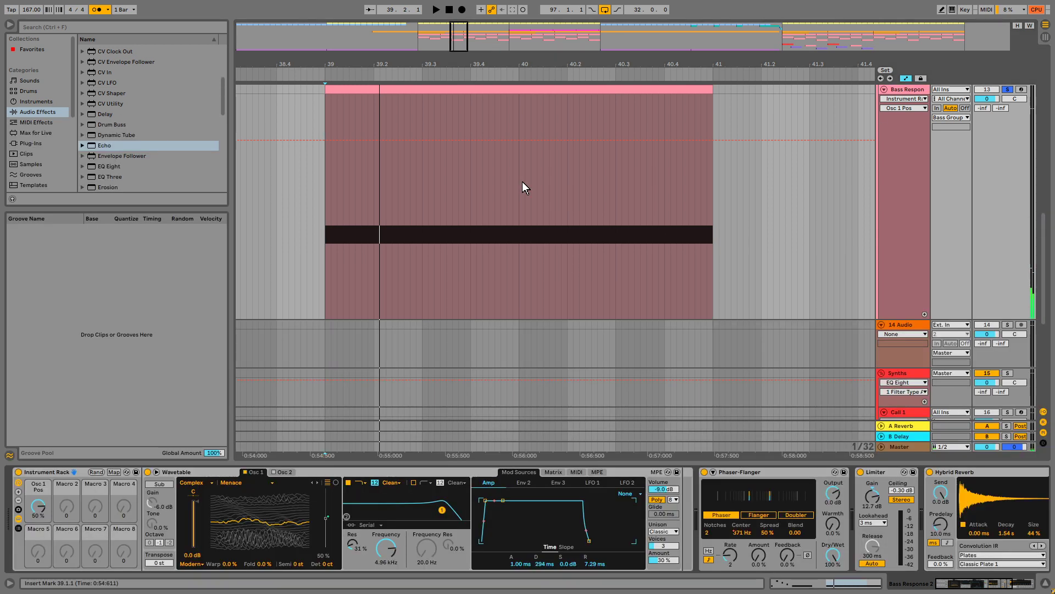
# - Reduce the tempo to 69 BPM and take the Bass Response 2 track out of solo, playing from 39.1.1 before and after
pyautogui.moveTo(32, 12); pyautogui.dragTo(32, 65)
pyautogui.press('space')
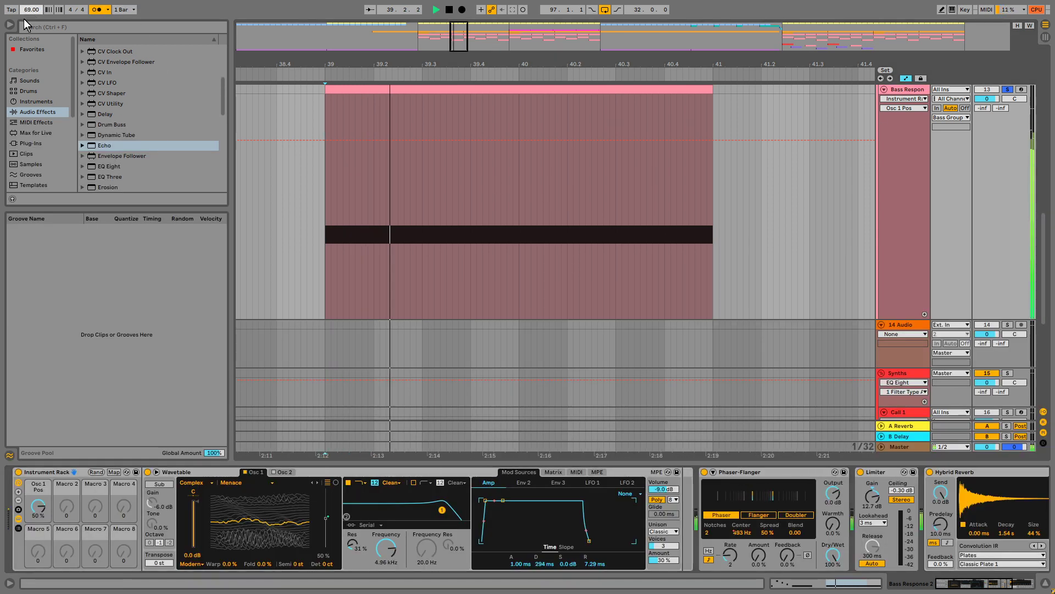
pyautogui.click(1010, 89)
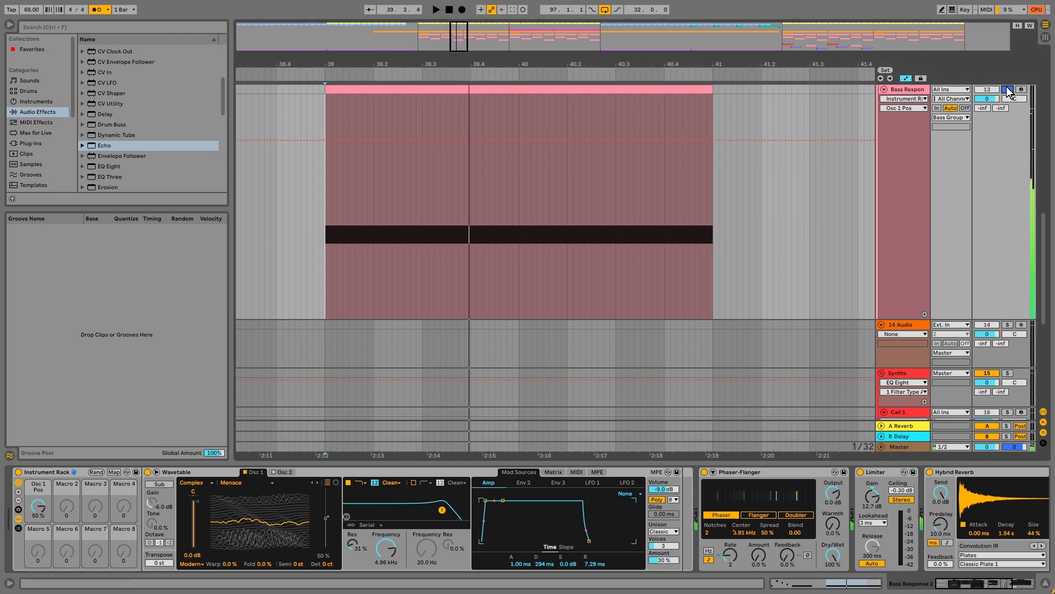
pyautogui.press('space')
pyautogui.press('space')
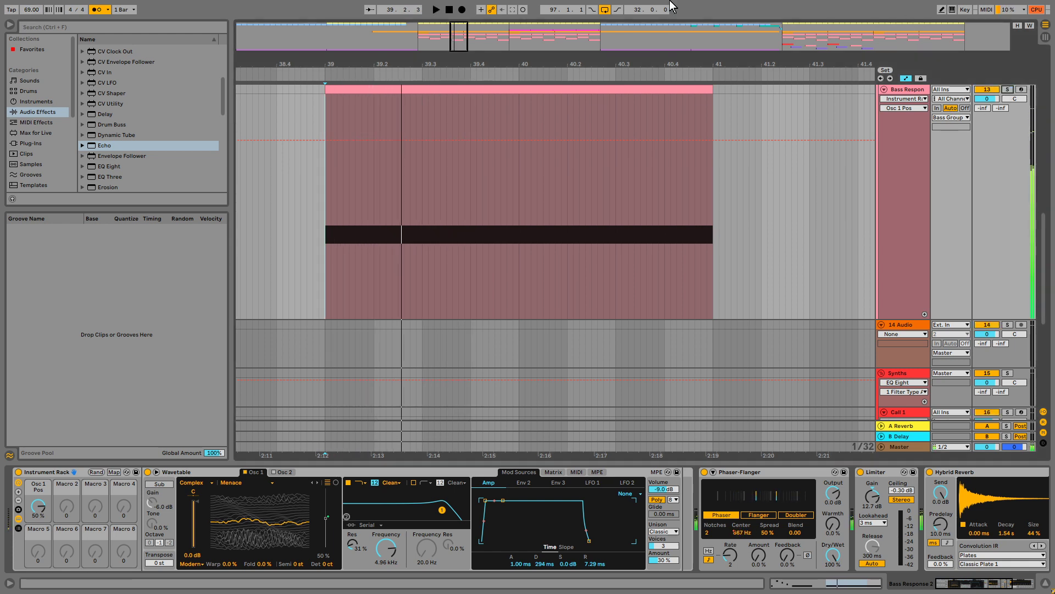
# - Reduce the tempo to 41 BPM and play from 39.1.1 while moving the wavetable position and filter frequency with CC 1
pyautogui.moveTo(32, 9); pyautogui.dragTo(32, 25)
pyautogui.press('space')
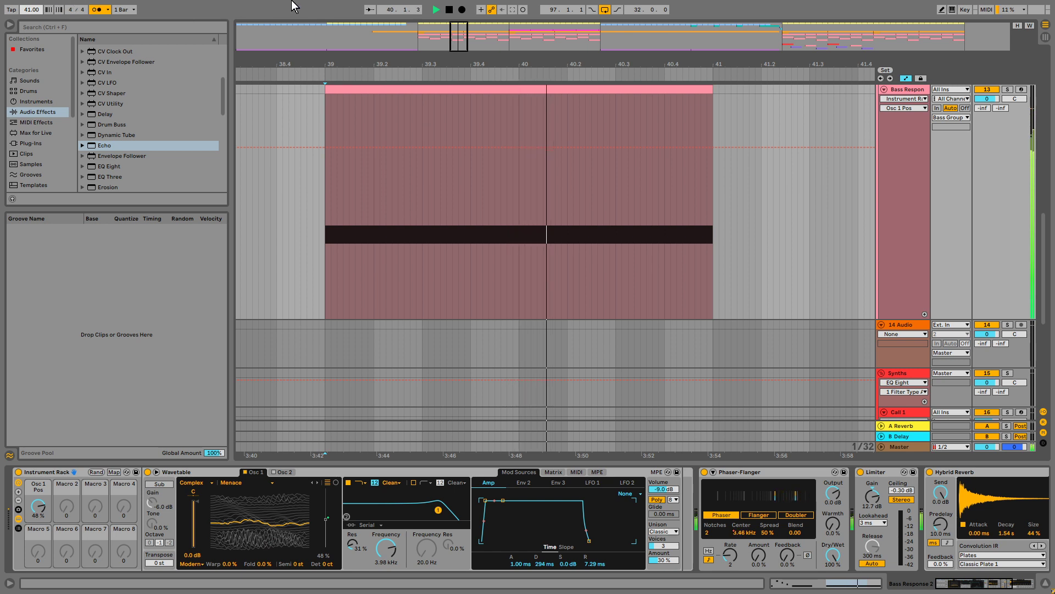
# - Stop the running playback and replay the start of the clip briefly from 39.1.1
pyautogui.press('space')
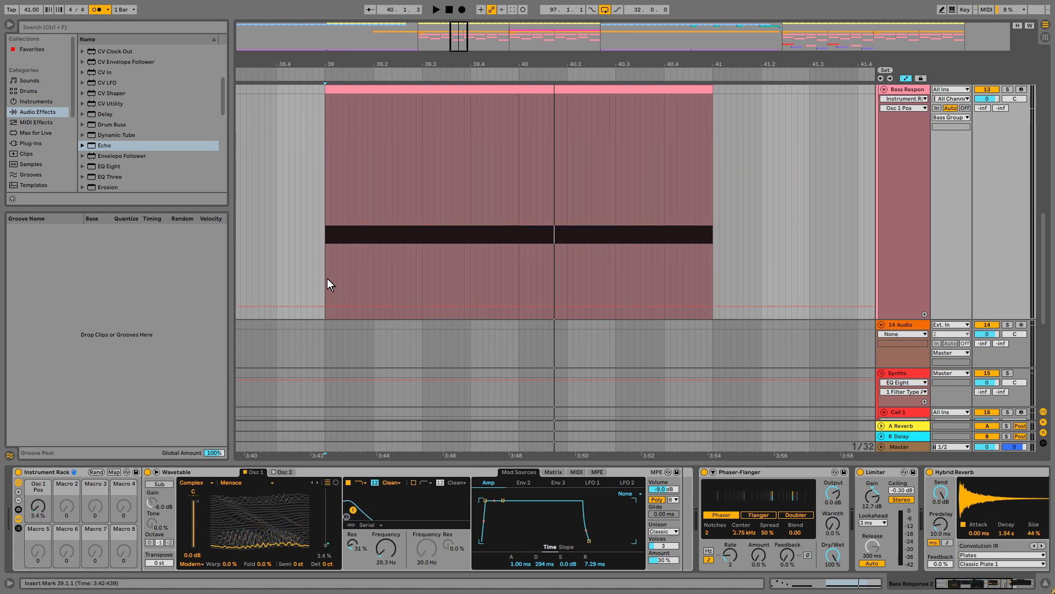
pyautogui.press('space')
pyautogui.press('space')
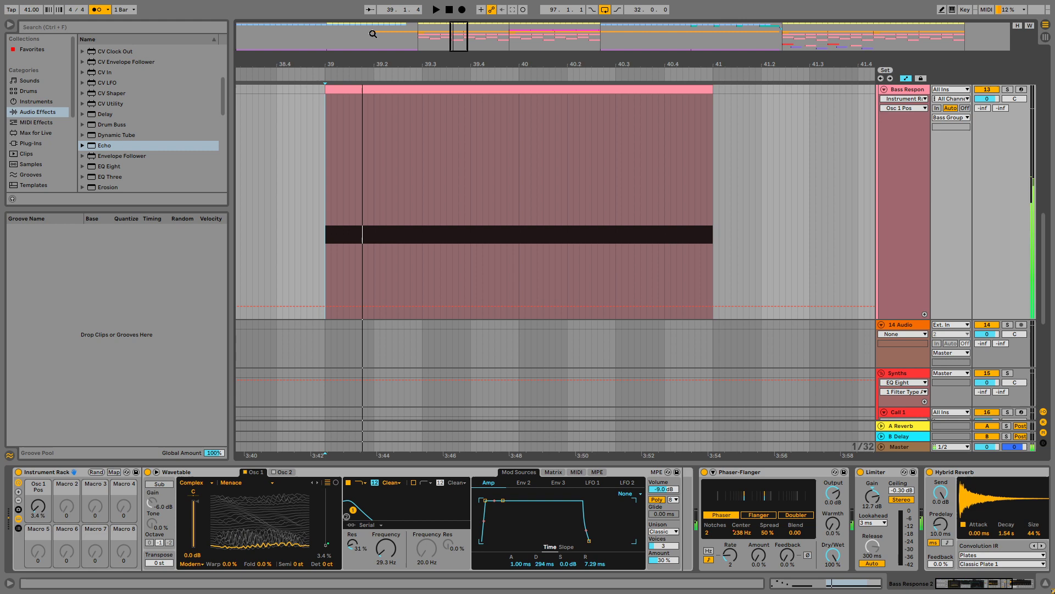
pyautogui.click(123, 10)
pyautogui.click(201, 13)
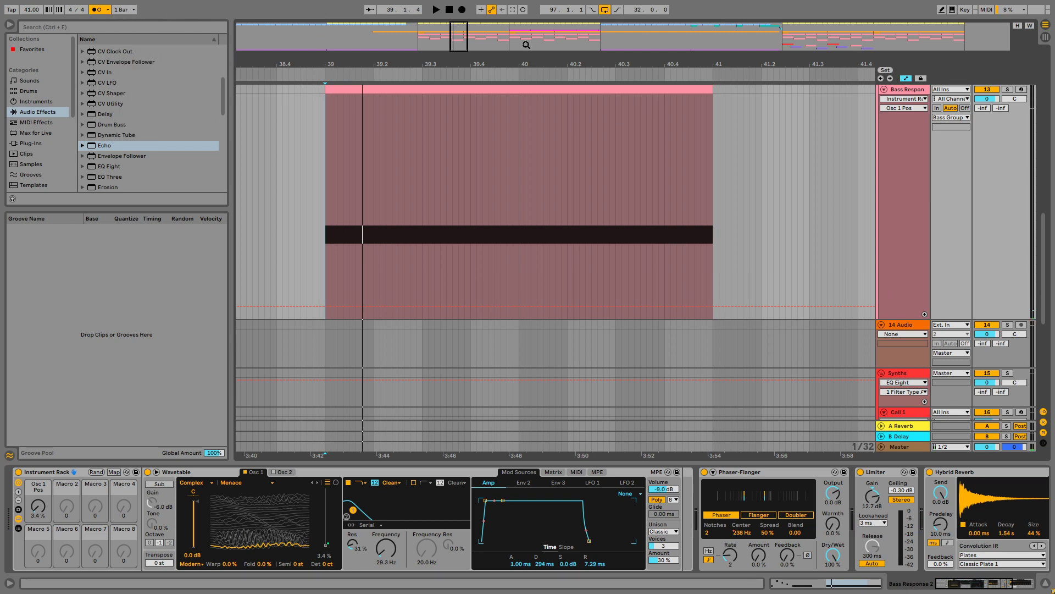
# - Record the CC 1 movement of wavetable position and filter frequency as automation across the Bass Response 2 clip, from bar 39 to bar 41
pyautogui.moveTo(1043, 258); pyautogui.dragTo(1043, 91)
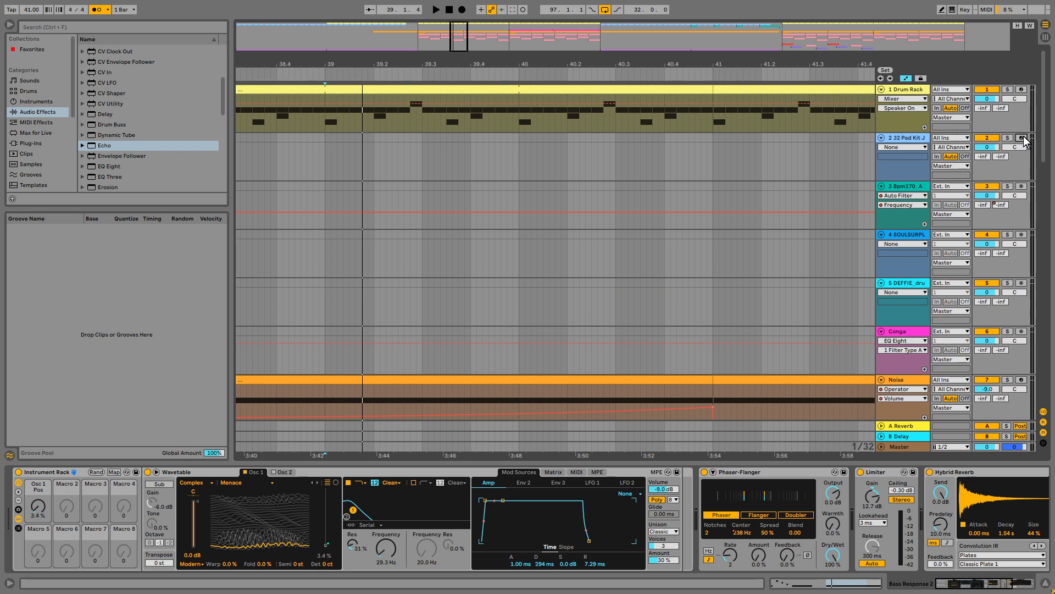
pyautogui.scroll(-15, 874, 280)
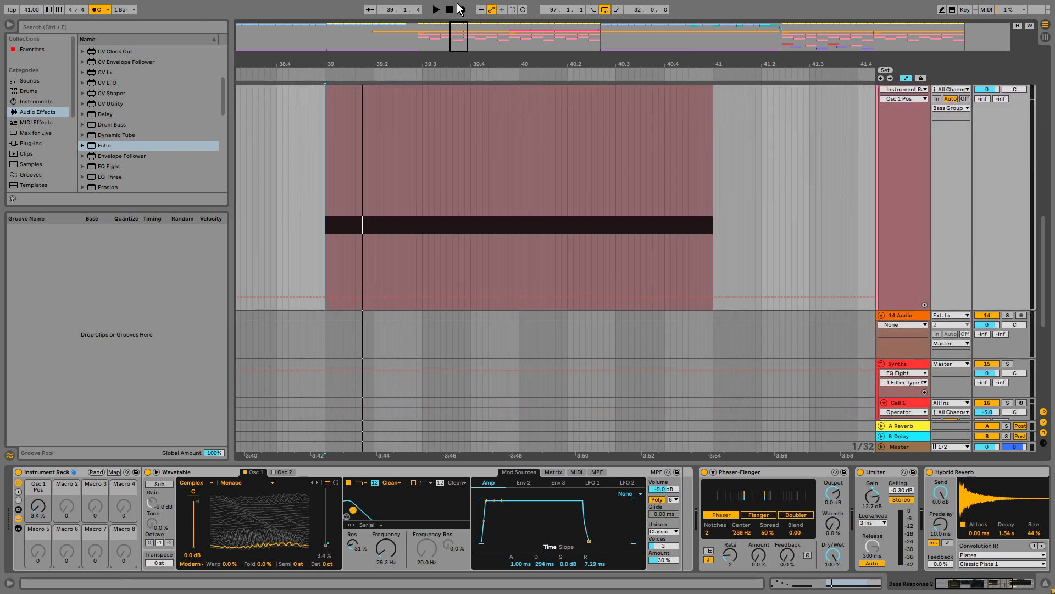
pyautogui.click(463, 10)
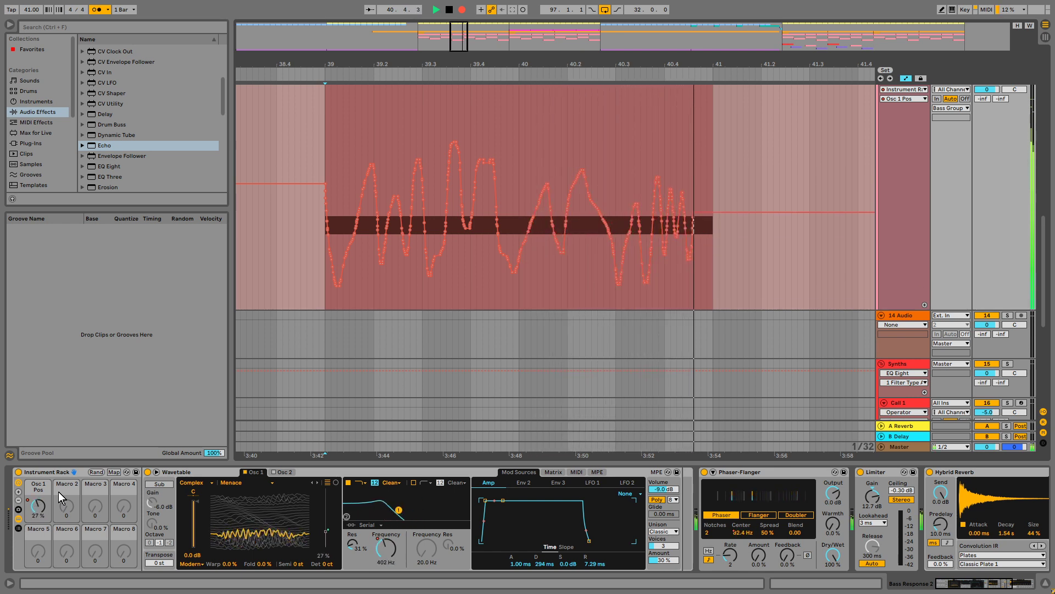
pyautogui.press('space')
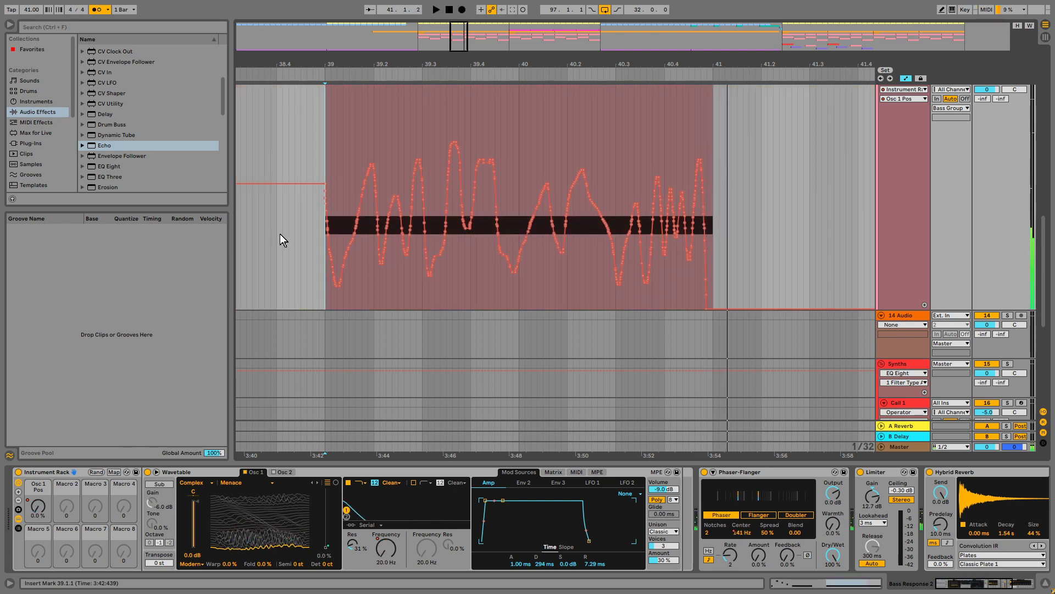
# - Set the tempo to 167 BPM and play the recorded automation from 39.1.1
pyautogui.click(33, 11)
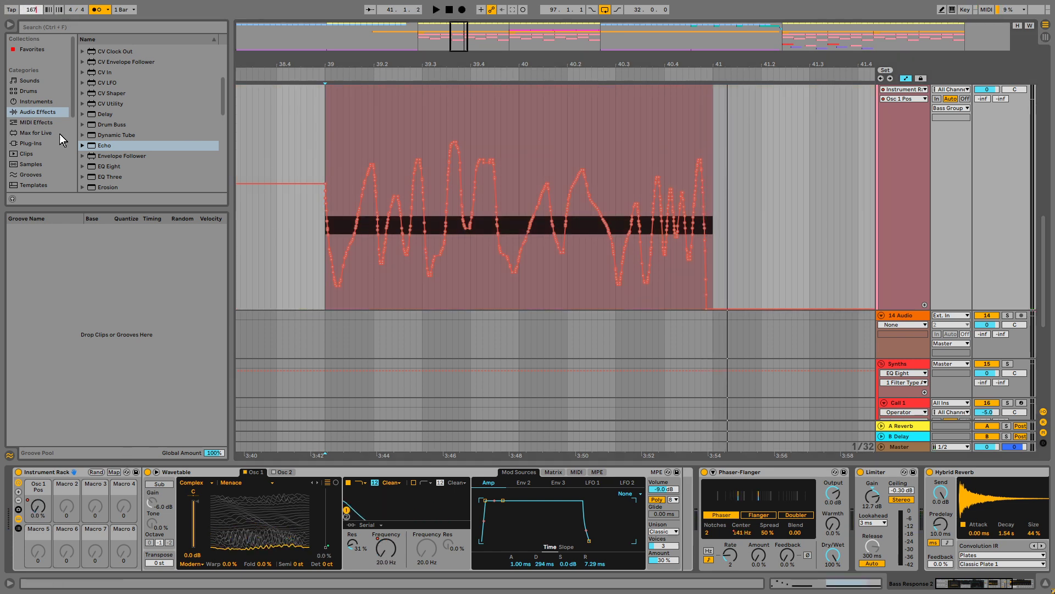
pyautogui.press('Return')
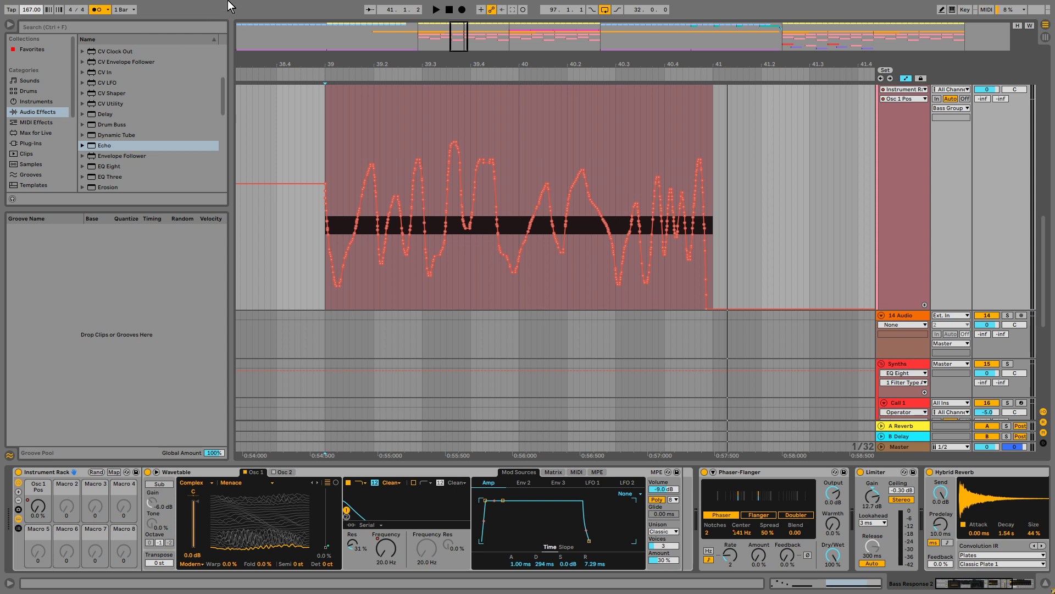
pyautogui.press('space')
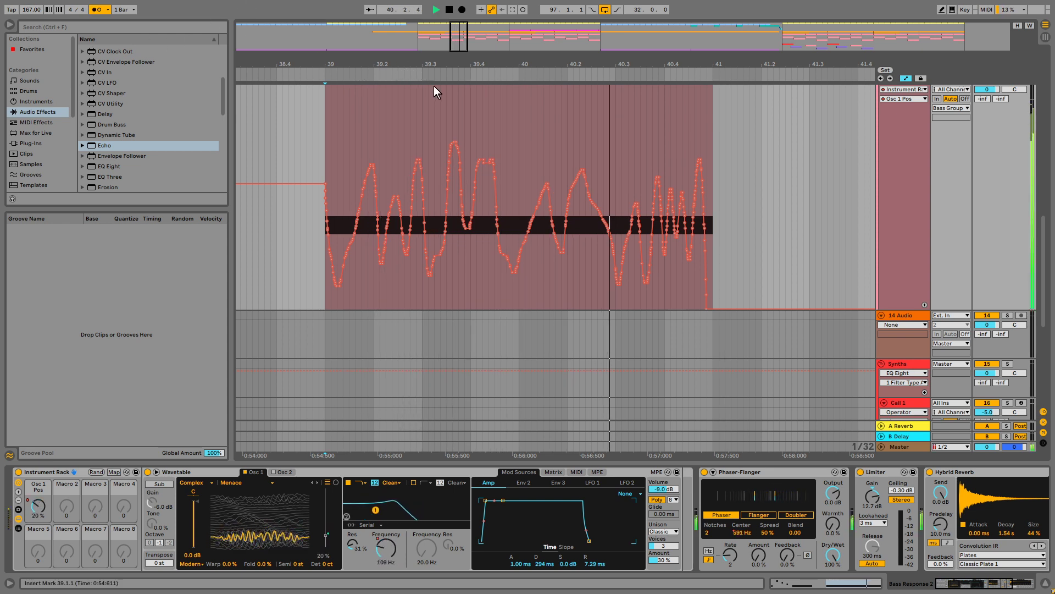
# - Stop playback and delete the recorded Osc 1 Pos automation between 39.1.1 and 41.1.2
pyautogui.press('space')
pyautogui.moveTo(724, 155); pyautogui.dragTo(325, 157)
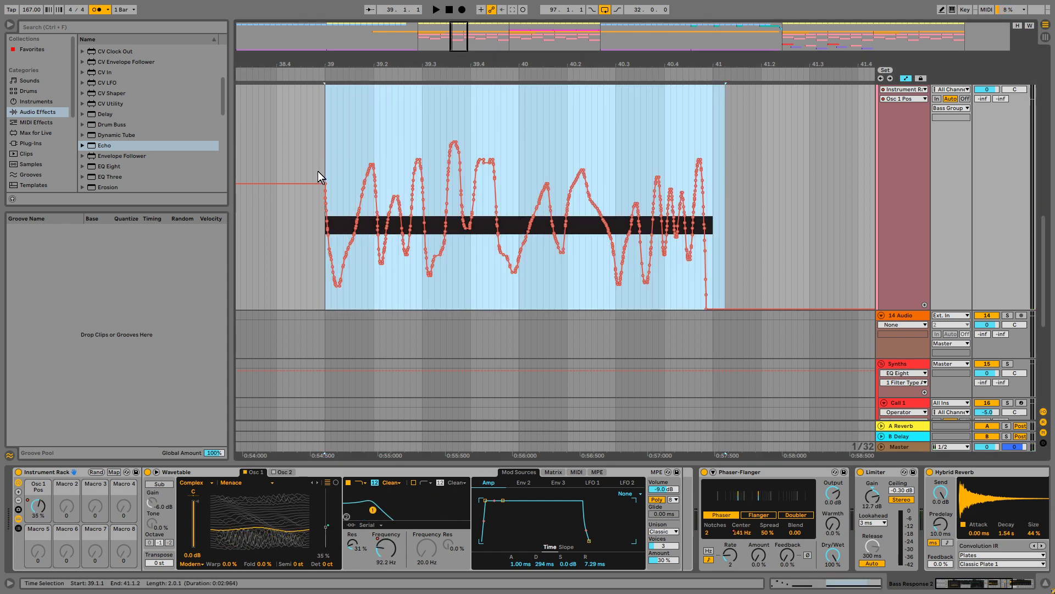
pyautogui.press('Delete')
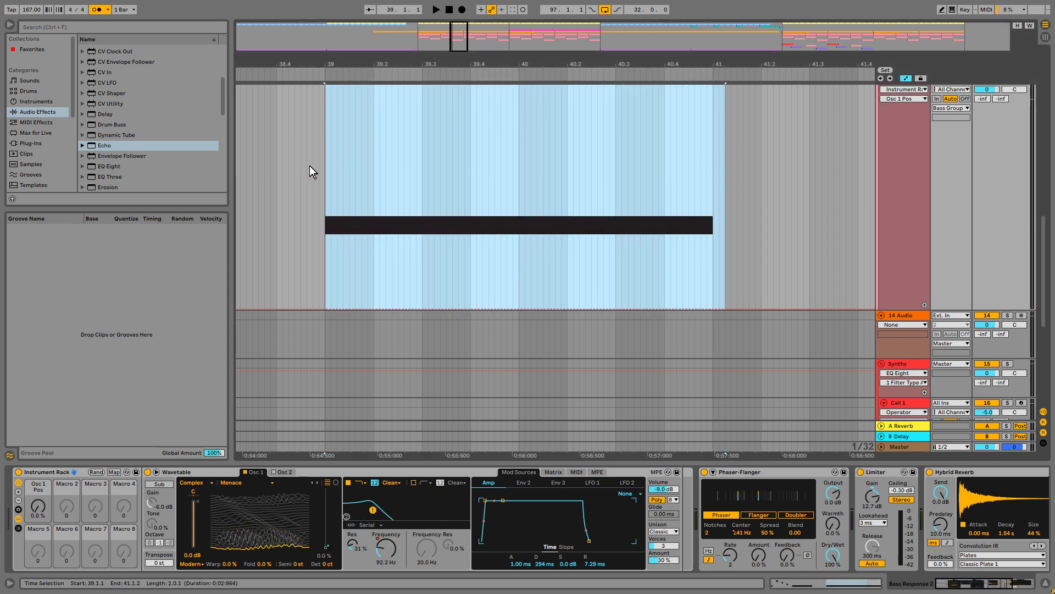
# - Remove the CC 1 mapping from the Osc 1 Pos macro and set the macro to 14%
pyautogui.hotkey('ctrl', 'm')
pyautogui.click(40, 505)
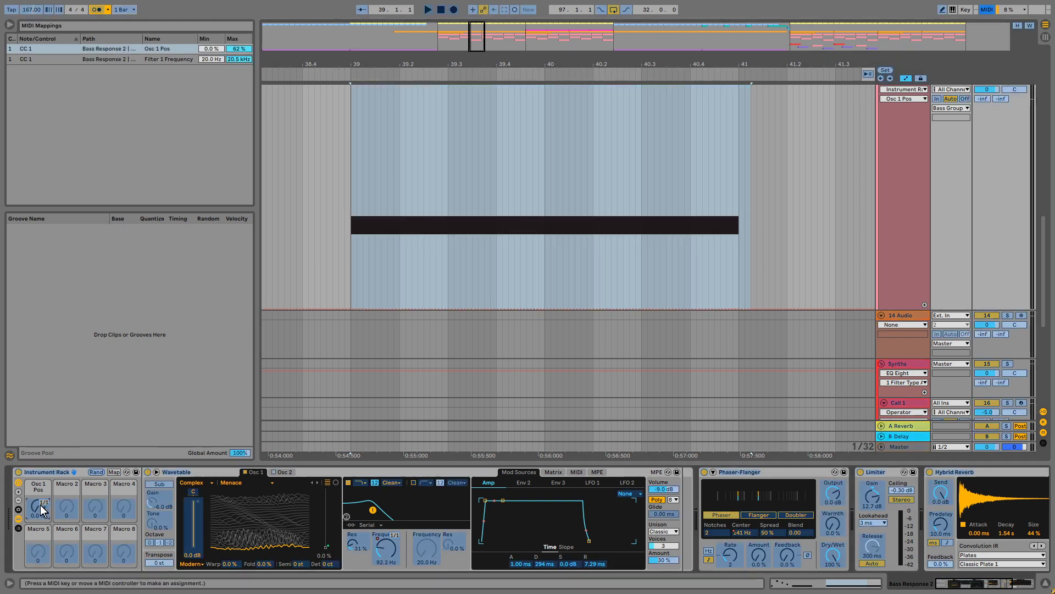
pyautogui.hotkey('ctrl', 'm')
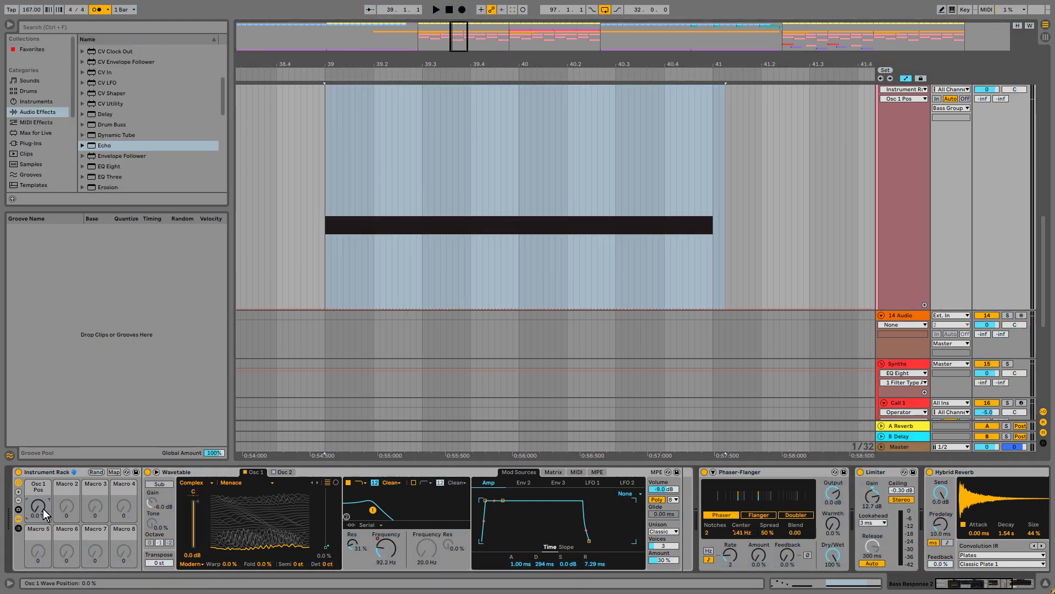
pyautogui.moveTo(38, 505); pyautogui.dragTo(38, 495)
# - Play the clip from 39.1.1 and delete the automation of Wetable's Filter 1 Frequency
pyautogui.press('space')
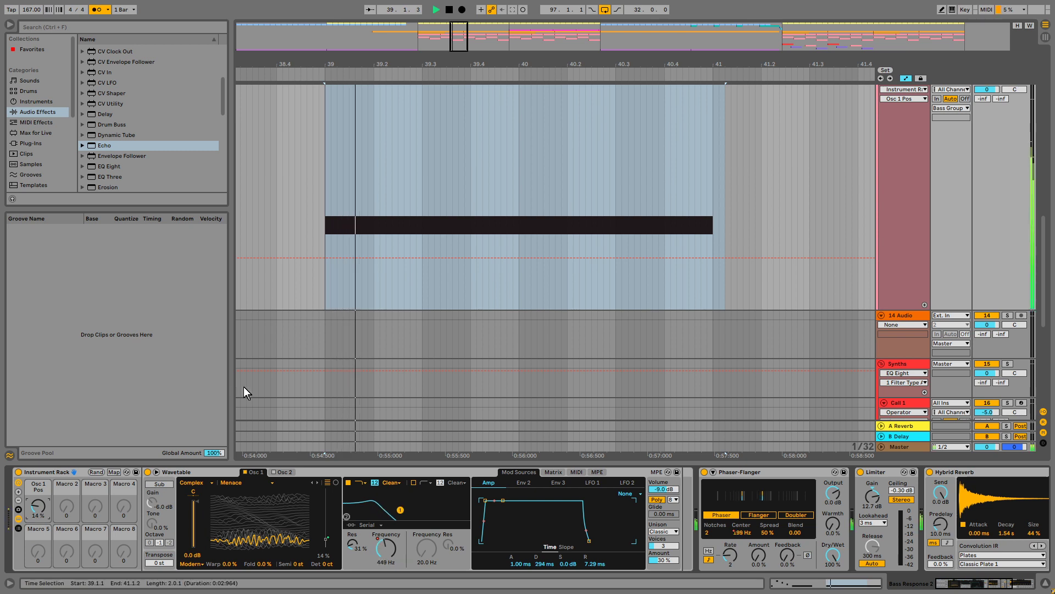
pyautogui.rightClick(387, 545)
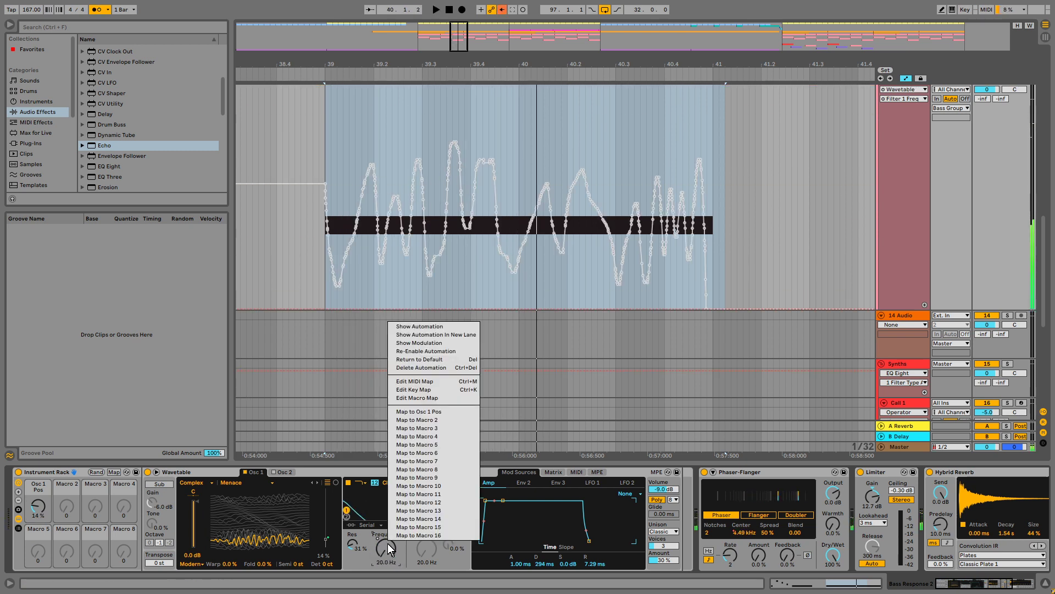
pyautogui.click(419, 367)
pyautogui.rightClick(38, 502)
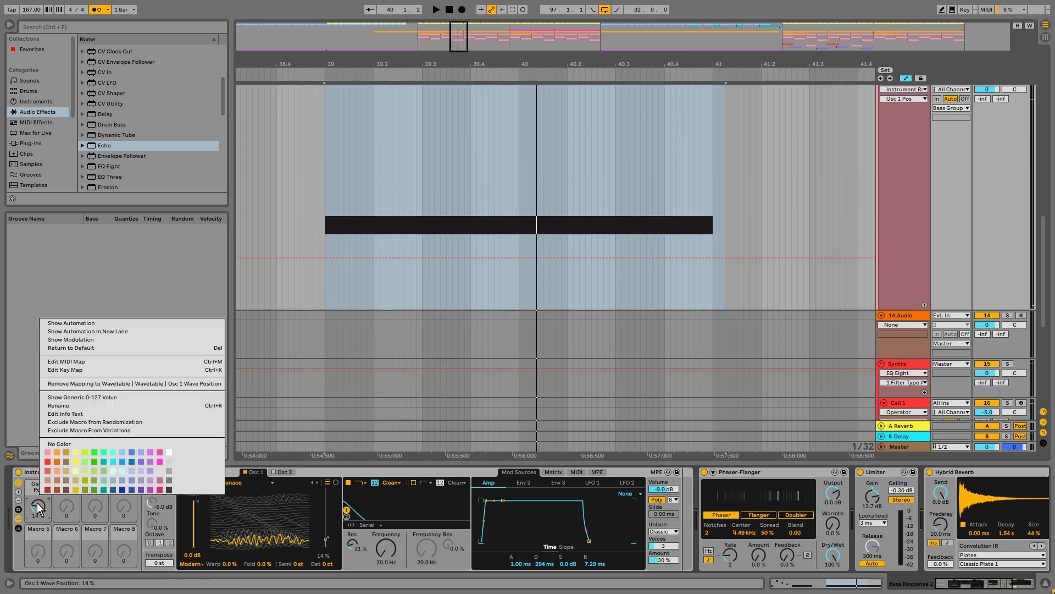
pyautogui.press('Escape')
# - Play the clip from 39.1.1 while moving only the filter frequency with CC 1
pyautogui.press('space')
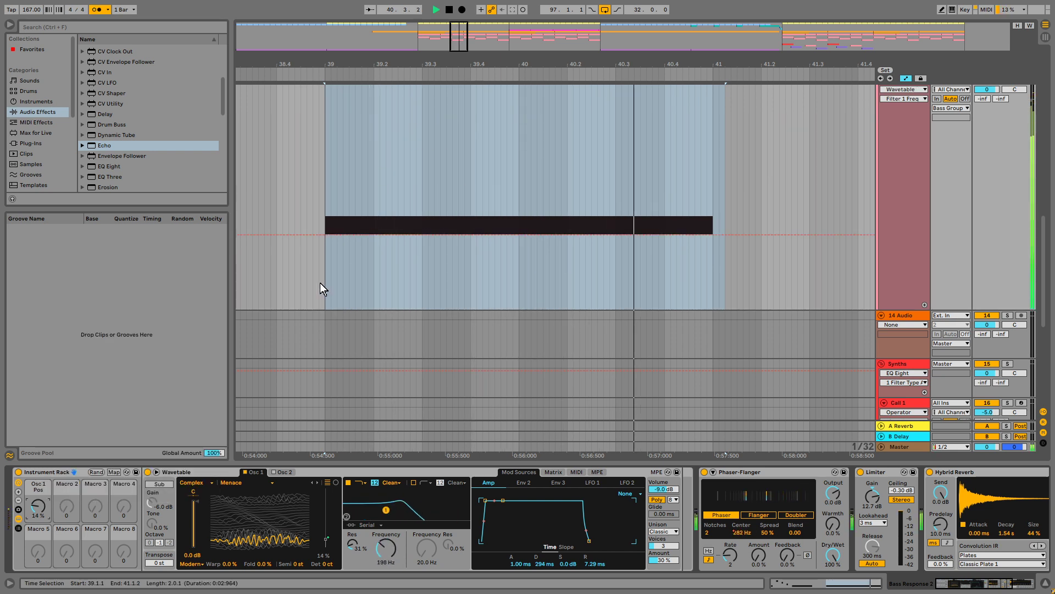
pyautogui.click(321, 290)
pyautogui.hotkey('ctrl', 'z')
pyautogui.press('space')
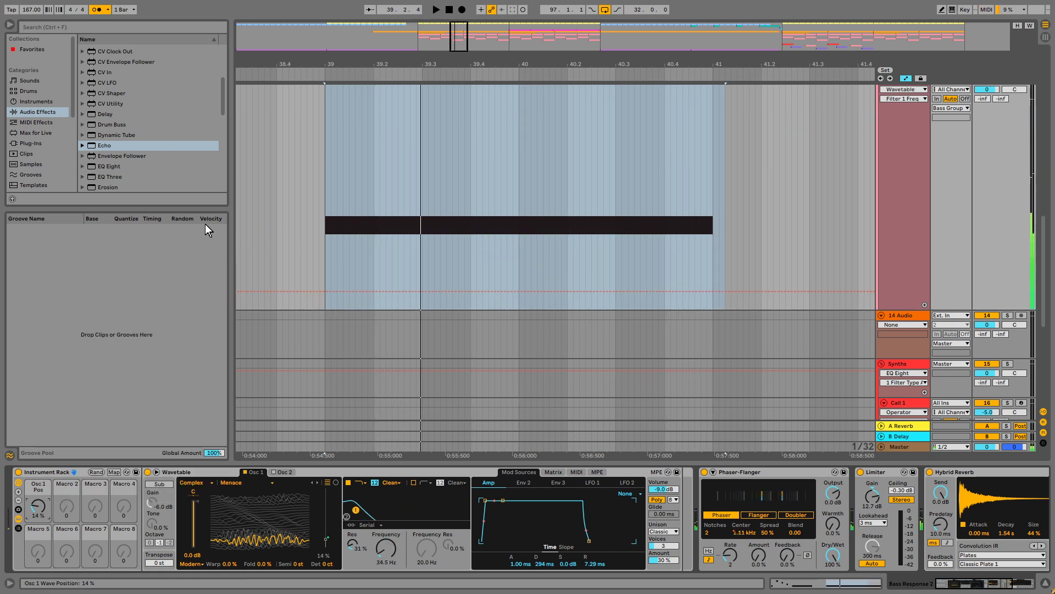
# - Set the tempo to 100 BPM and record filter frequency automation with CC 1 across the clip from bar 39 to bar 41
pyautogui.press('space')
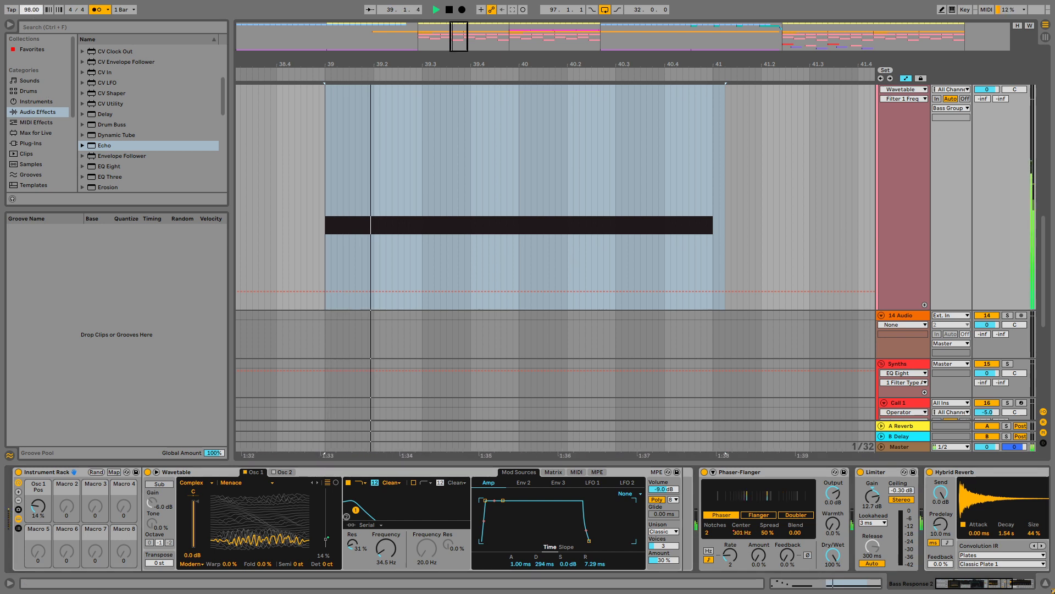
pyautogui.press('space')
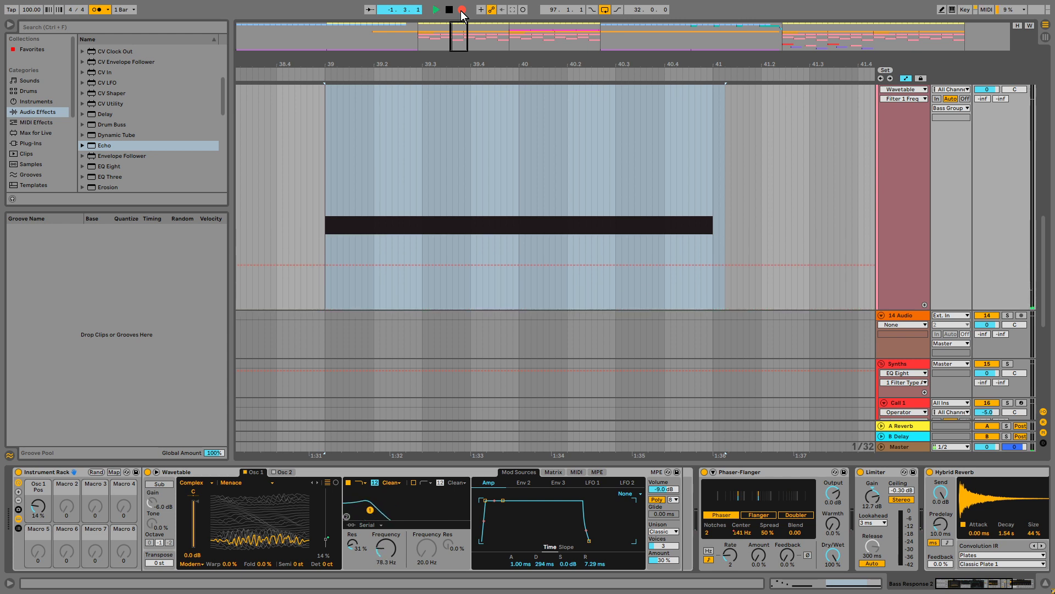
pyautogui.click(462, 11)
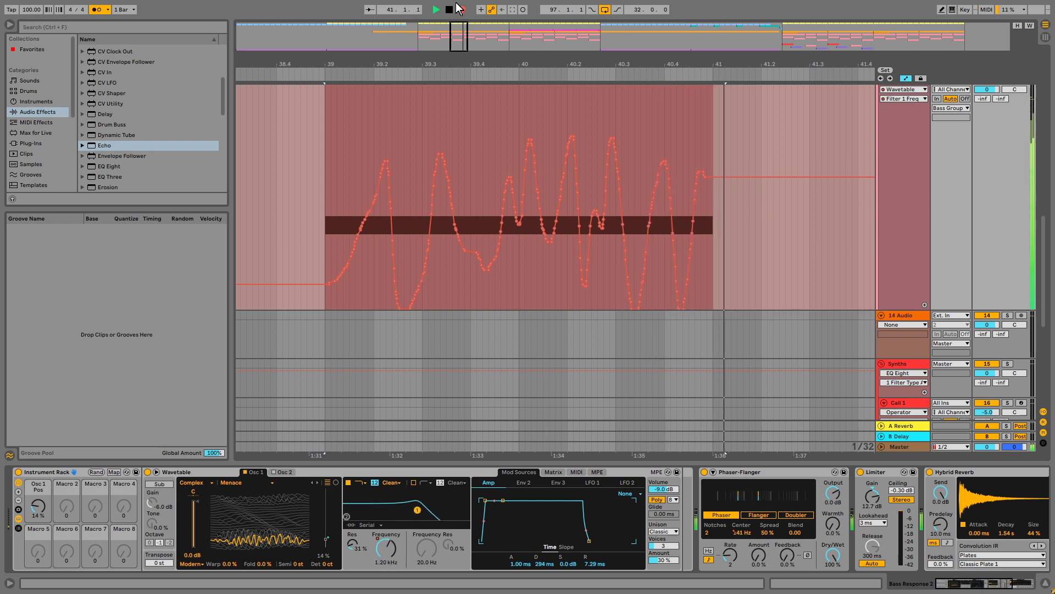
pyautogui.click(449, 9)
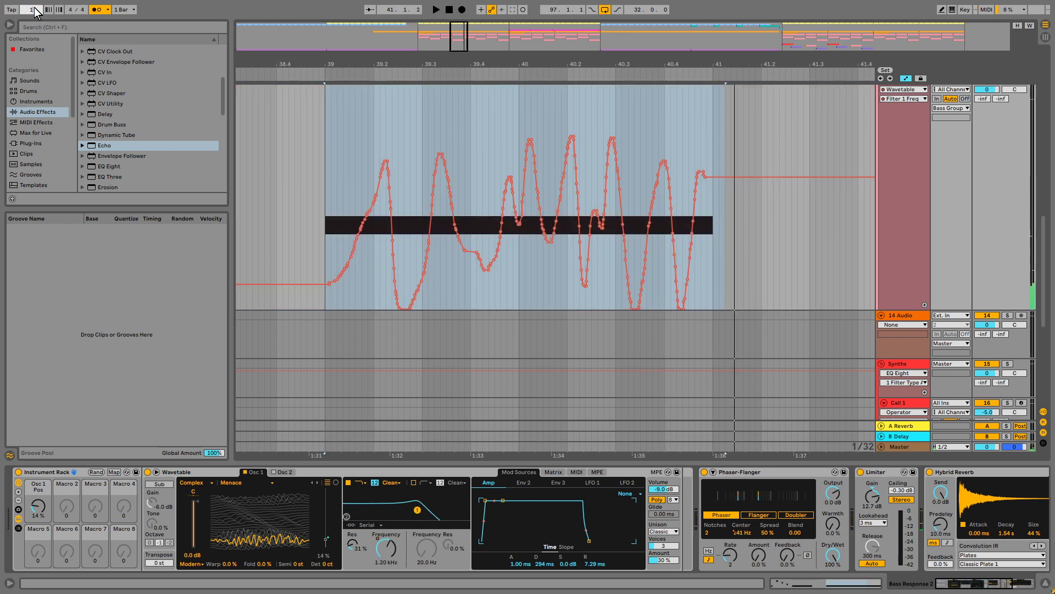
# - Play the recorded automation from 39.1.1 at 167 BPM, and undo both the tempo change and the filter frequency recording
pyautogui.moveTo(30, 13); pyautogui.dragTo(193, 5)
pyautogui.press('space')
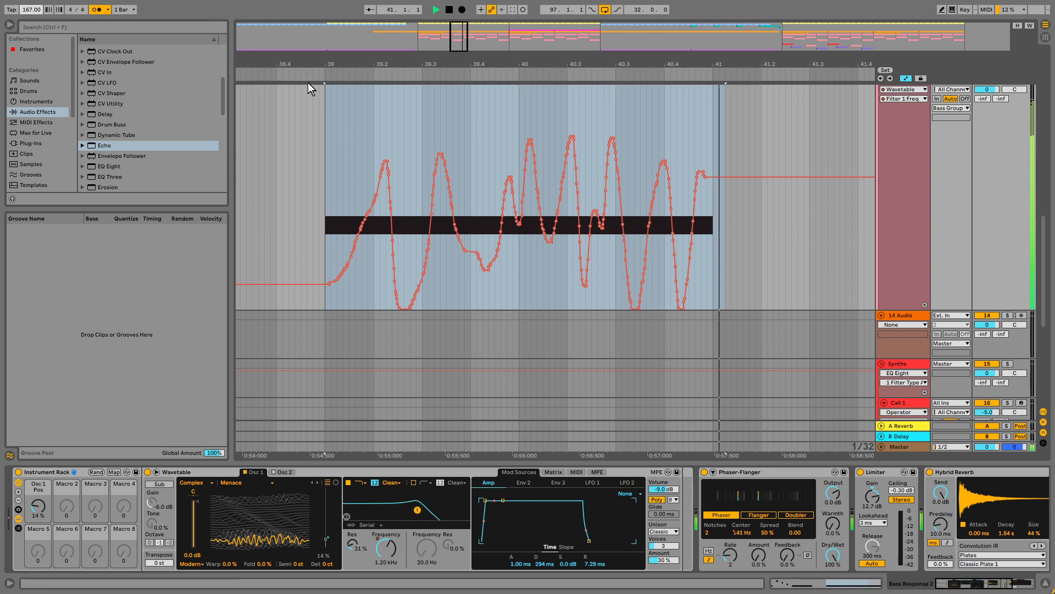
pyautogui.hotkey('ctrl', 'z')
pyautogui.hotkey('ctrl', 'z')
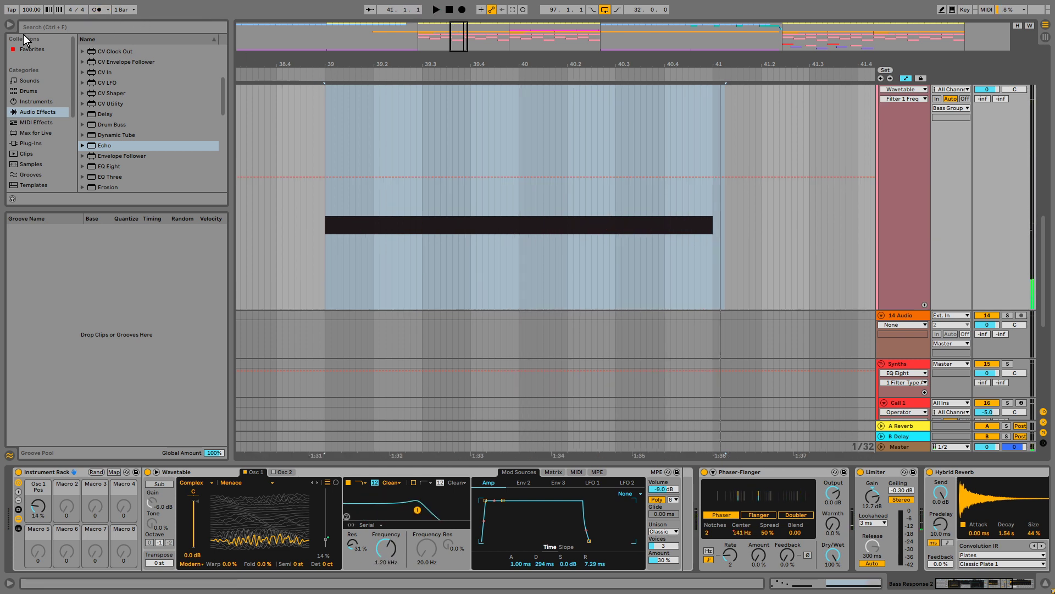
# - Record another pass of filter frequency automation with CC 1 across the clip at 100 BPM and play it back from 39.1.1
pyautogui.press('space')
pyautogui.click(461, 9)
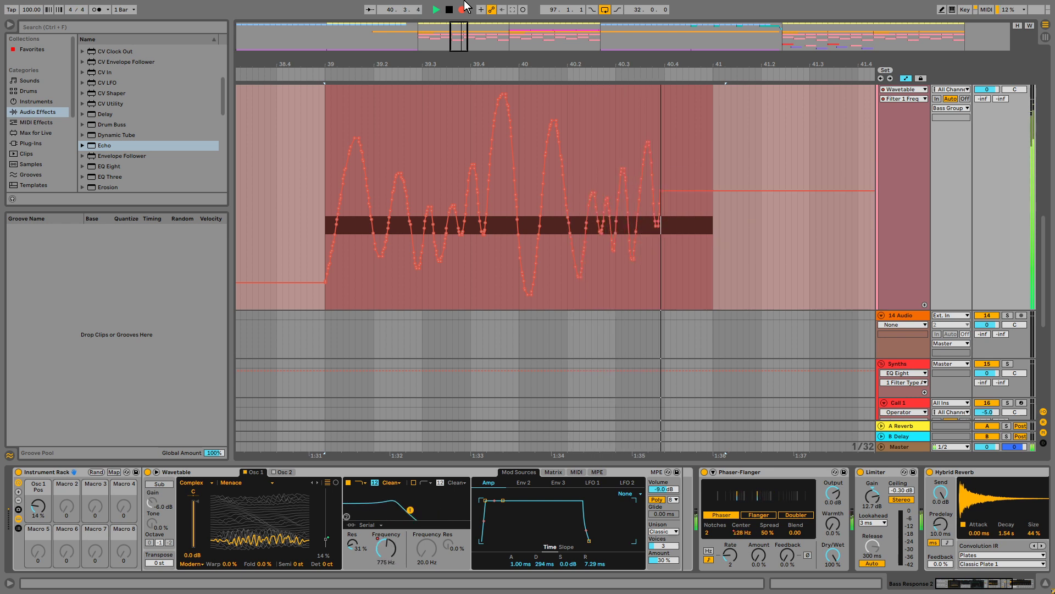
pyautogui.press('space')
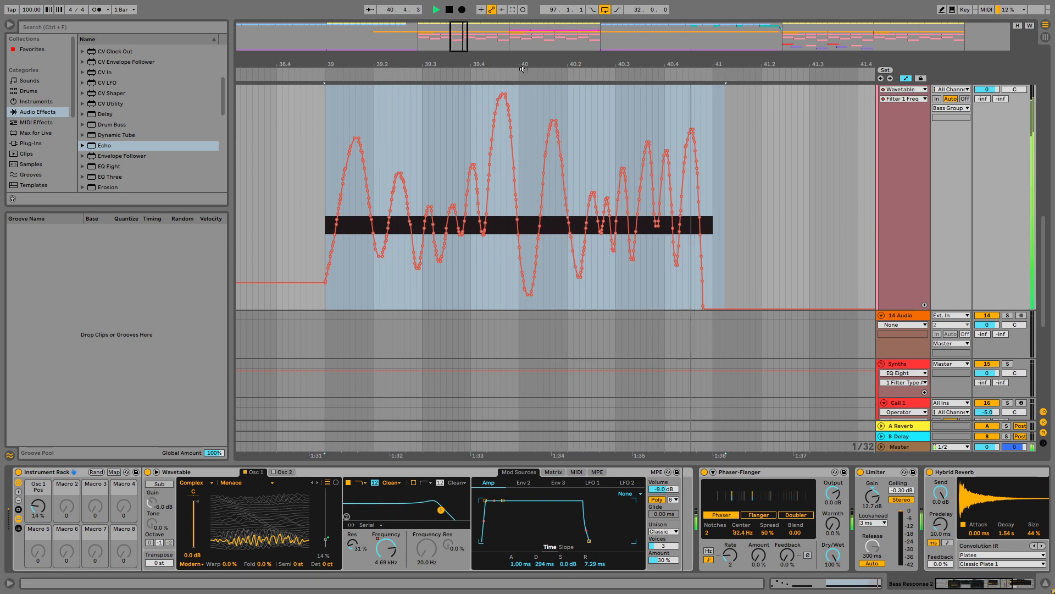
# - Stop playback and arm the Bass Response 2 track for recording
pyautogui.press('space')
pyautogui.scroll(2, 984, 145)
pyautogui.click(1021, 113)
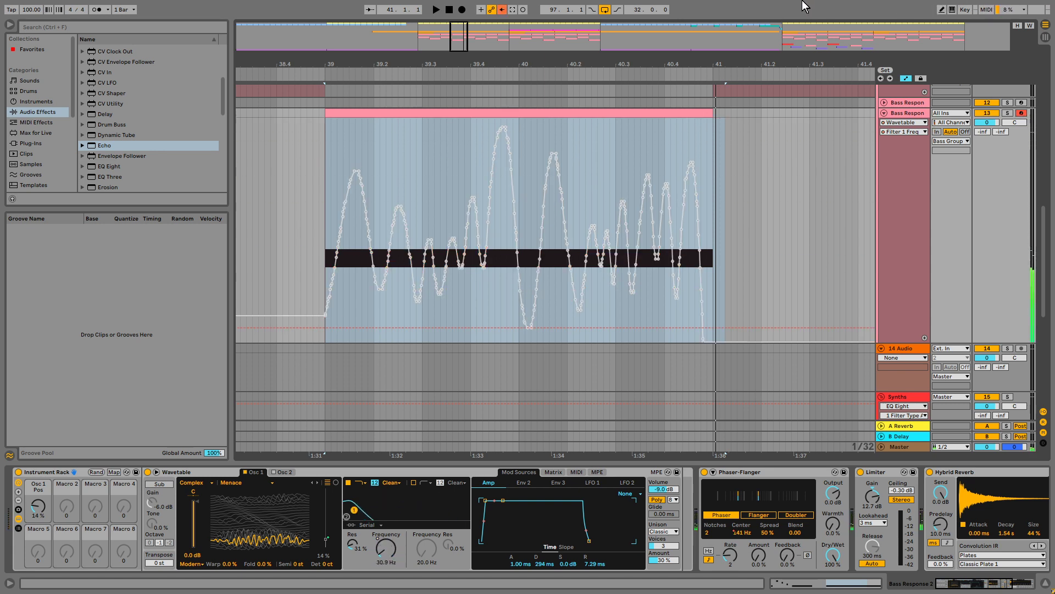
# - Set the audio output buffer size to 1028 samples in the preferences
pyautogui.hotkey('ctrl', ',')
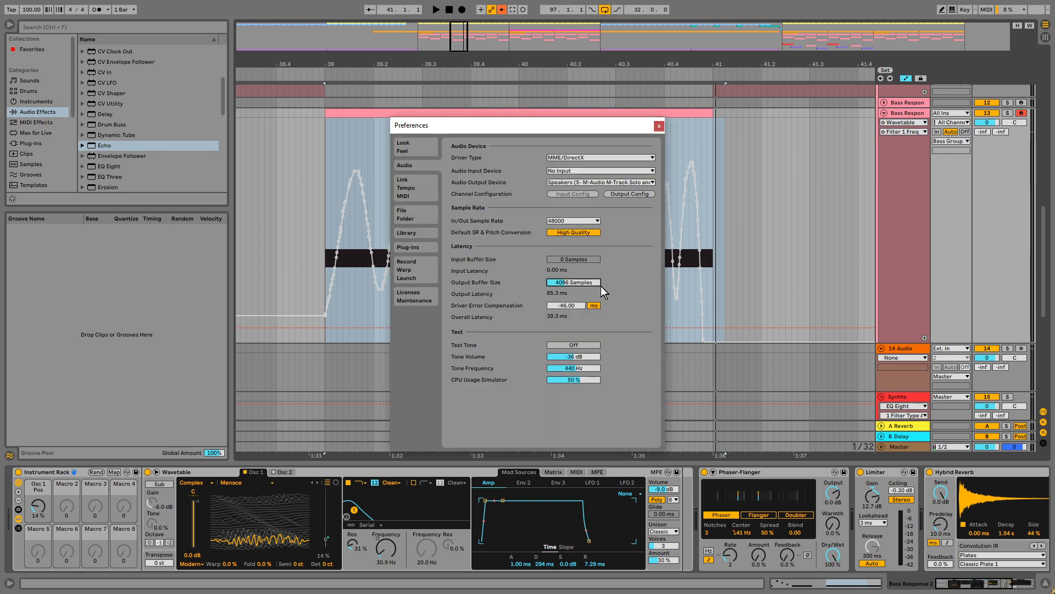
pyautogui.write('1028')
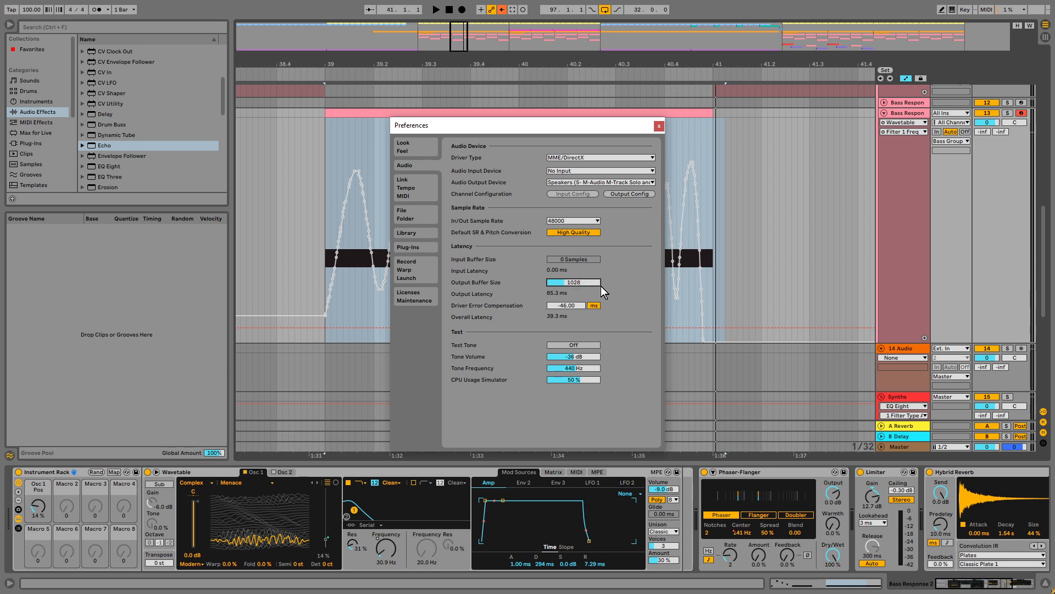
pyautogui.press('Return')
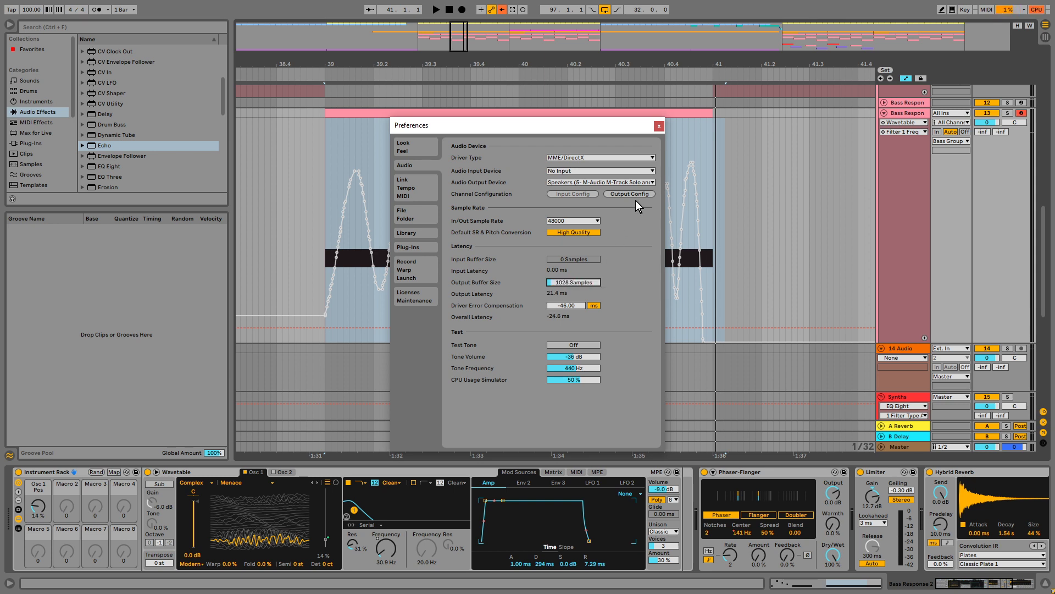
pyautogui.click(660, 126)
# - Play part of the clip and delete the recorded Filter 1 Frequency automation
pyautogui.click(523, 249)
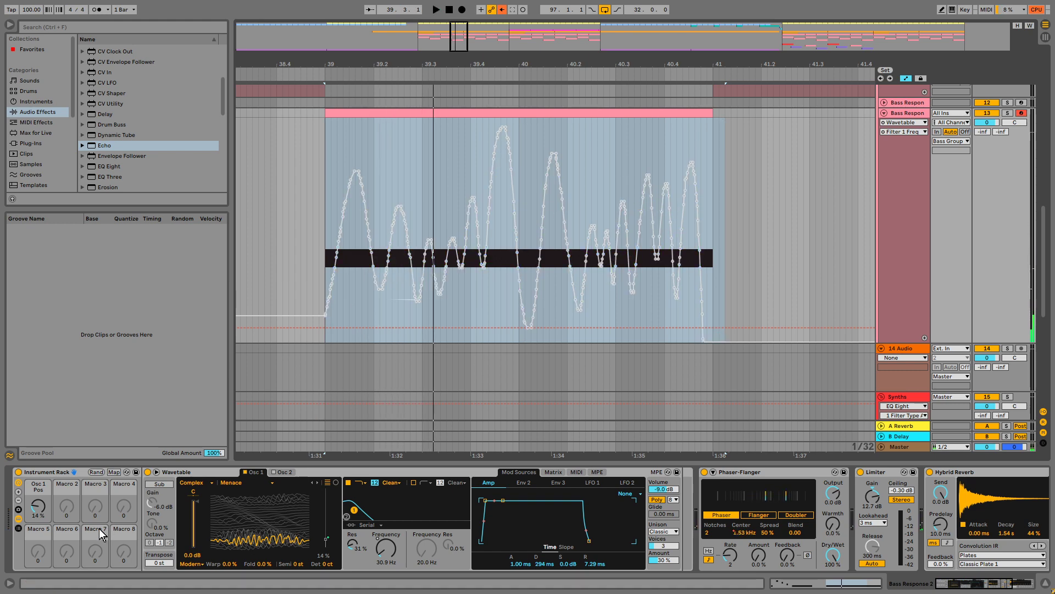
pyautogui.rightClick(389, 536)
pyautogui.click(423, 365)
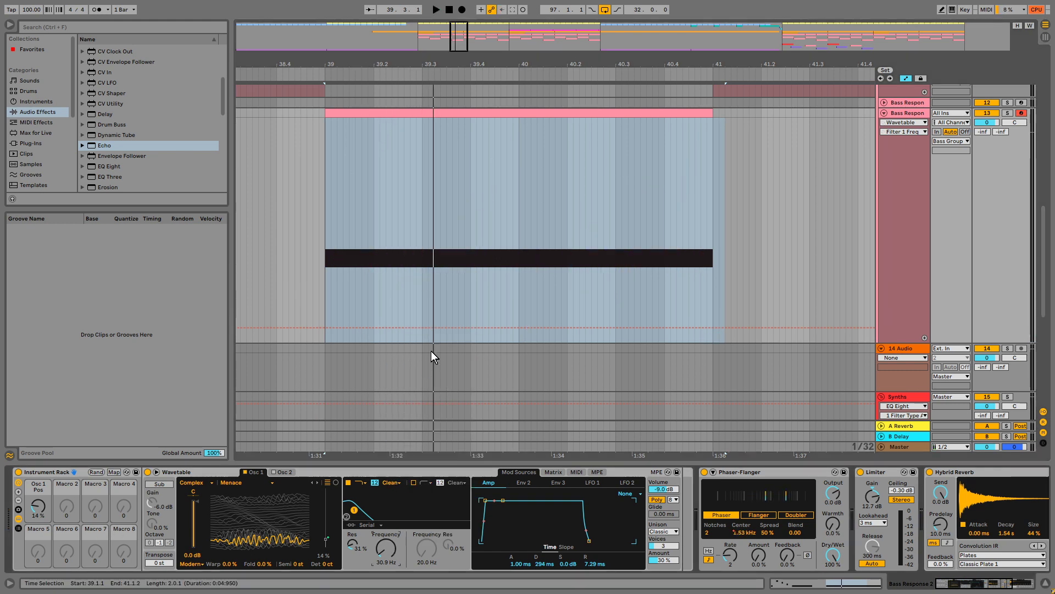
# - Try several recording passes of Filter 1 Frequency automation from 39.1.1 at 100 BPM, undoing each take
pyautogui.click(324, 278)
pyautogui.press('space')
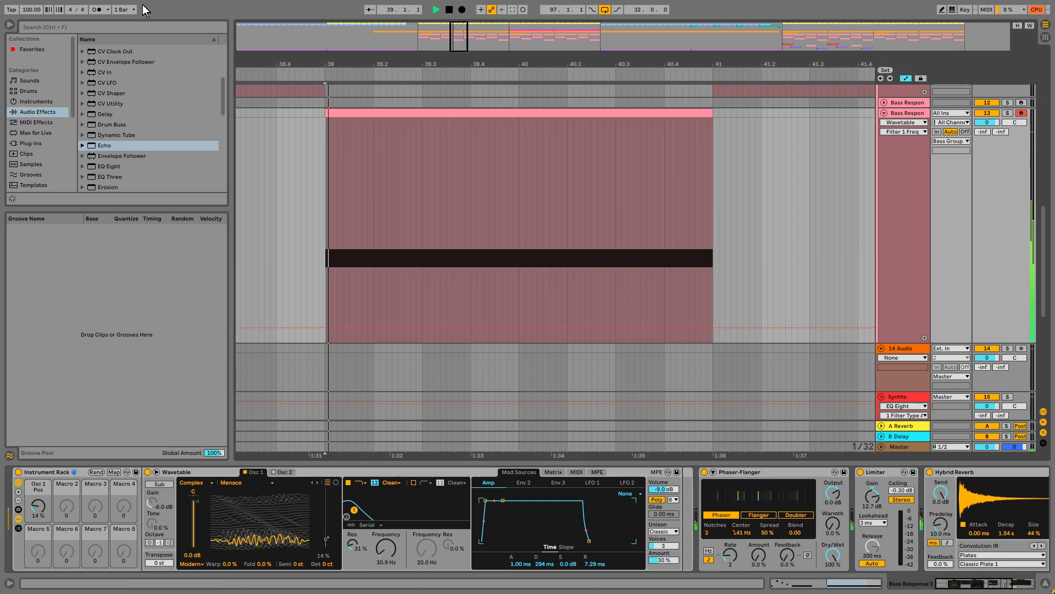
pyautogui.click(462, 9)
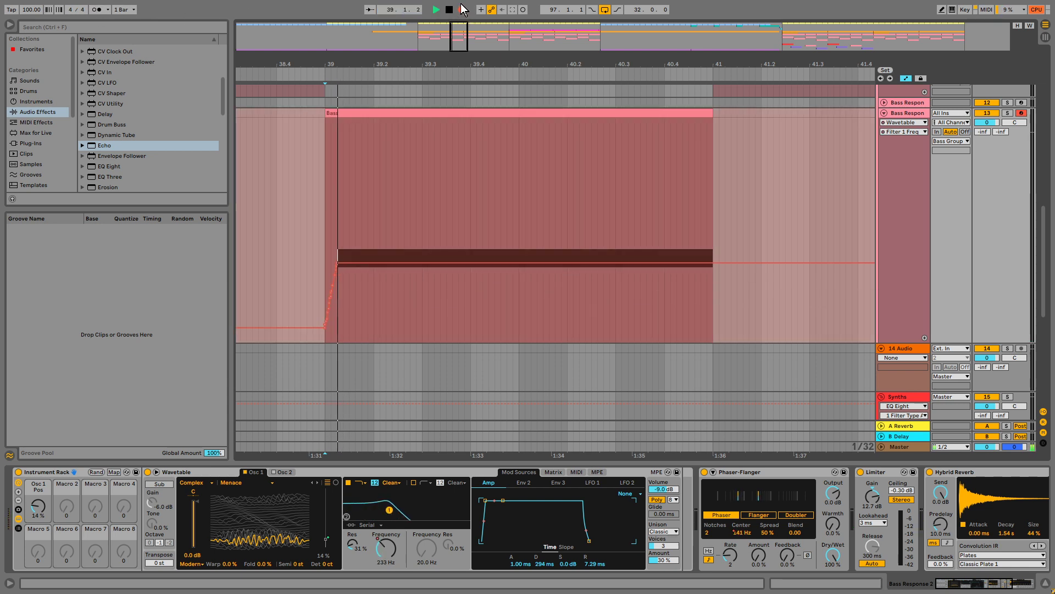
pyautogui.press('space')
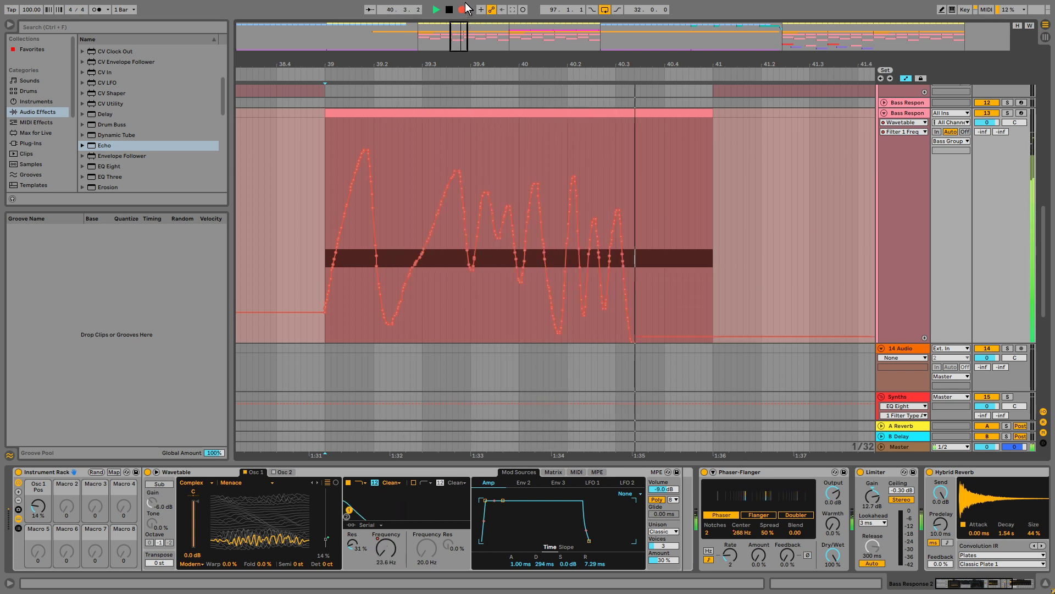
pyautogui.press('space')
pyautogui.hotkey('ctrl', 'z')
pyautogui.click(463, 9)
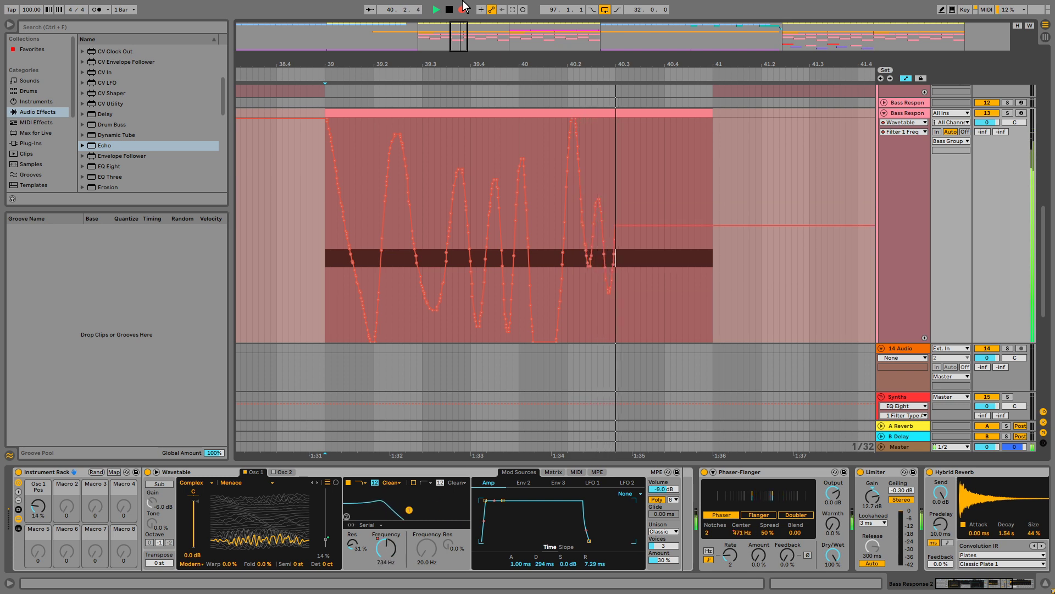
pyautogui.press('space')
pyautogui.hotkey('ctrl', 'z')
# - Record another Filter 1 Frequency automation pass across the Bass Response 2 clip and play it back at 167 BPM
pyautogui.click(464, 9)
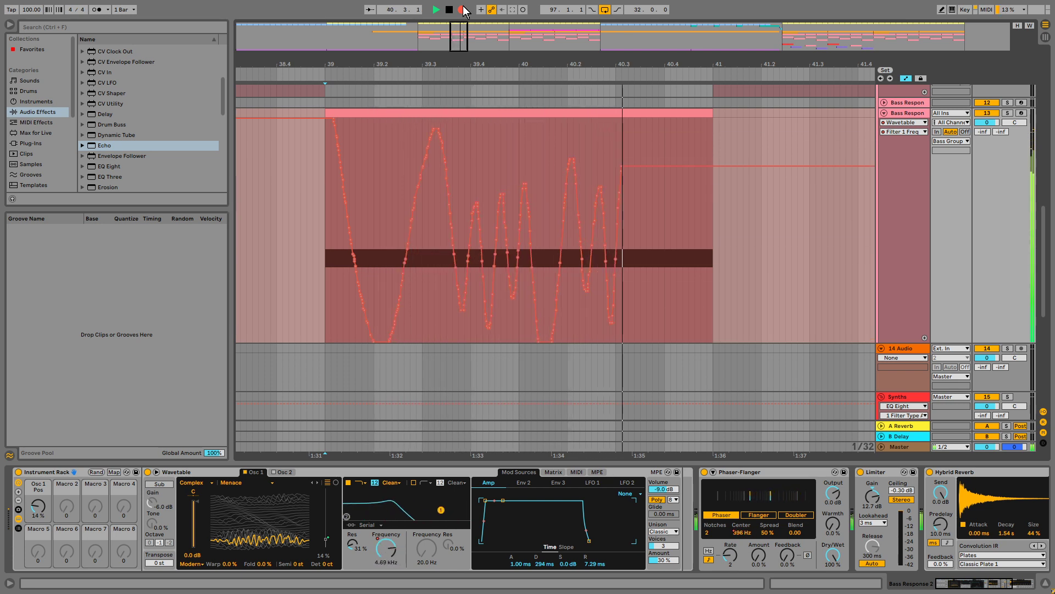
pyautogui.press('space')
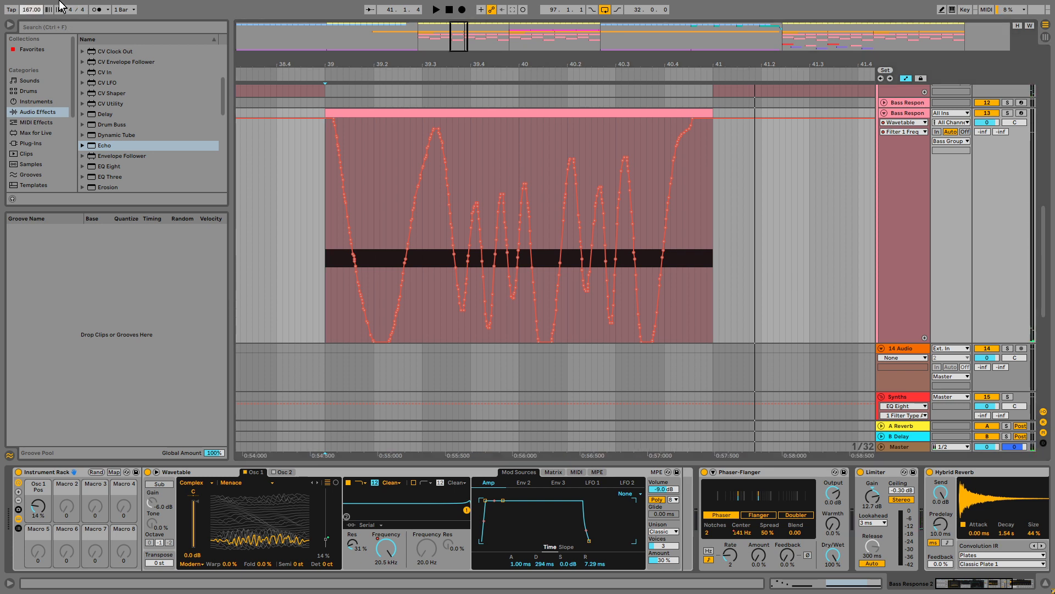
pyautogui.press('space')
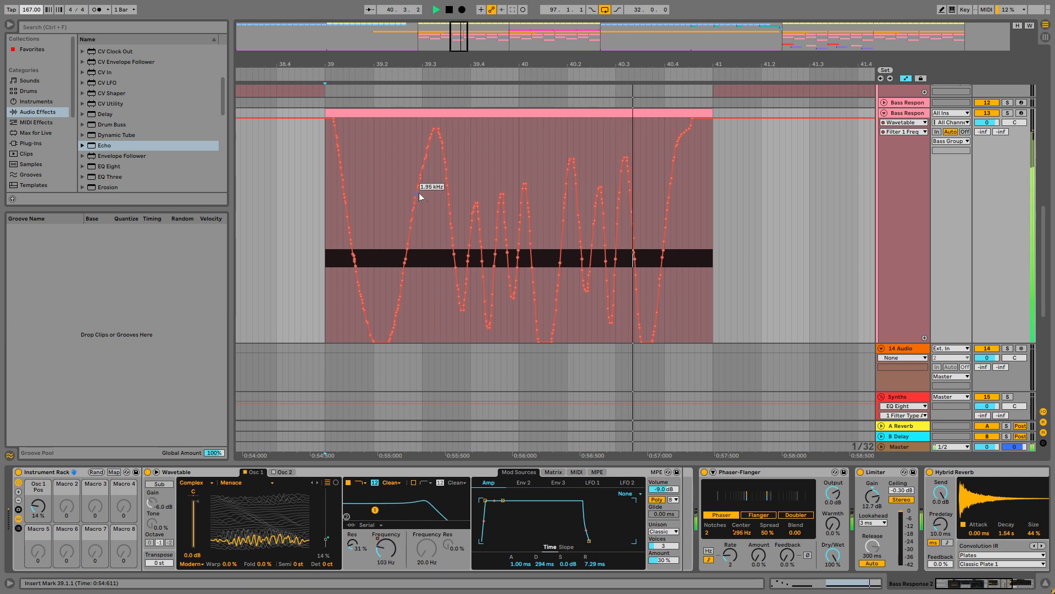
pyautogui.press('space')
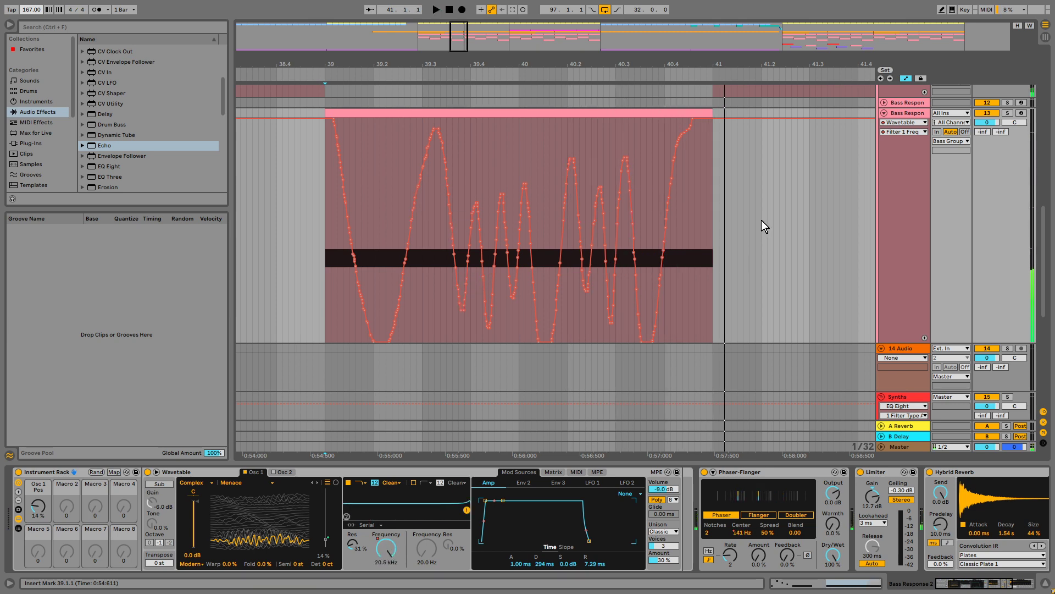
# - Delete the recorded Filter 1 Frequency automation across the clip and start a new recording from 39.1.1 at 100 BPM
pyautogui.moveTo(761, 220); pyautogui.dragTo(324, 223)
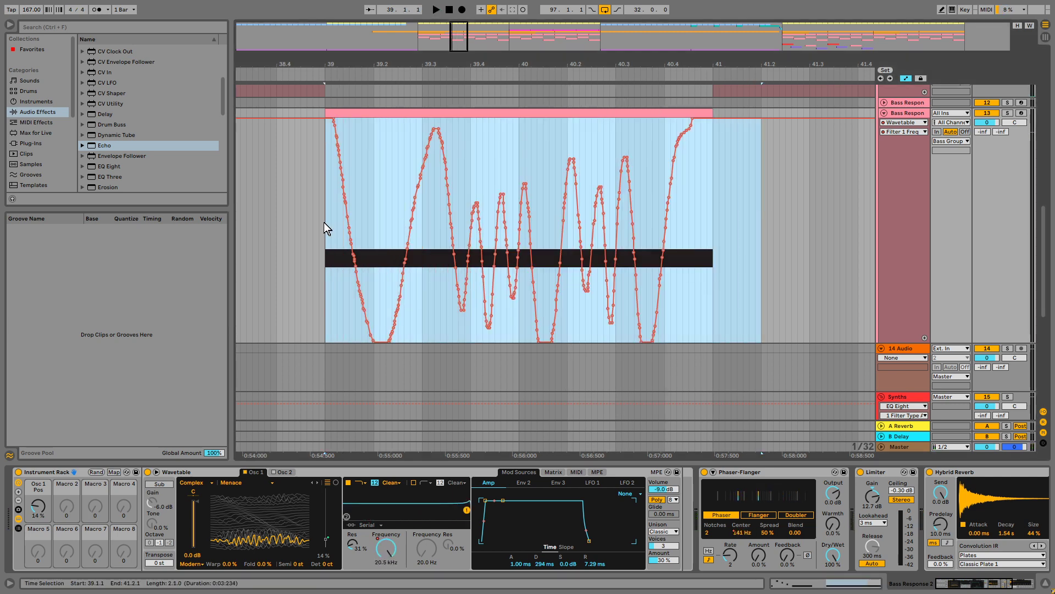
pyautogui.press('Delete')
pyautogui.press('space')
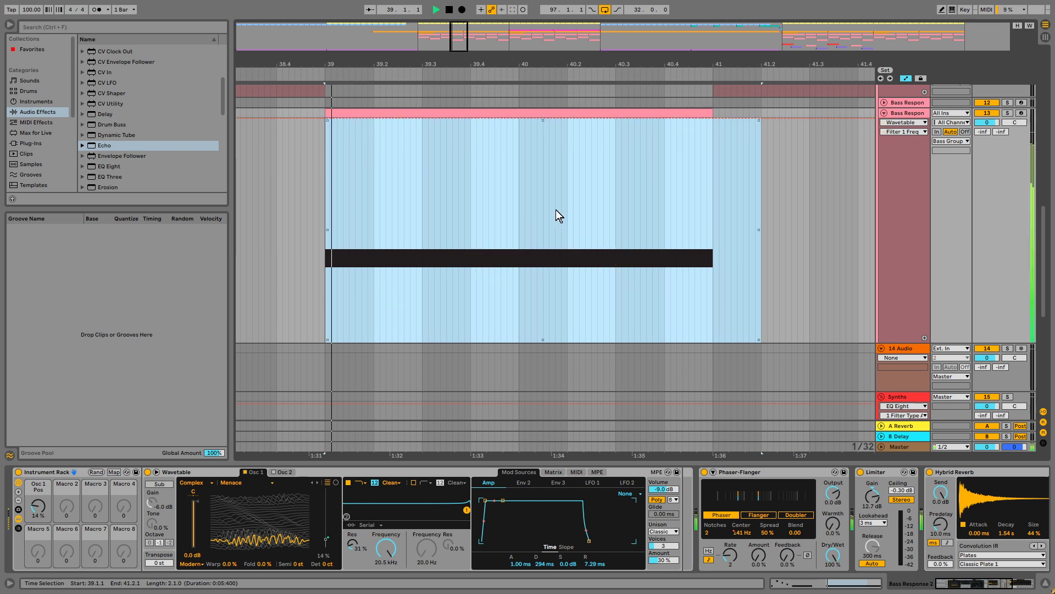
pyautogui.click(460, 13)
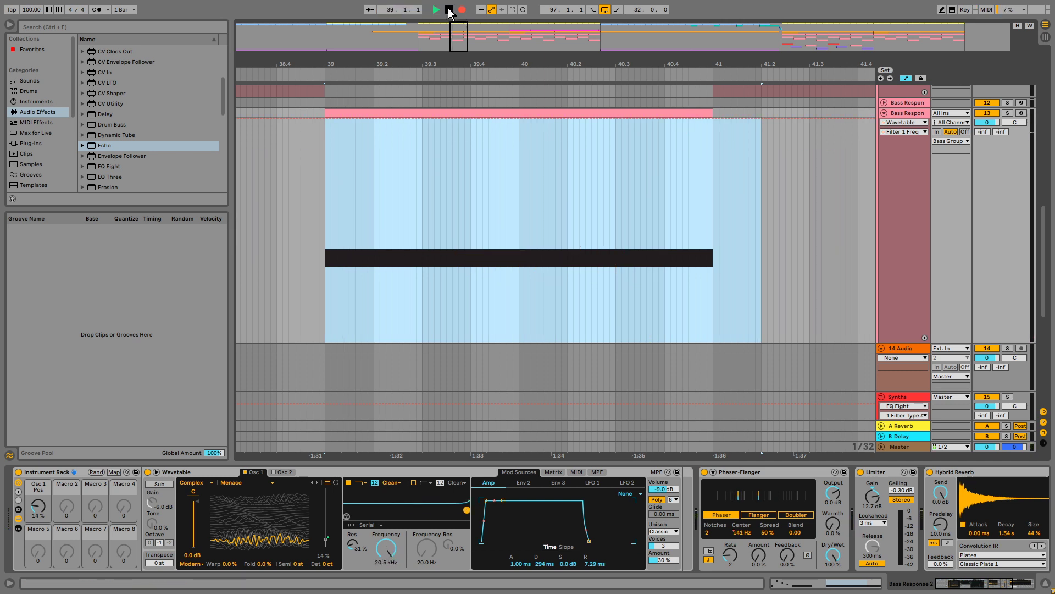
# - Stop recording, set the tempo to 80 BPM and place the insert marker at 39.1.1
pyautogui.click(15, 10)
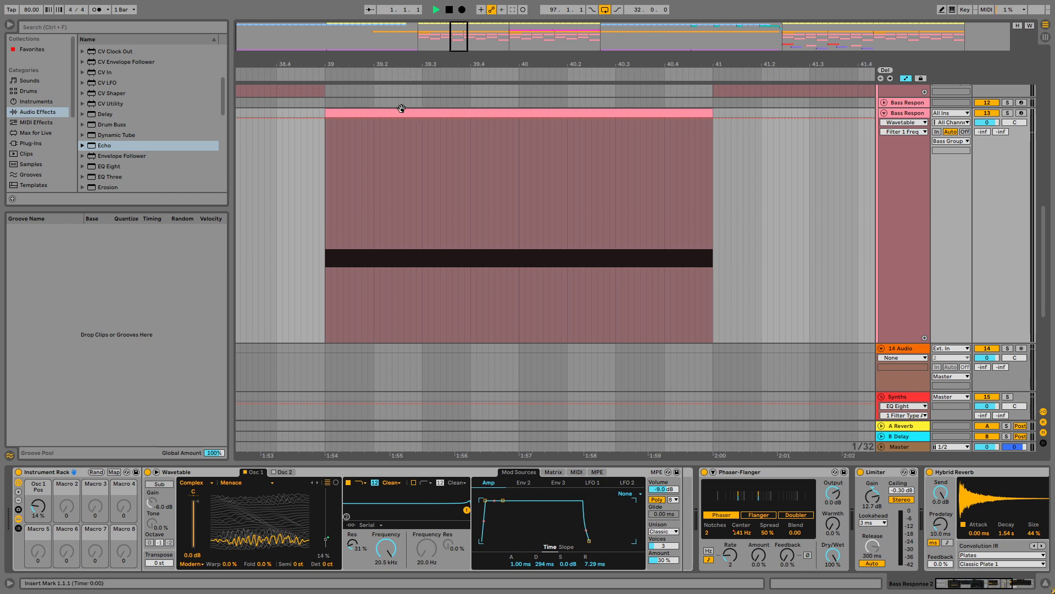
pyautogui.click(379, 114)
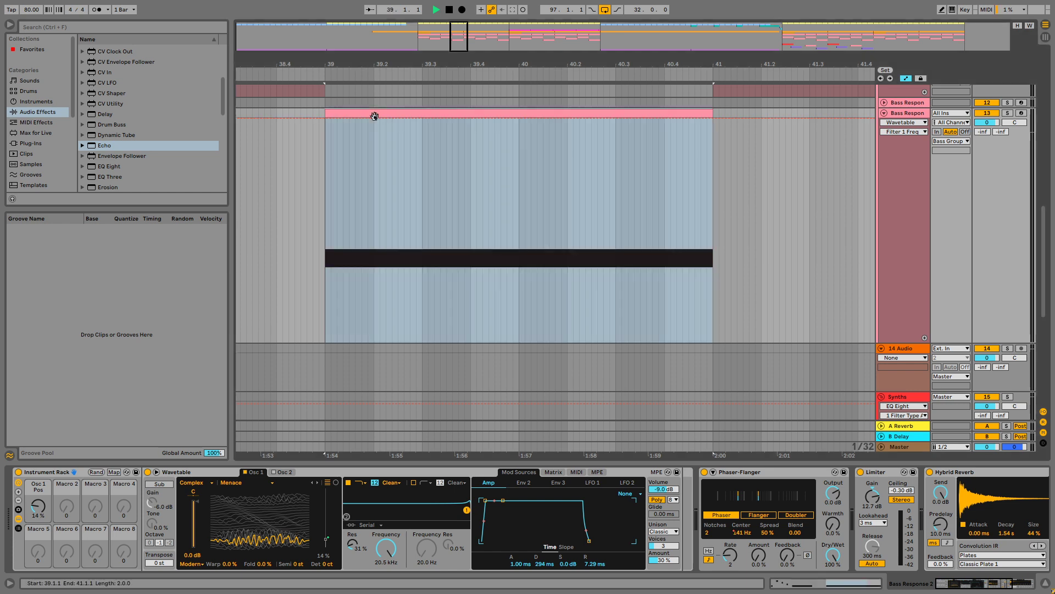
pyautogui.click(322, 162)
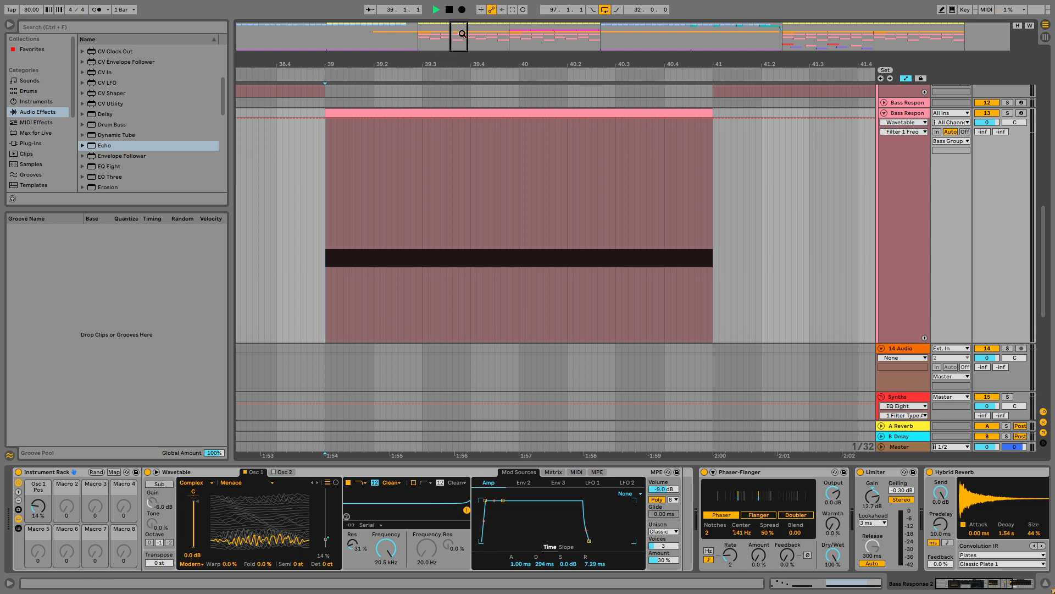
# - Try recording Filter 1 Frequency automation from 39.1.1 at 80 BPM, undo the take and attempt it again
pyautogui.click(463, 8)
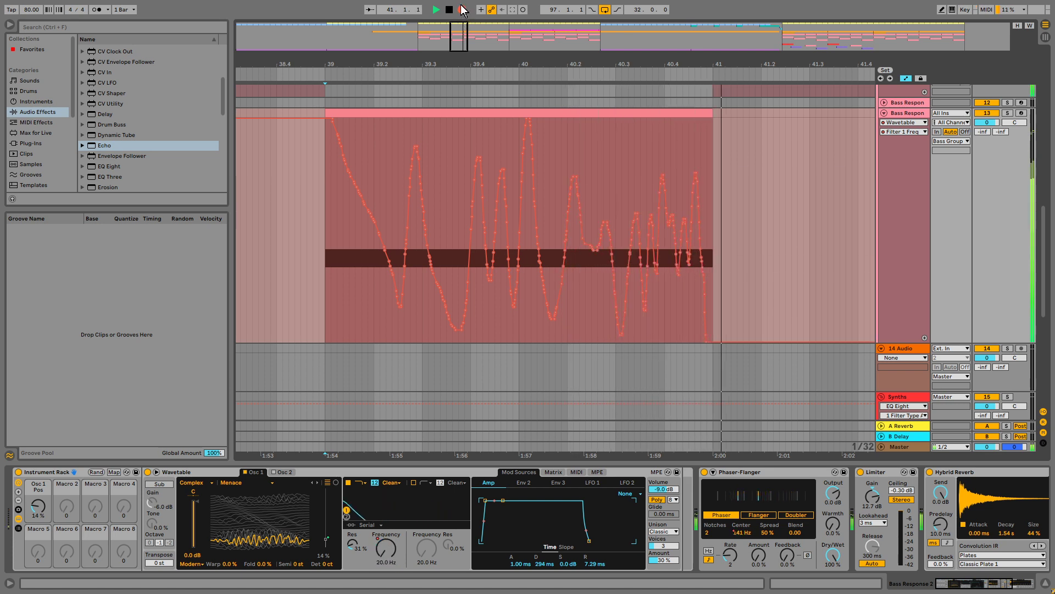
pyautogui.hotkey('ctrl', 'z')
pyautogui.click(461, 9)
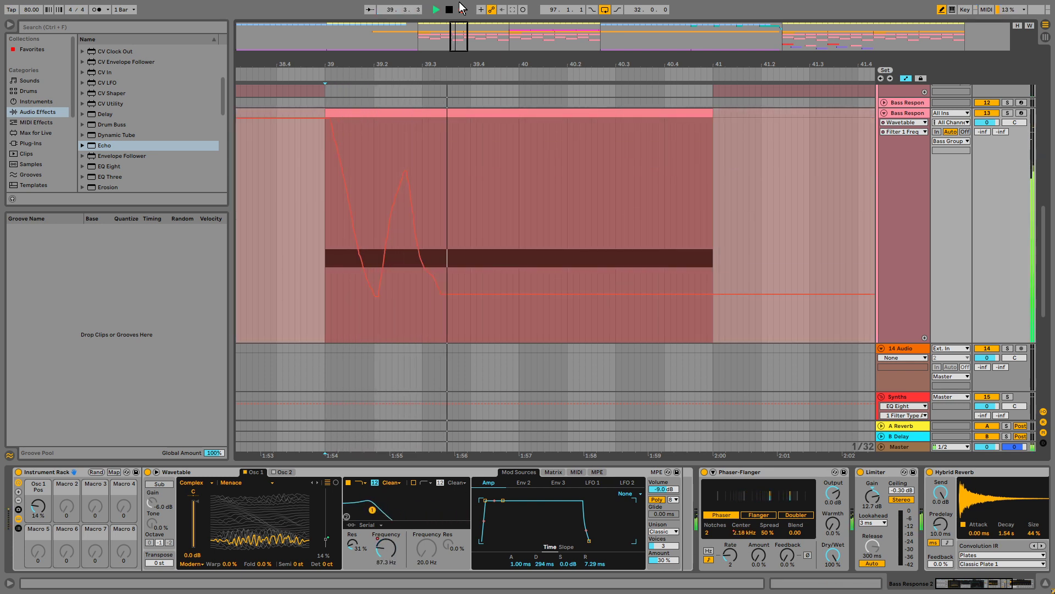
pyautogui.press('space')
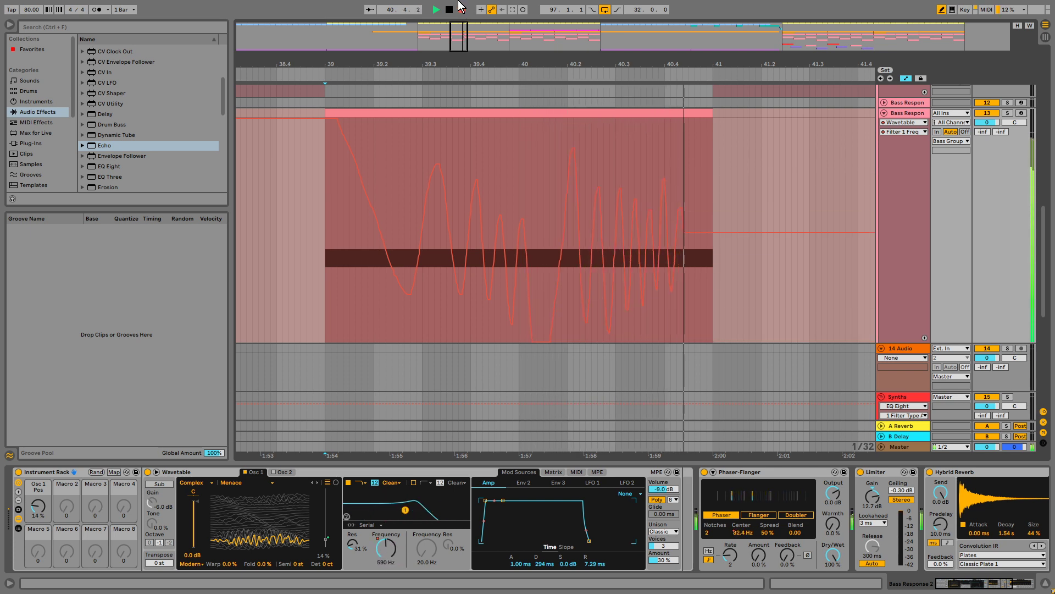
# - Finish a full filter frequency automation pass at 80 BPM and audition it at 167 BPM
pyautogui.click(462, 10)
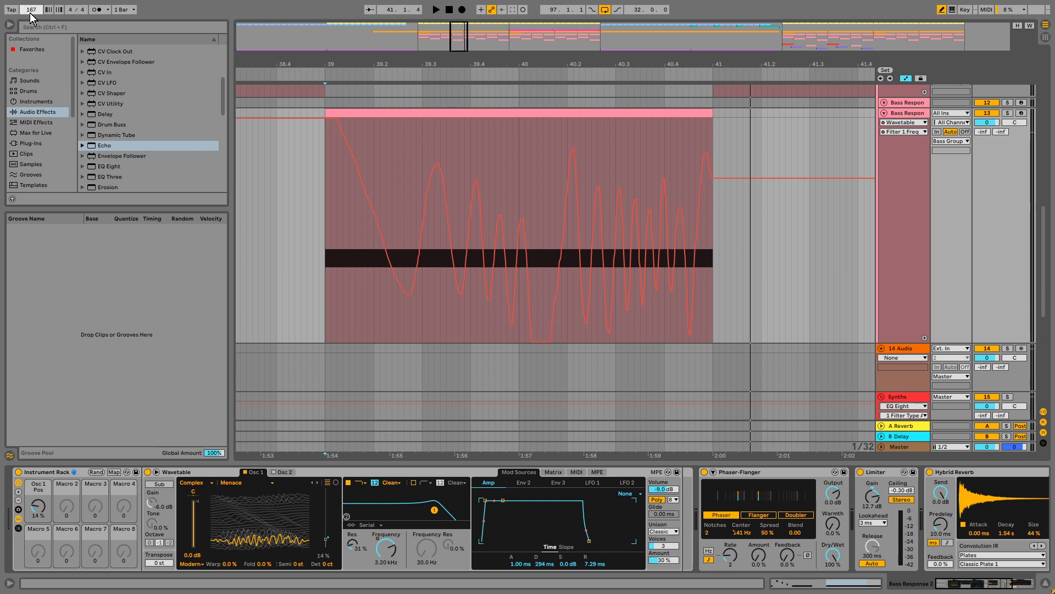
pyautogui.press('space')
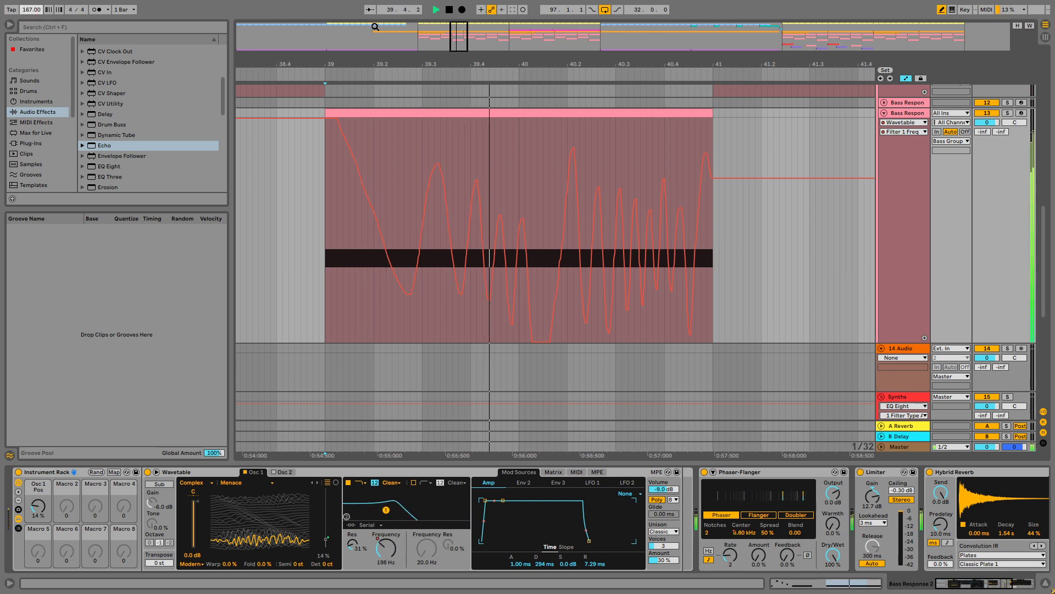
pyautogui.press('space')
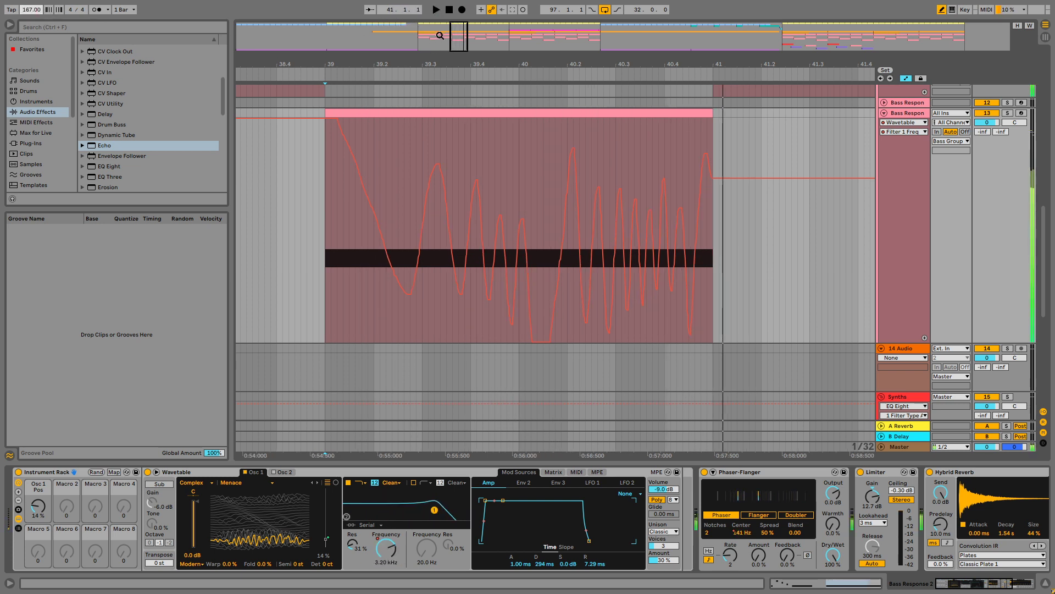
# - Discard the previous automation and try a new filter frequency pass over the clip at 80 BPM
pyautogui.press('space')
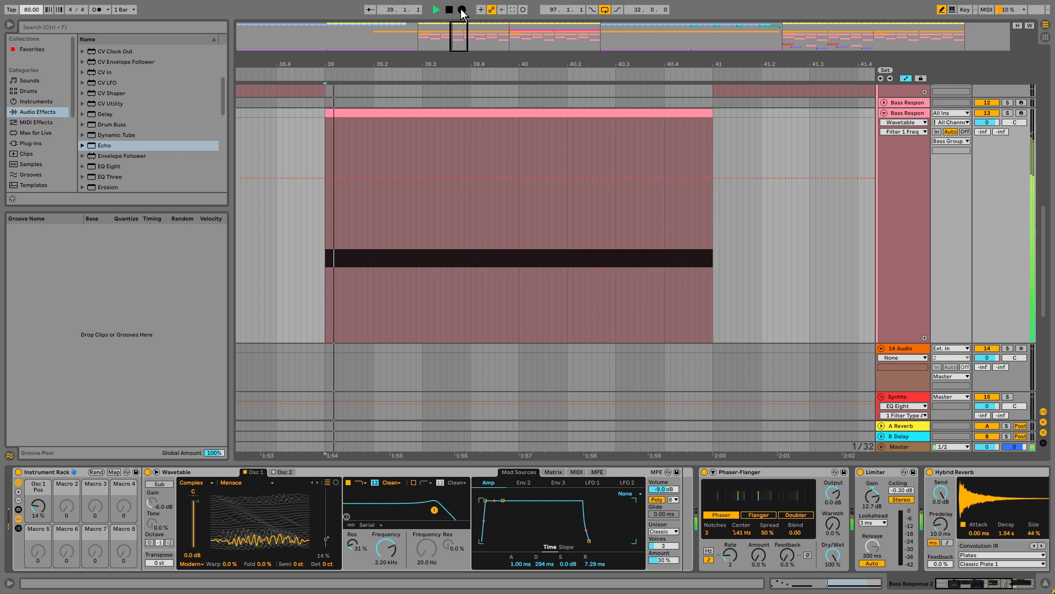
pyautogui.click(462, 10)
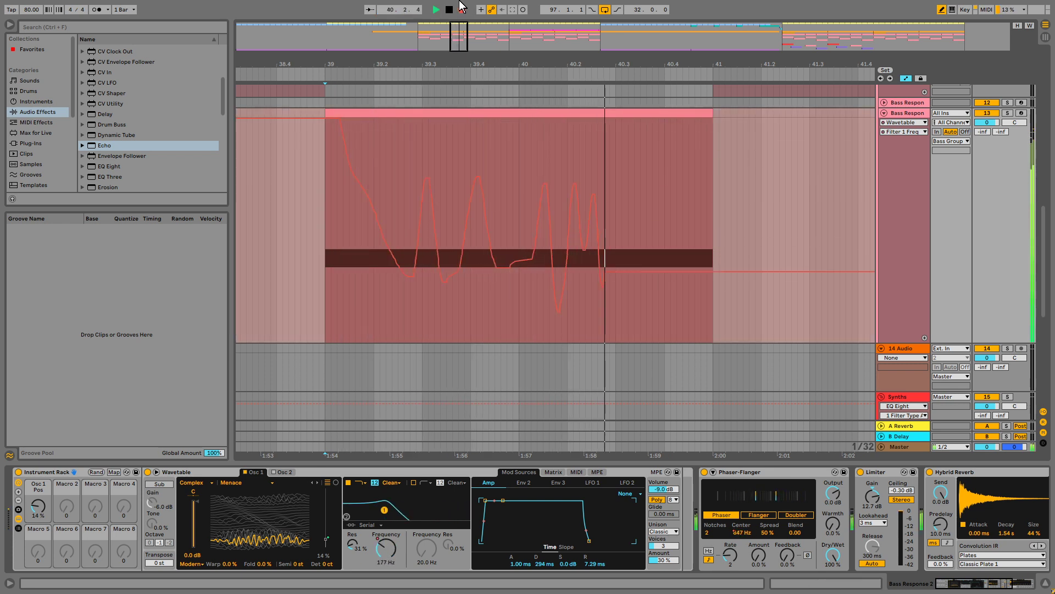
pyautogui.press('space')
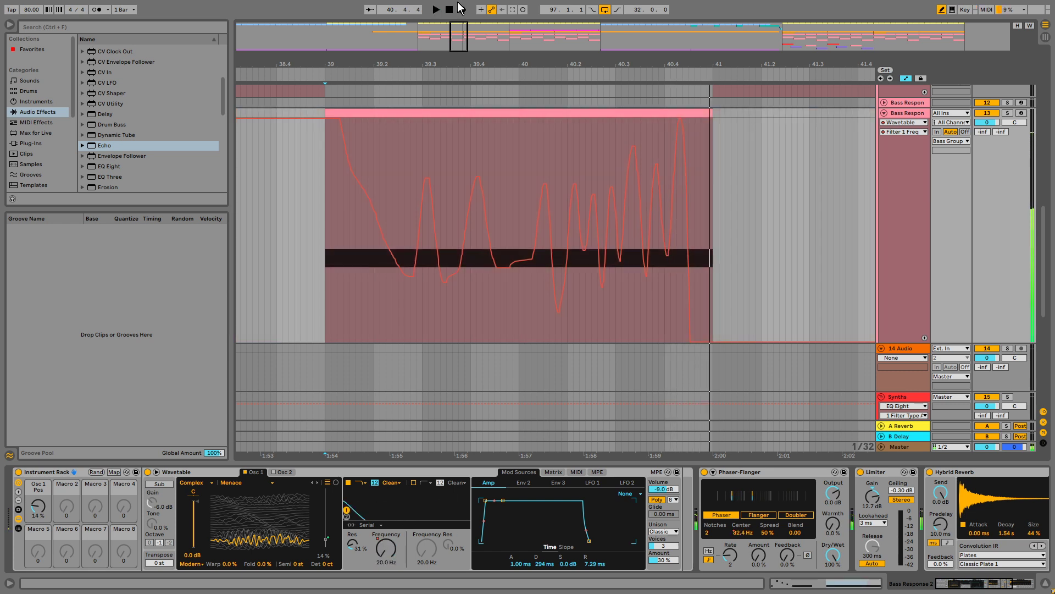
# - Record a fresh Filter 1 Frequency automation pass at 80 BPM, set the tempo to 167 BPM and play the clip
pyautogui.click(460, 9)
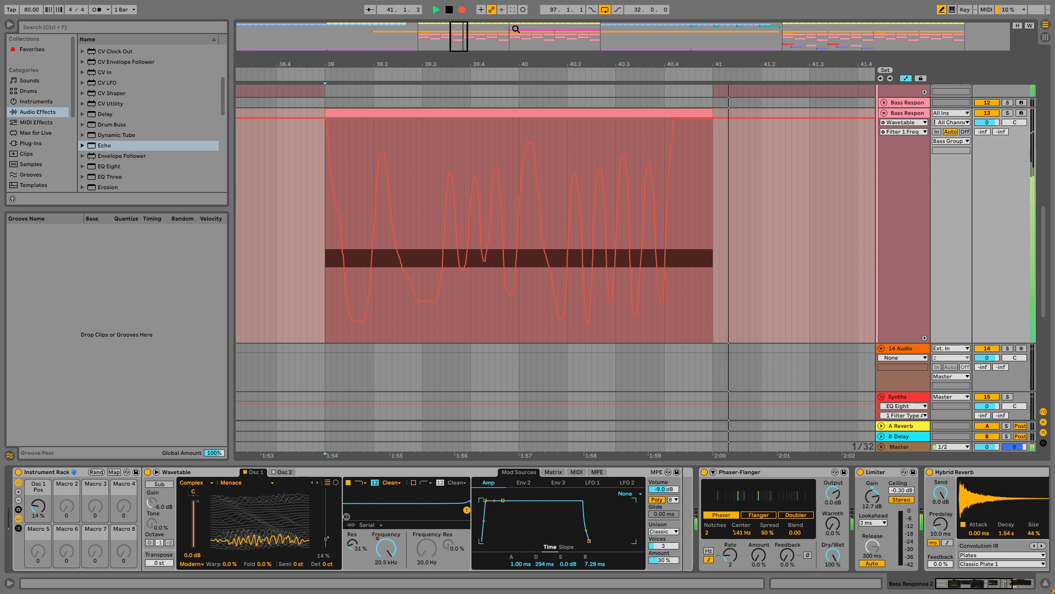
pyautogui.click(449, 10)
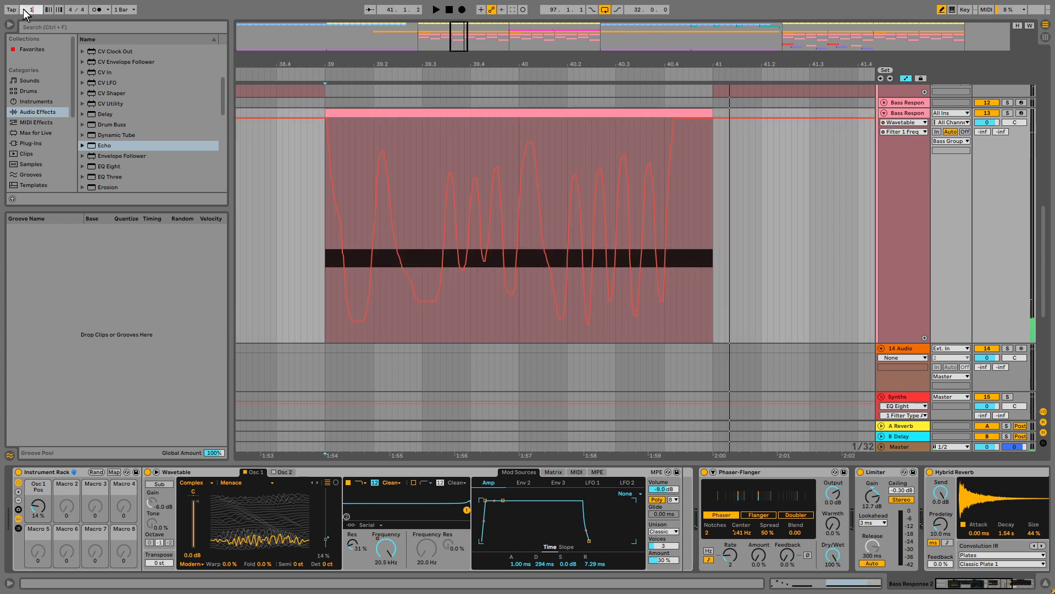
pyautogui.press('space')
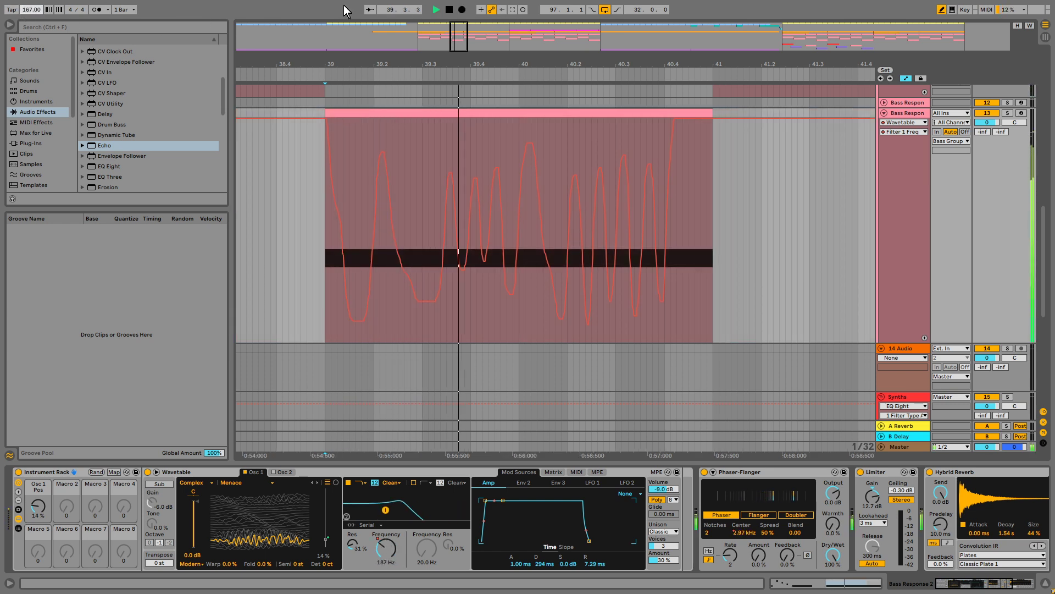
pyautogui.press('space')
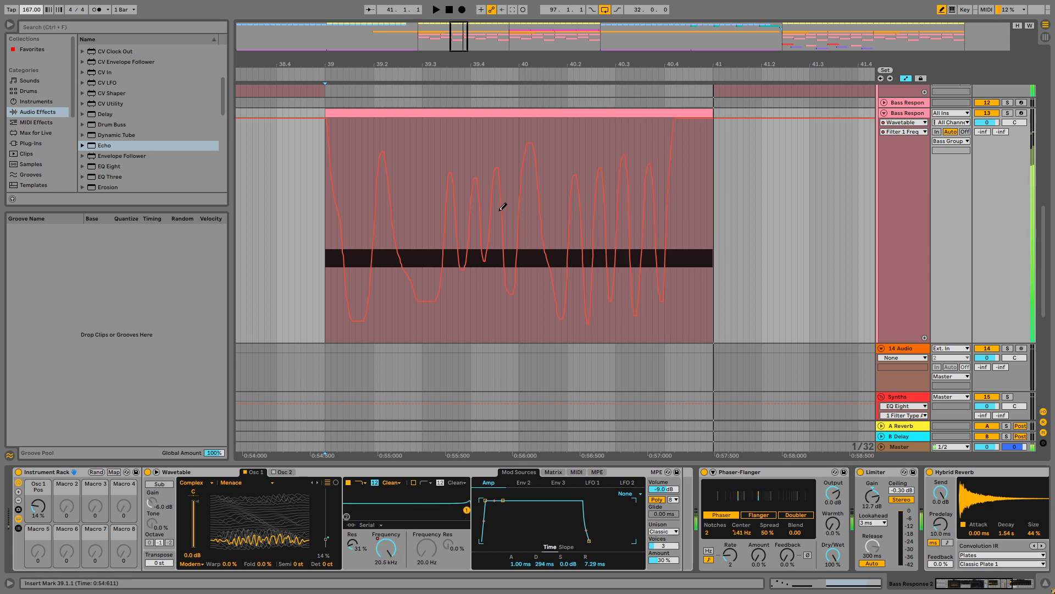
# - Stretch the filter frequency automation between 39.3.2 and 39.4.4 upward and audition the selected section
pyautogui.moveTo(434, 153); pyautogui.dragTo(510, 160)
pyautogui.moveTo(474, 122); pyautogui.dragTo(474, 94)
pyautogui.press('space')
pyautogui.press('space')
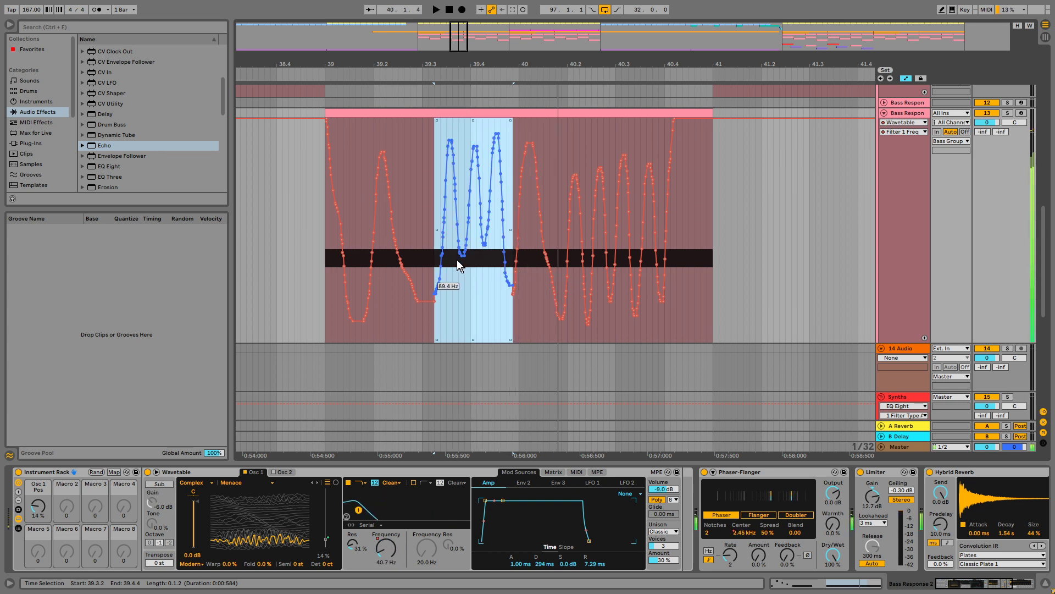
pyautogui.press('space')
pyautogui.press('space')
pyautogui.press('space')
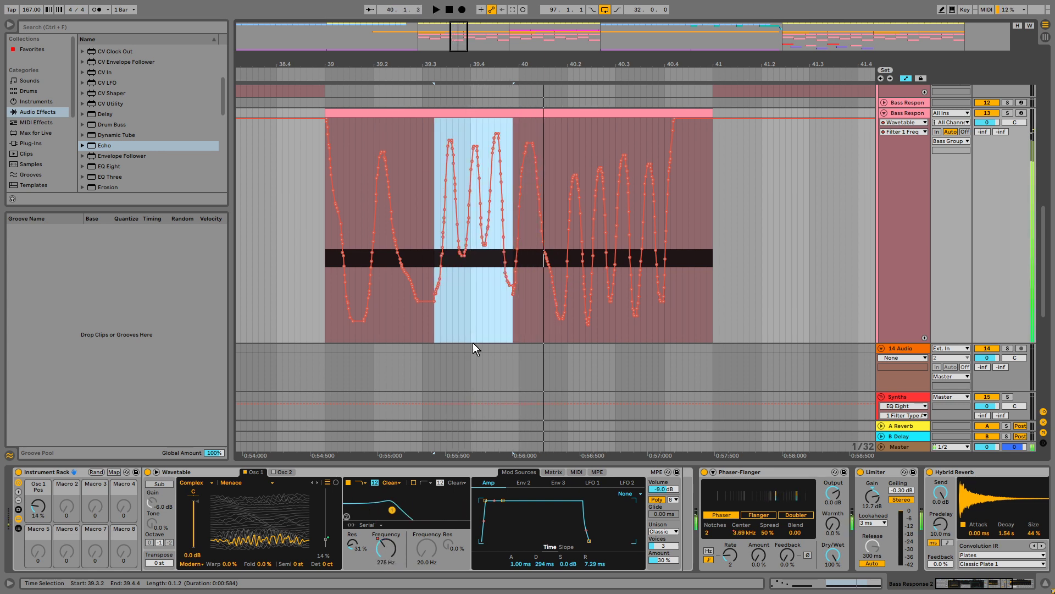
pyautogui.press('space')
# - Stretch the selected automation's lower end down to the minimum and its peaks up to the maximum, and play it back
pyautogui.moveTo(473, 340); pyautogui.dragTo(473, 379)
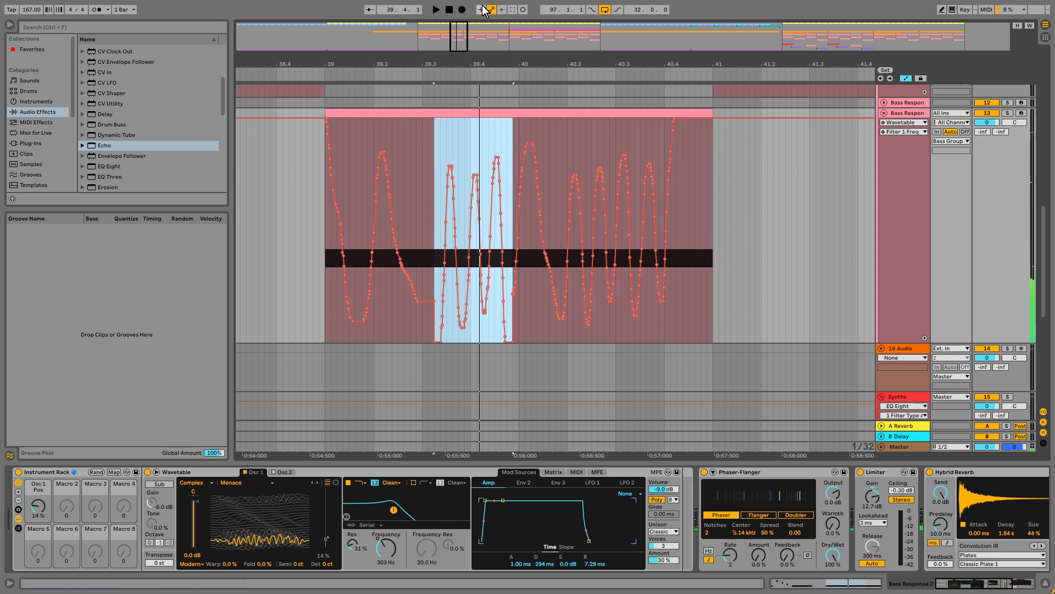
pyautogui.moveTo(474, 120); pyautogui.dragTo(473, 118)
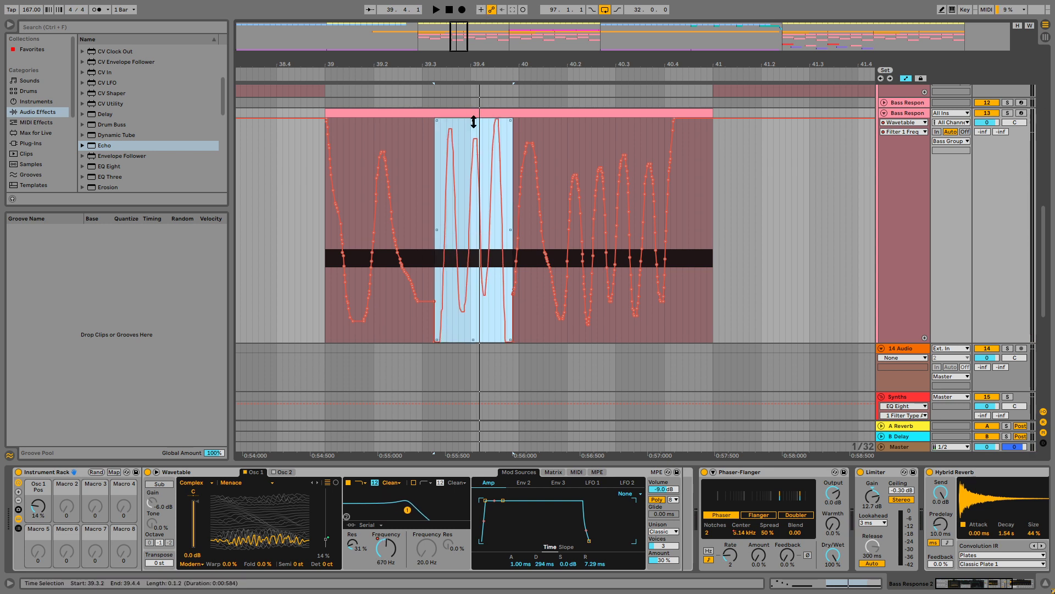
pyautogui.press('space')
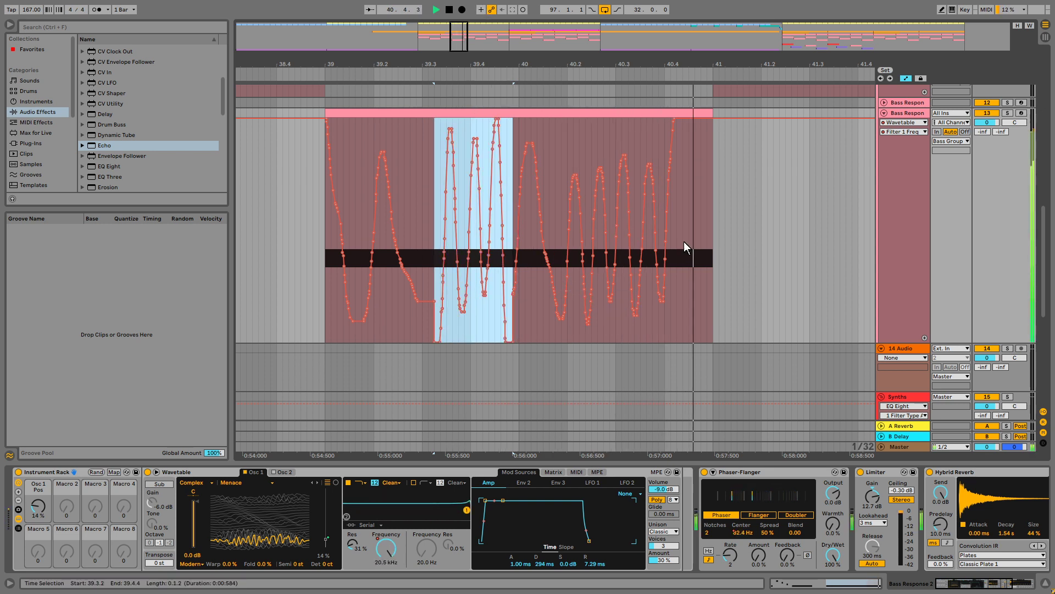
pyautogui.press('space')
pyautogui.click(695, 220)
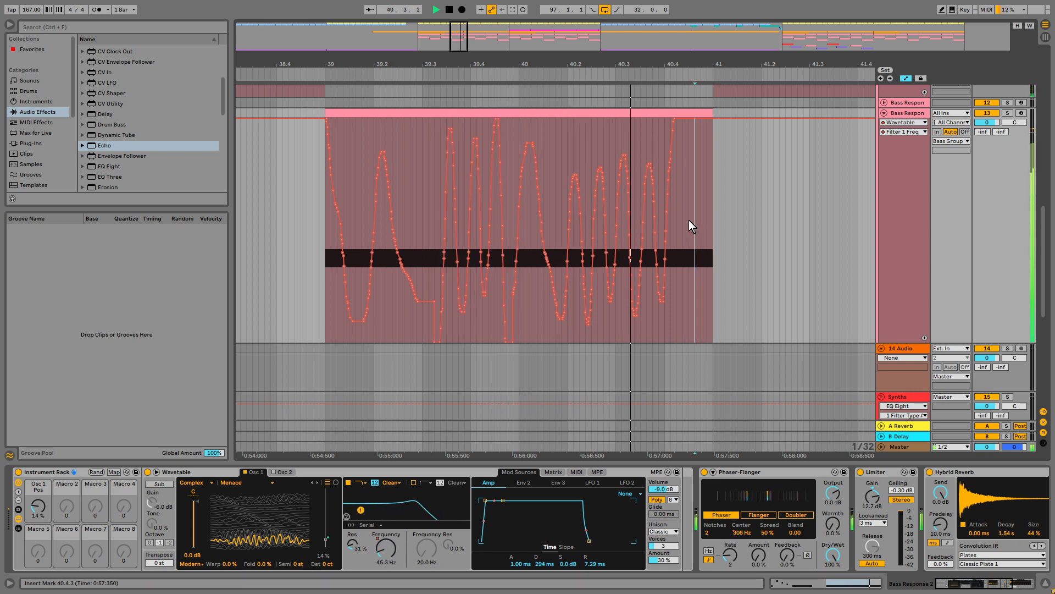
pyautogui.press('space')
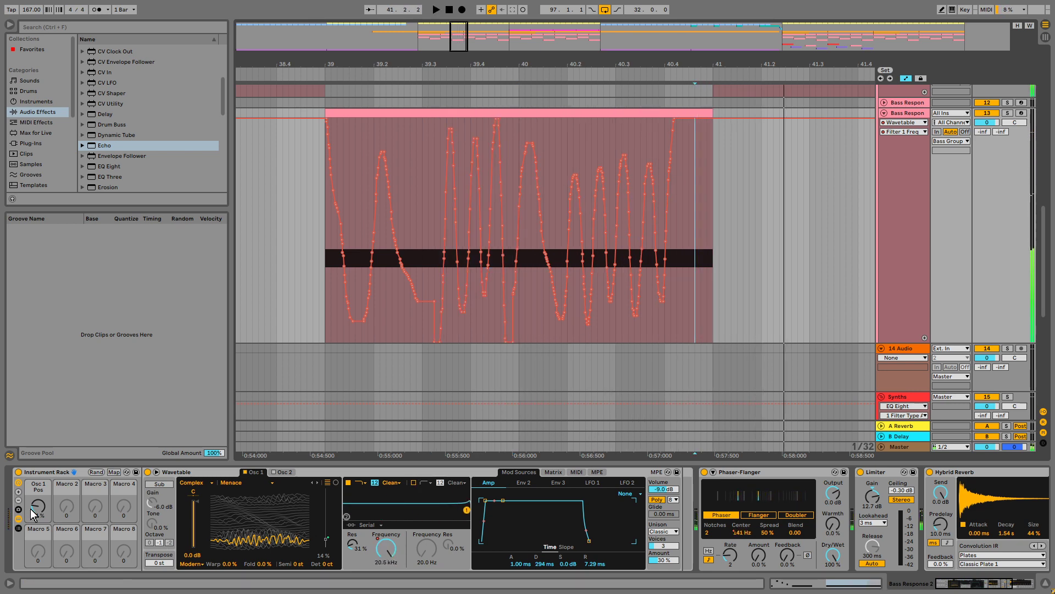
# - Replace the Filter 1 Frequency MIDI mapping with one for the Osc 1 Pos macro and test the controller during playback
pyautogui.hotkey('ctrl', 'm')
pyautogui.click(383, 552)
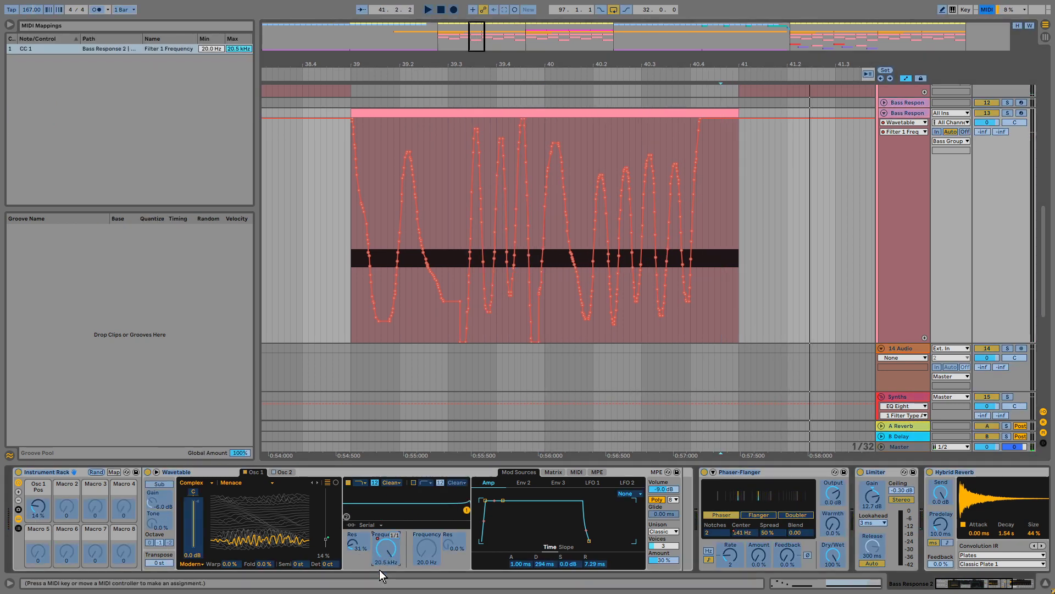
pyautogui.press('Delete')
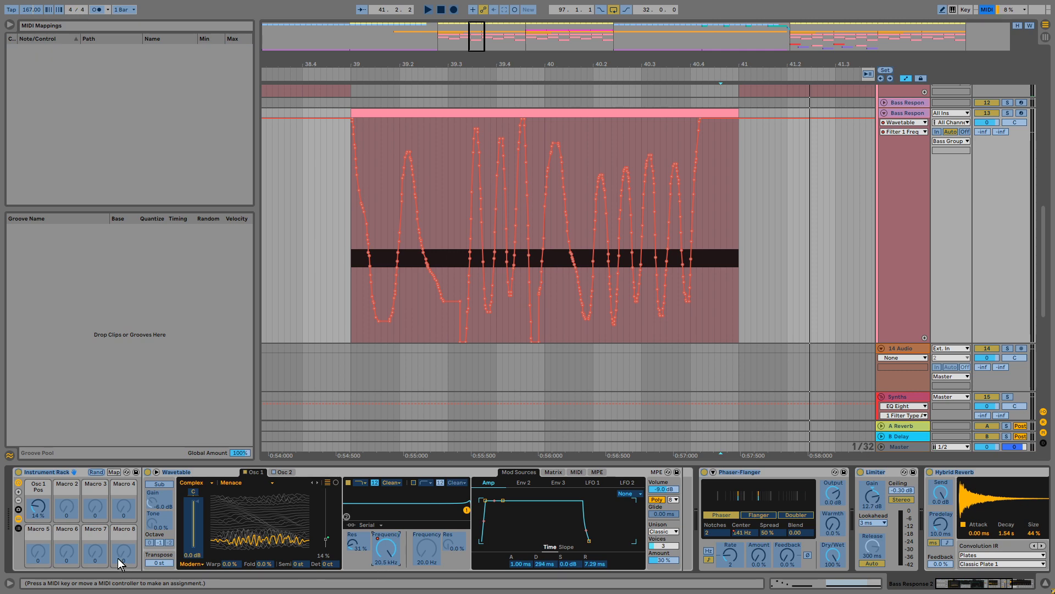
pyautogui.click(42, 514)
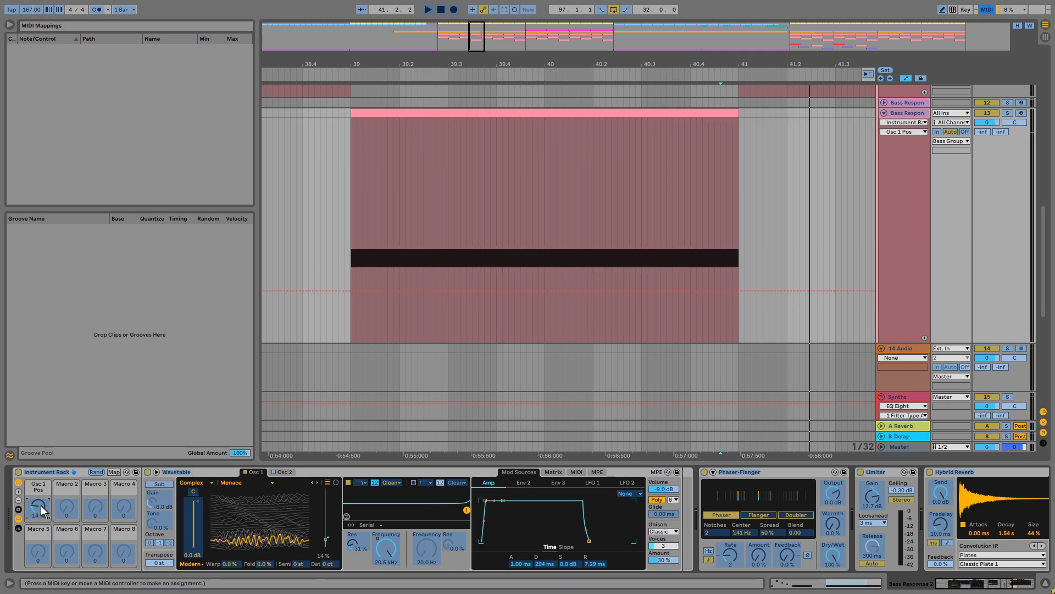
pyautogui.hotkey('ctrl', 'm')
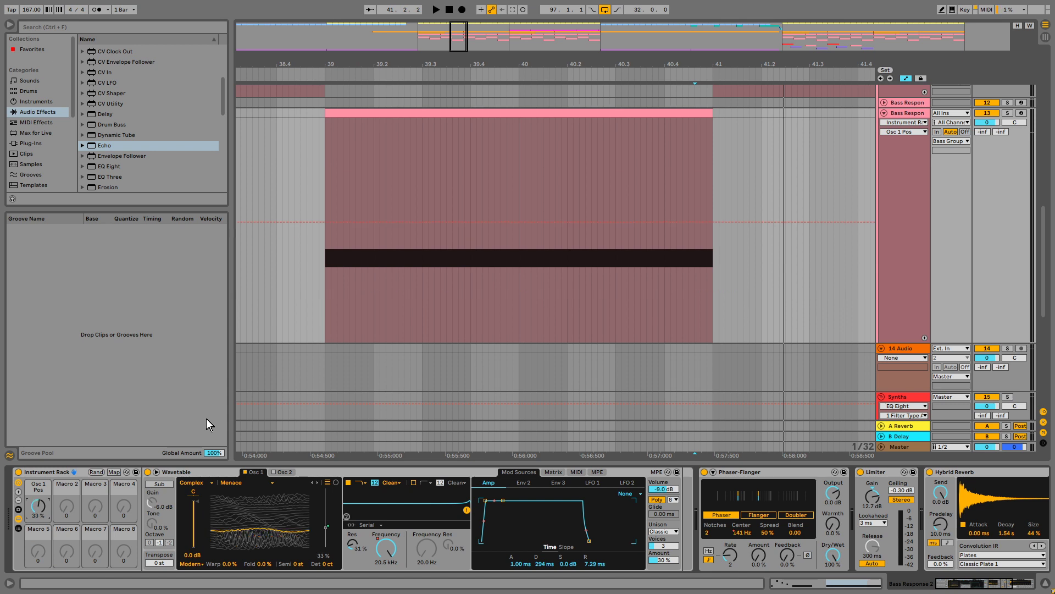
pyautogui.press('space')
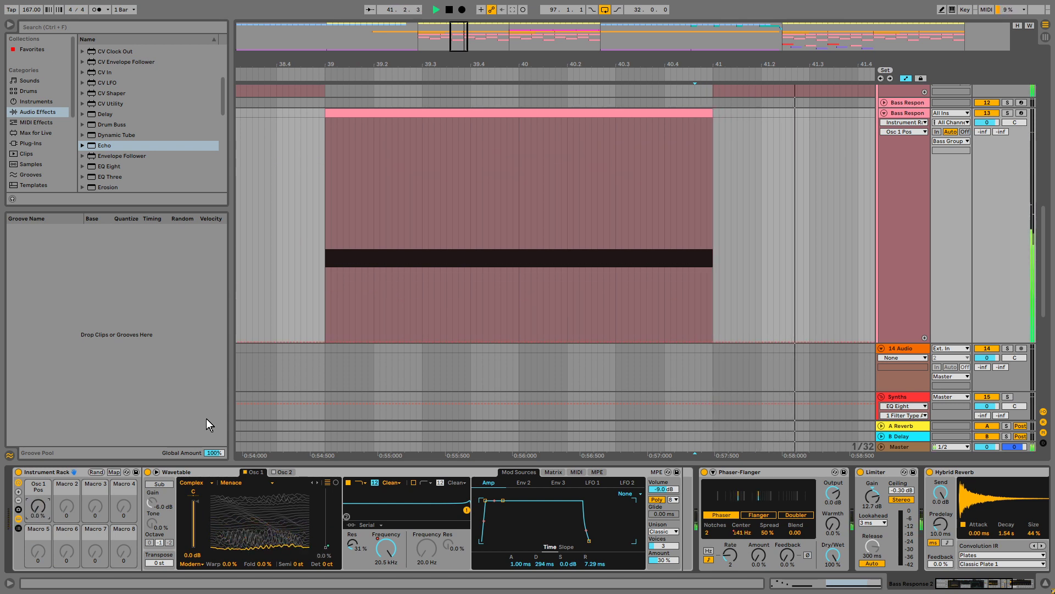
pyautogui.press('space')
# - Loop the clip from 39.1.1 to 41.1.1 and record Osc 1 Pos automation across it
pyautogui.moveTo(325, 180); pyautogui.dragTo(712, 166)
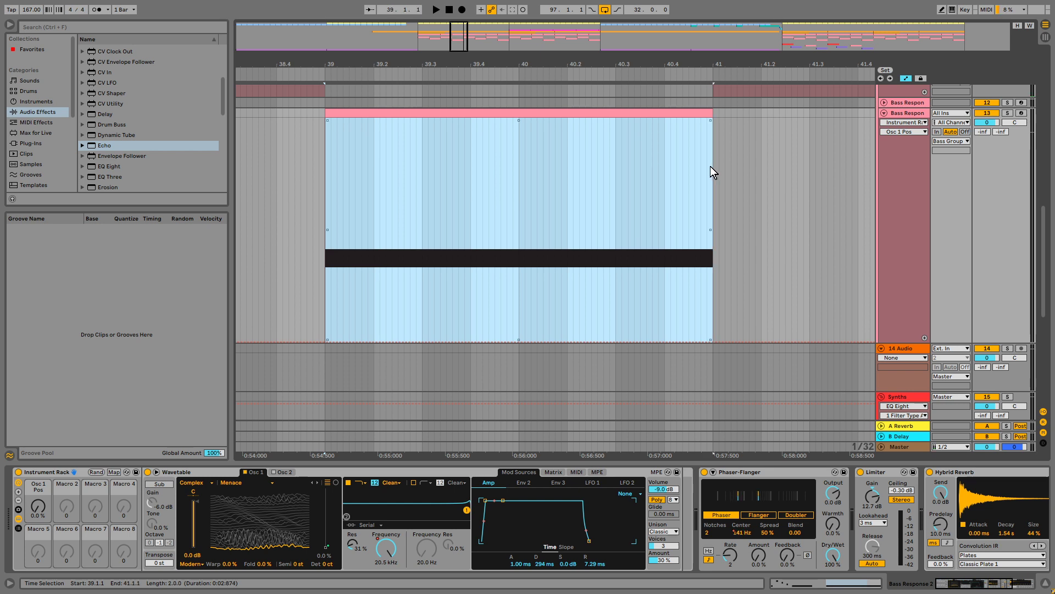
pyautogui.hotkey('ctrl', 'l')
pyautogui.press('space')
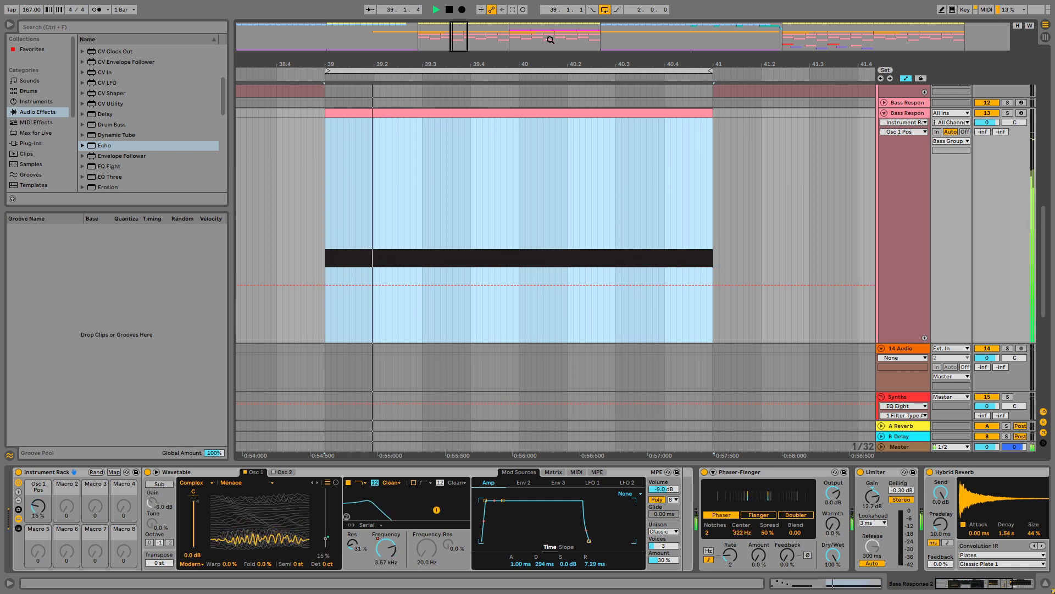
pyautogui.click(462, 10)
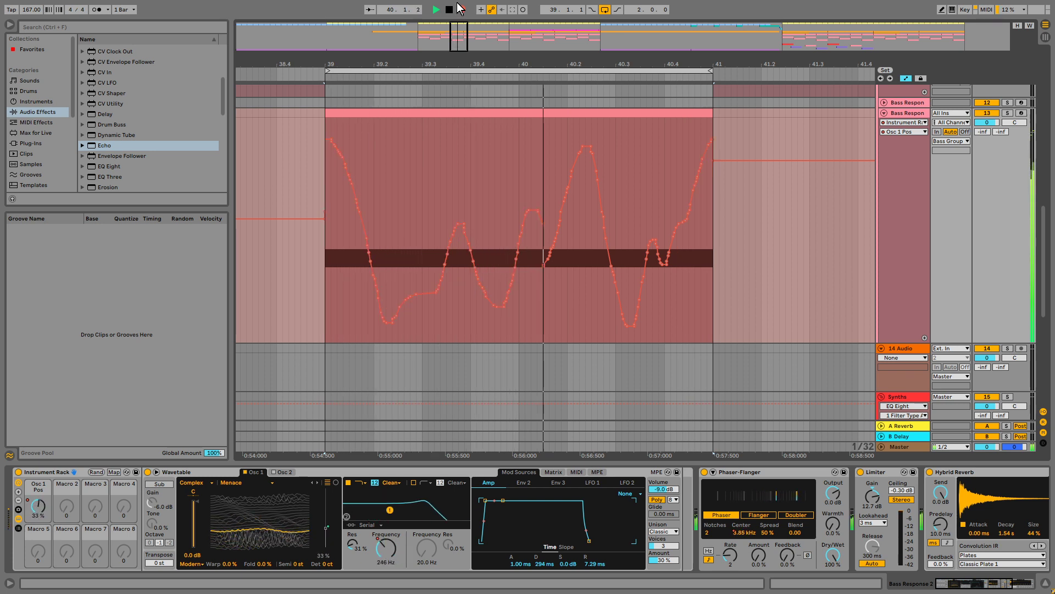
pyautogui.click(460, 8)
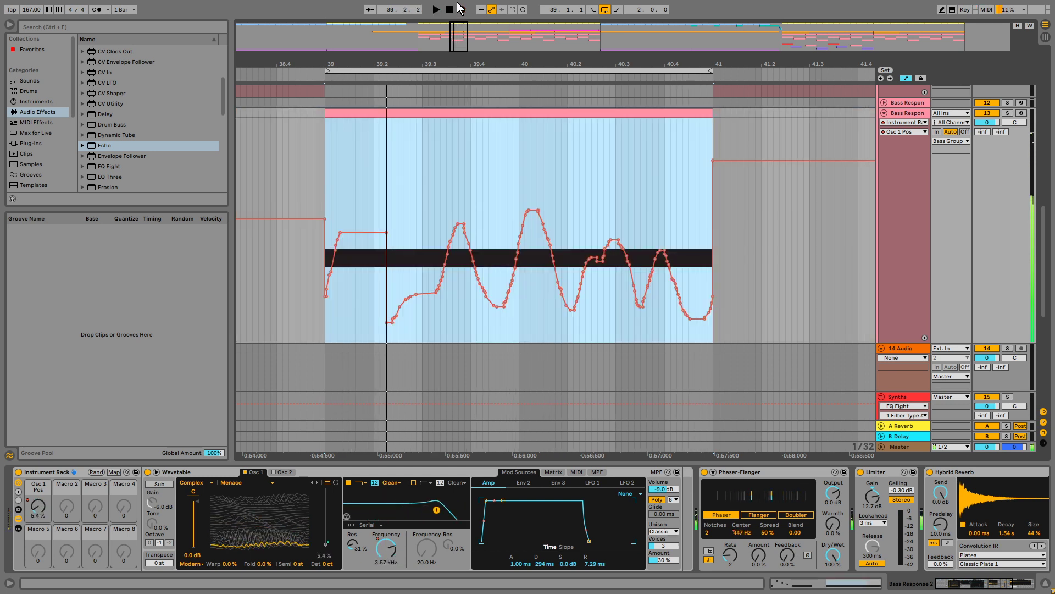
# - Play the clip from 39.1.1 with the Osc 1 Pos automation and display the Filter 1 Frequency envelope
pyautogui.click(325, 300)
pyautogui.press('space')
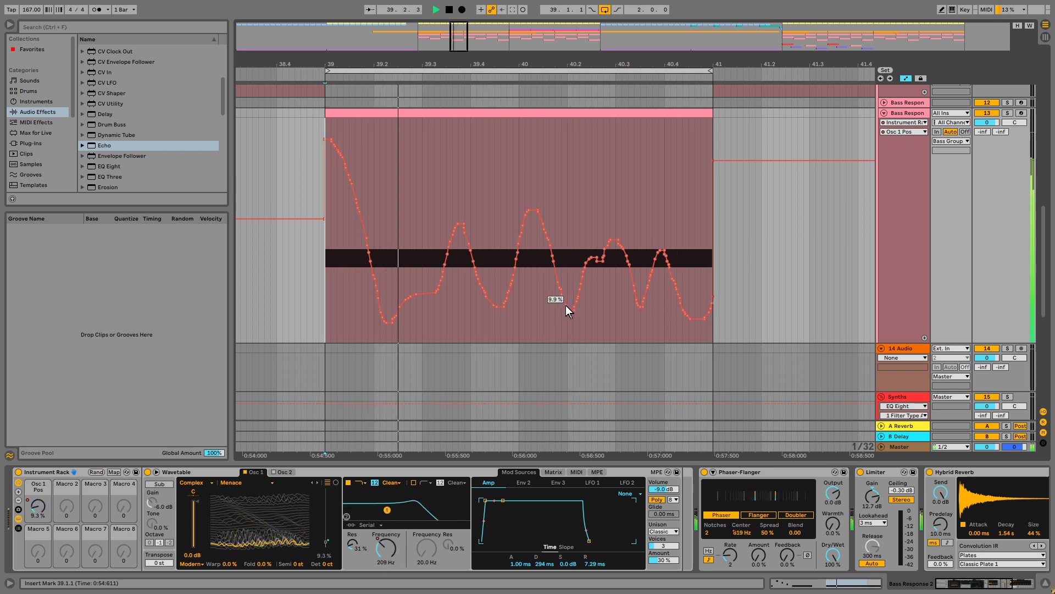
pyautogui.click(385, 547)
pyautogui.press('space')
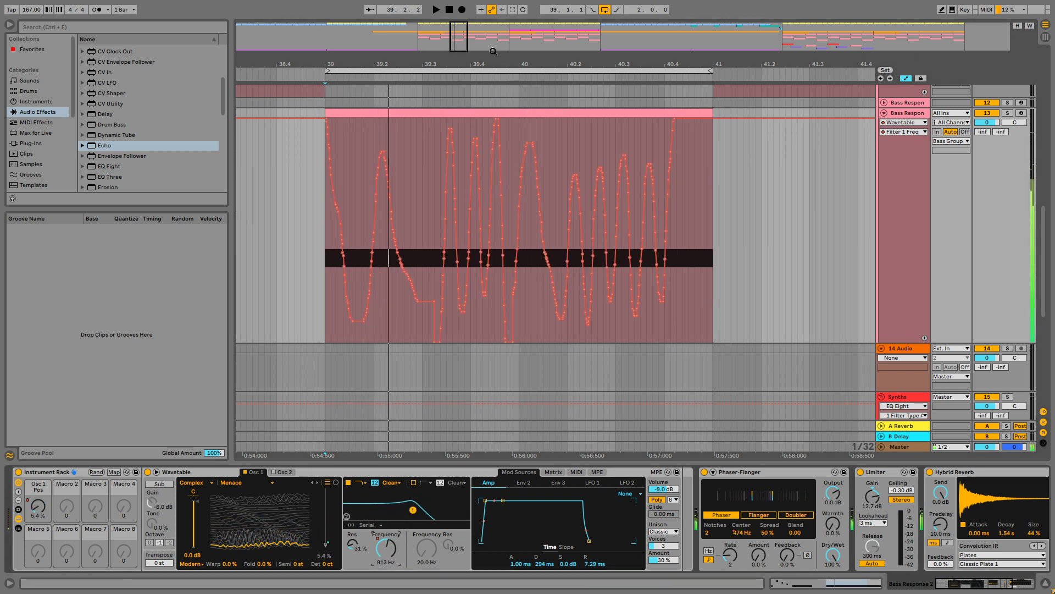
# - Audition the Filter 1 Frequency automation closely, replaying it from just after 39.3.2
pyautogui.moveTo(581, 65); pyautogui.dragTo(581, 123)
pyautogui.press('space')
pyautogui.click(427, 242)
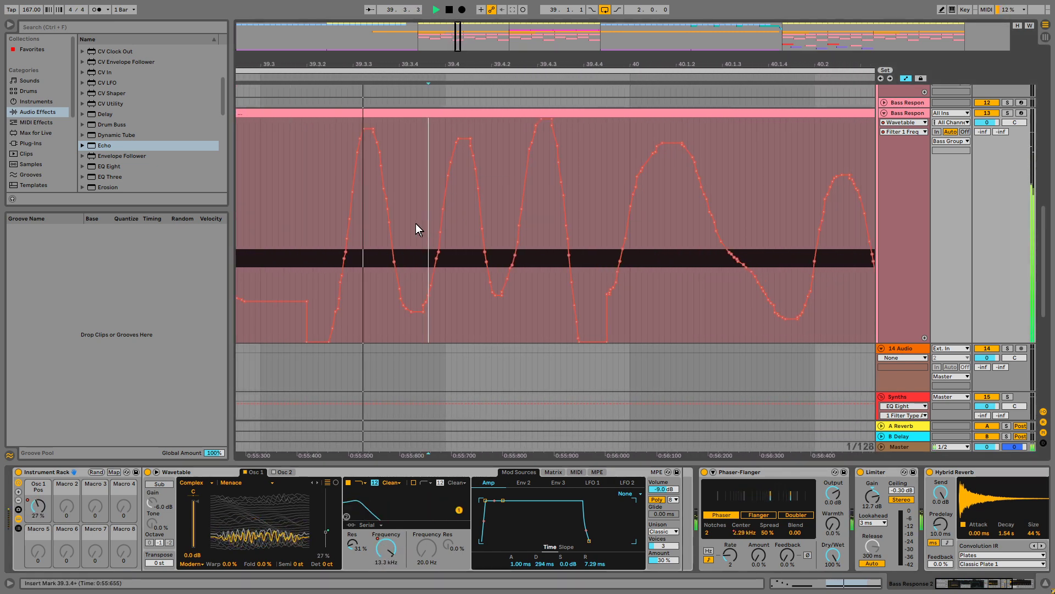
pyautogui.press('space')
pyautogui.click(334, 147)
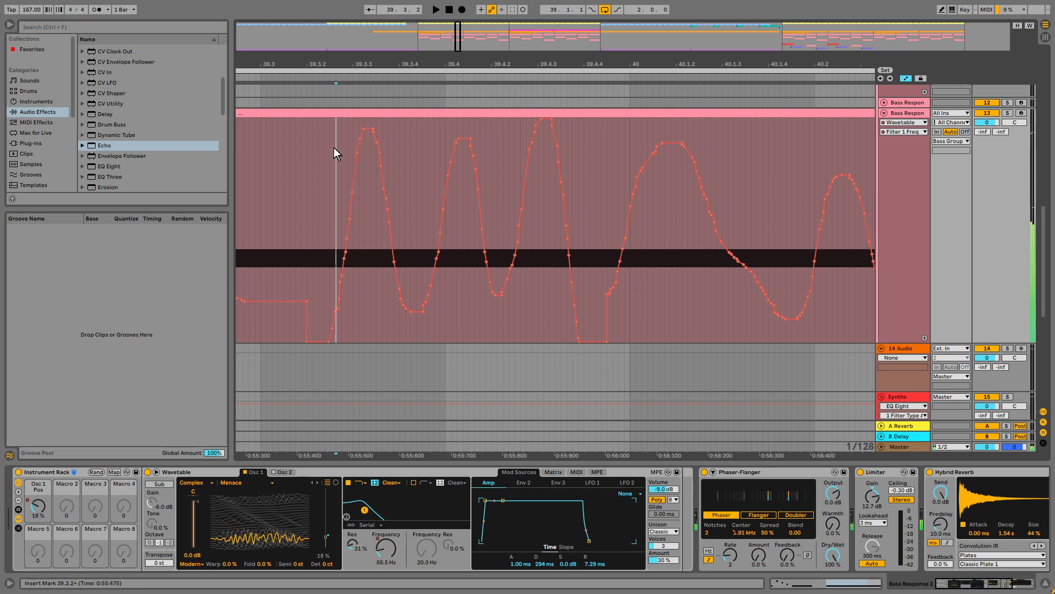
pyautogui.press('space')
pyautogui.press('space')
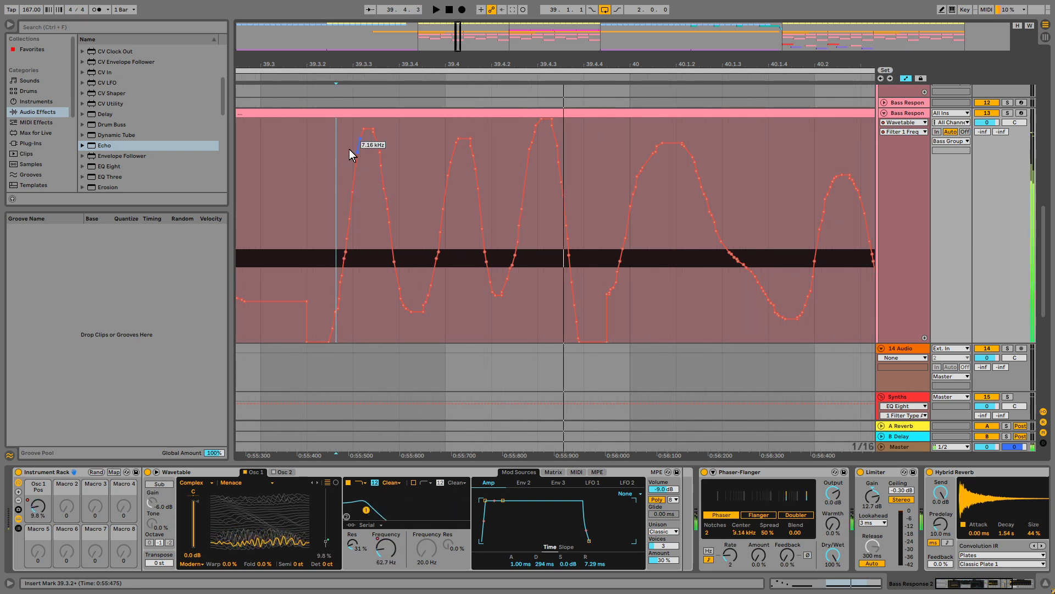
pyautogui.press('space')
pyautogui.press('space')
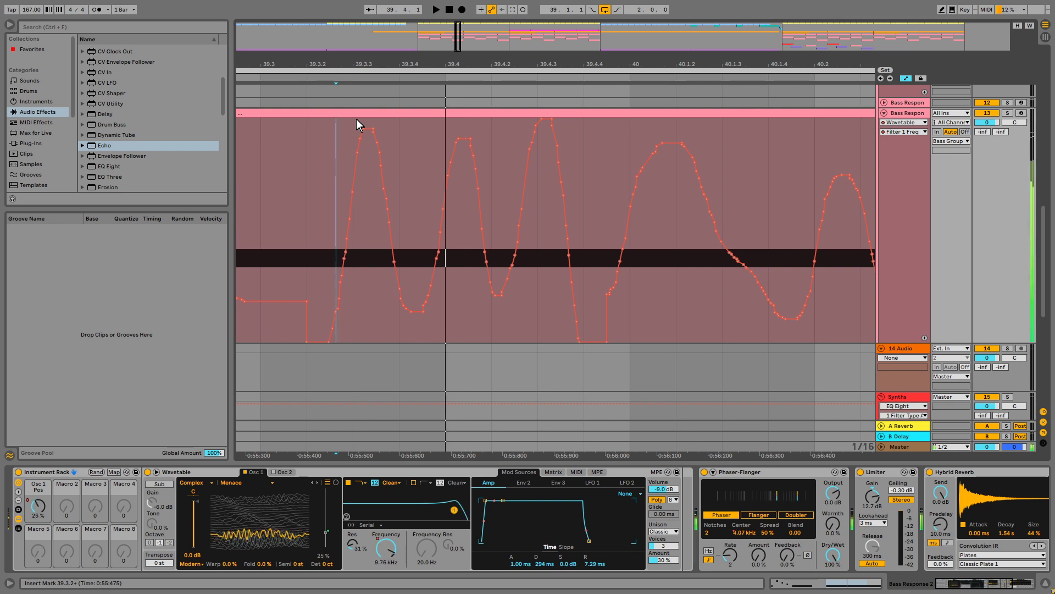
# - Replace the filter automation from 39.3.3 to 39.4.1 with a sine shape duplicated twice, and play it back
pyautogui.moveTo(357, 121); pyautogui.dragTo(464, 144)
pyautogui.rightClick(411, 204)
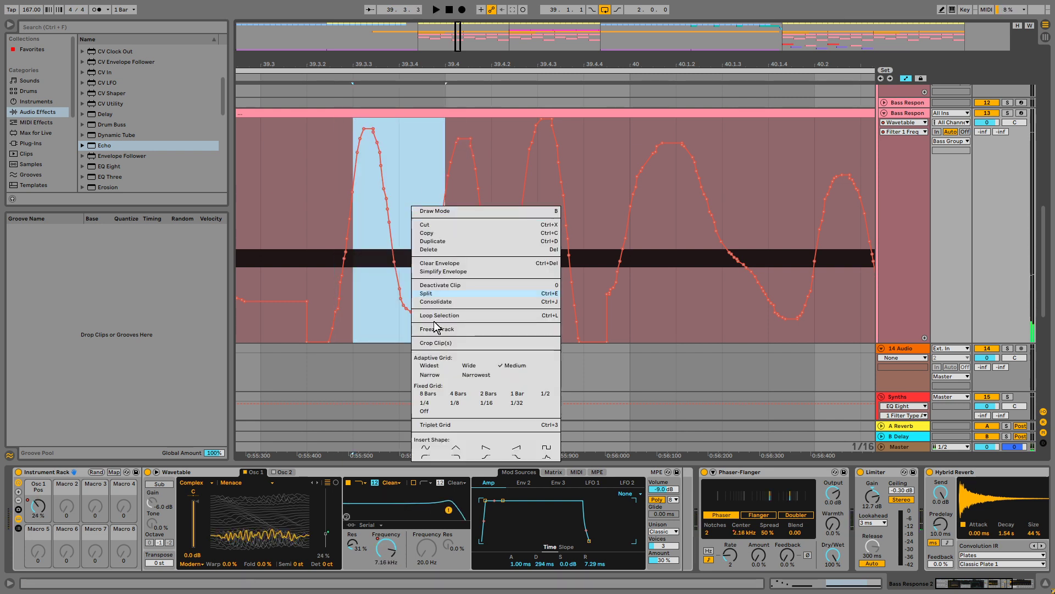
pyautogui.click(428, 451)
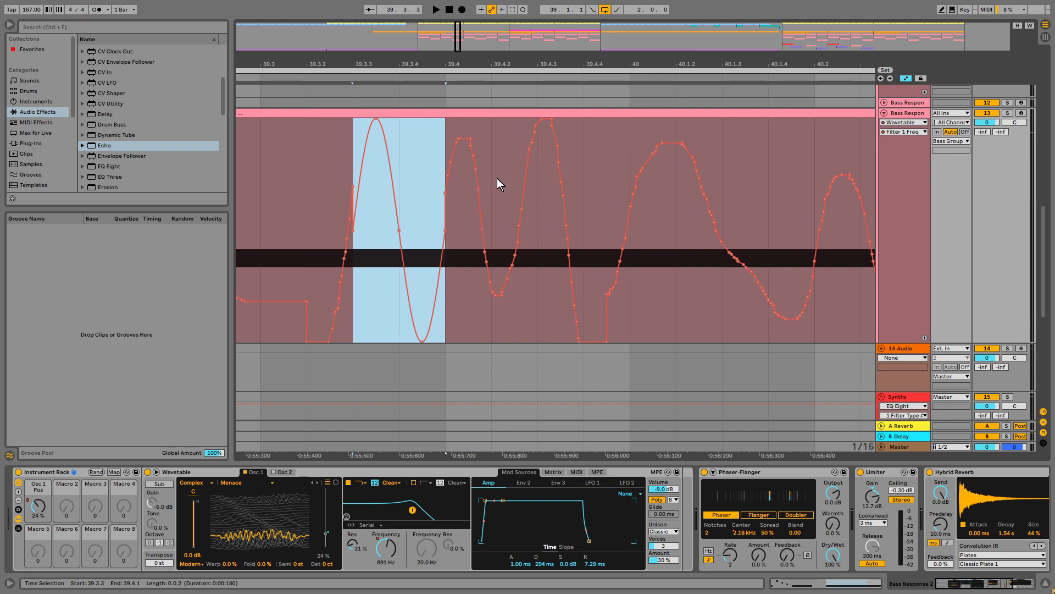
pyautogui.hotkey('ctrl', 'd')
pyautogui.hotkey('ctrl', 'd')
pyautogui.click(348, 150)
pyautogui.press('space')
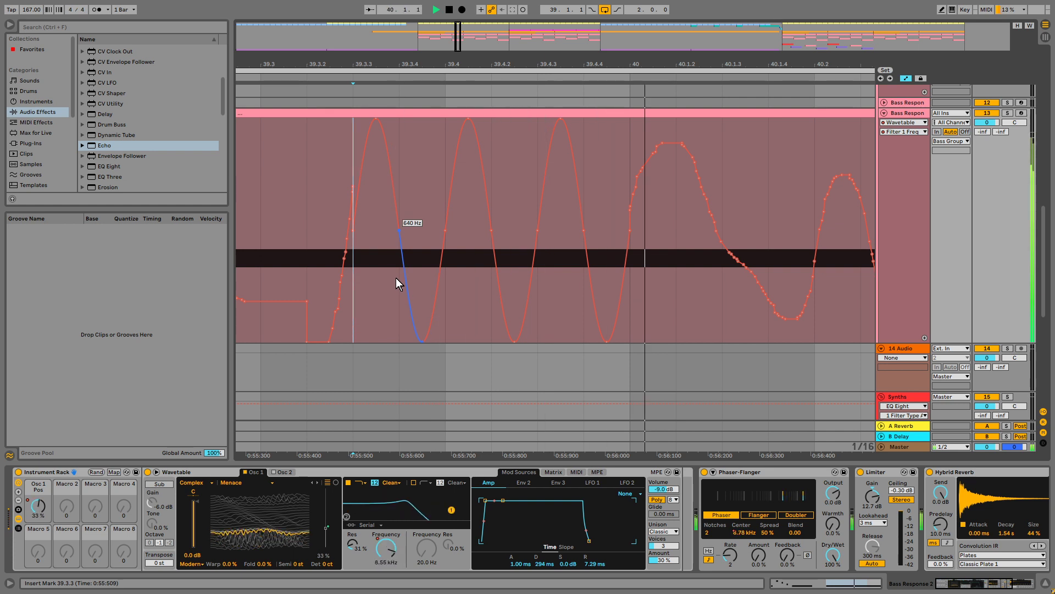
pyautogui.press('space')
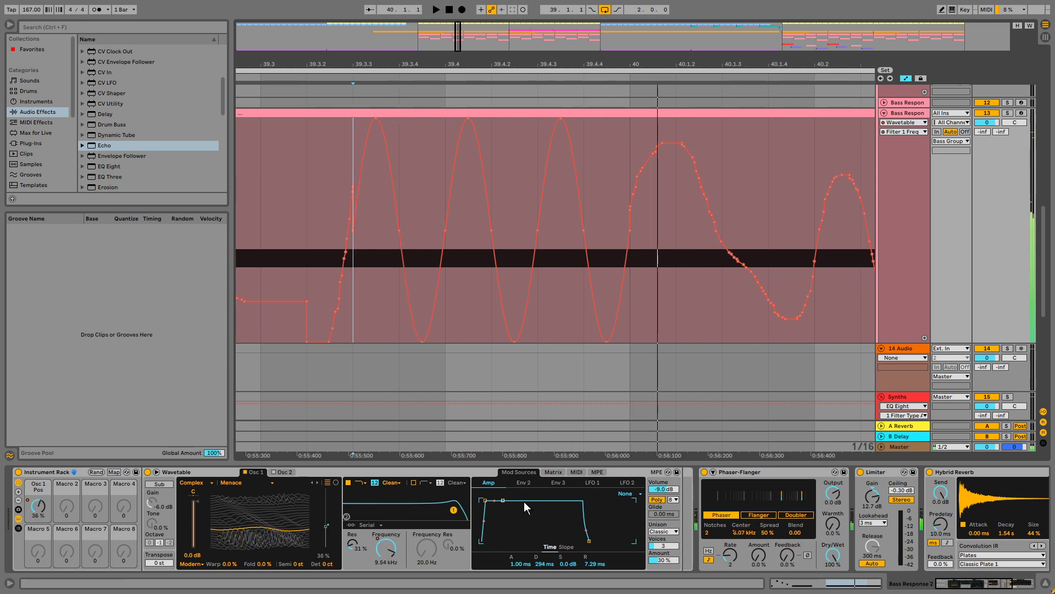
# - Show Wavetable's modulation matrix and compare the playback with Filter 1 switched off and back on
pyautogui.click(554, 473)
pyautogui.press('space')
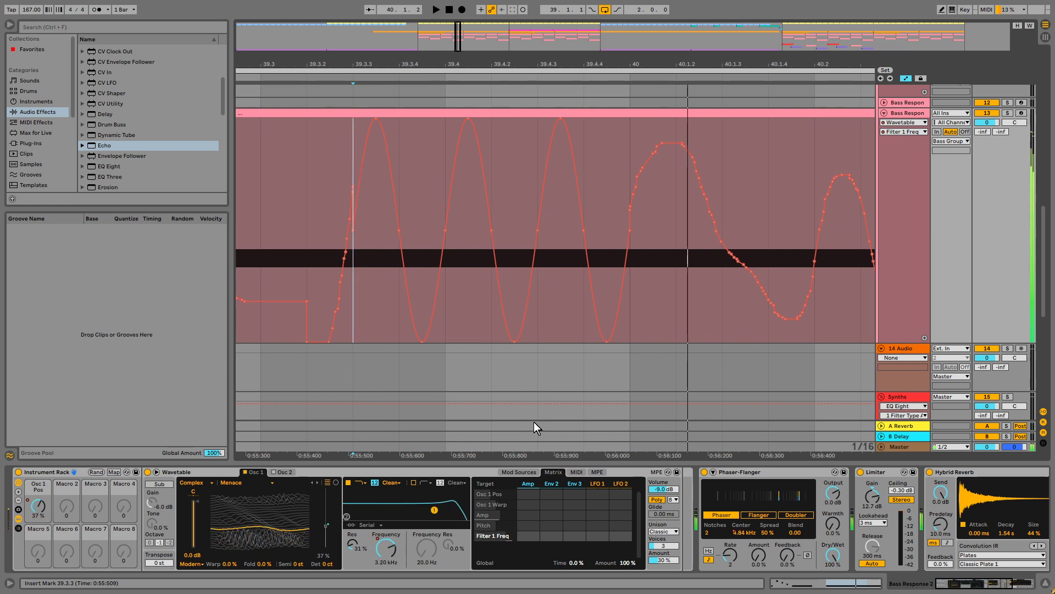
pyautogui.click(348, 483)
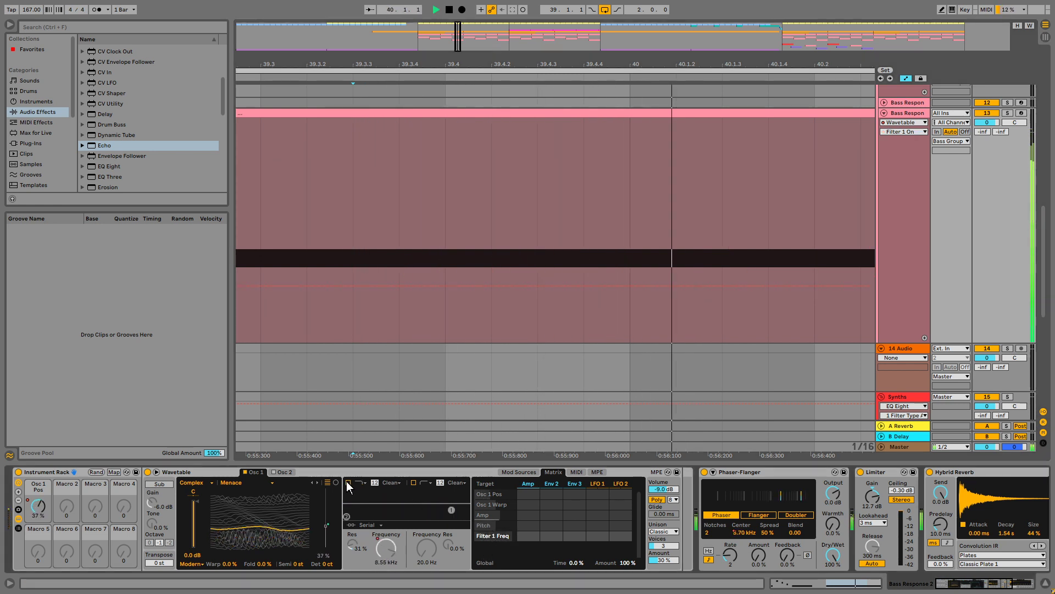
pyautogui.click(348, 483)
pyautogui.press('space')
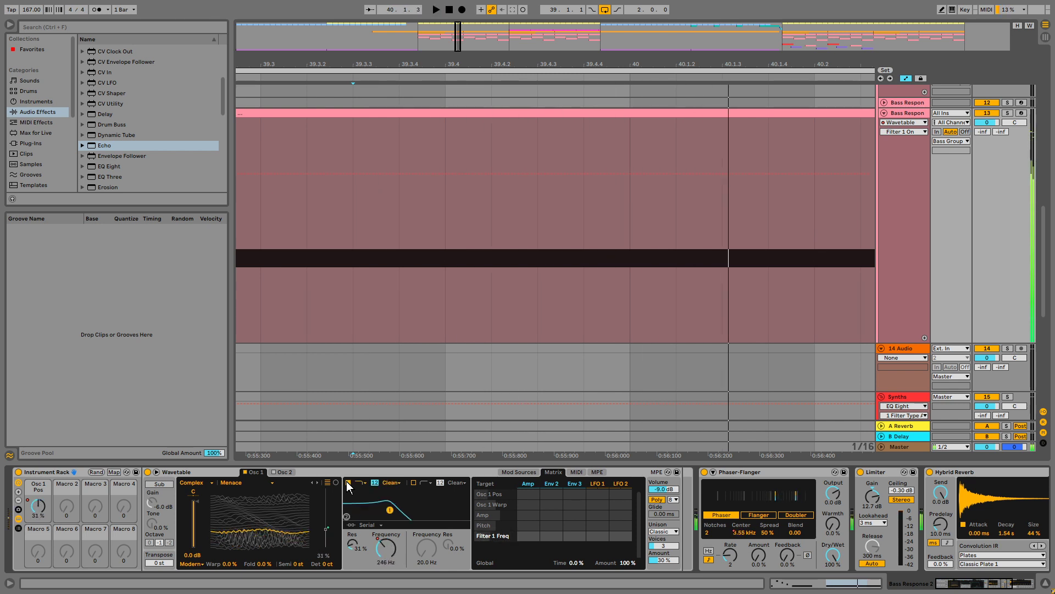
# - Set the tempo to 124 BPM and listen to the clip
pyautogui.moveTo(31, 10); pyautogui.dragTo(32, 33)
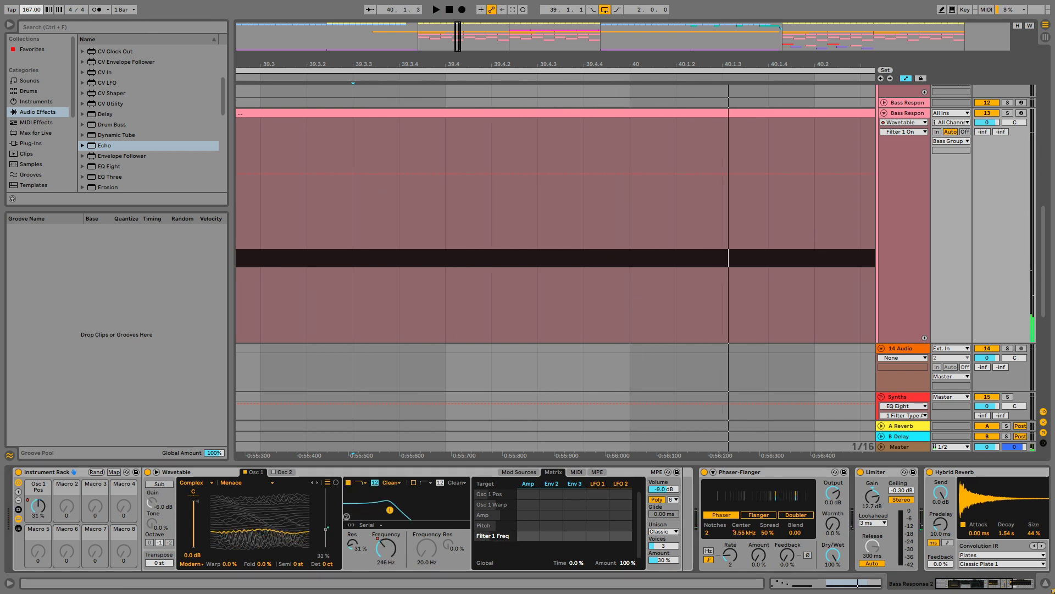
pyautogui.press('space')
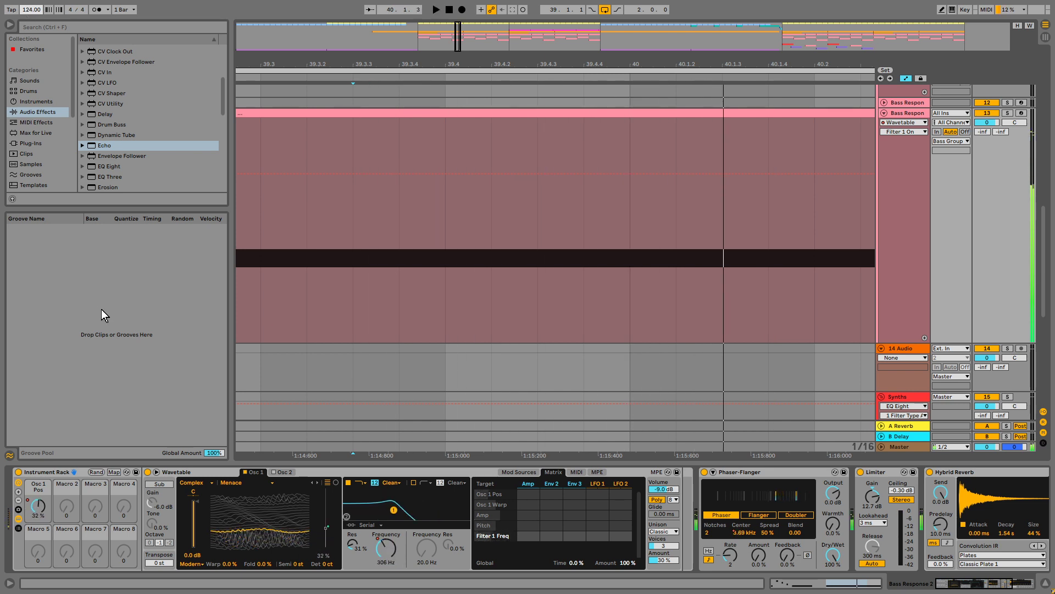
pyautogui.press('space')
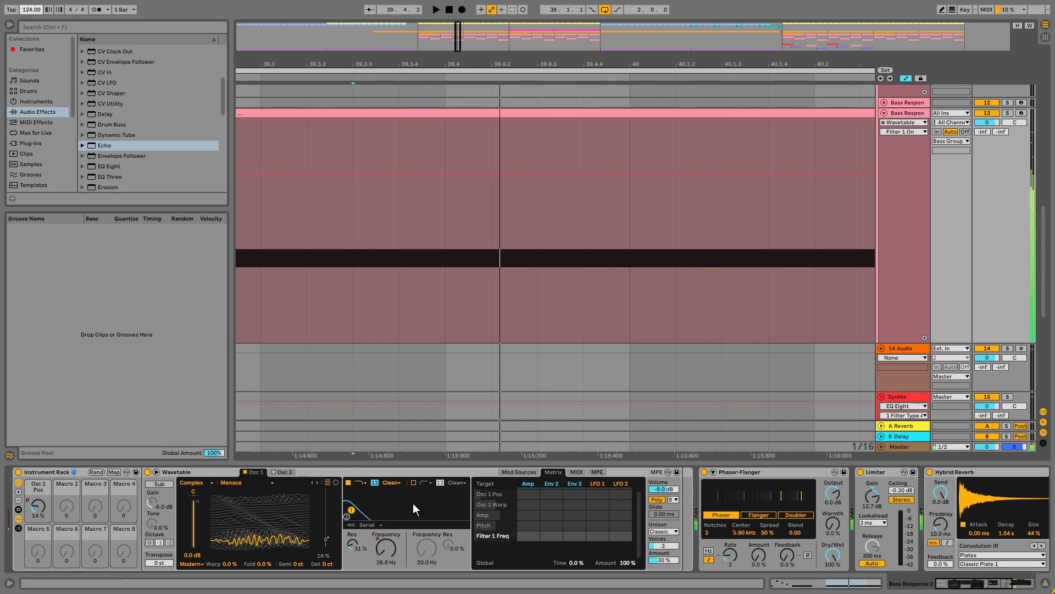
# - Try moving Wavetable's Filter 1 frequency by hand, re-enable its automation and play the clip
pyautogui.moveTo(412, 510); pyautogui.dragTo(385, 456)
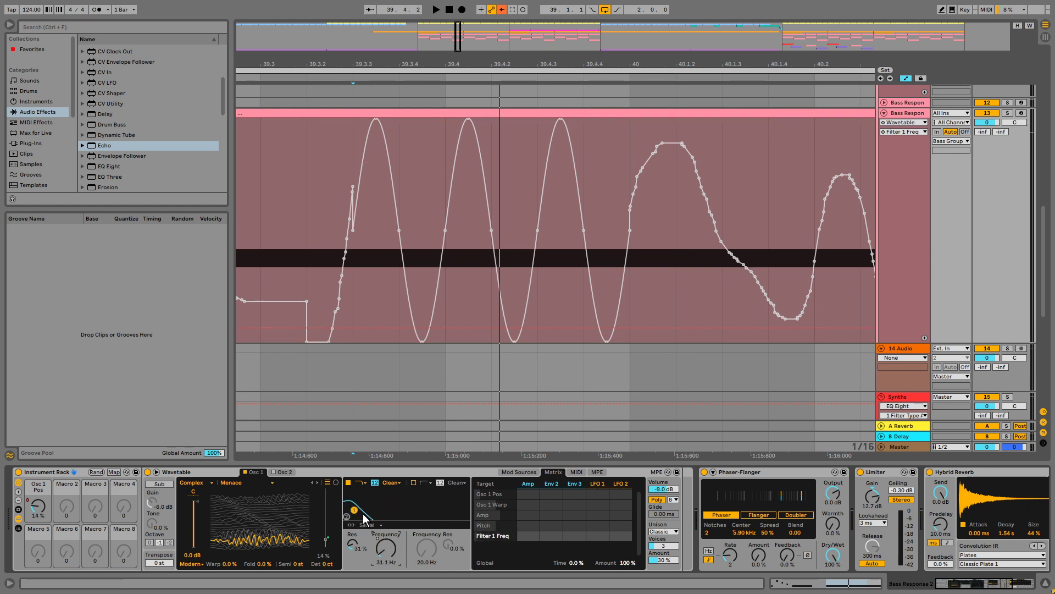
pyautogui.click(502, 10)
pyautogui.press('space')
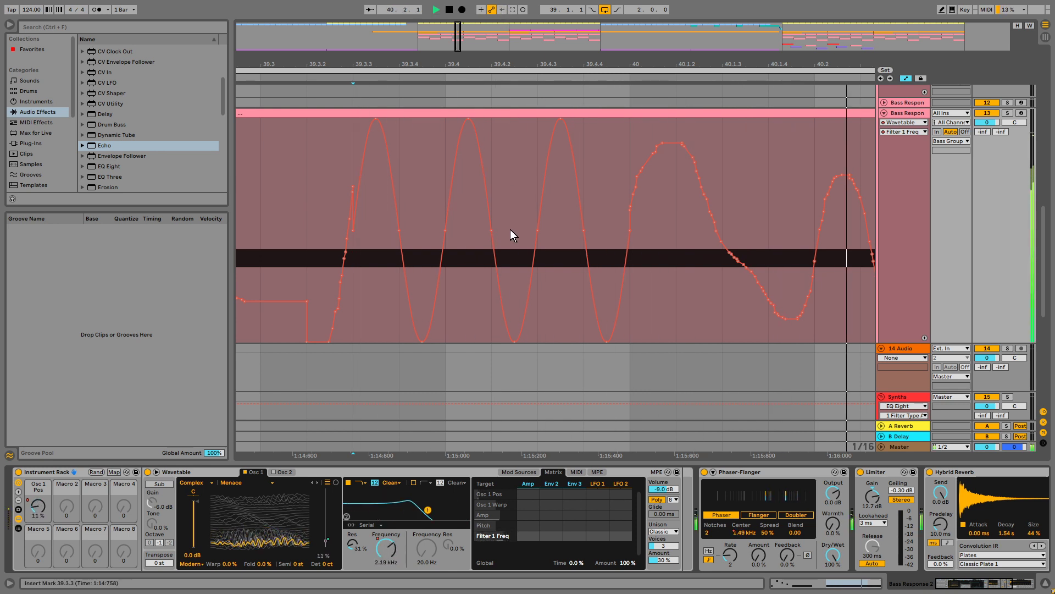
pyautogui.press('space')
pyautogui.rightClick(379, 473)
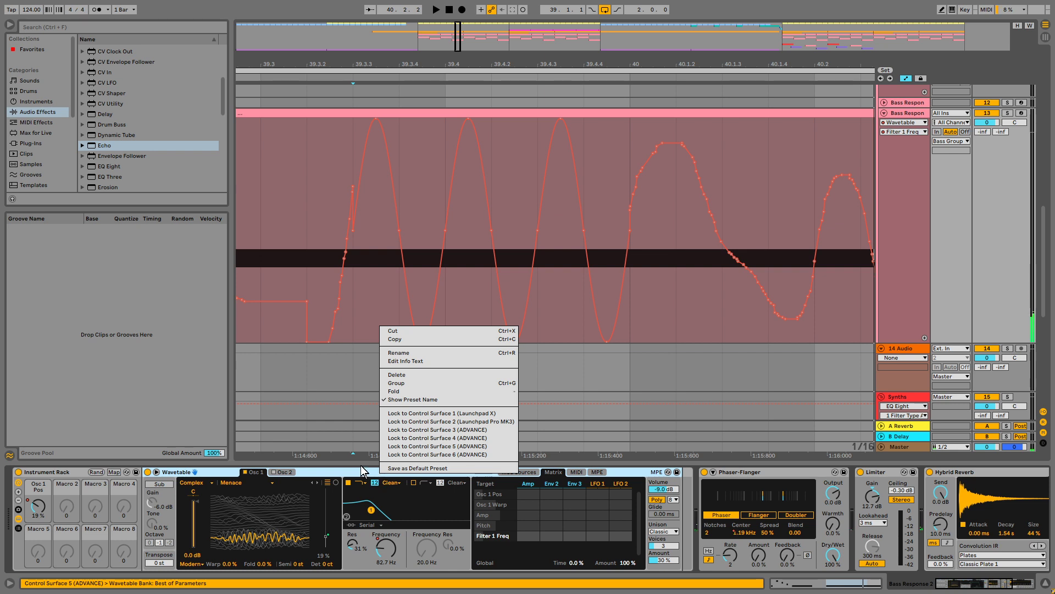
pyautogui.press('Escape')
pyautogui.press('space')
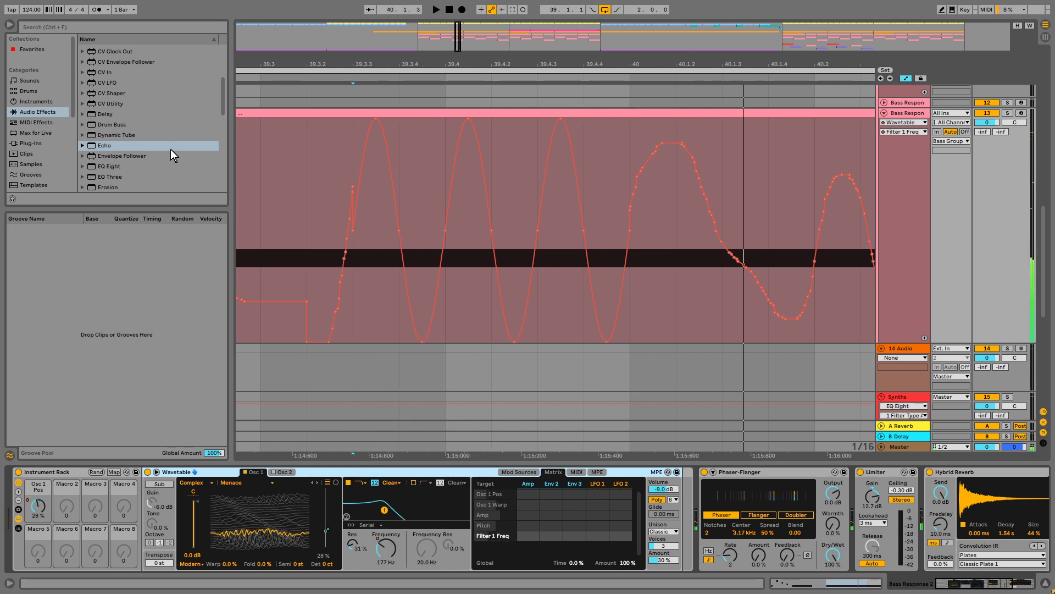
# - Insert an Auto Filter between Wavetable and Phaser-Flanger
pyautogui.scroll(5, 167, 123)
pyautogui.click(113, 62)
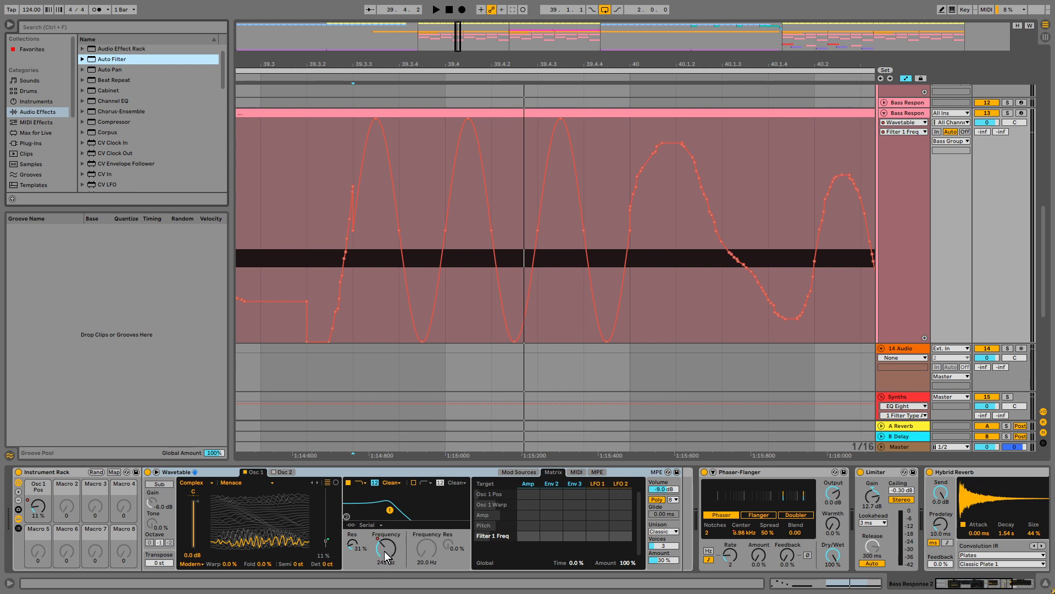
pyautogui.press('space')
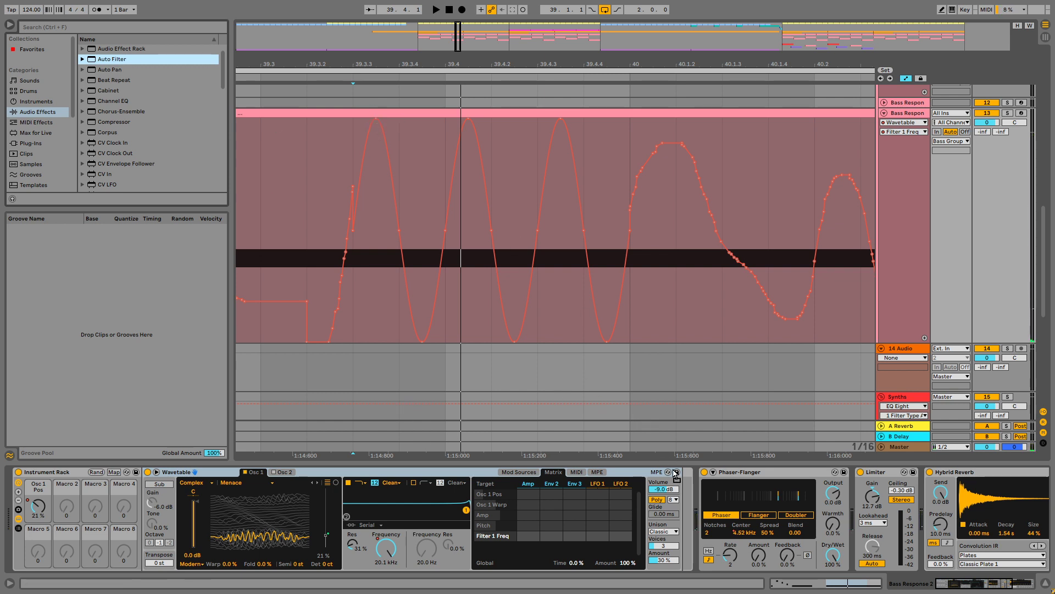
pyautogui.click(709, 486)
pyautogui.moveTo(728, 488); pyautogui.dragTo(726, 489)
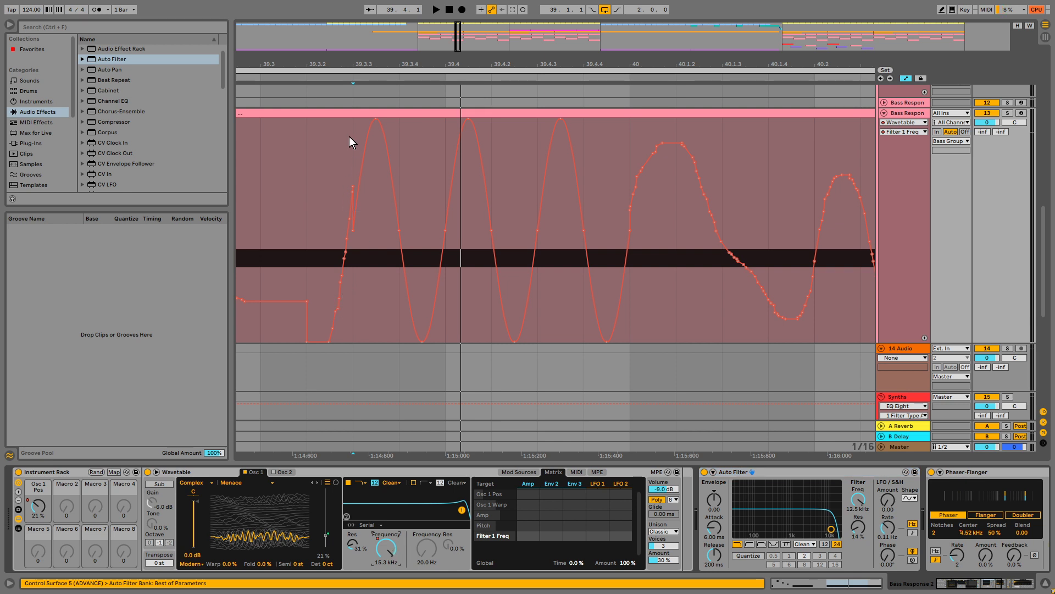
# - Copy the sine automation from 39.3.3 to 40.1.1 onto the Auto Filter's Frequency and play it
pyautogui.moveTo(351, 137); pyautogui.dragTo(629, 180)
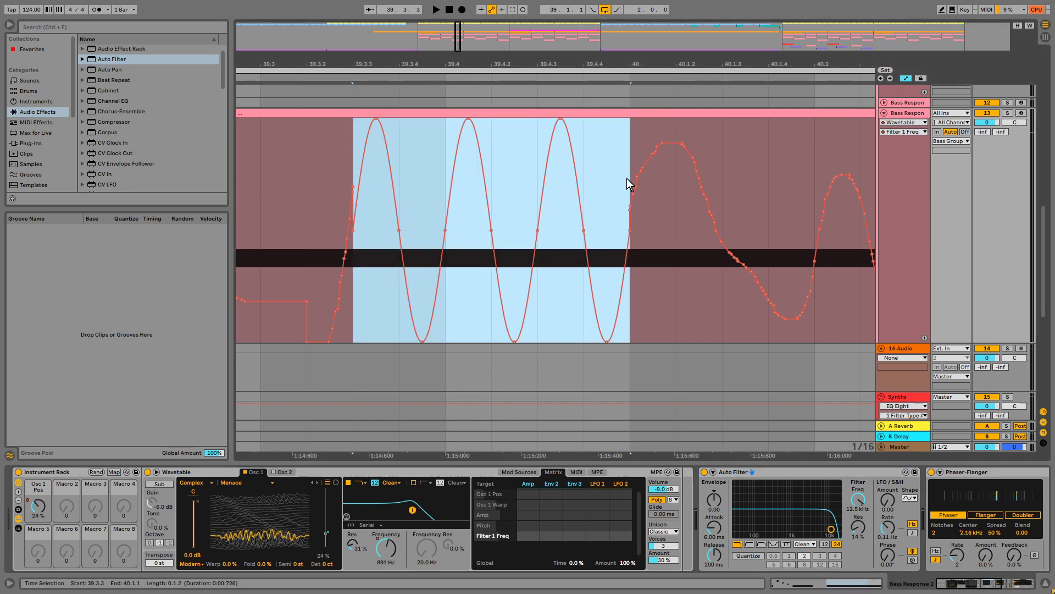
pyautogui.click(827, 520)
pyautogui.hotkey('ctrl', 'v')
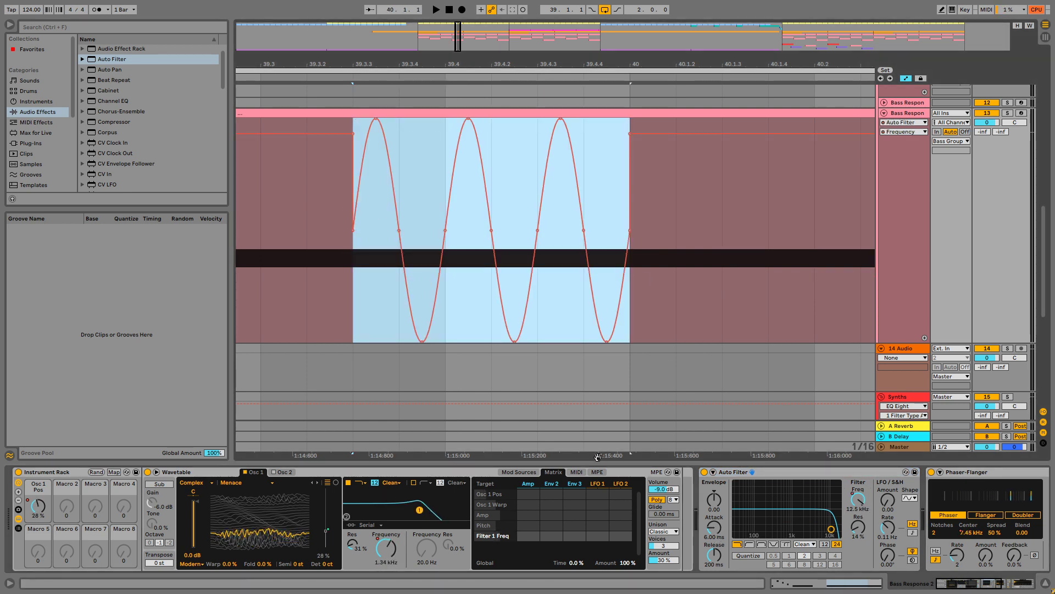
pyautogui.press('space')
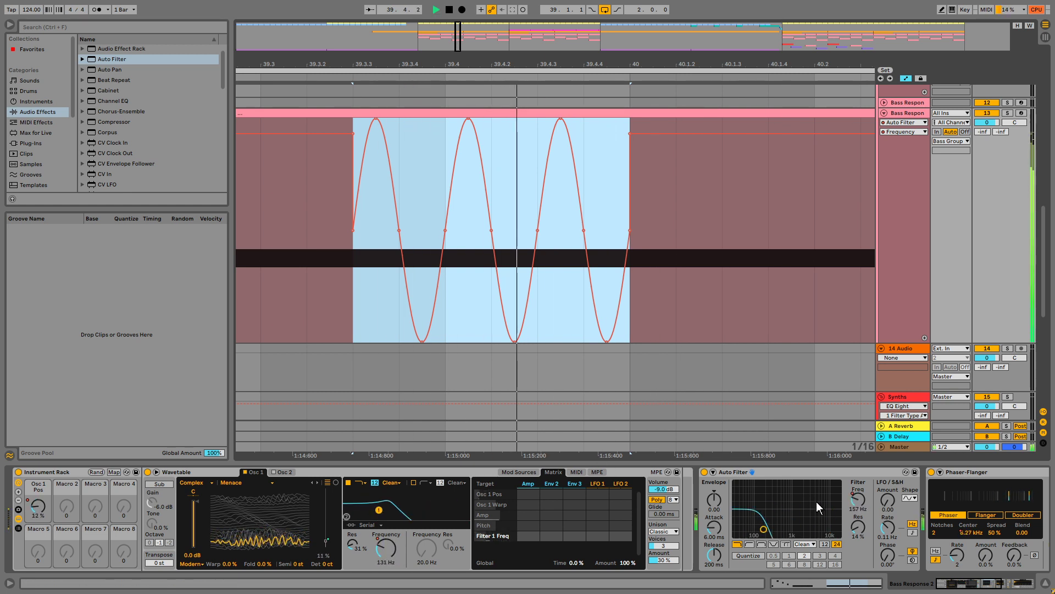
# - Compare the sound with the Auto Filter and Wavetable's Filter 1 switched off in turn
pyautogui.click(702, 473)
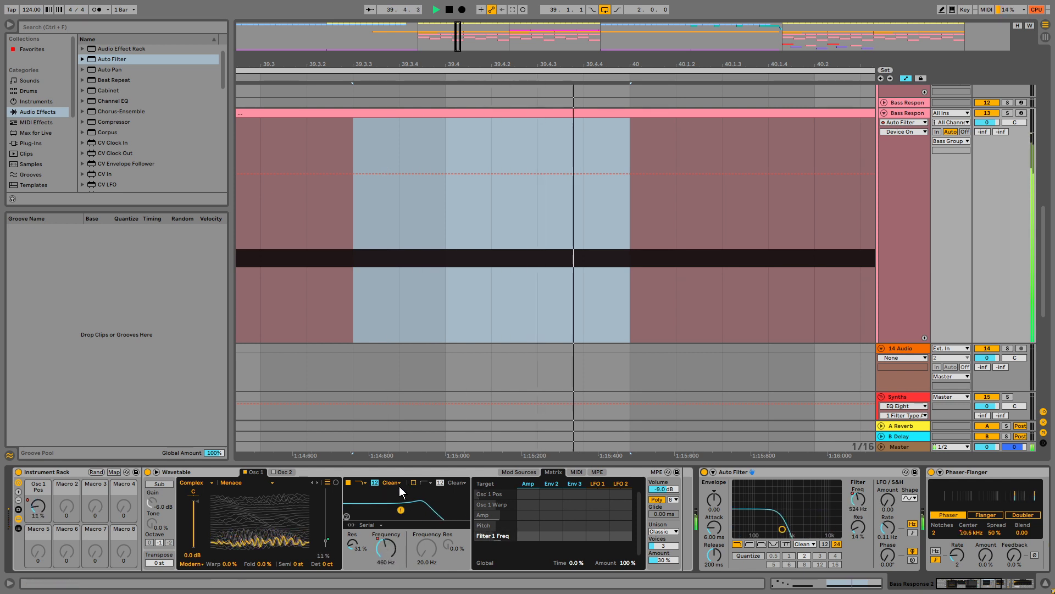
pyautogui.click(347, 482)
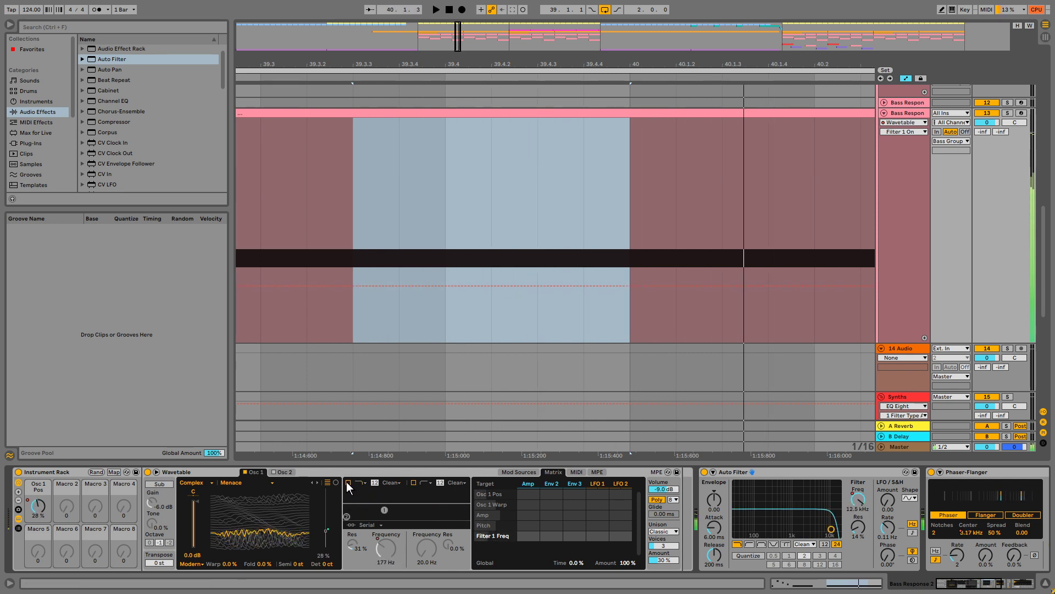
pyautogui.click(347, 482)
# - Switch off the Auto Filter, stop playback and delete the device from the Bass Response 2 chain
pyautogui.click(704, 472)
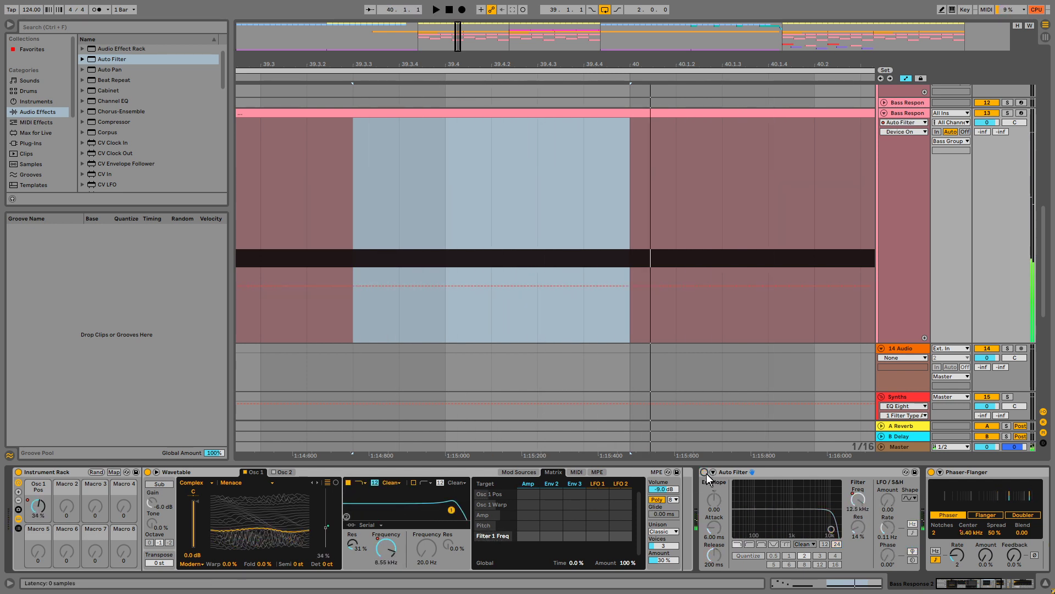
pyautogui.press('space')
pyautogui.click(789, 477)
pyautogui.press('Delete')
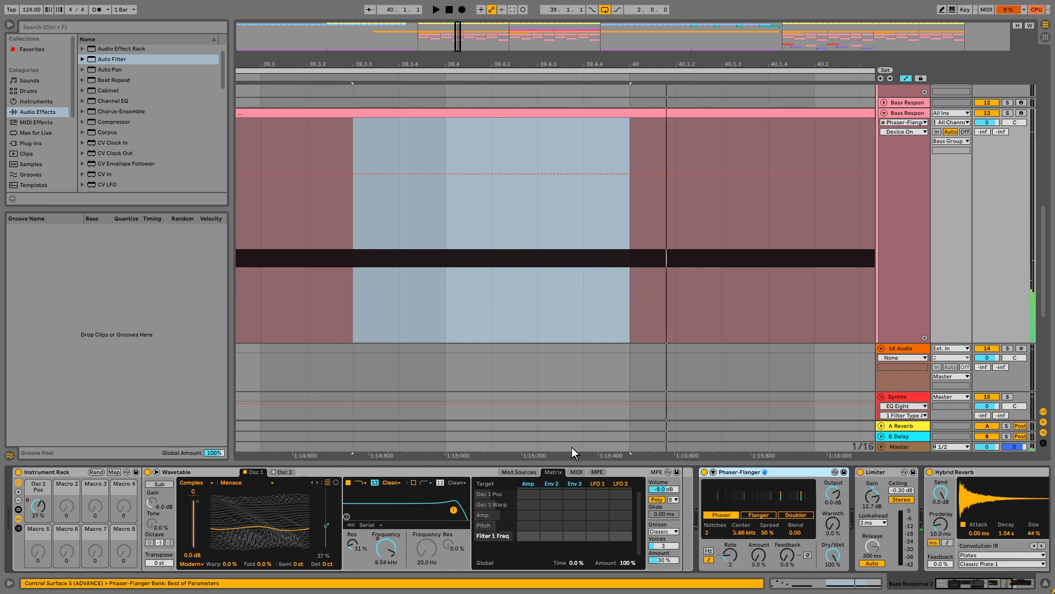
# - Show Wavetable's Filter 1 Frequency automation on the track and play it
pyautogui.click(401, 472)
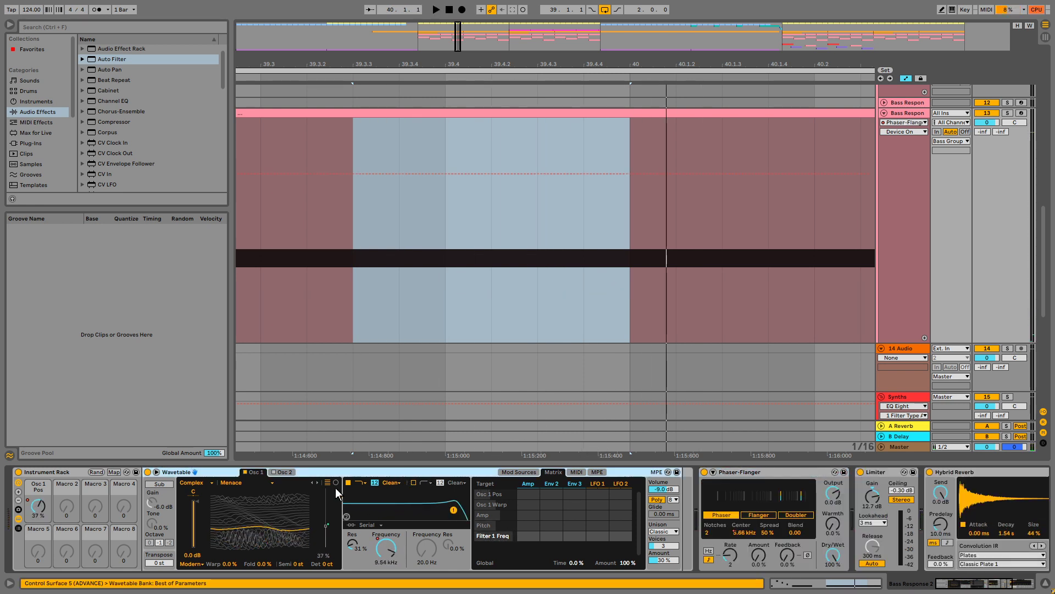
pyautogui.click(394, 560)
pyautogui.press('space')
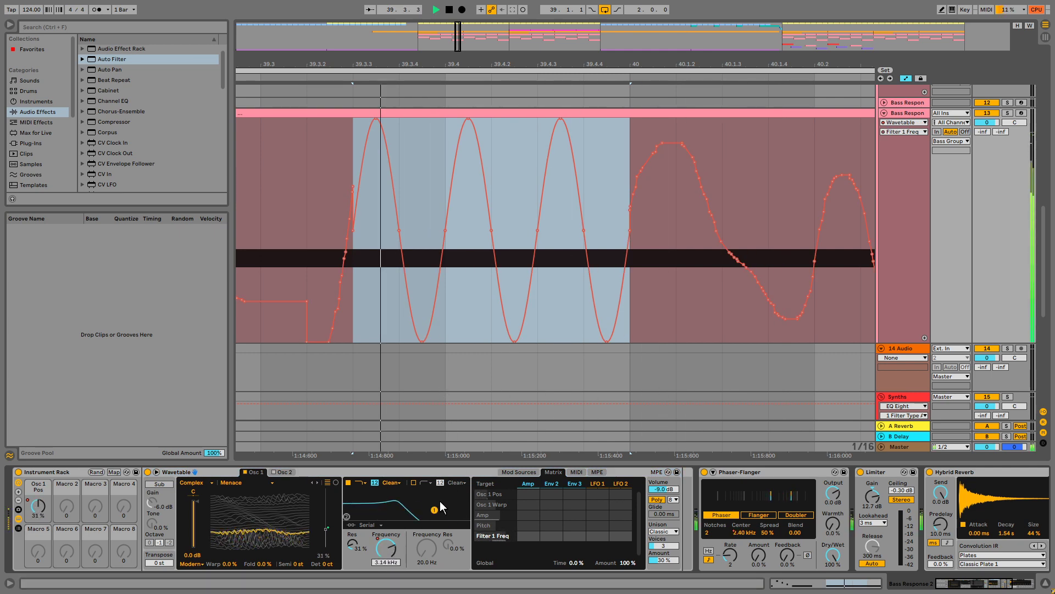
pyautogui.press('space')
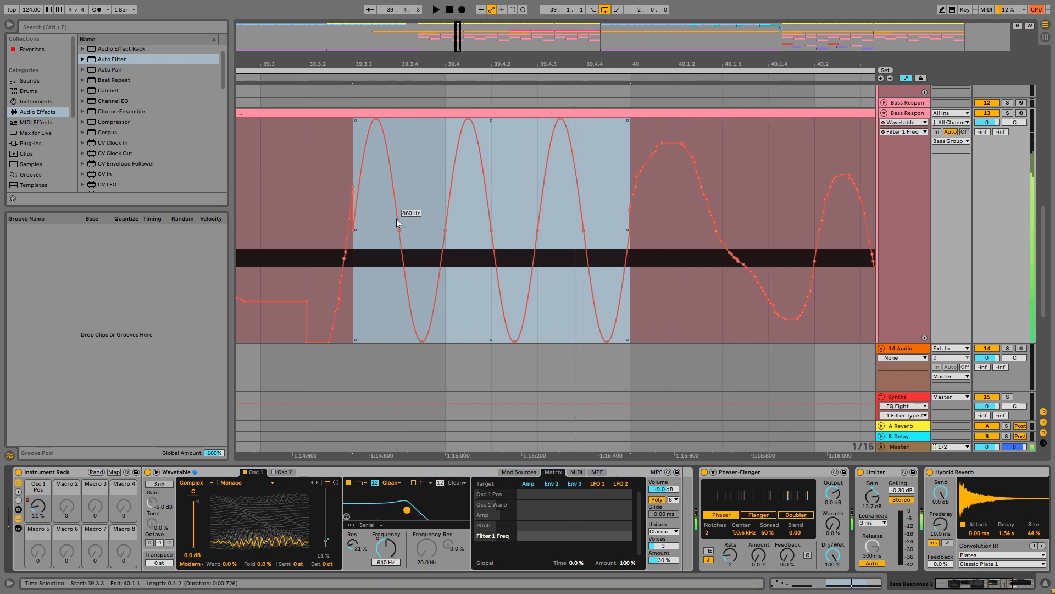
# - Bend the falling slopes of the three sine cycles in the Filter 1 Freq automation into stepped curves and play them
pyautogui.click(397, 218)
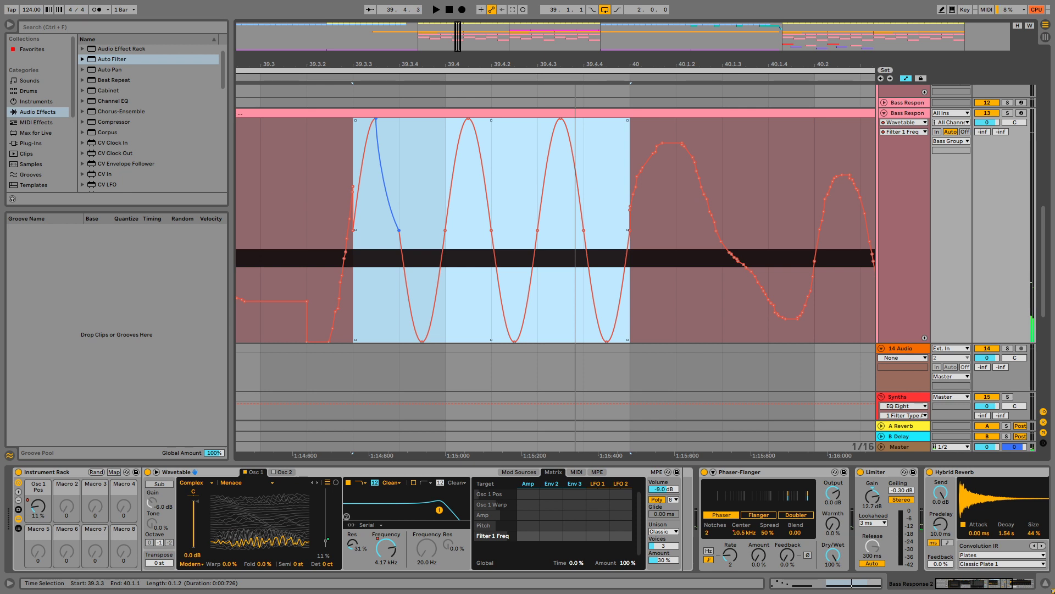
pyautogui.moveTo(410, 302); pyautogui.dragTo(424, 259)
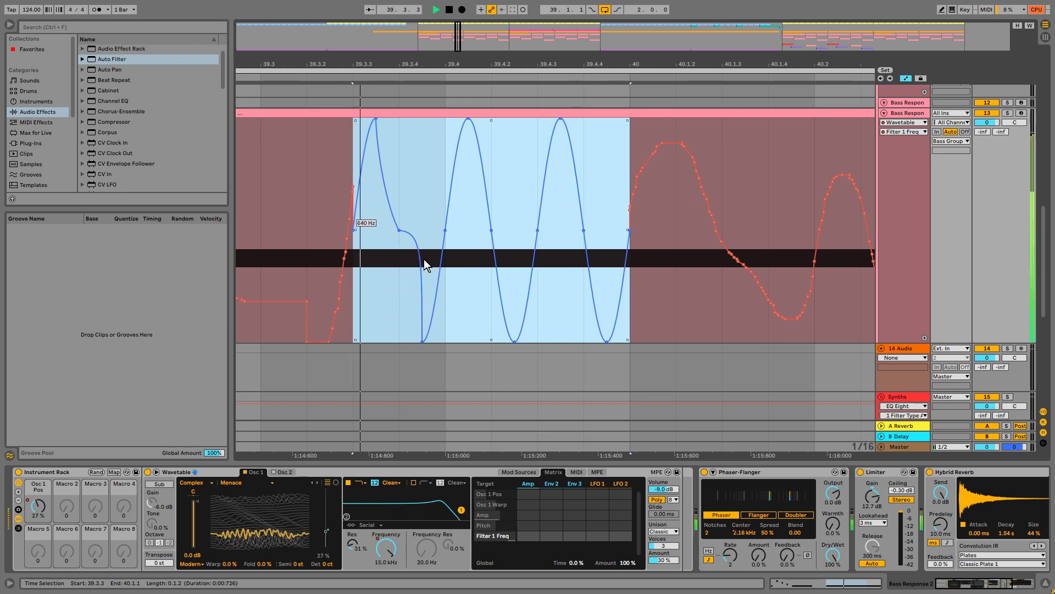
pyautogui.press('space')
pyautogui.click(347, 180)
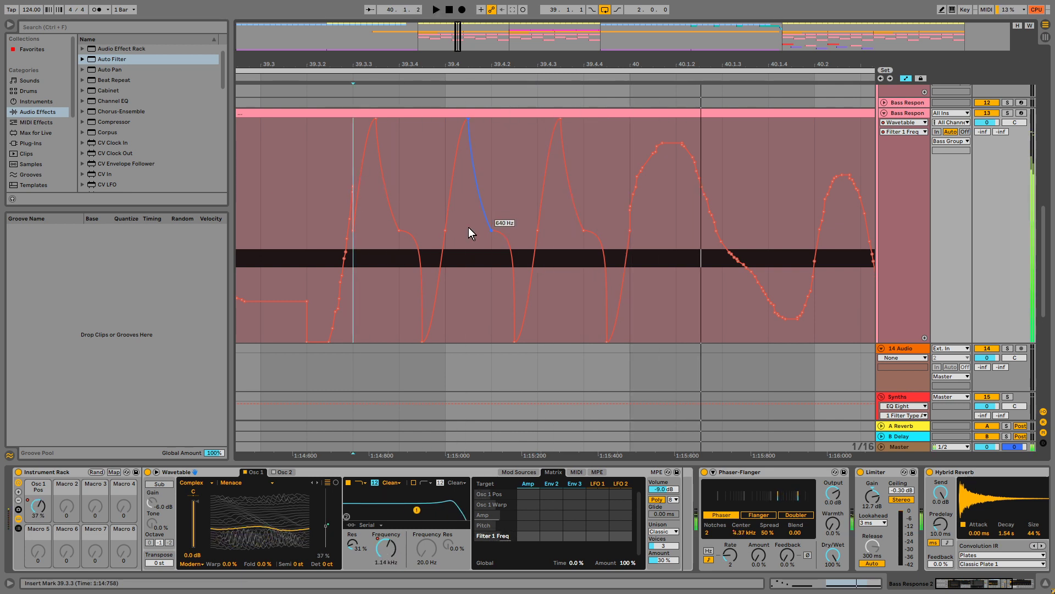
# - Bend the rising slopes of the second and third cycles so they climb slowly at first, and listen
pyautogui.moveTo(450, 233); pyautogui.dragTo(447, 259)
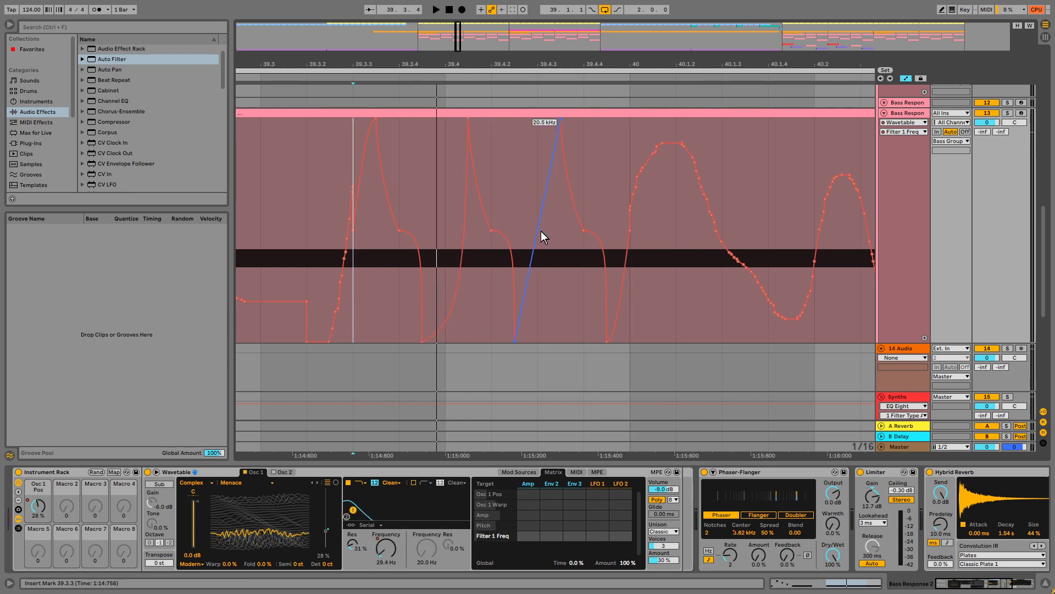
pyautogui.moveTo(541, 231); pyautogui.dragTo(571, 274)
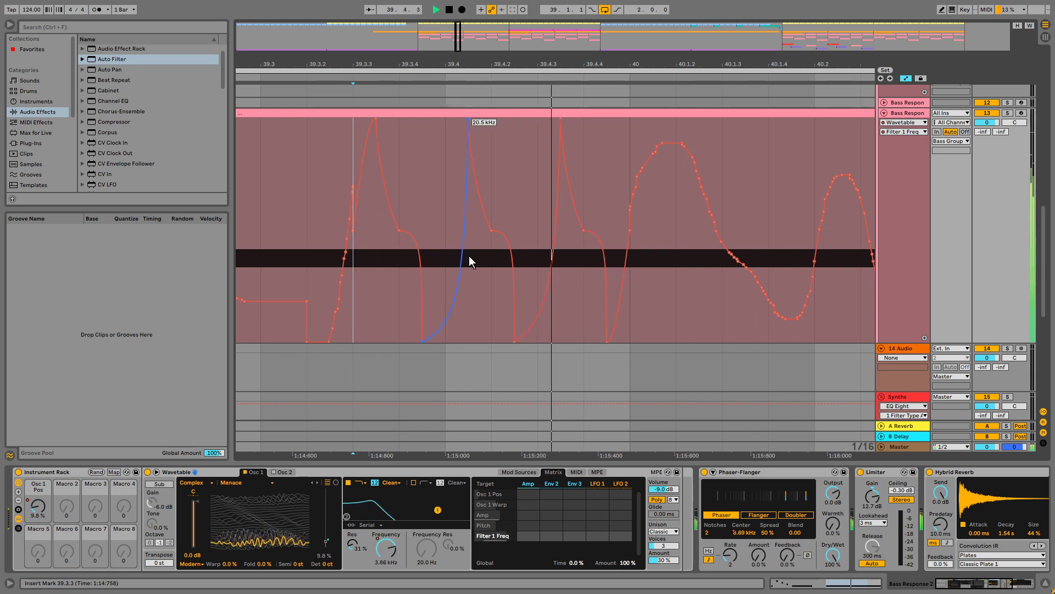
pyautogui.press('space')
# - Bend the upper falling slopes of all three cycles outward so the filter closes later, and play the result
pyautogui.moveTo(460, 276); pyautogui.dragTo(460, 264)
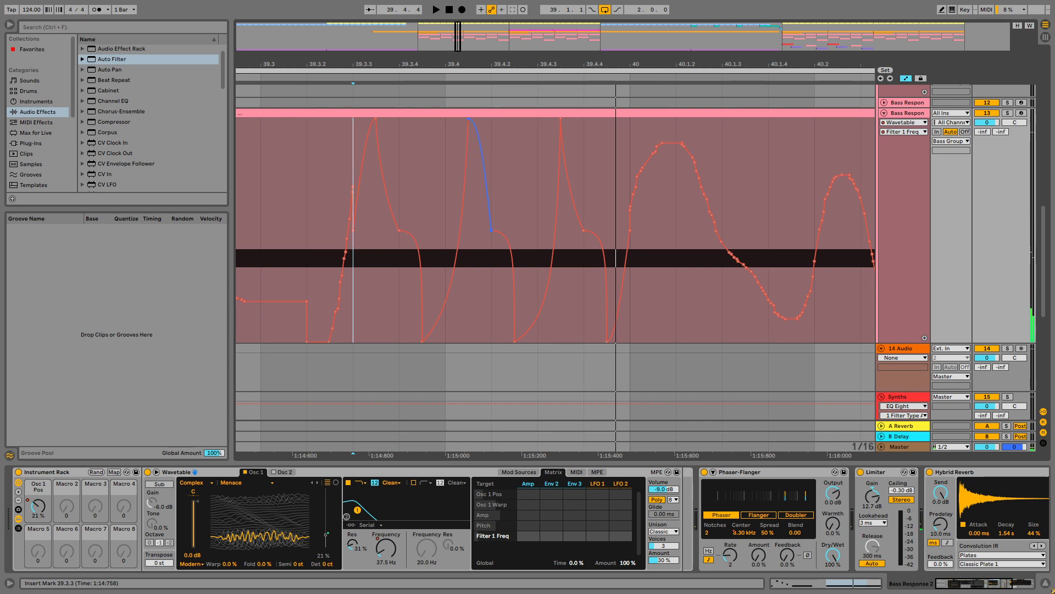
pyautogui.moveTo(399, 165); pyautogui.dragTo(410, 156)
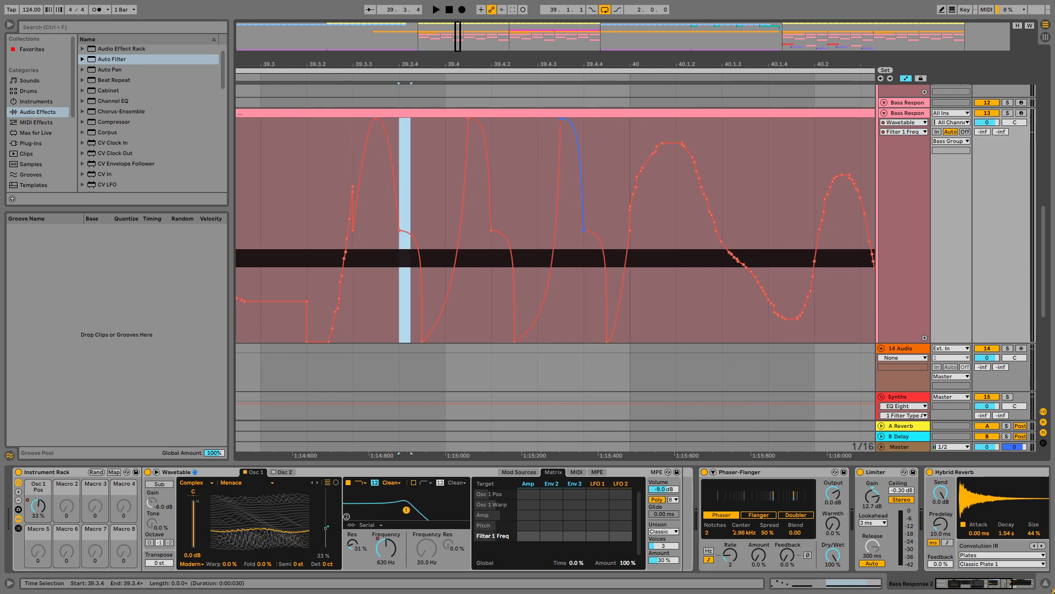
pyautogui.press('space')
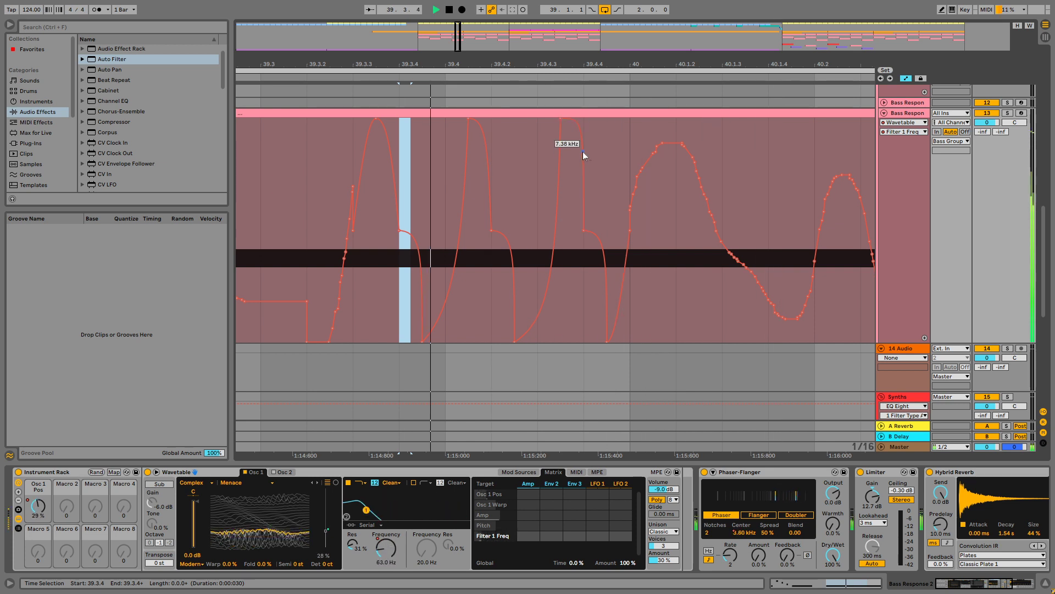
# - Soften the bend of the third cycle's upper falling slope, move its peak slightly later and listen
pyautogui.moveTo(575, 158); pyautogui.dragTo(579, 179)
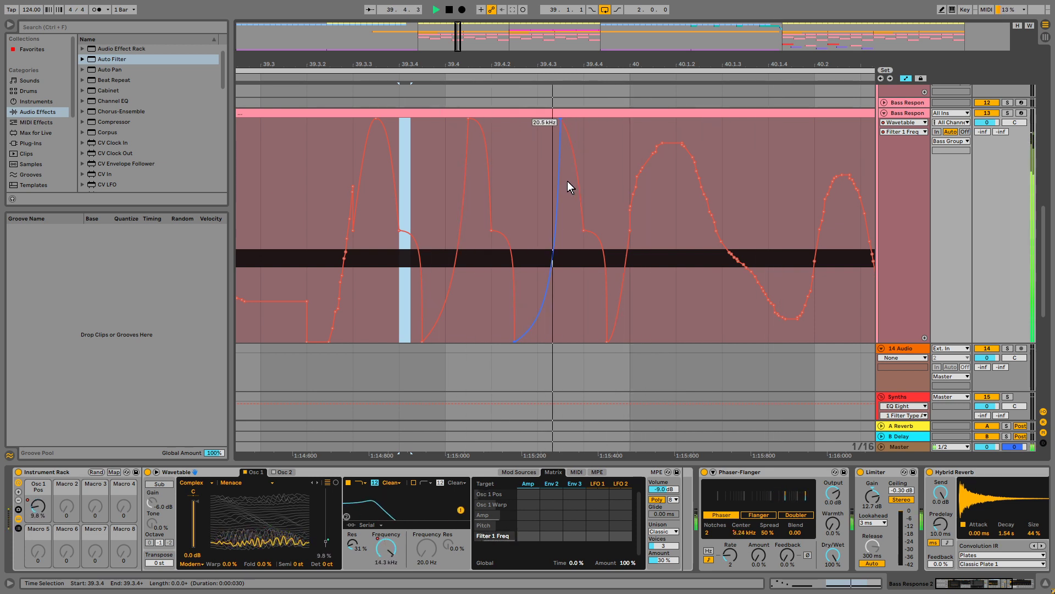
pyautogui.press('space')
pyautogui.moveTo(564, 128); pyautogui.dragTo(567, 118)
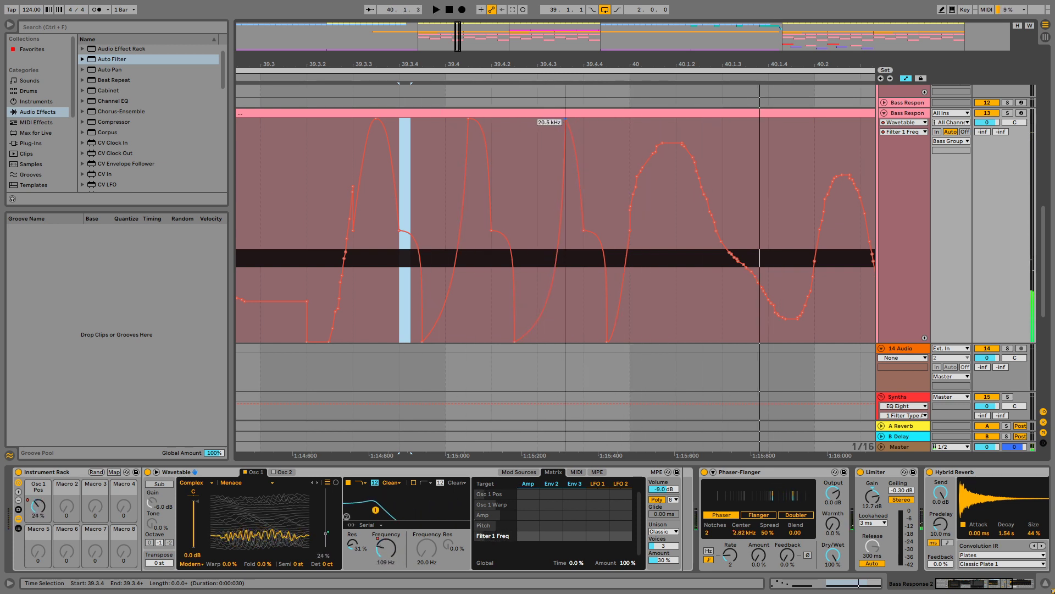
pyautogui.press('space')
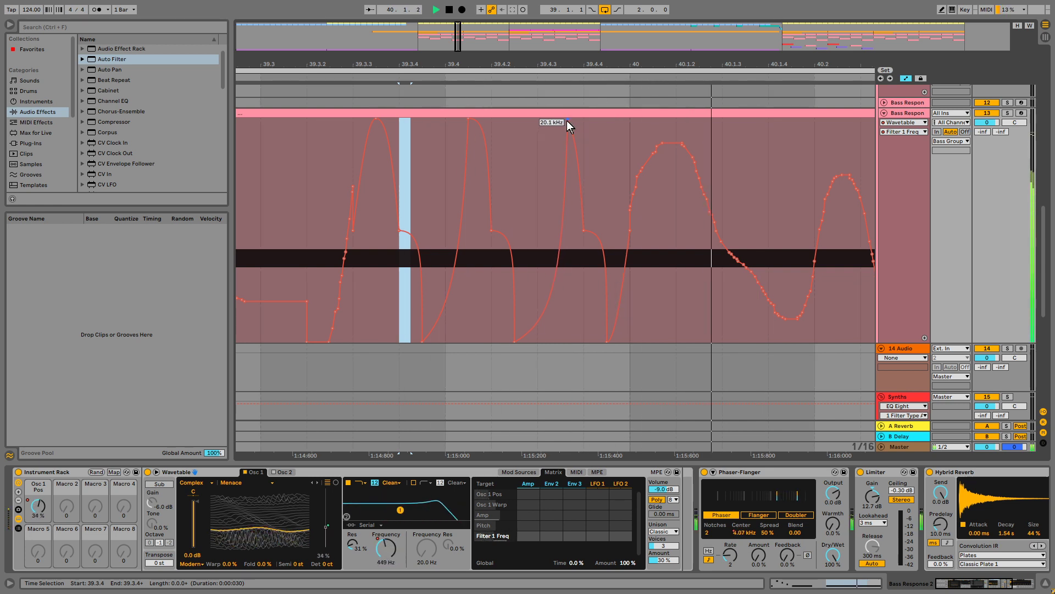
# - Pull the breakpoint at 39.4.4 down to the minimum and raise a breakpoint just after it to form an extra short sweep
pyautogui.moveTo(585, 232); pyautogui.dragTo(607, 228)
pyautogui.moveTo(584, 168); pyautogui.dragTo(584, 325)
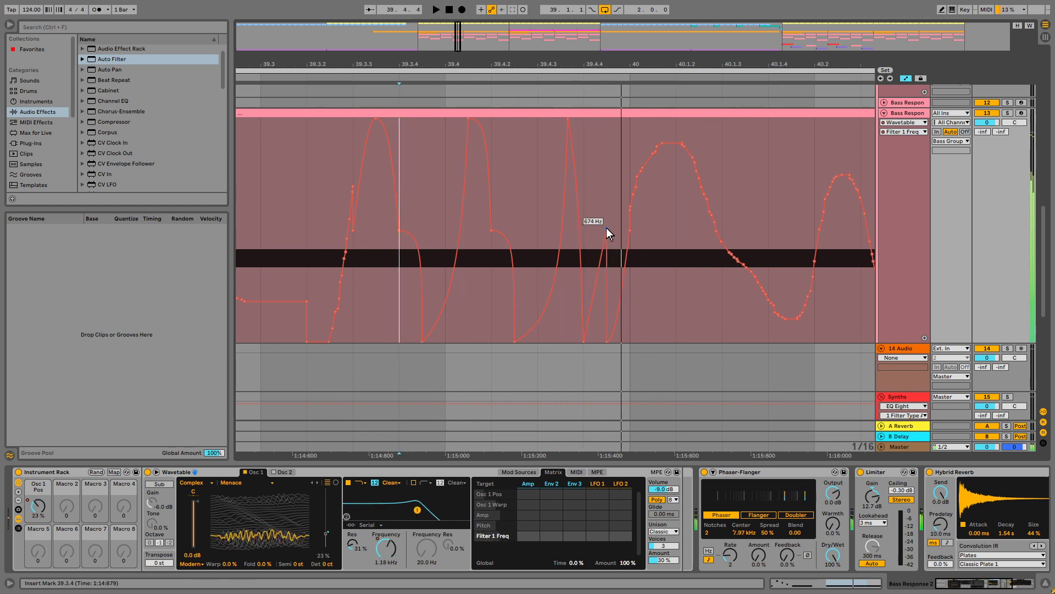
pyautogui.moveTo(606, 227); pyautogui.dragTo(606, 193)
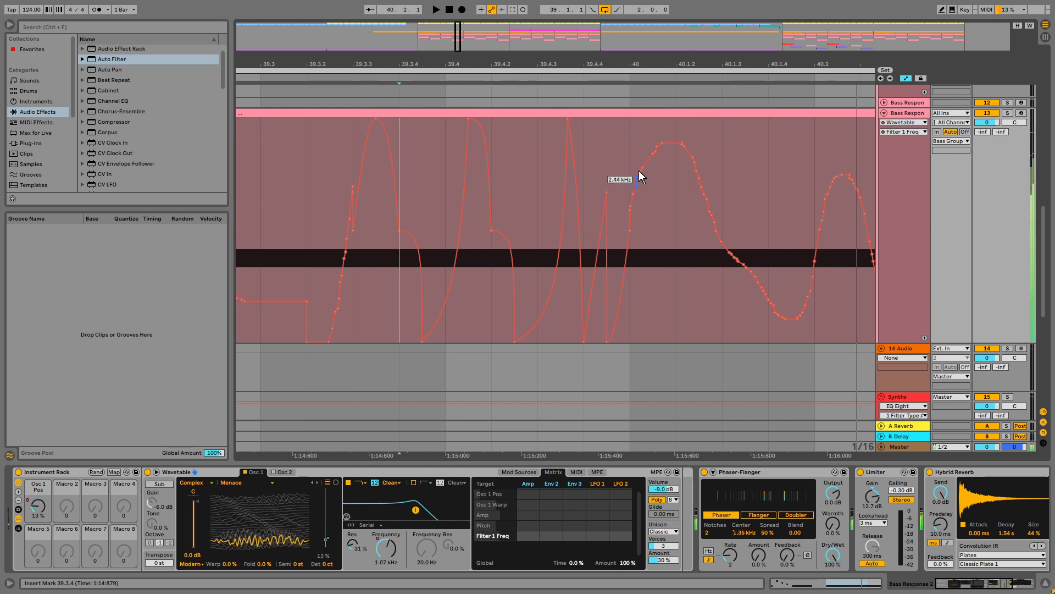
pyautogui.press('space')
# - Lower the peak of the Filter 1 Freq automation between 40.1.1 and 40.1.3 and play from 39.3.2
pyautogui.moveTo(644, 135); pyautogui.dragTo(735, 145)
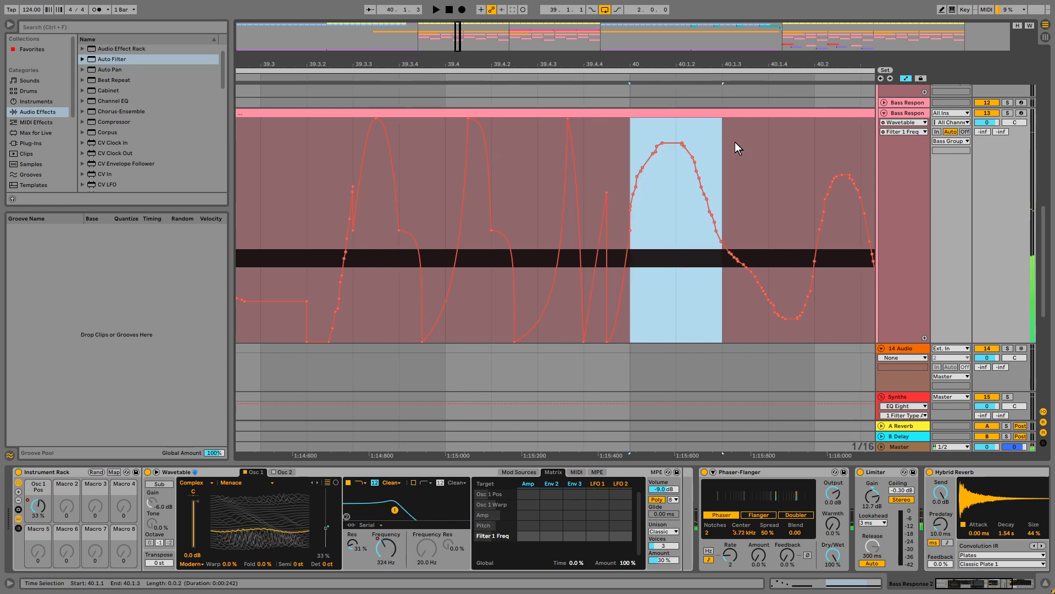
pyautogui.moveTo(675, 120); pyautogui.dragTo(676, 135)
pyautogui.press('space')
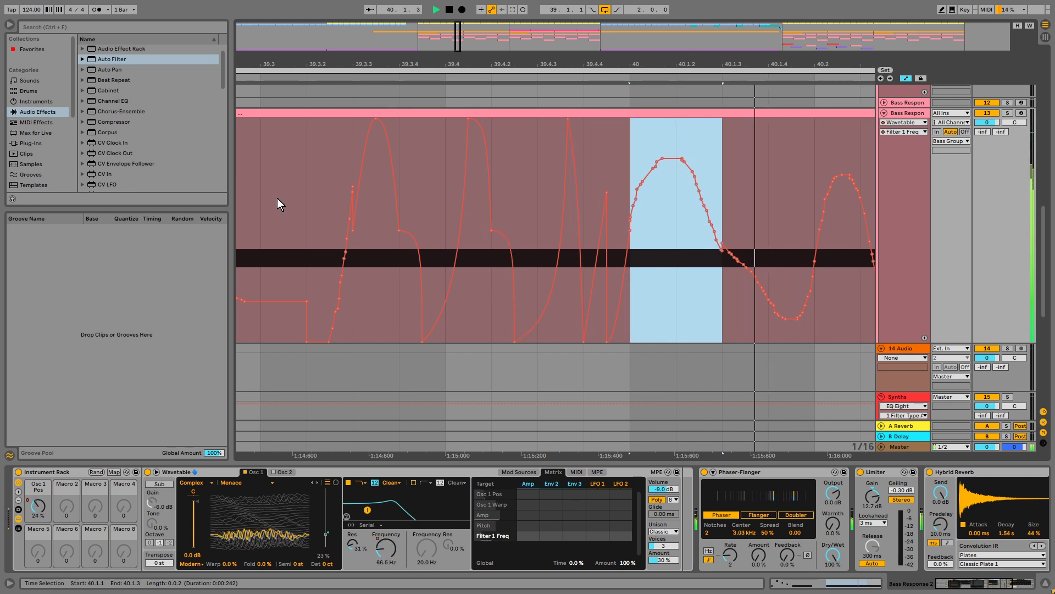
pyautogui.click(301, 199)
pyautogui.press('space')
# - Set the tempo to 167 BPM and listen to the clip
pyautogui.click(33, 9)
pyautogui.write('1')
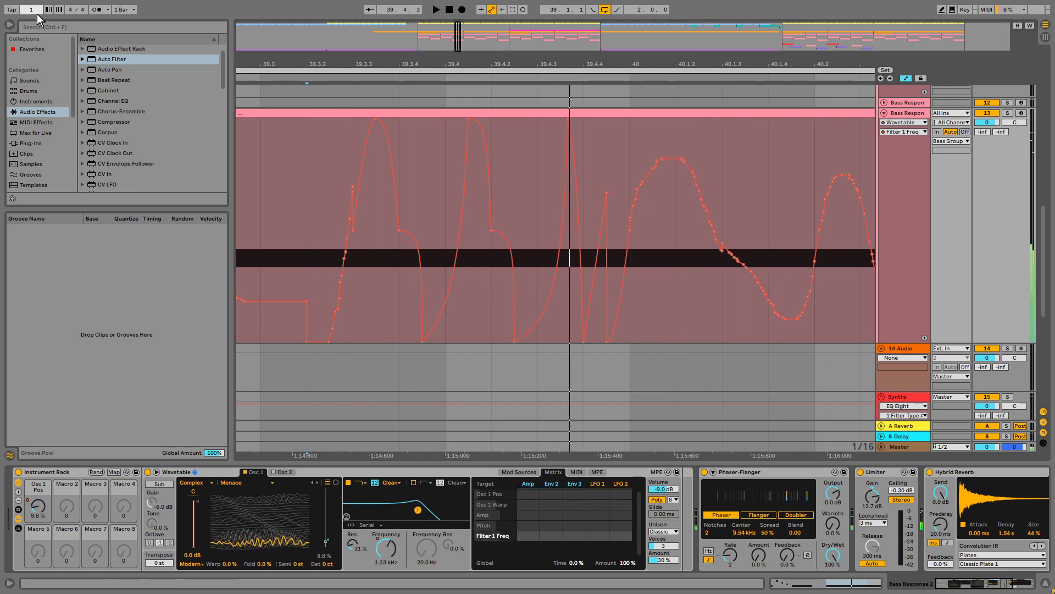
pyautogui.write('67')
pyautogui.press('Return')
pyautogui.press('space')
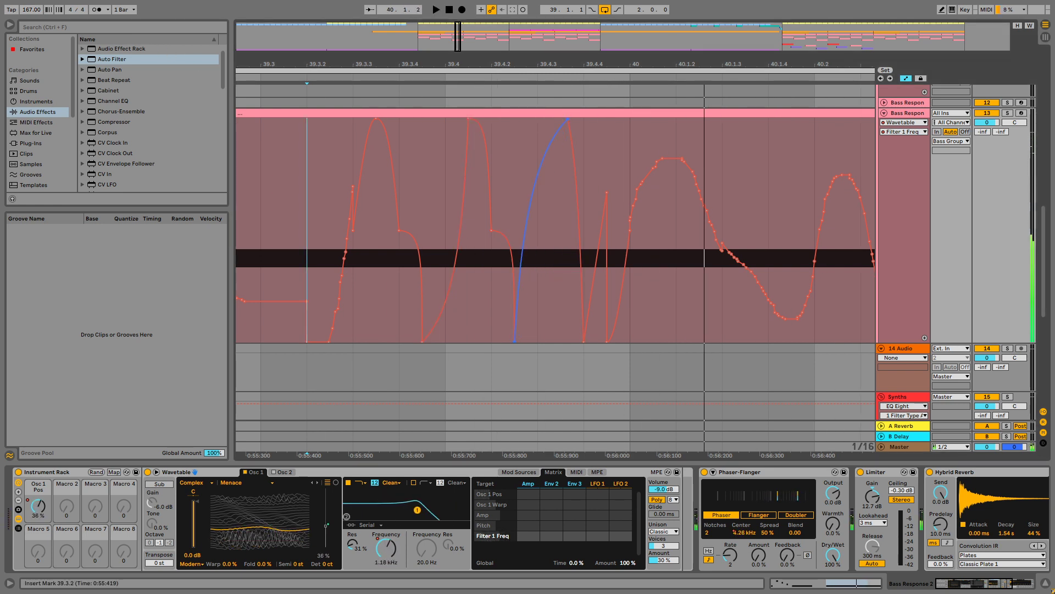
# - Readjust the bend of the third cycle's rising slope and its starting low point while listening
pyautogui.moveTo(543, 264)
pyautogui.mouseDown()
pyautogui.moveTo(537, 208)
pyautogui.moveTo(536, 277)
pyautogui.mouseUp()
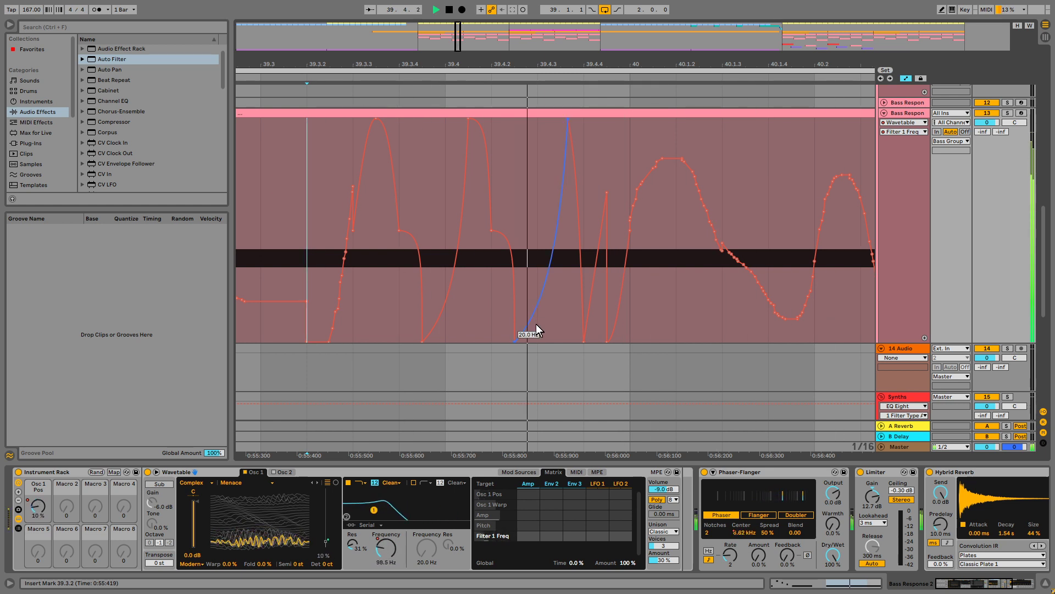
pyautogui.moveTo(515, 341)
pyautogui.mouseDown()
pyautogui.moveTo(515, 309)
pyautogui.moveTo(515, 341)
pyautogui.mouseUp()
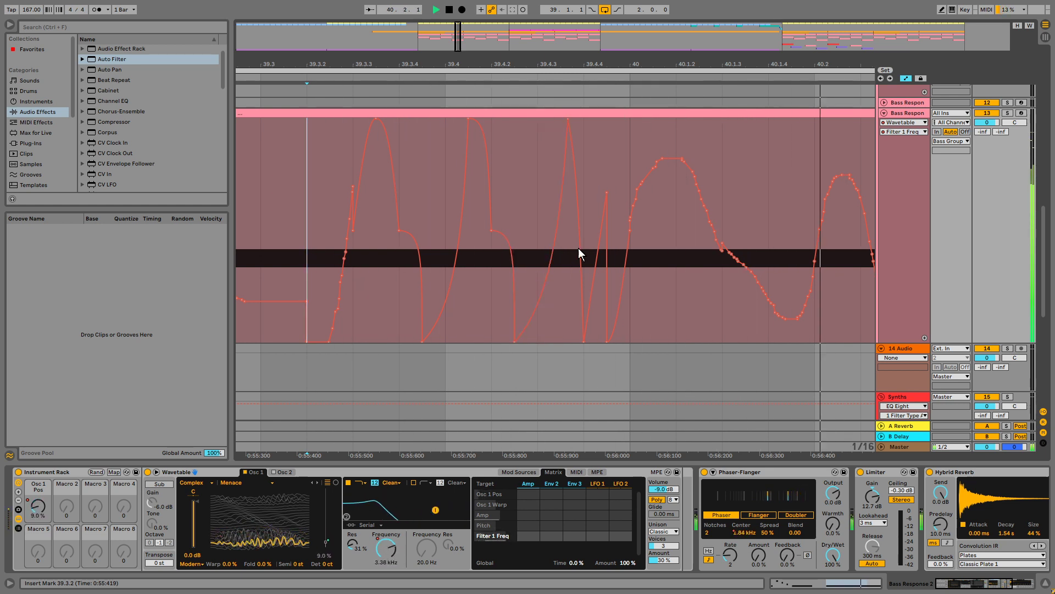
pyautogui.press('space')
# - Delete the recorded breakpoints along the falling slope between the 40.1.1 hump and the following low
pyautogui.moveTo(723, 166); pyautogui.dragTo(691, 176)
pyautogui.moveTo(767, 190); pyautogui.dragTo(684, 190)
pyautogui.press('Delete')
pyautogui.click(723, 179)
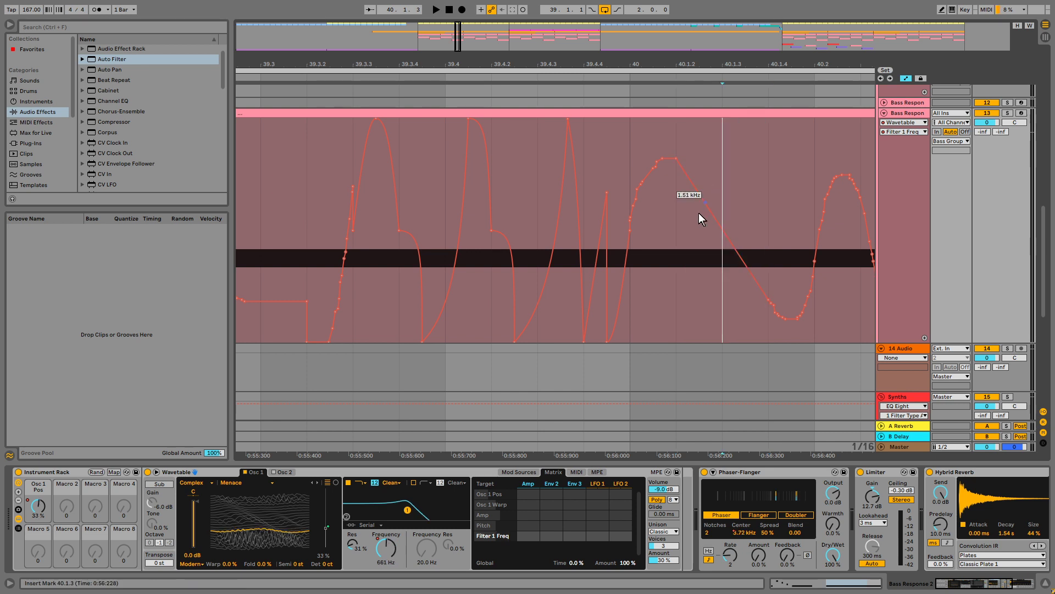
# - Add a breakpoint just after 40.1.3 on the falling slope and pull it down to about 88.5 Hz during playback
pyautogui.press('space')
pyautogui.click(631, 160)
pyautogui.moveTo(727, 236); pyautogui.dragTo(731, 292)
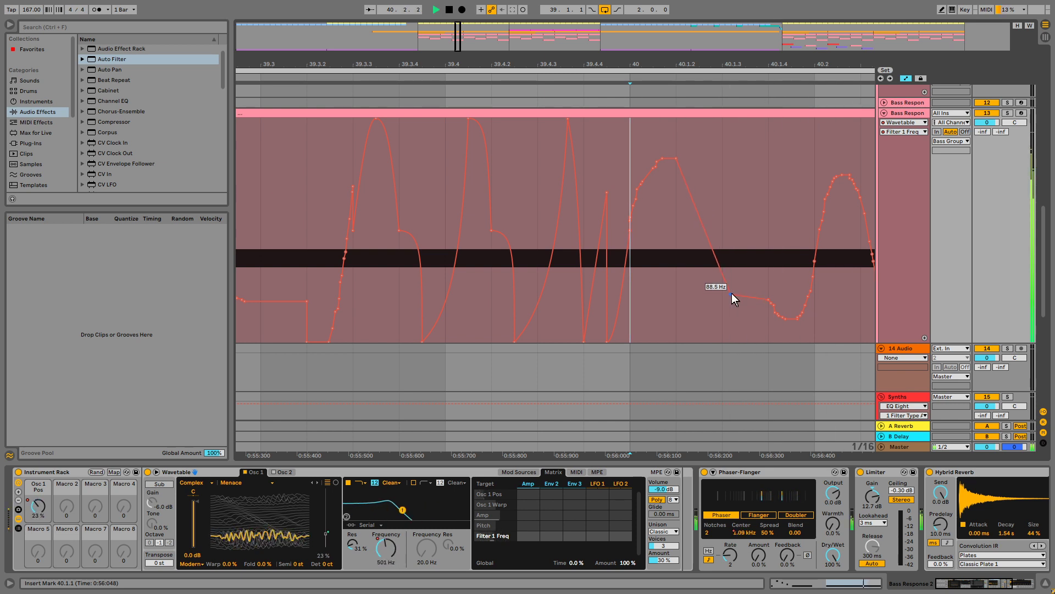
# - Change Wavetable's Filter 1 circuit type to SMP and play from 39.3.2
pyautogui.click(391, 483)
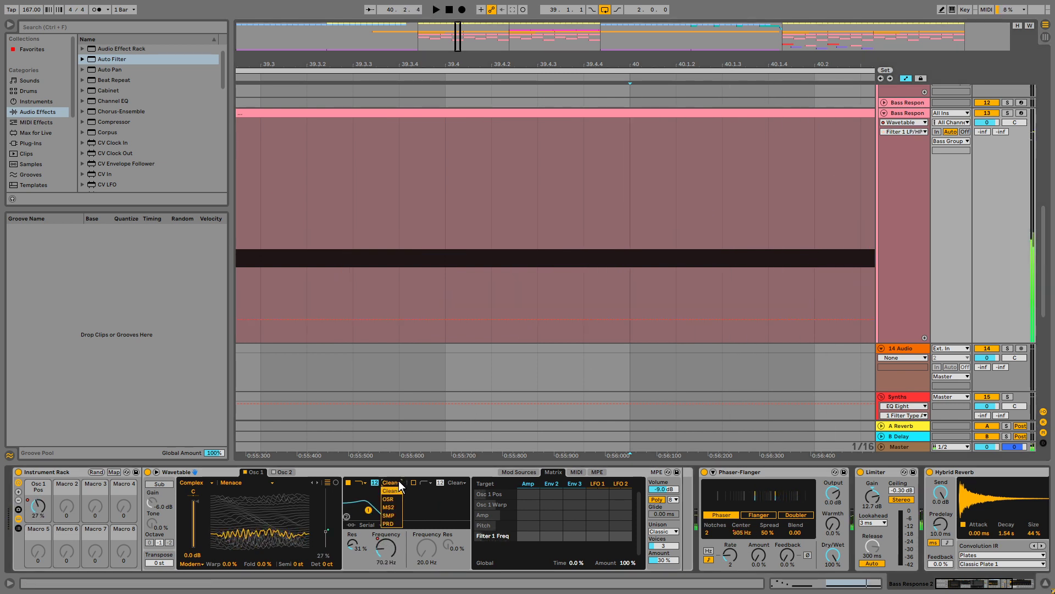
pyautogui.click(411, 514)
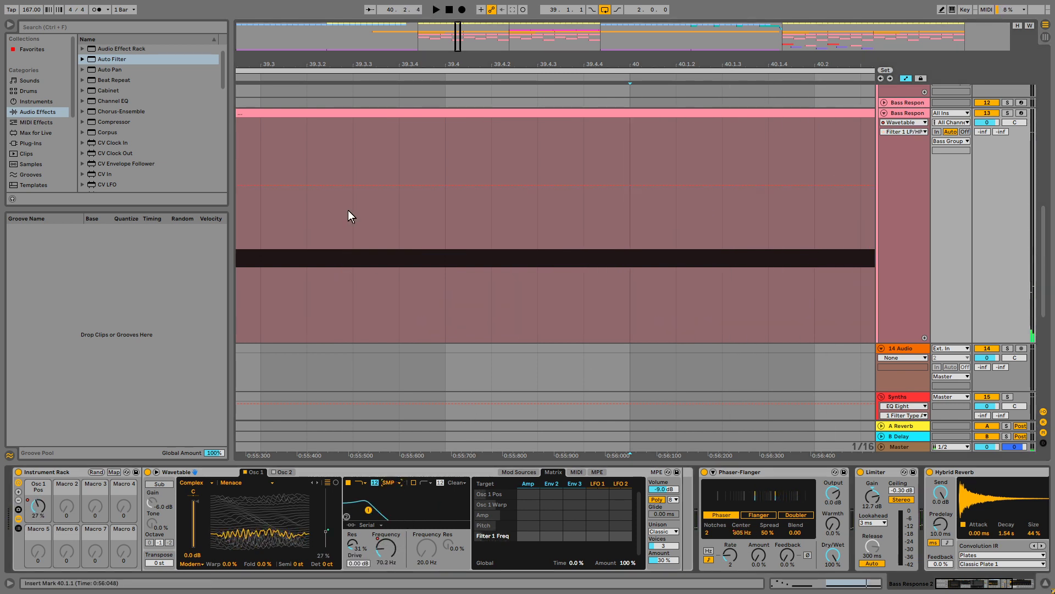
pyautogui.click(302, 261)
pyautogui.press('space')
pyautogui.press('space')
# - Set Filter 1's Drive to 6.75 dB and listen to the clip
pyautogui.press('space')
pyautogui.moveTo(364, 563); pyautogui.dragTo(364, 541)
pyautogui.press('space')
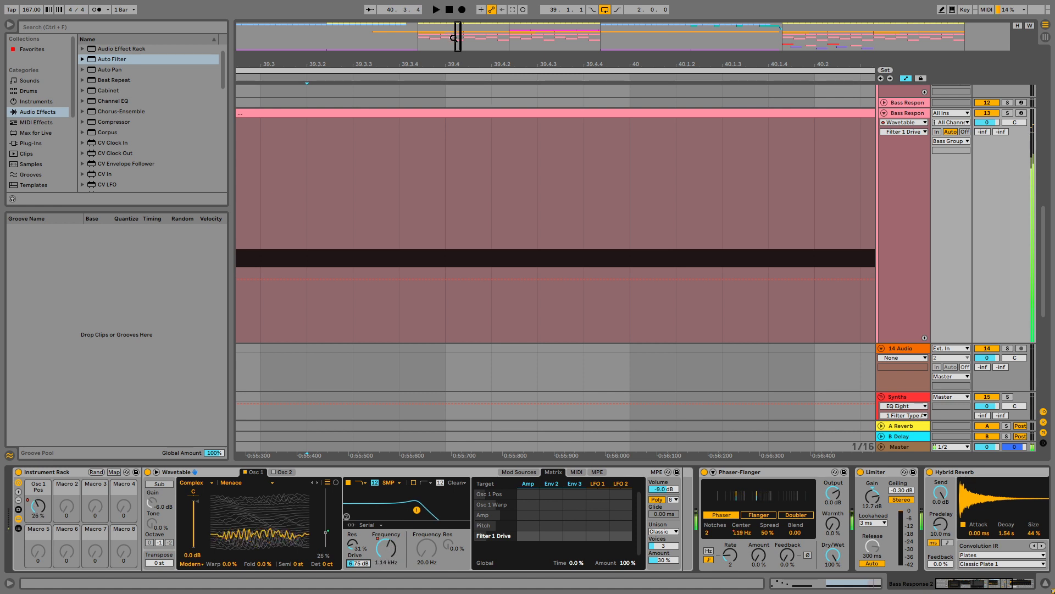
pyautogui.moveTo(385, 64); pyautogui.dragTo(416, 33)
pyautogui.press('space')
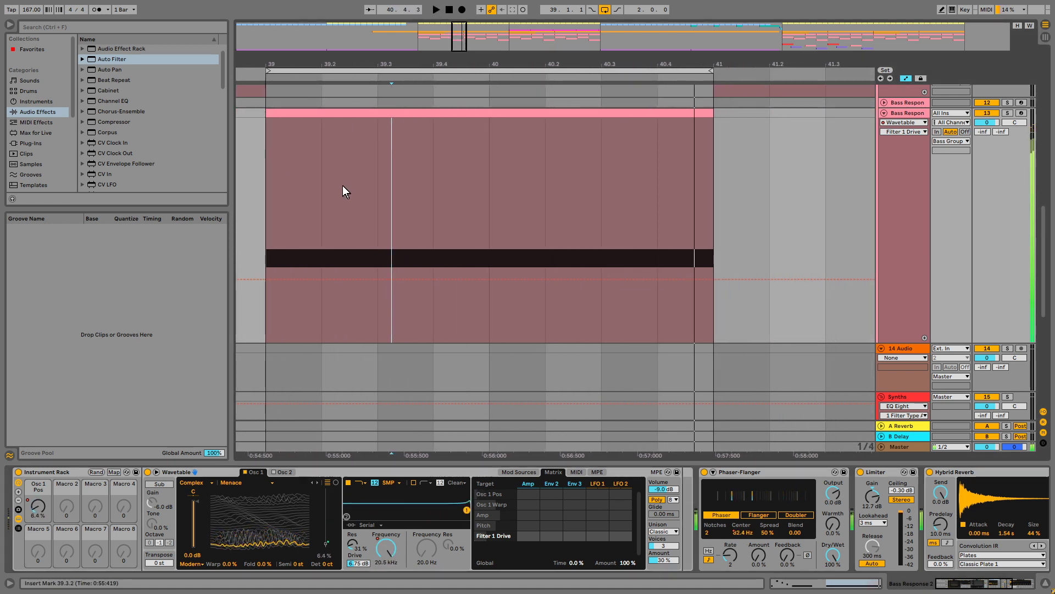
# - Switch off the Hybrid Reverb and play the clip from 39.1.1
pyautogui.click(929, 472)
pyautogui.click(275, 209)
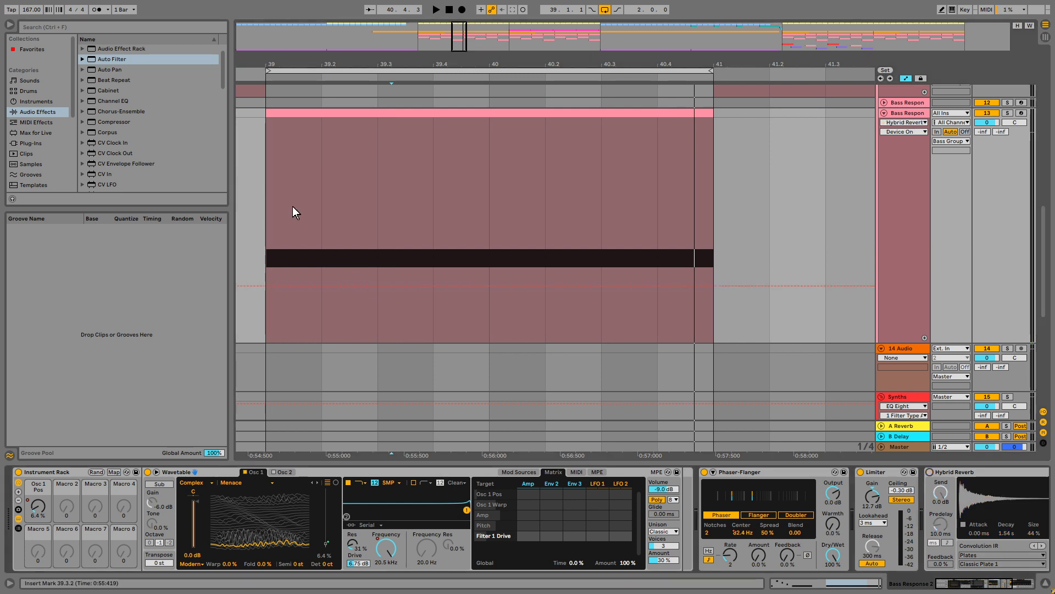
pyautogui.press('space')
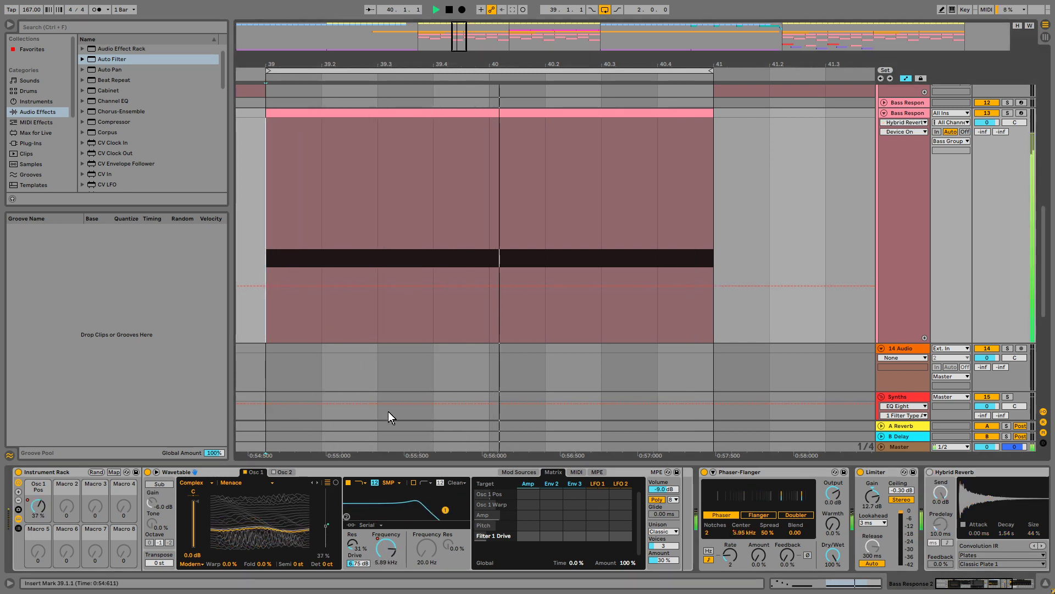
pyautogui.press('space')
pyautogui.hscroll(5, 848, 497)
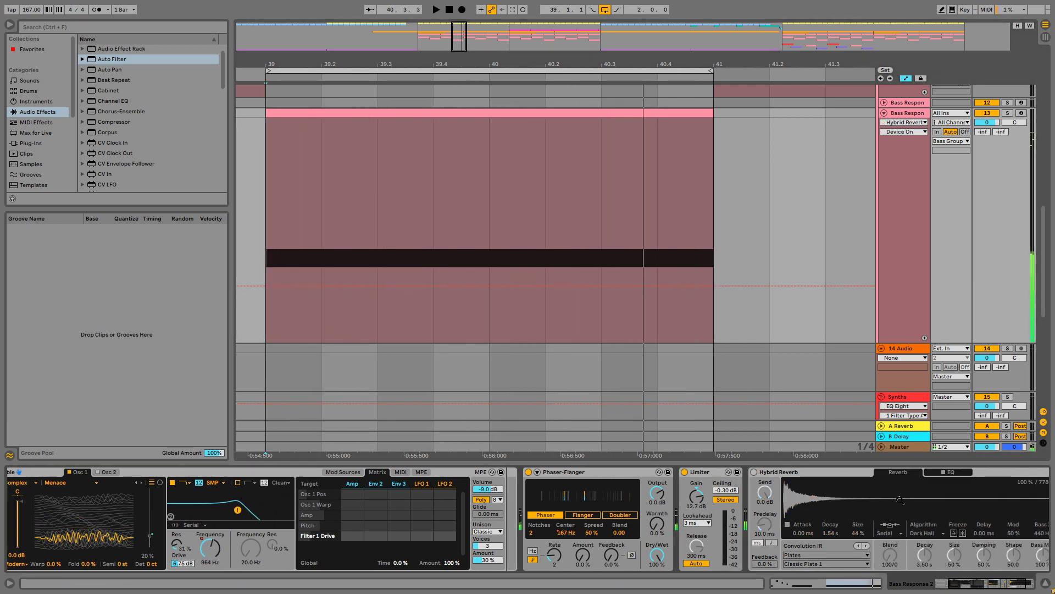
# - Switch the Hybrid Reverb back on with a 782 ms Decay and 21% Dry/Wet, and listen to the clip
pyautogui.click(649, 471)
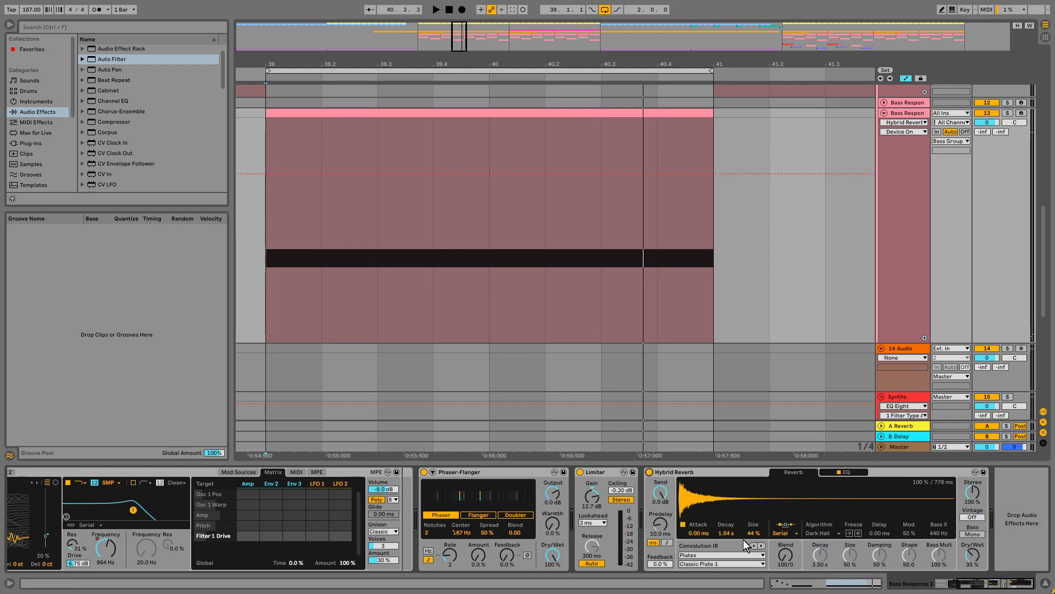
pyautogui.moveTo(727, 532); pyautogui.dragTo(726, 550)
pyautogui.click(968, 555)
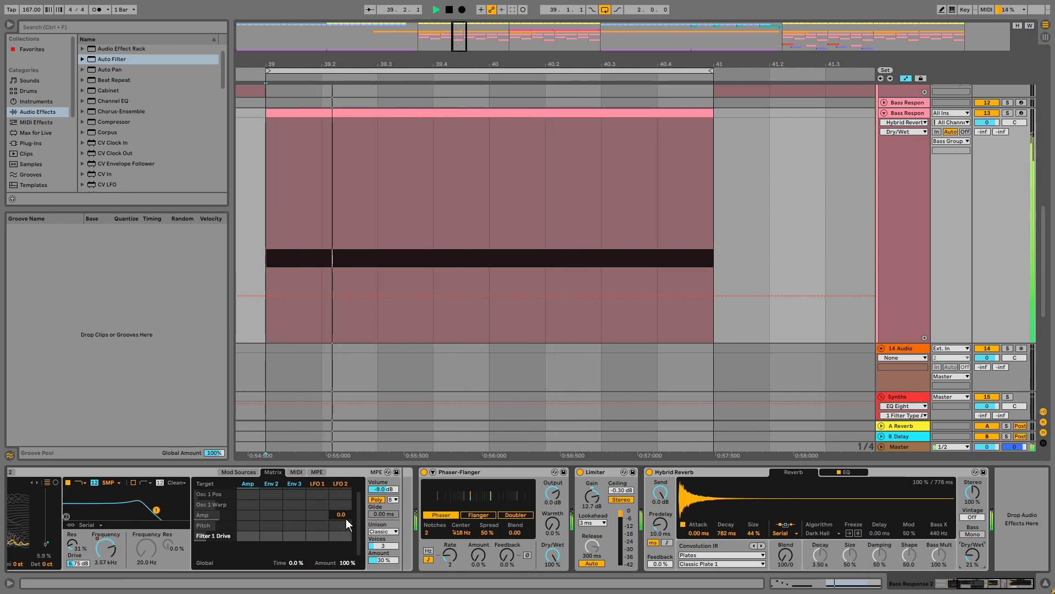
pyautogui.hscroll(-3, 345, 519)
pyautogui.press('space')
# - Bypass the Limiter and switch it back on to compare the clip with and without it
pyautogui.click(658, 472)
pyautogui.press('space')
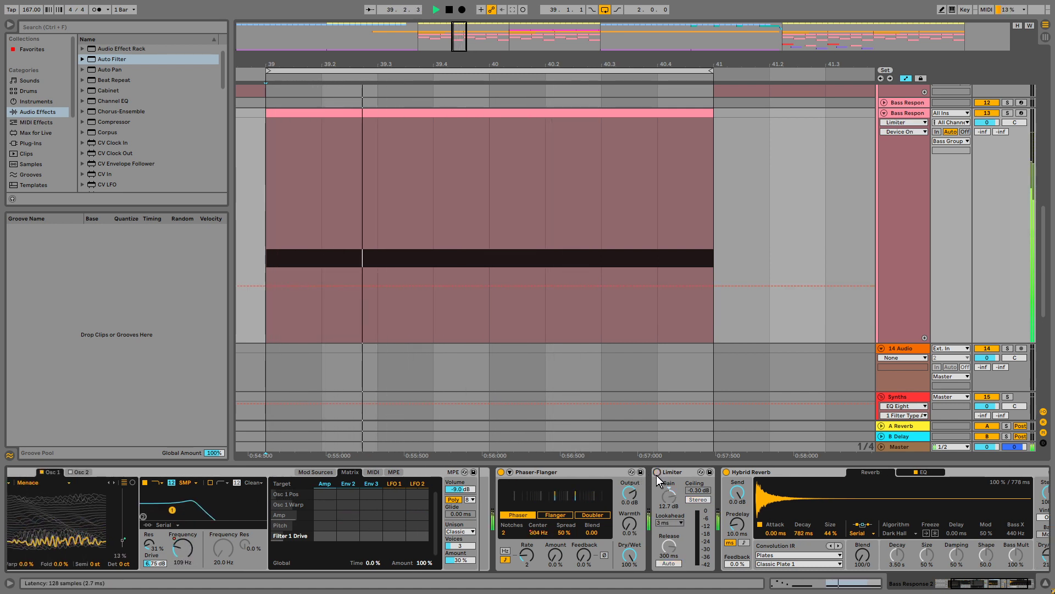
pyautogui.click(657, 472)
pyautogui.press('space')
pyautogui.press('space')
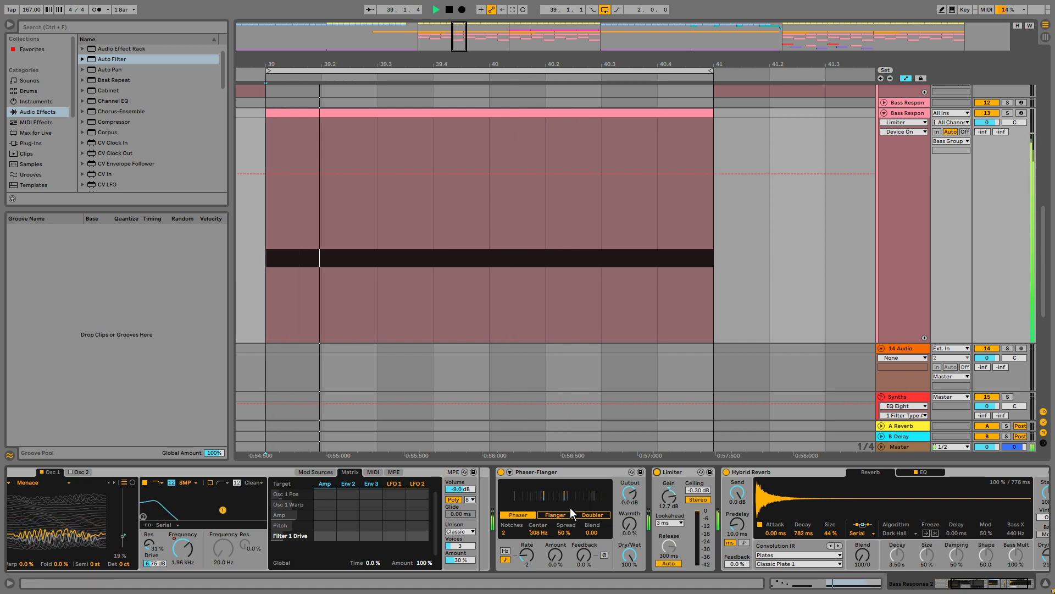
# - Bypass the Phaser-Flanger and switch it back on to compare the clip with and without it
pyautogui.hscroll(-3, 570, 507)
pyautogui.press('space')
pyautogui.press('space')
pyautogui.click(566, 471)
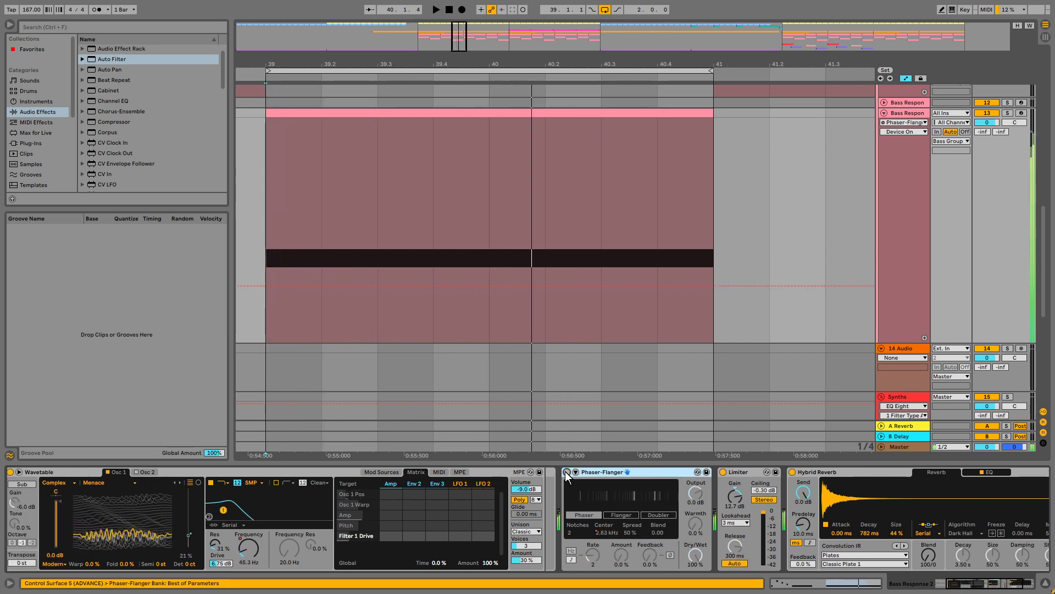
pyautogui.click(567, 471)
pyautogui.press('space')
pyautogui.press('space')
# - Show the Filter 1 Freq automation and stretch its 39.2.1 to 39.3.1 section down to the bottom of the range
pyautogui.click(253, 547)
pyautogui.press('space')
pyautogui.hscroll(-1, 369, 247)
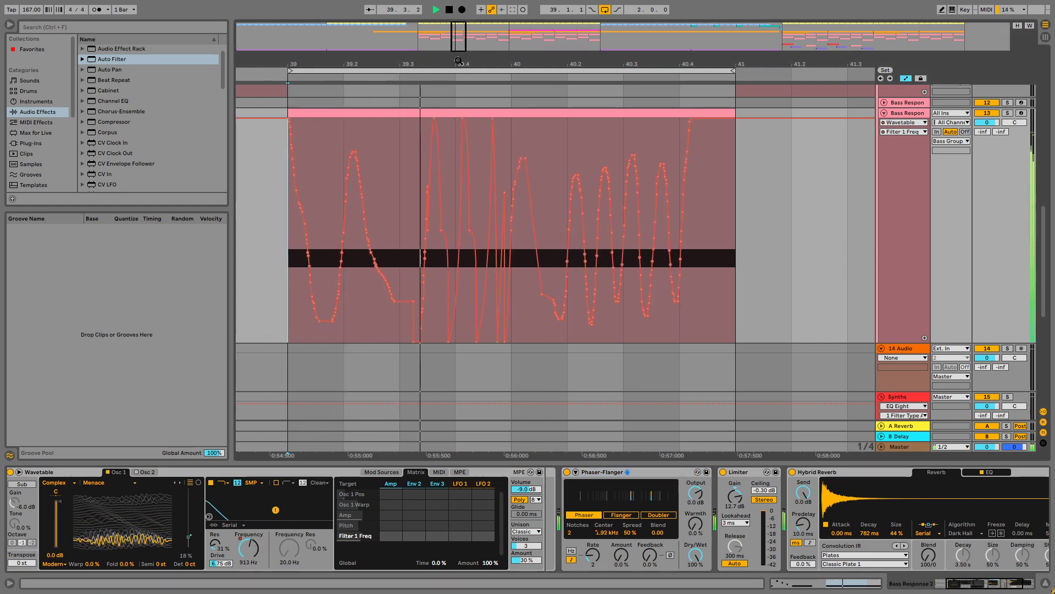
pyautogui.click(398, 302)
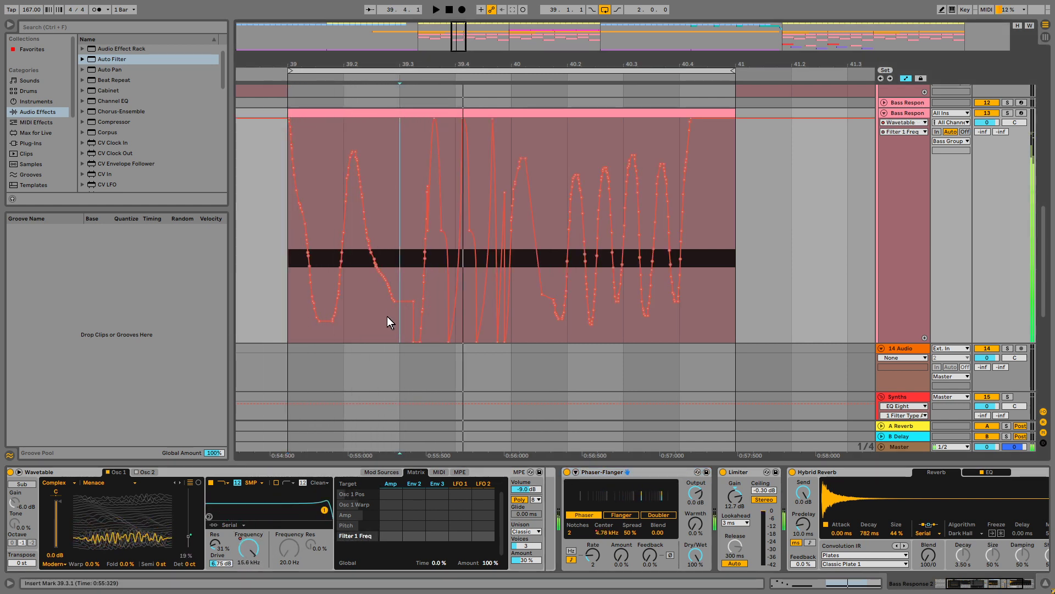
pyautogui.press('space')
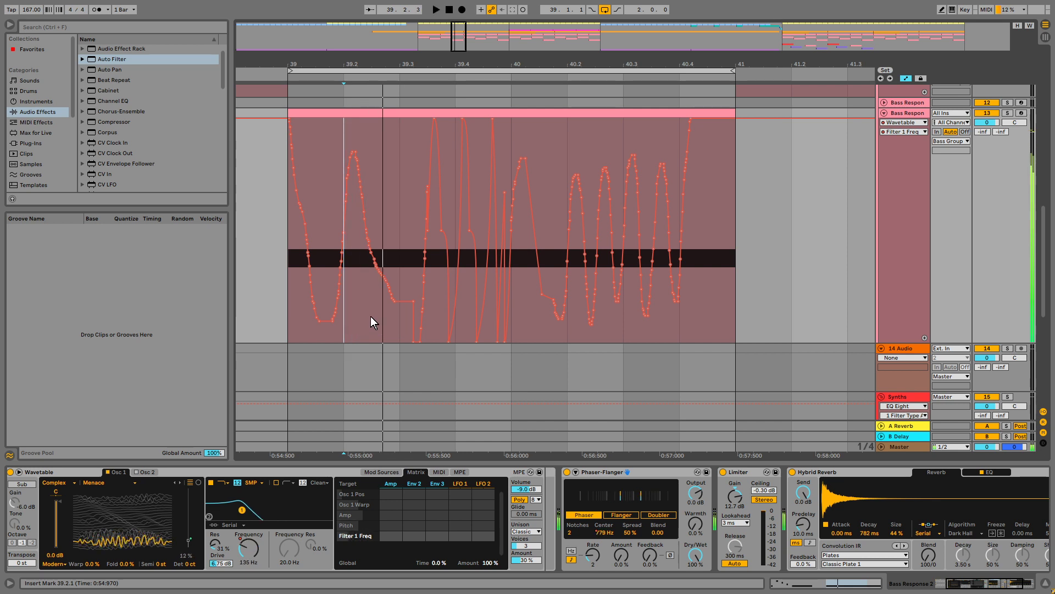
pyautogui.keyDown('shift'); pyautogui.click(367, 286); pyautogui.keyUp('shift')
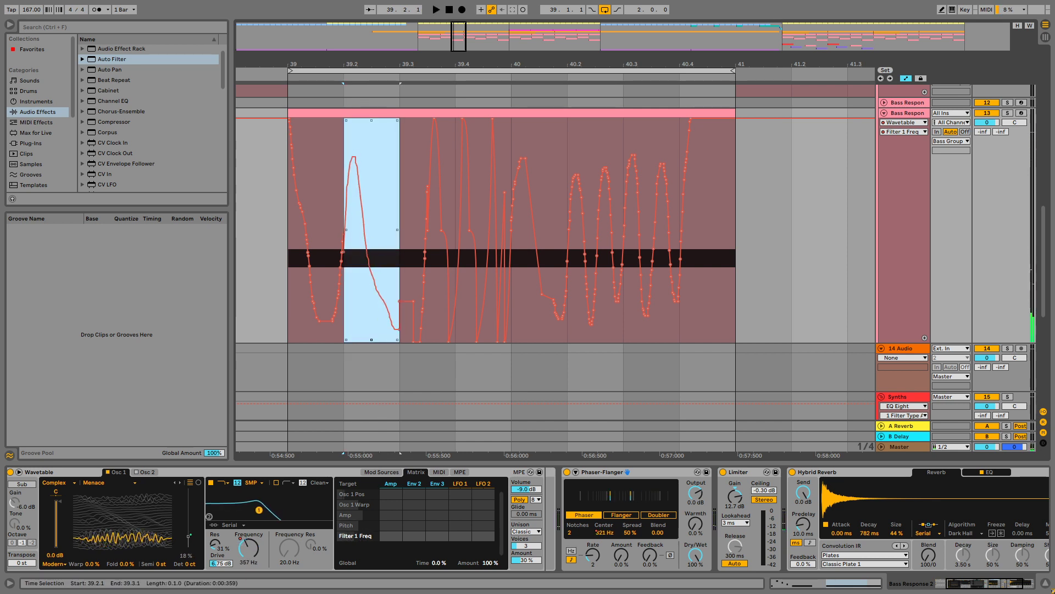
pyautogui.press('space')
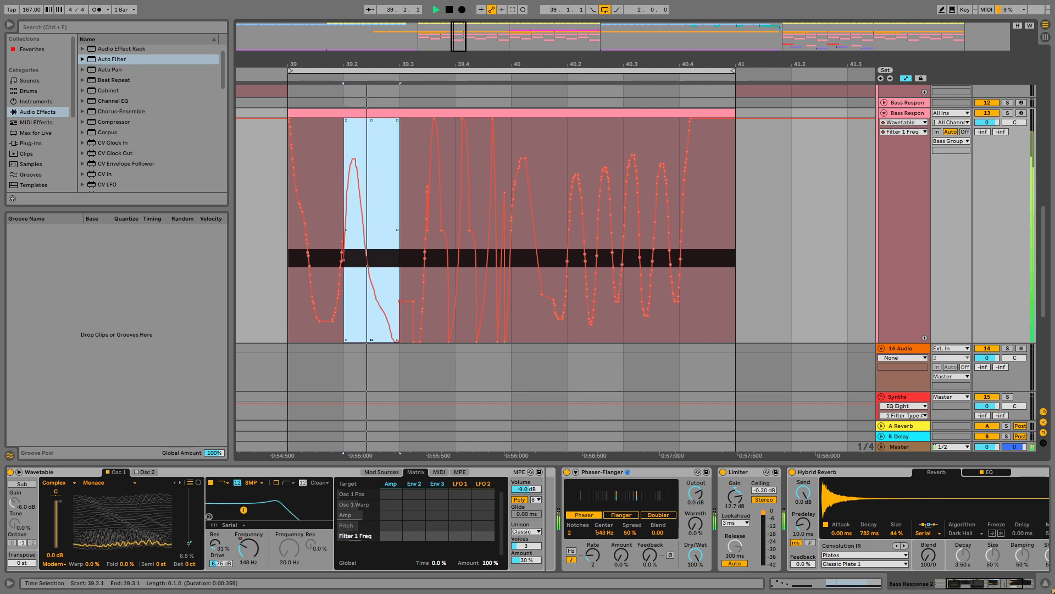
# - Turn the automation at 39.3.1 into a steep peak and pull its breakpoint down from the top during playback from 39.1.1
pyautogui.click(394, 297)
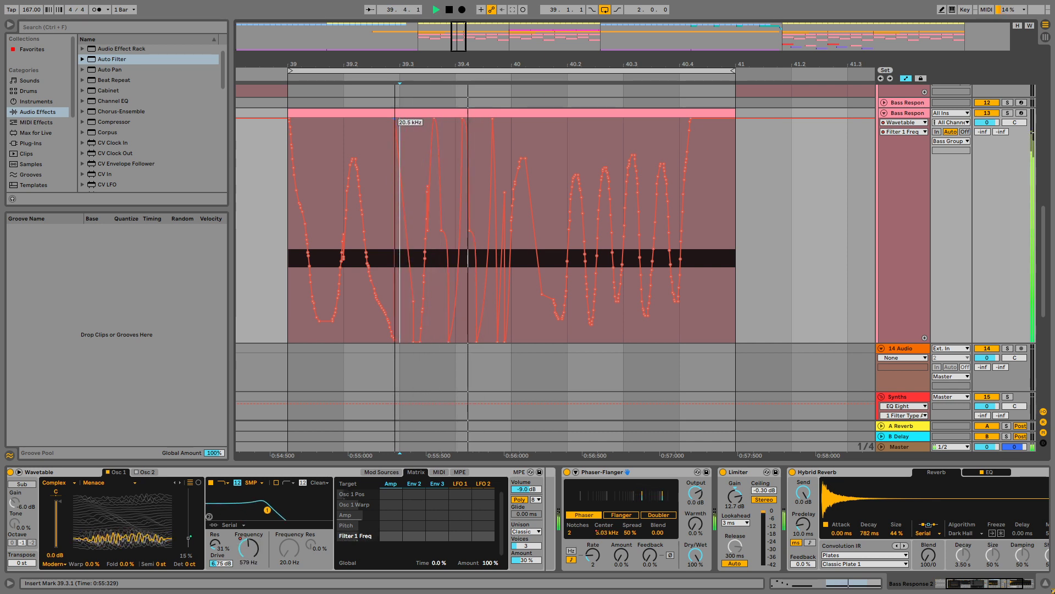
pyautogui.click(286, 272)
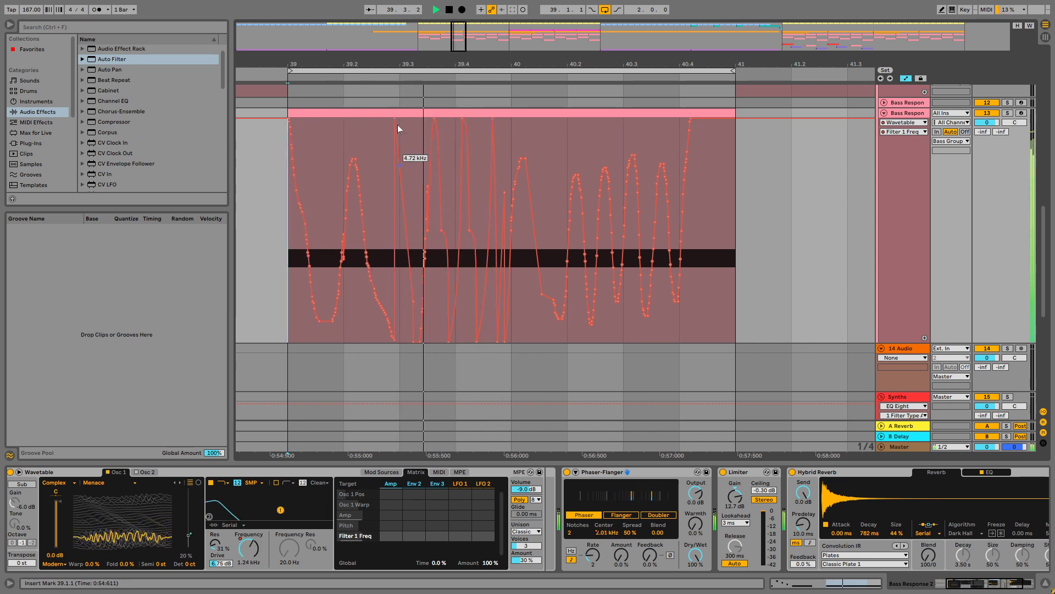
pyautogui.moveTo(397, 126); pyautogui.dragTo(399, 188)
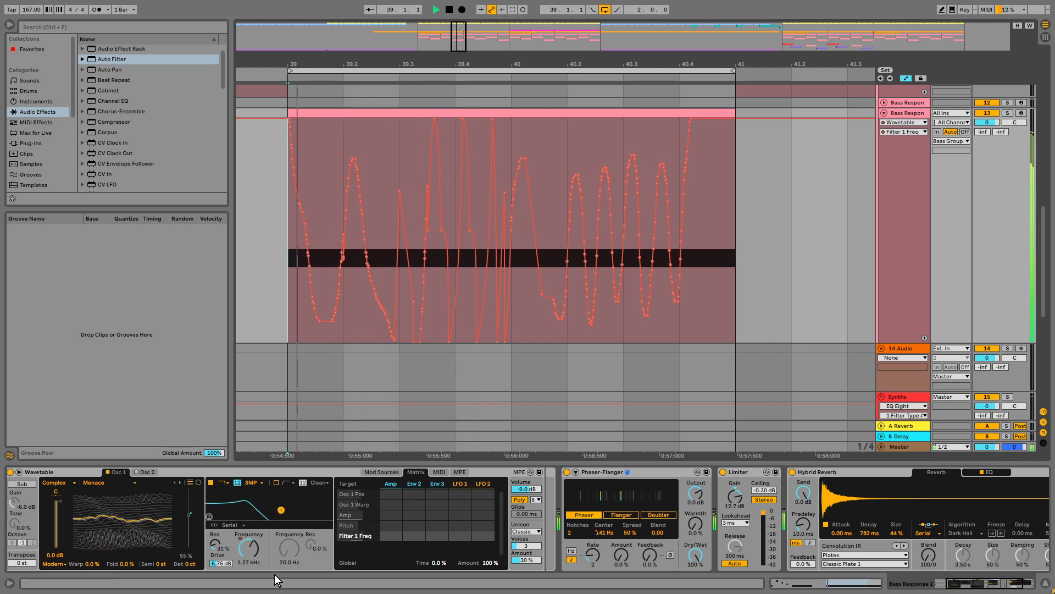
# - Set Filter 1's resonance to 12% and change its circuit type to MS2 after auditioning PRO and OSR
pyautogui.click(216, 542)
pyautogui.click(252, 483)
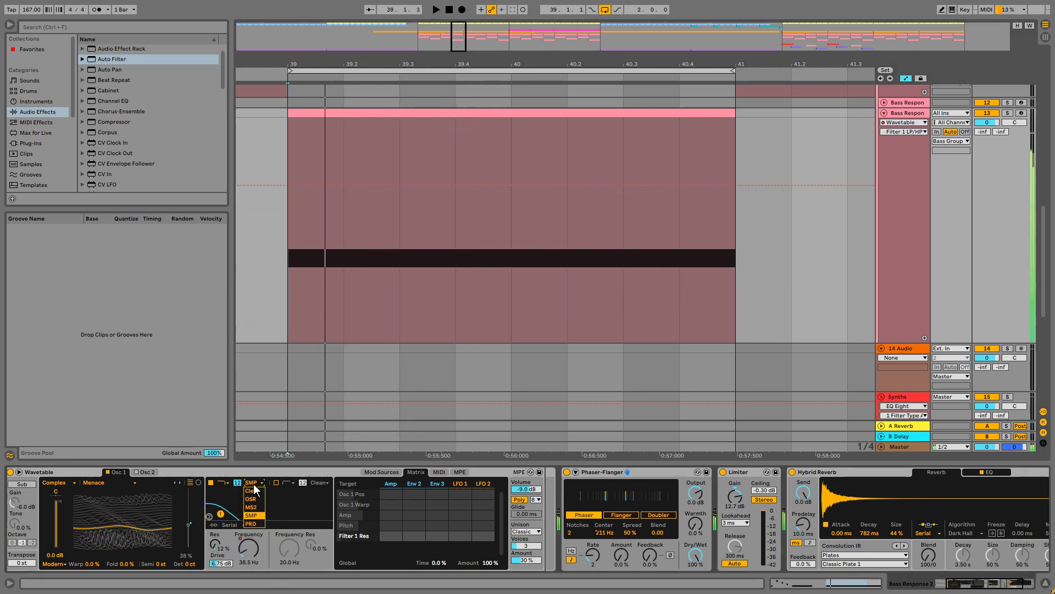
pyautogui.click(254, 523)
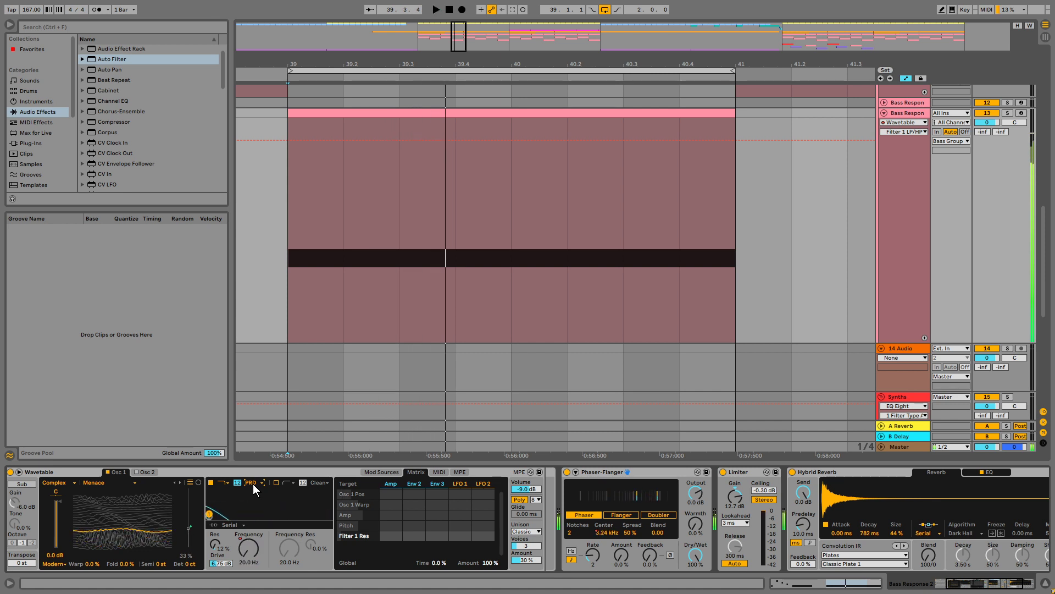
pyautogui.click(255, 500)
pyautogui.click(253, 481)
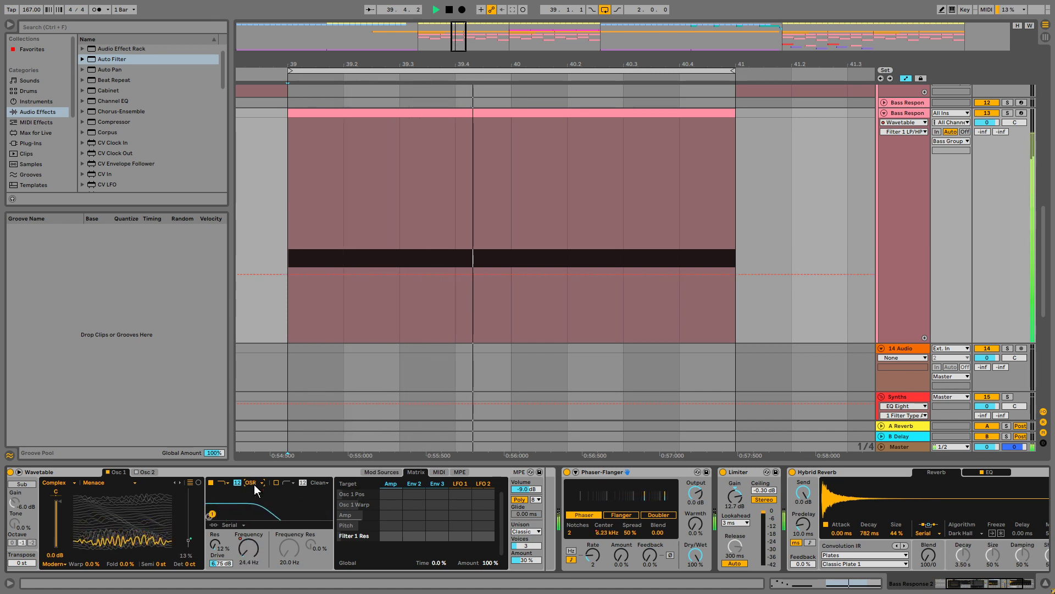
pyautogui.click(256, 507)
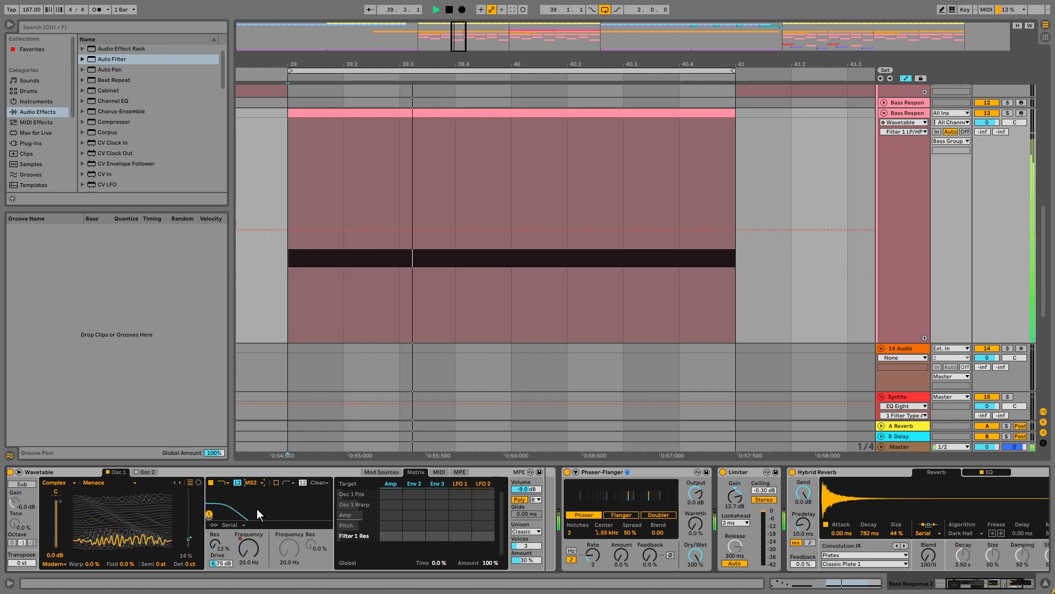
# - Show the Filter 1 Freq automation, bend the falling segment after 39.3.1 and pull the 39.3.1 breakpoint down into the low range
pyautogui.click(248, 548)
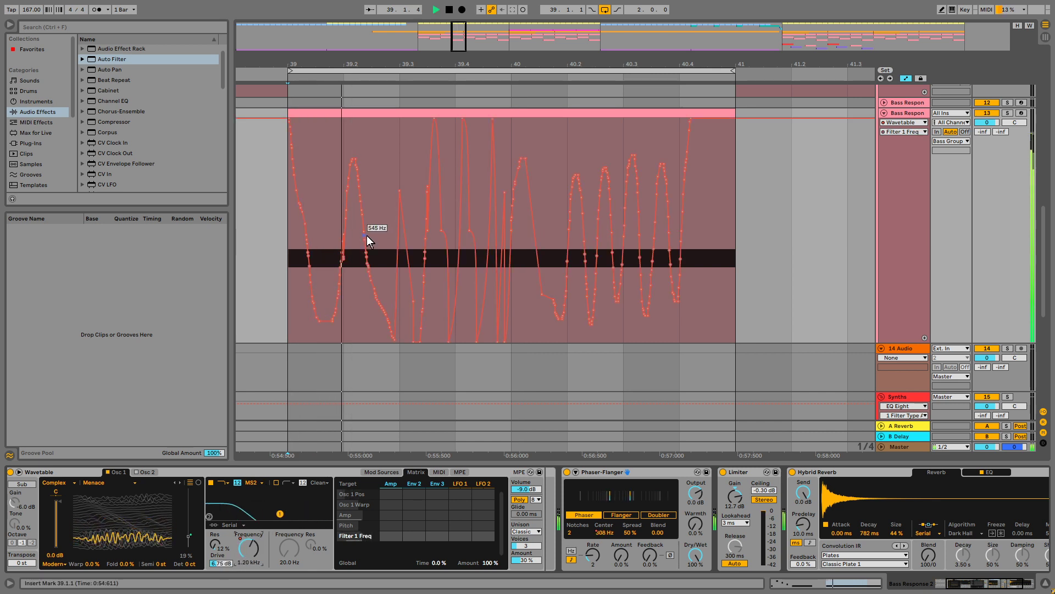
pyautogui.moveTo(406, 233); pyautogui.dragTo(412, 250)
pyautogui.press('space')
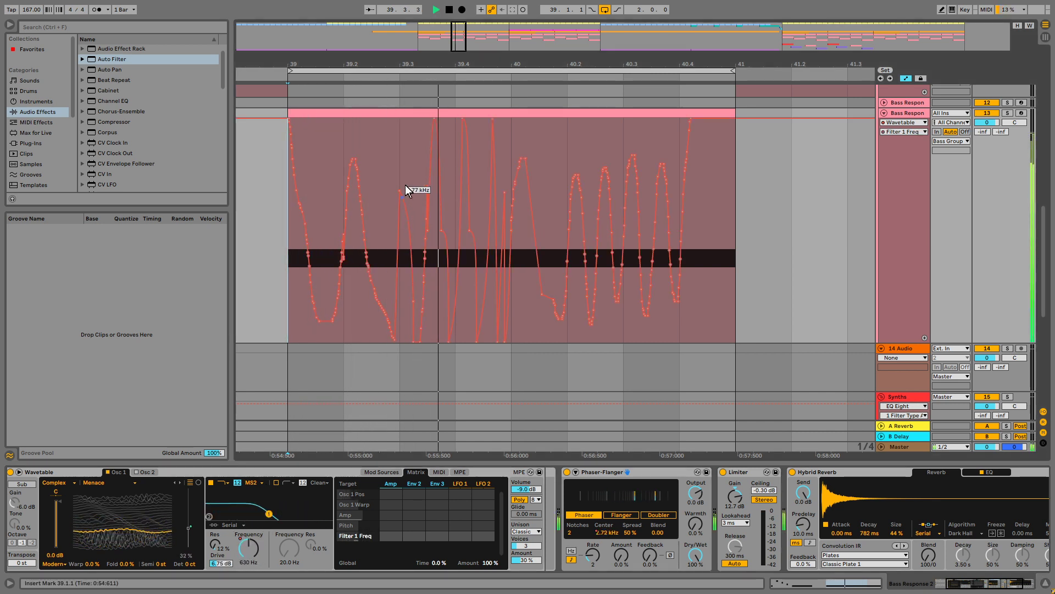
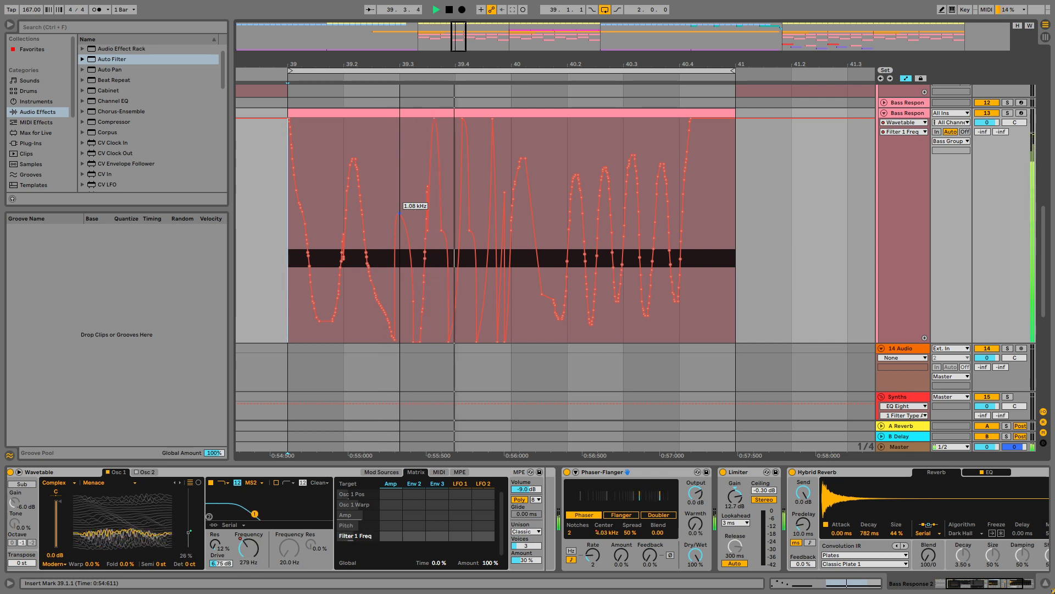
pyautogui.moveTo(400, 204); pyautogui.dragTo(400, 269)
pyautogui.press('space')
# - Play the clip and fine-tune the Filter 1 Freq breakpoint at 39.3.1 to about 180 Hz
pyautogui.moveTo(972, 580); pyautogui.dragTo(792, 582)
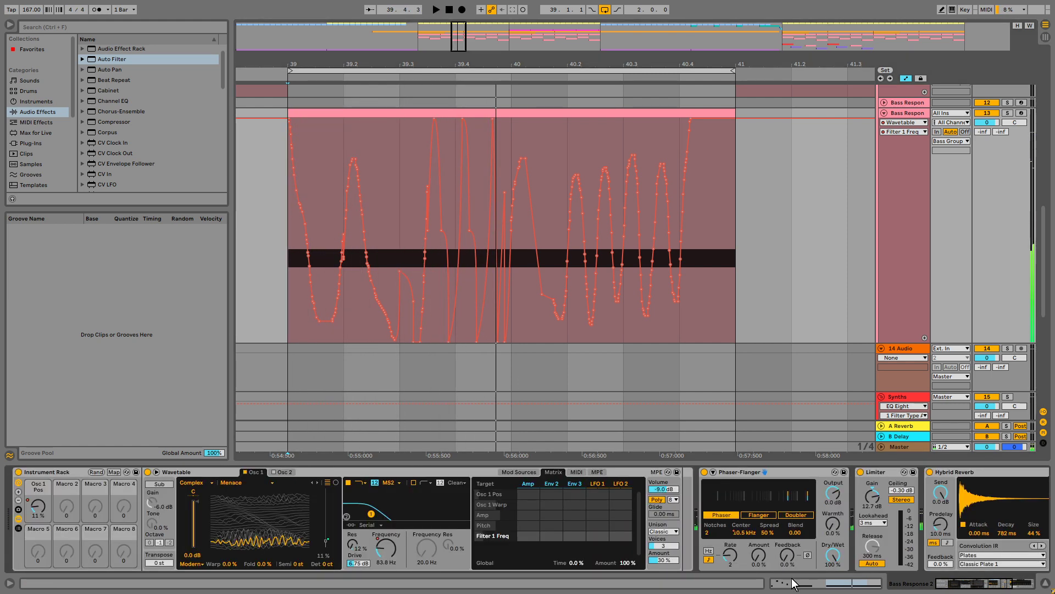
pyautogui.scroll(1, 784, 171)
pyautogui.press('space')
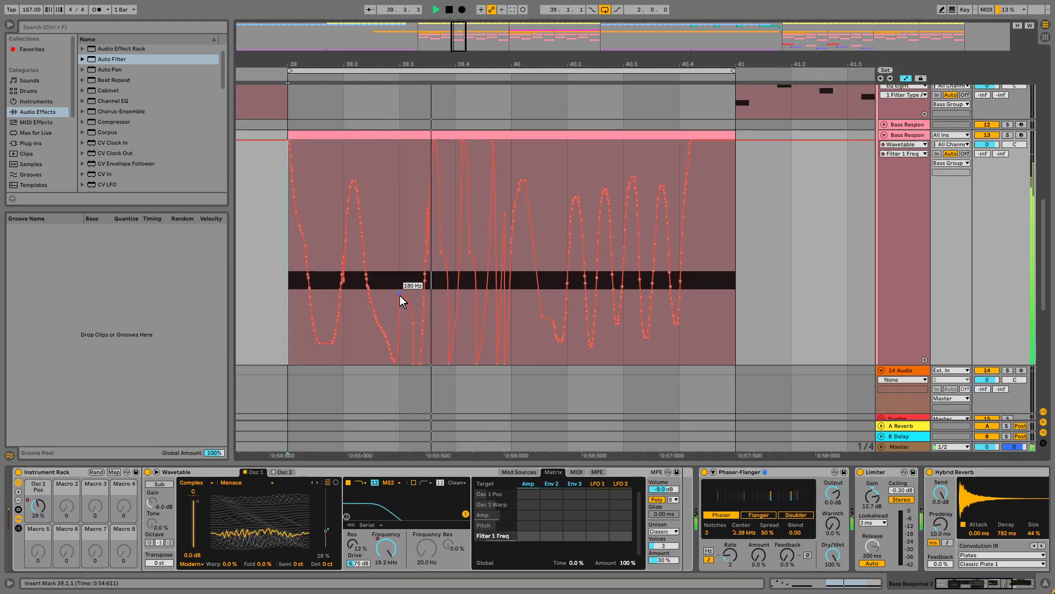
pyautogui.moveTo(399, 288); pyautogui.dragTo(400, 299)
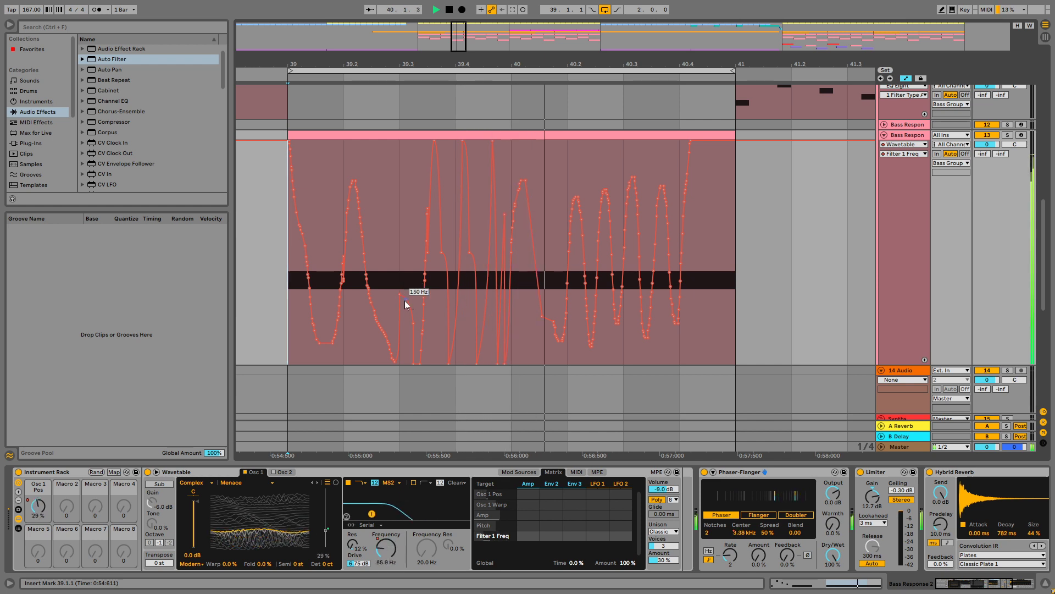
# - Compare the clip with the Phaser-Flanger off and on, and check its Feedback setting
pyautogui.click(705, 471)
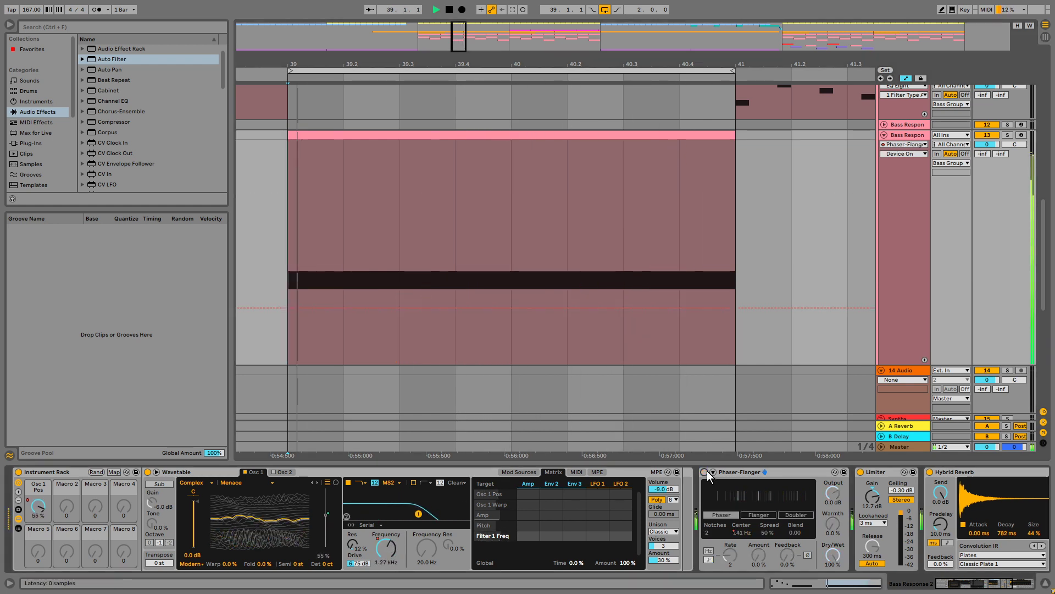
pyautogui.click(706, 472)
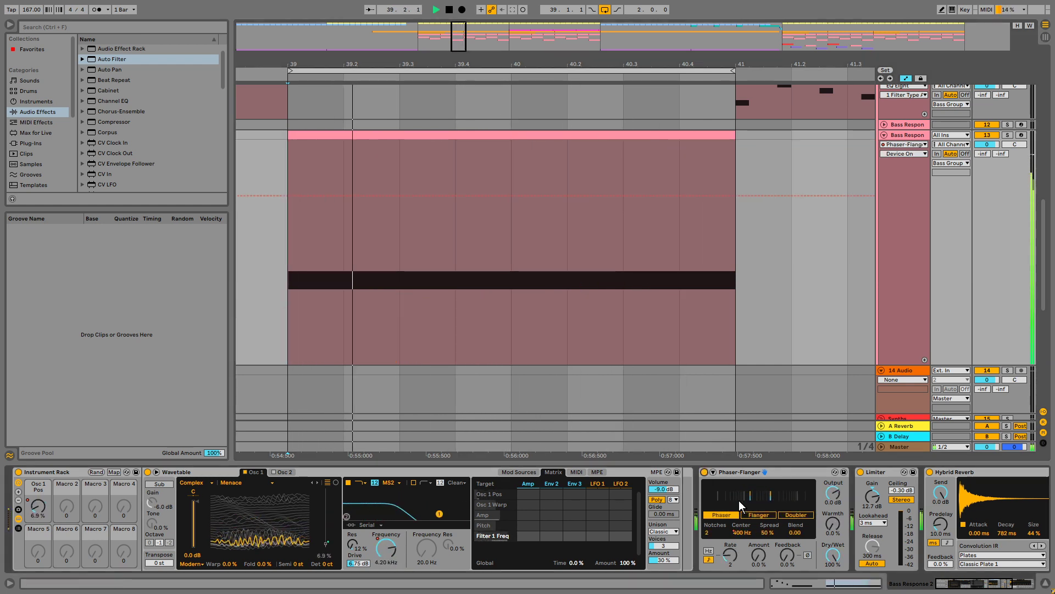
pyautogui.click(790, 557)
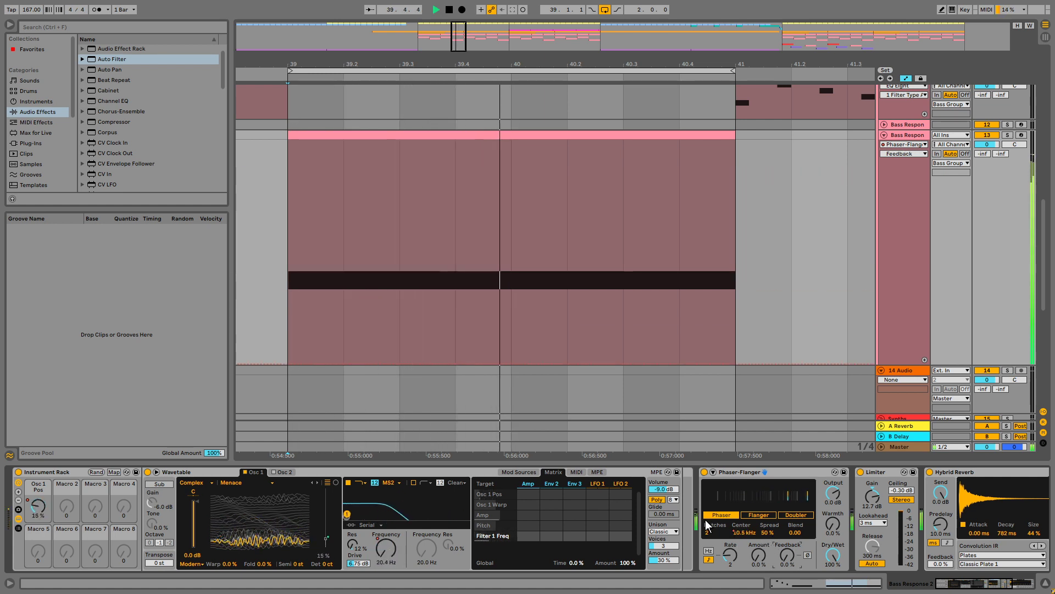
# - Replace the Filter 1 Freq automation between 40.1.1 and 40.2.1 with a rising S-curve shape
pyautogui.click(386, 547)
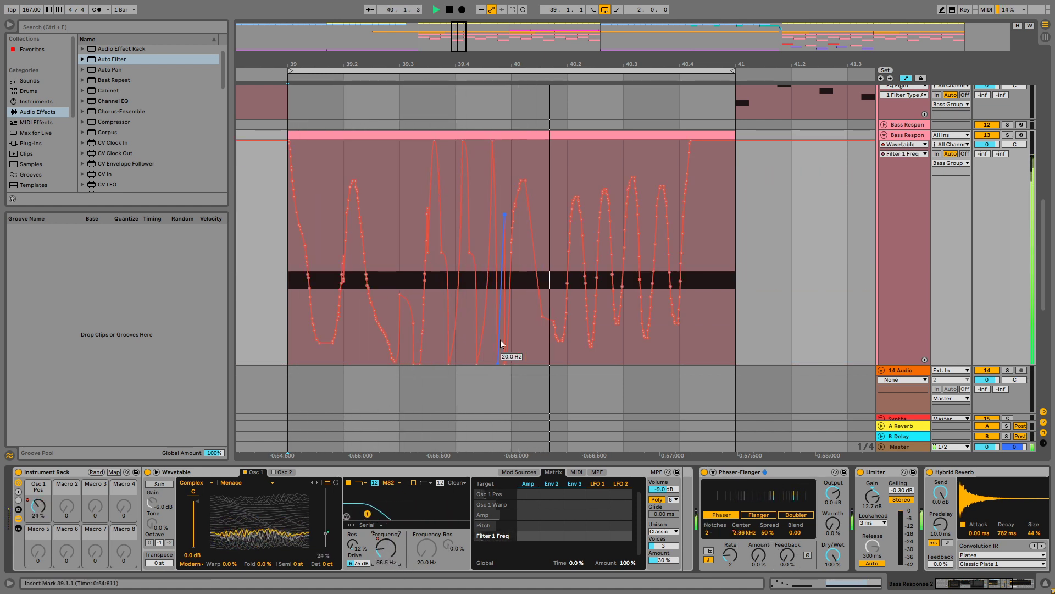
pyautogui.press('space')
pyautogui.press('space')
pyautogui.moveTo(523, 163); pyautogui.dragTo(549, 164)
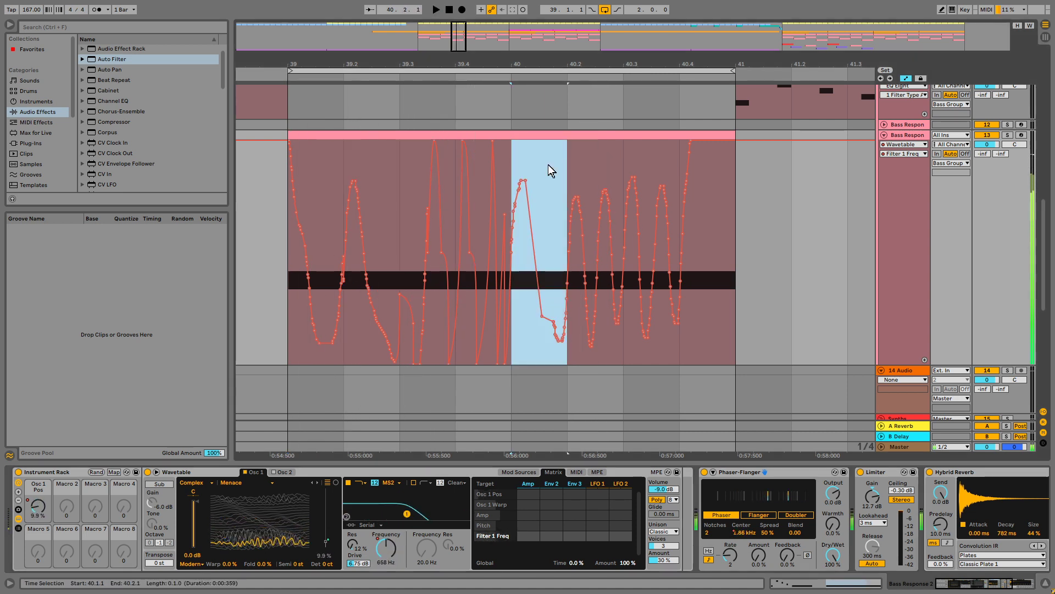
pyautogui.rightClick(548, 232)
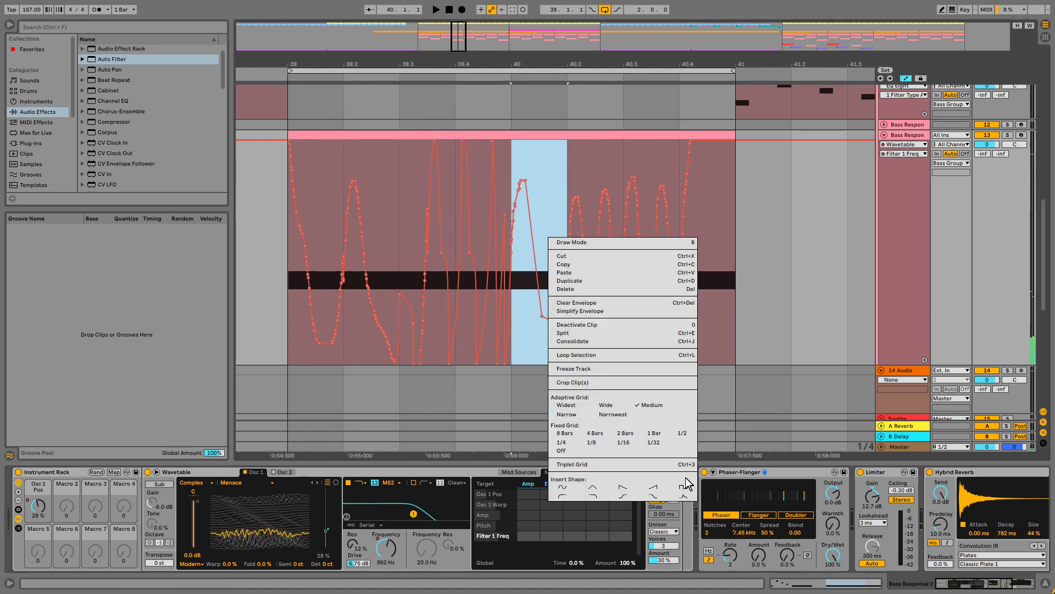
pyautogui.click(624, 495)
# - Raise the end point of the inserted curve at 40.2.1 to near the top of the frequency range and play
pyautogui.click(573, 295)
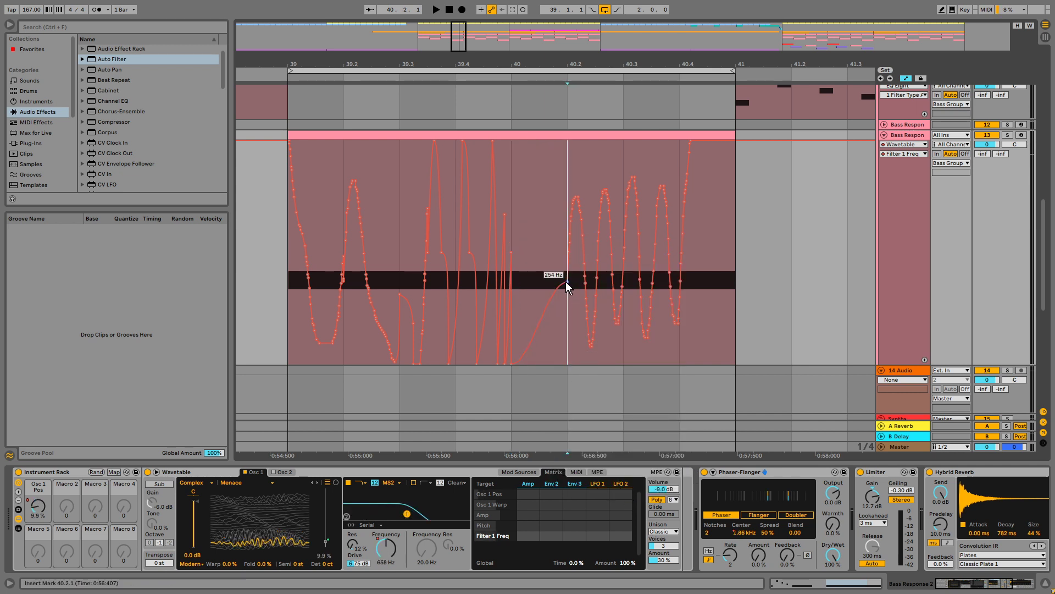
pyautogui.moveTo(565, 281); pyautogui.dragTo(567, 149)
pyautogui.press('space')
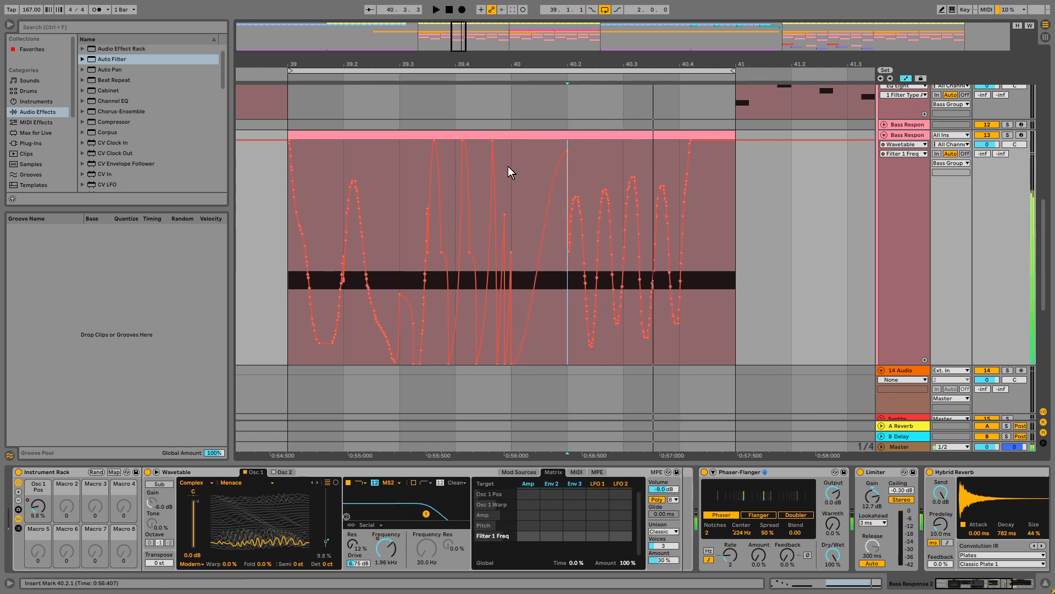
# - Add a breakpoint midway along the rising curve after 40.1.1 and pull it lower while the clip plays from 39.1.1
pyautogui.click(511, 172)
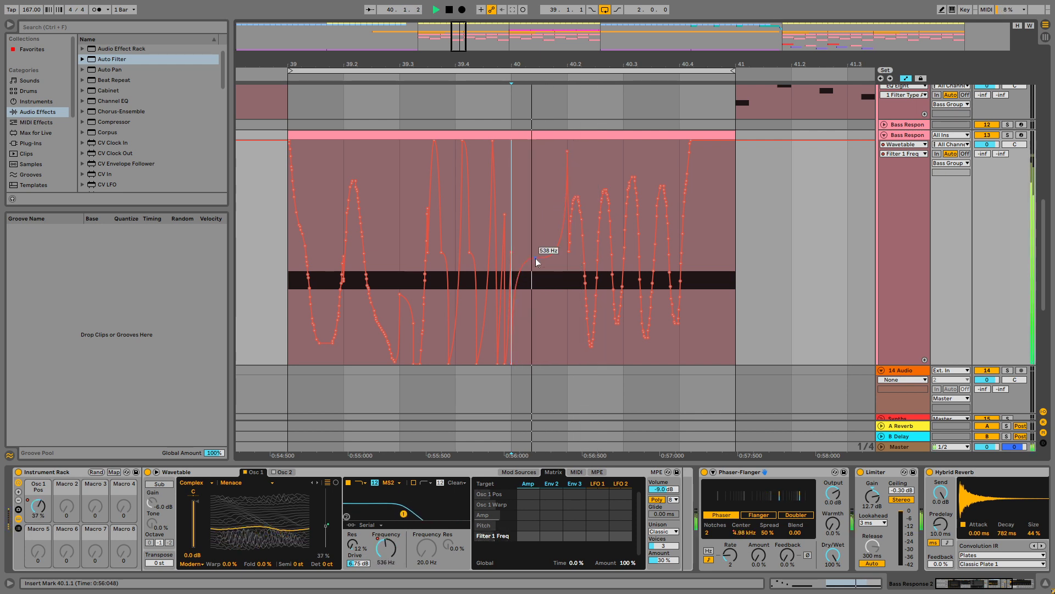
pyautogui.click(289, 266)
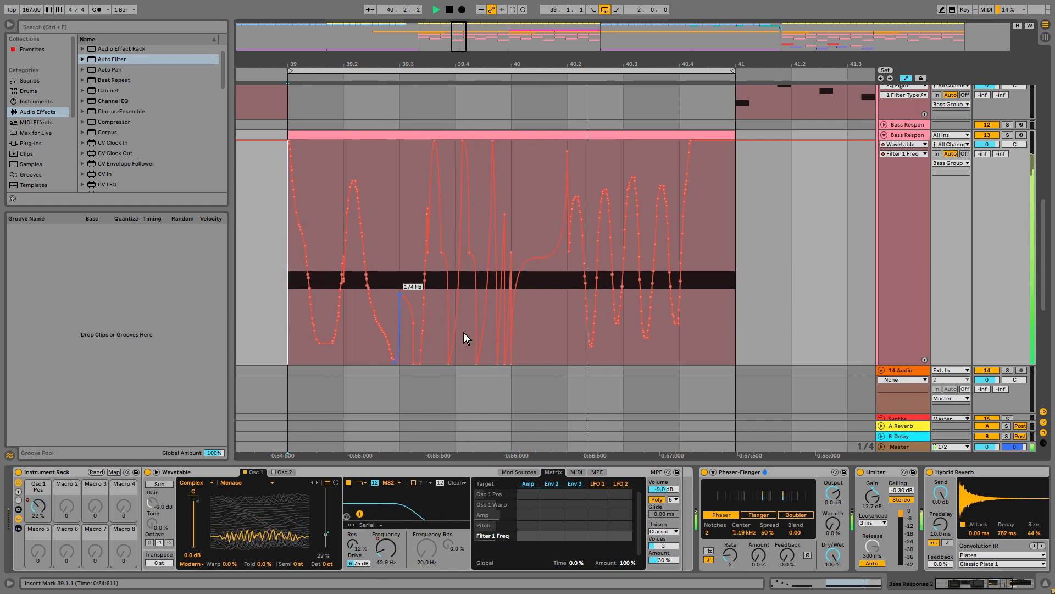
pyautogui.moveTo(534, 256); pyautogui.dragTo(538, 284)
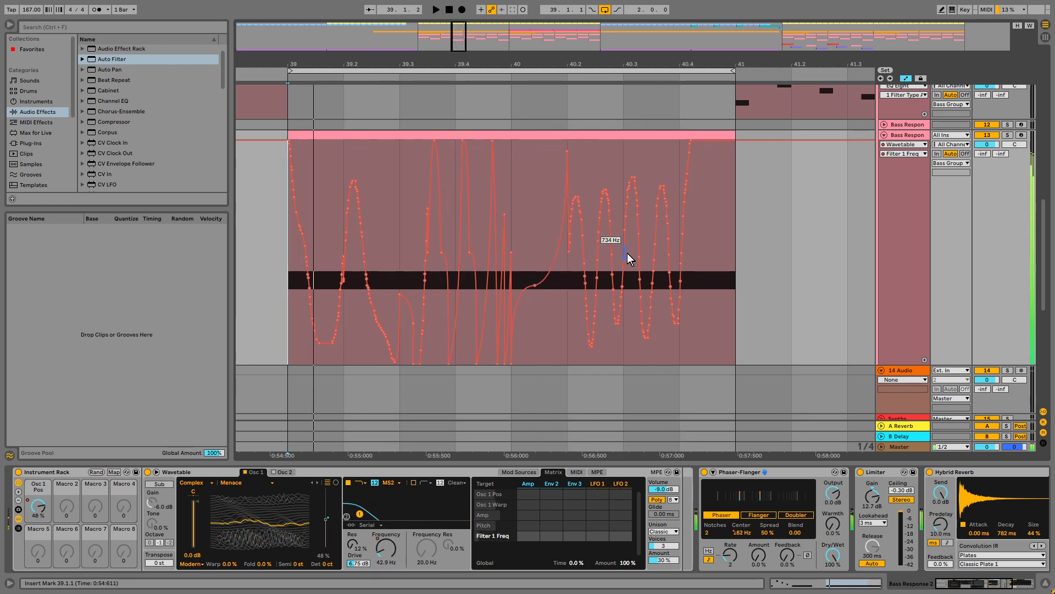
# - Replace the Filter 1 Freq automation between 40.2.1 and 40.2.3 with a sine shape and squash its peak lower
pyautogui.press('space')
pyautogui.press('+')
pyautogui.moveTo(460, 38); pyautogui.dragTo(461, 47)
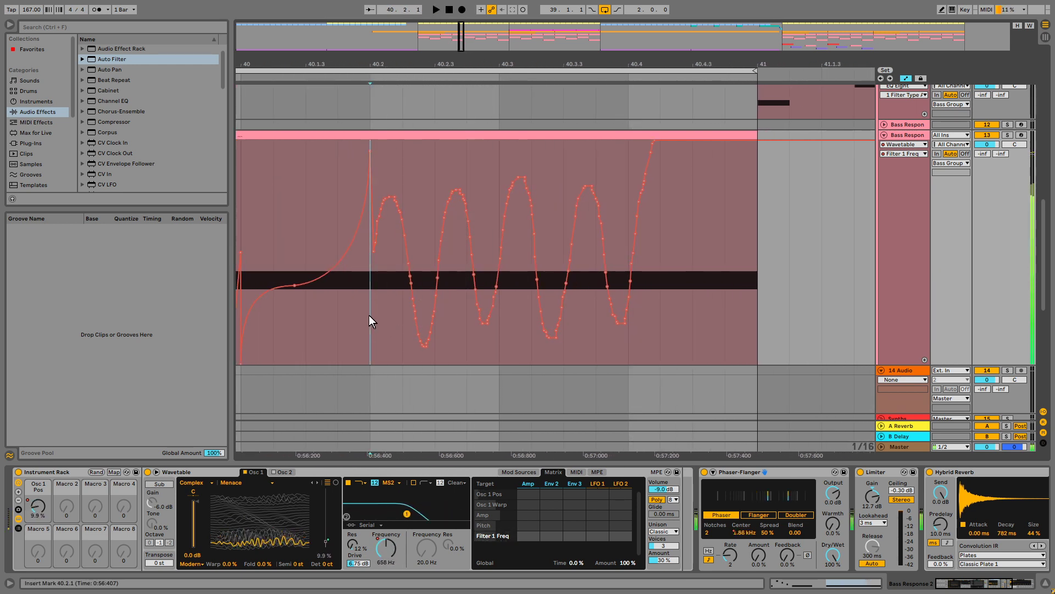
pyautogui.moveTo(368, 315); pyautogui.dragTo(430, 302)
pyautogui.rightClick(421, 273)
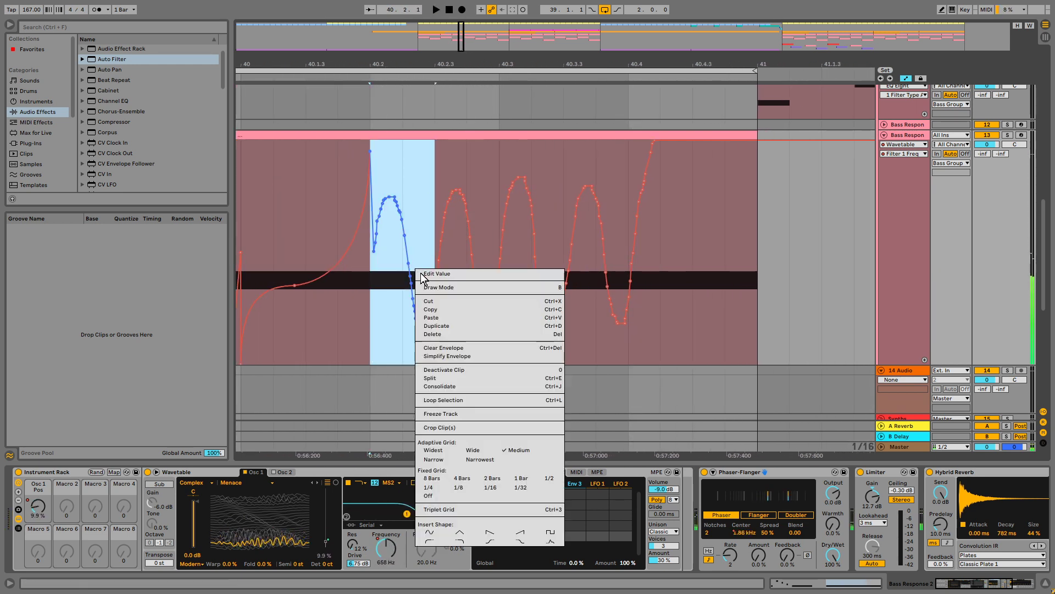
pyautogui.click(424, 531)
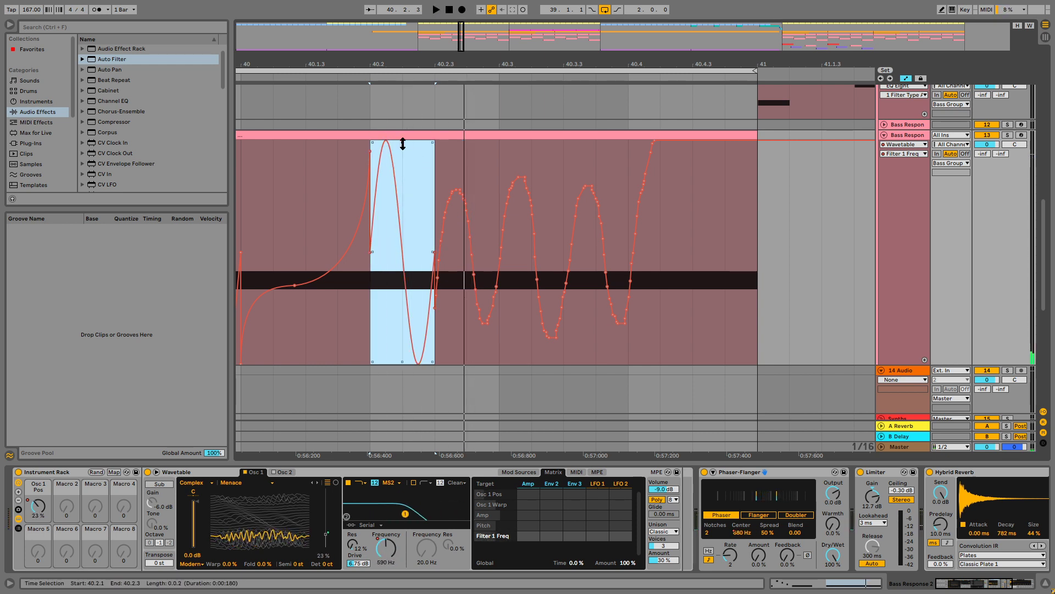
pyautogui.moveTo(402, 138); pyautogui.dragTo(403, 192)
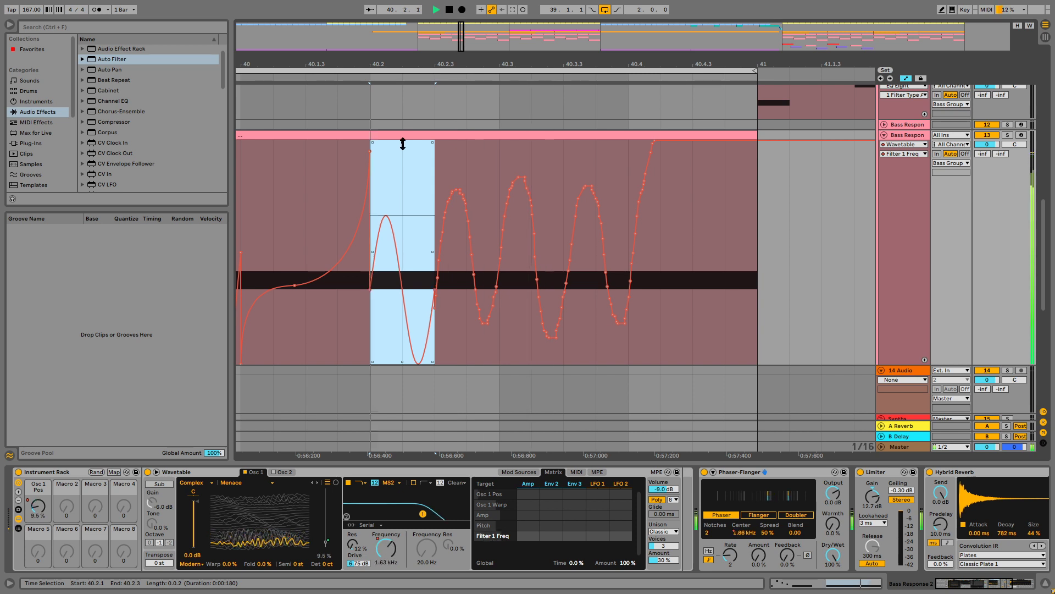
# - Duplicate the sine cycle three times up to 40.4.1, shifting the repeats higher so the wobble gradually rises in frequency
pyautogui.hotkey('ctrl', 'd')
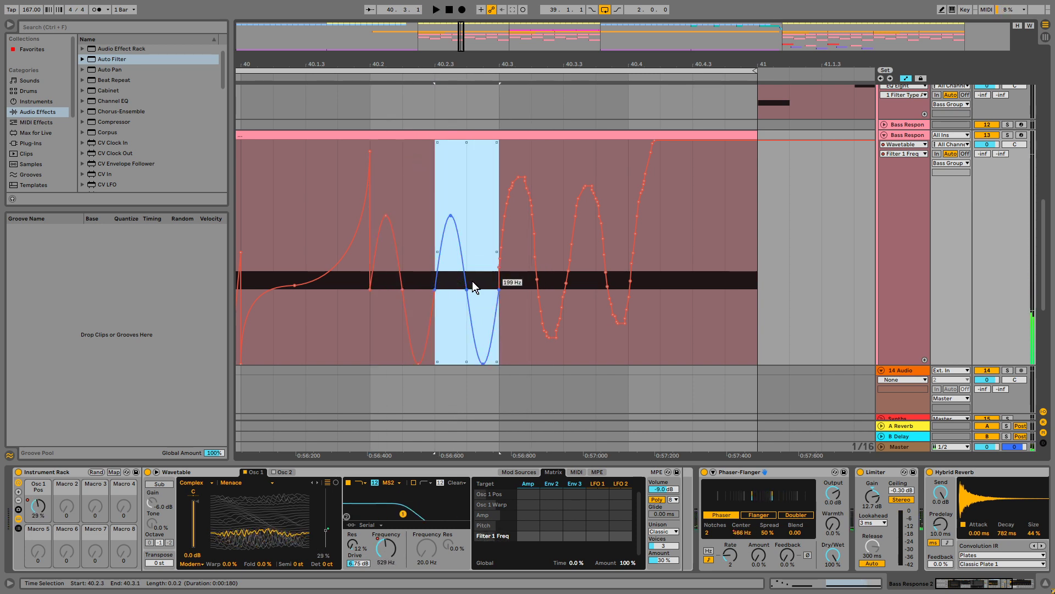
pyautogui.hotkey('ctrl', 'd')
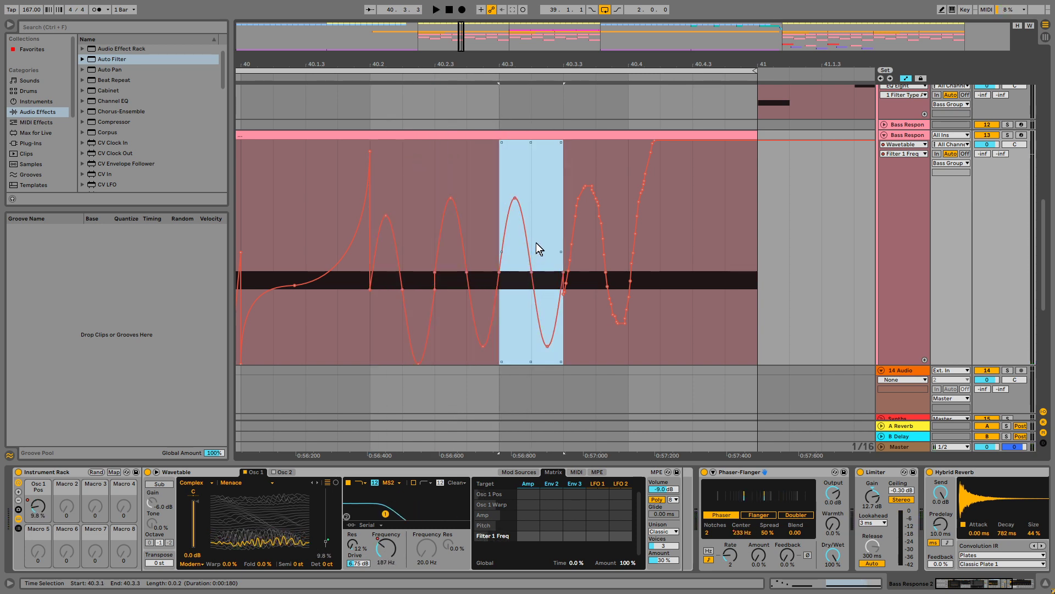
pyautogui.hotkey('ctrl', 'd')
pyautogui.click(597, 219)
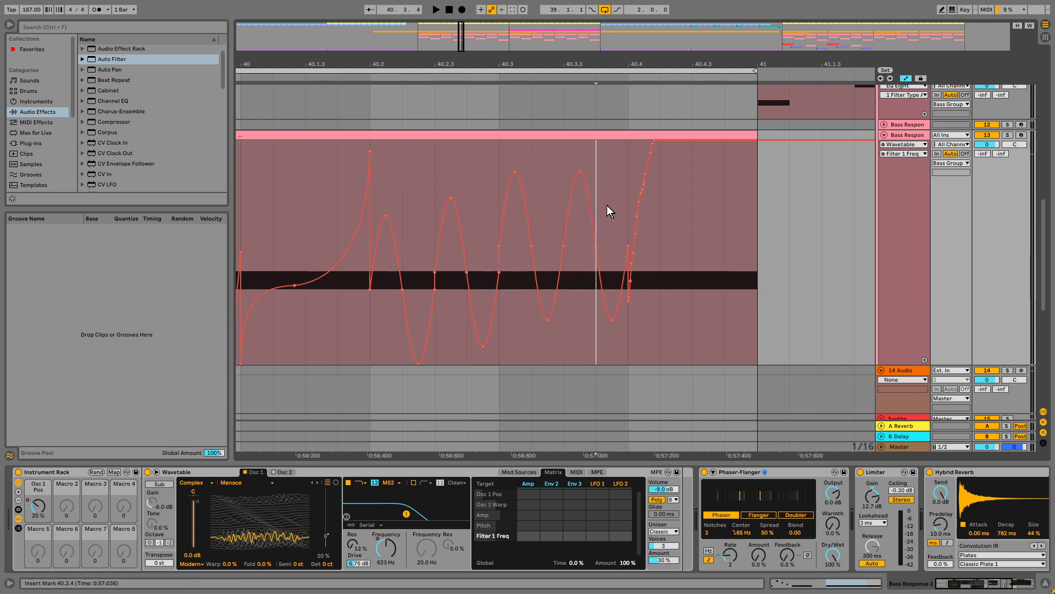
pyautogui.moveTo(562, 323); pyautogui.dragTo(627, 332)
pyautogui.press('space')
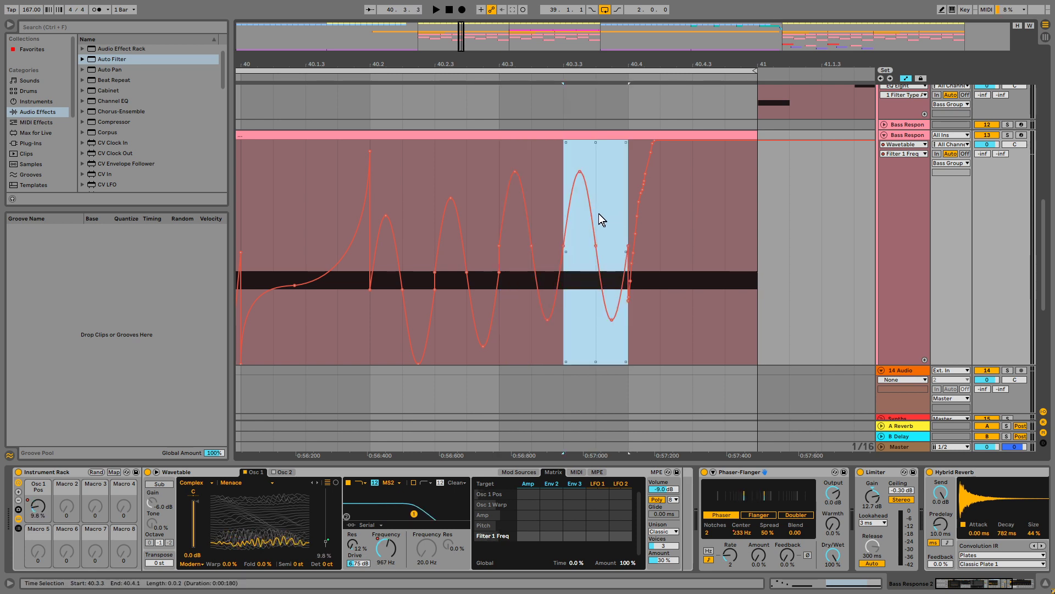
# - Play from 40.2.1, add a Filter 1 Freq breakpoint at the clip's end and pull it down to 20.0 Hz
pyautogui.click(374, 337)
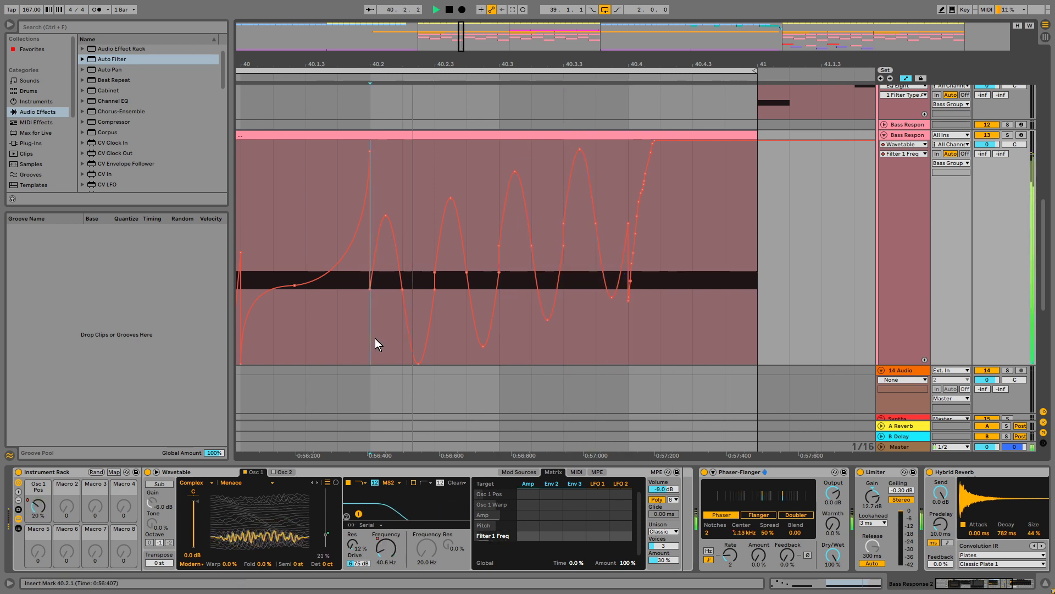
pyautogui.press('space')
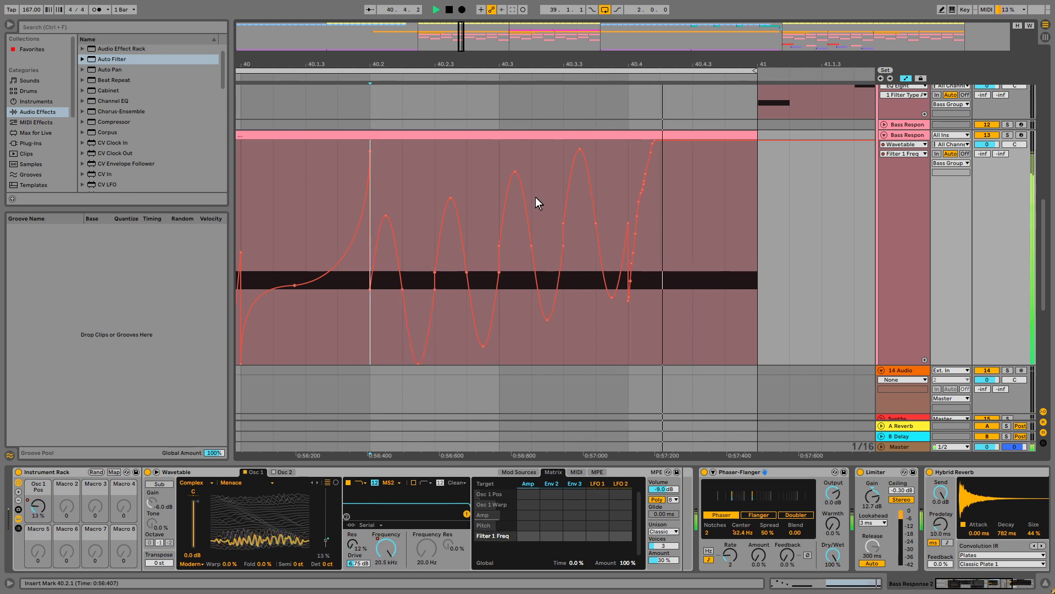
pyautogui.click(696, 177)
pyautogui.moveTo(724, 144); pyautogui.dragTo(726, 363)
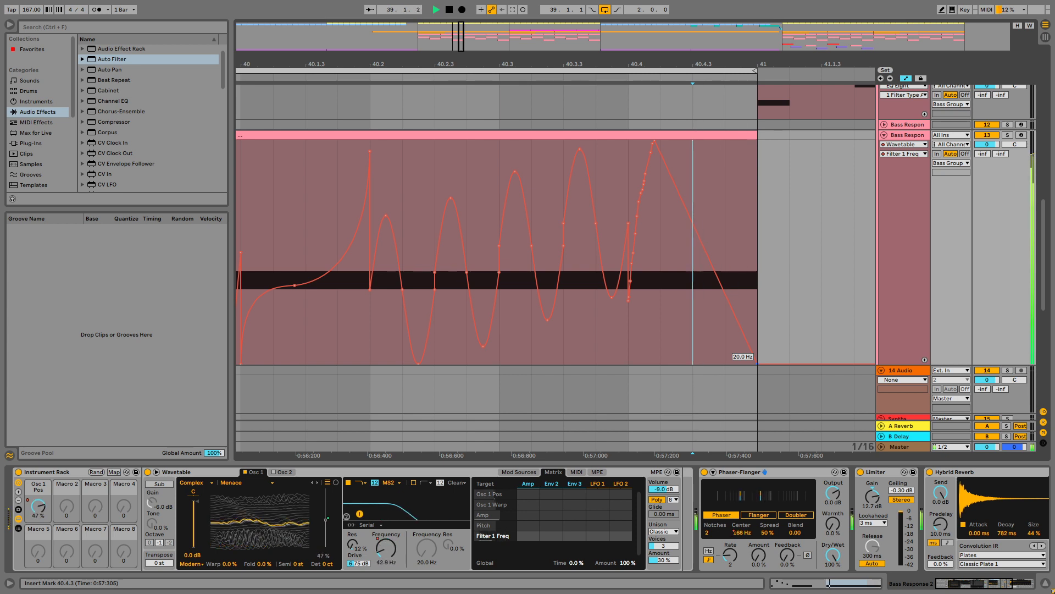
pyautogui.click(602, 357)
pyautogui.press('space')
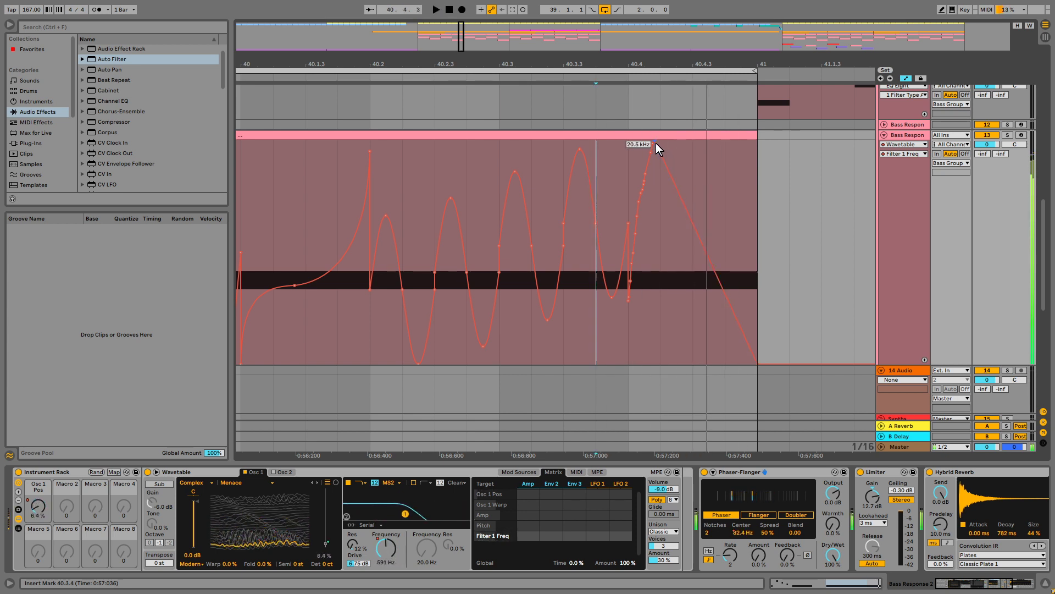
# - Place the final peak at 40.4.3, delete the old automation points between 40.4.1 and 40.4.3, and play from 40.1.3
pyautogui.moveTo(671, 190); pyautogui.dragTo(635, 209)
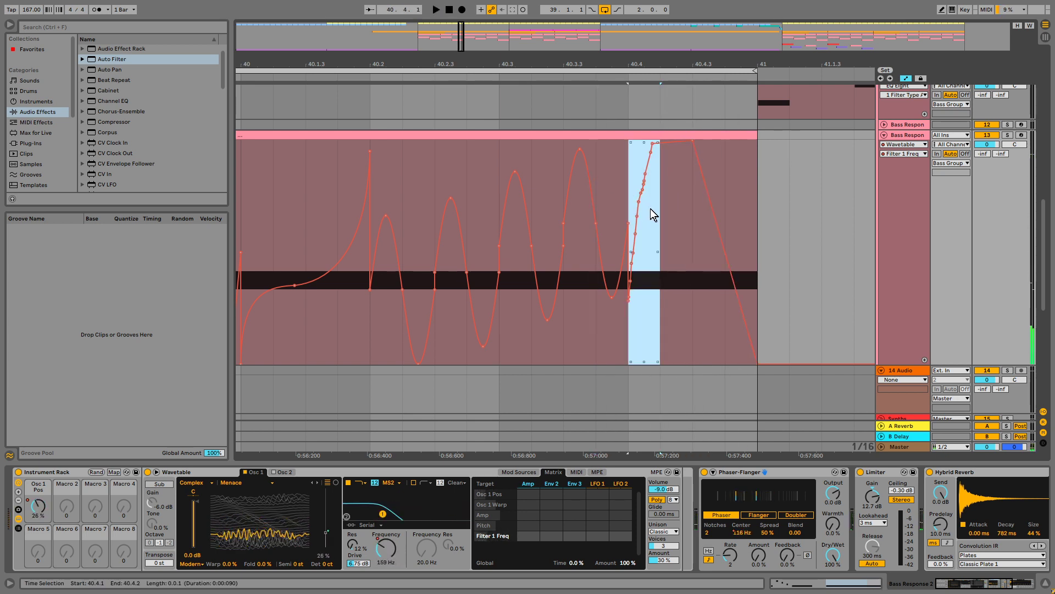
pyautogui.press('+')
pyautogui.press('-')
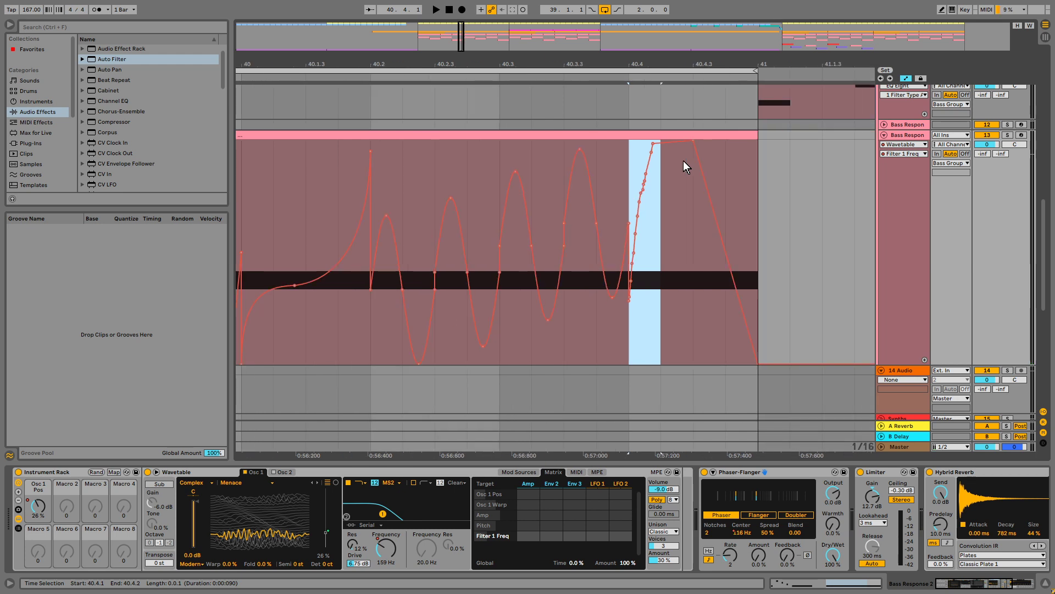
pyautogui.moveTo(688, 164); pyautogui.dragTo(624, 187)
pyautogui.press('Delete')
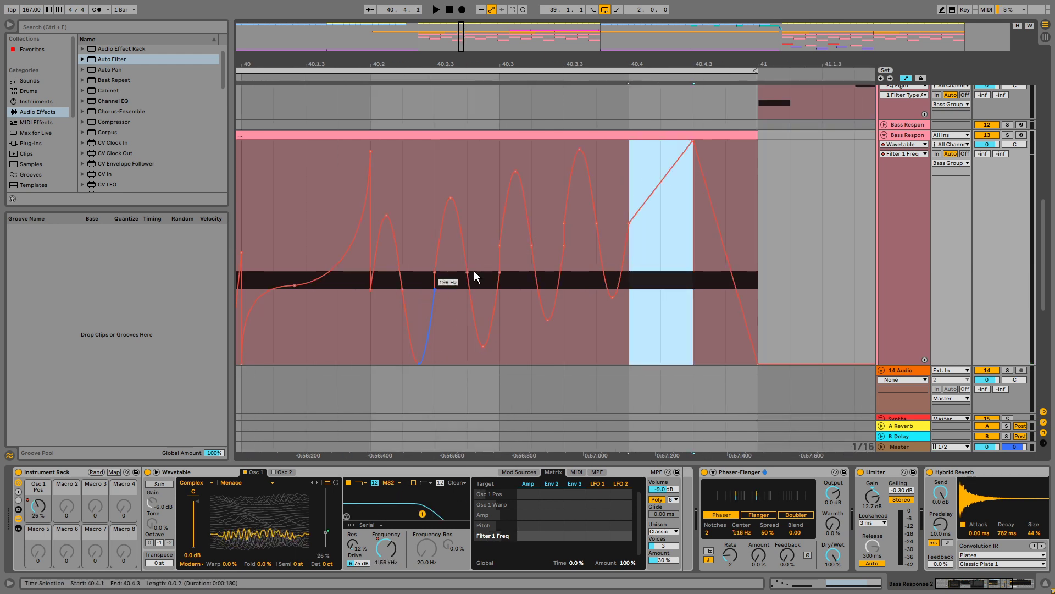
pyautogui.click(315, 338)
pyautogui.press('space')
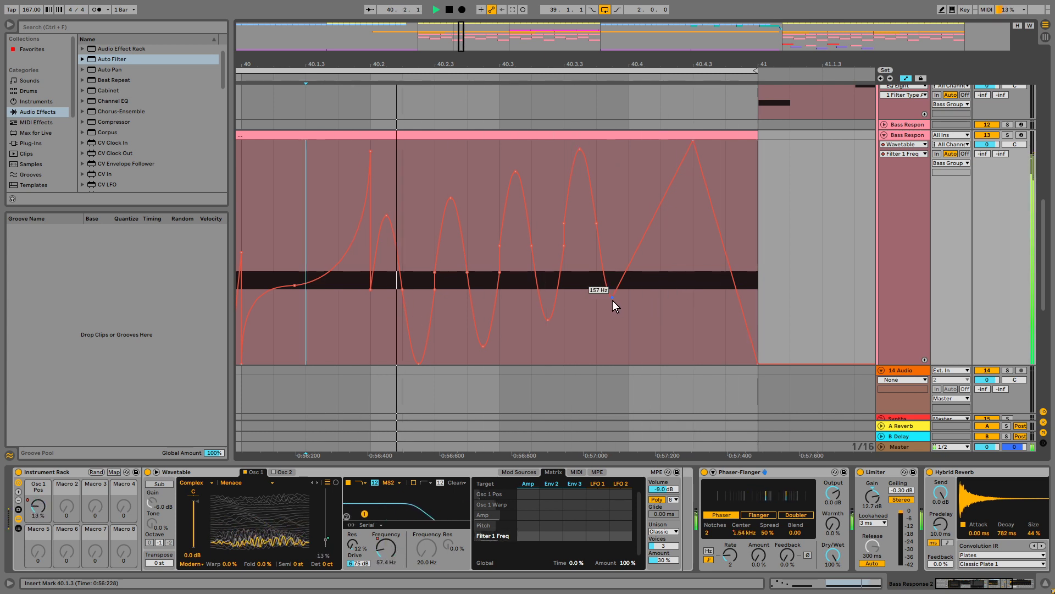
# - Move the last trough to 40.4.1 at about 31.7 Hz and bend the rise to the 40.4.3 peak into a curve
pyautogui.moveTo(613, 297); pyautogui.dragTo(628, 319)
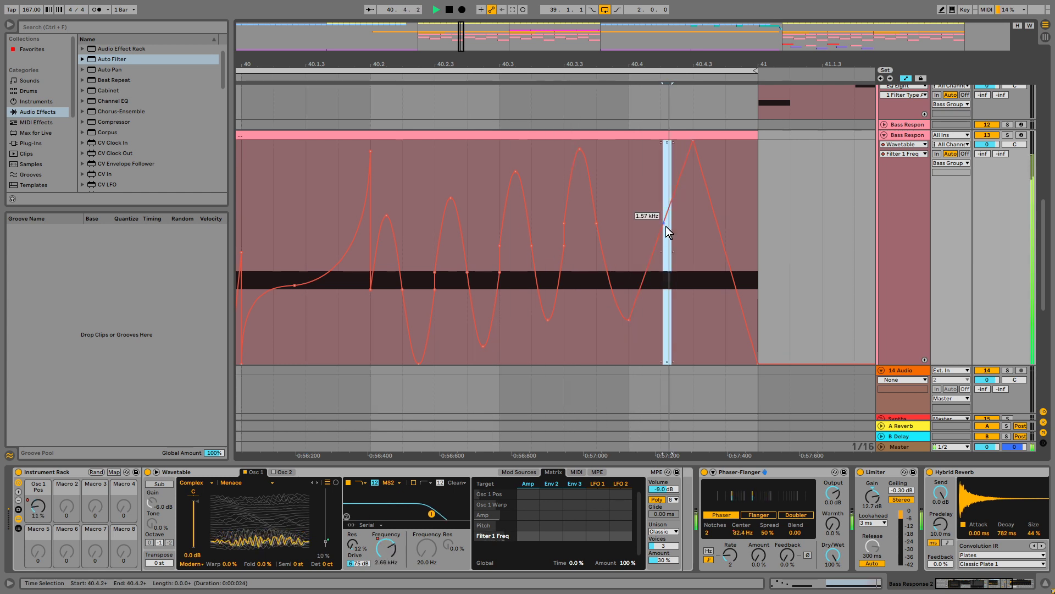
pyautogui.press('space')
pyautogui.press('space')
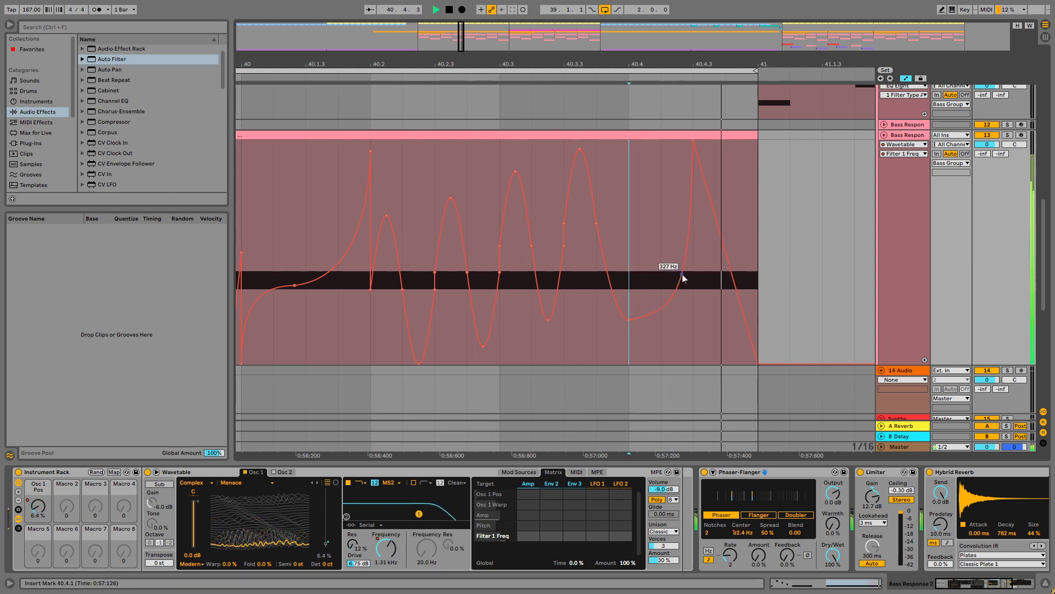
pyautogui.click(381, 323)
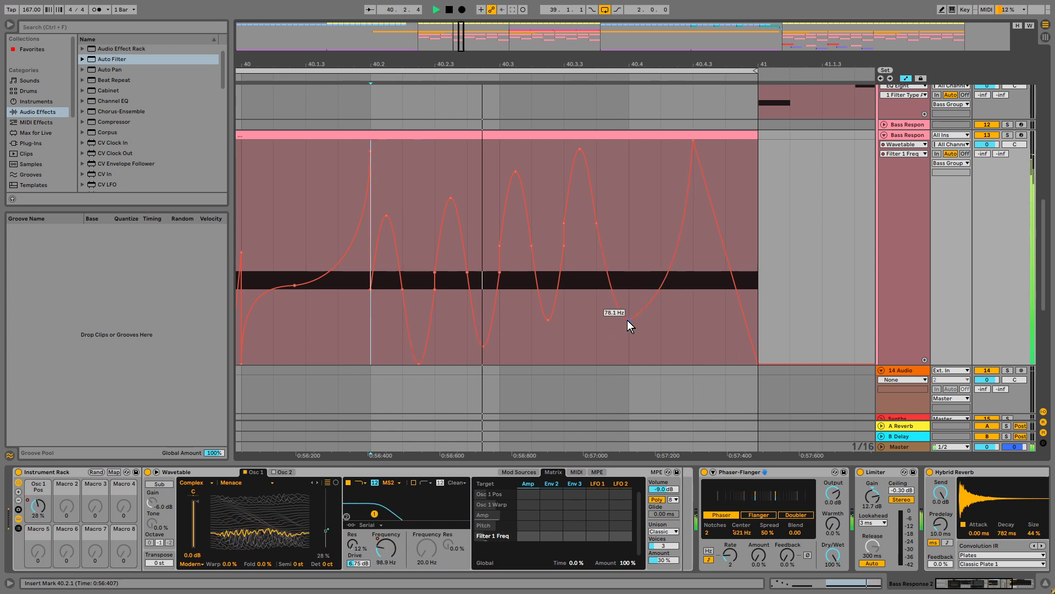
pyautogui.moveTo(628, 320); pyautogui.dragTo(629, 339)
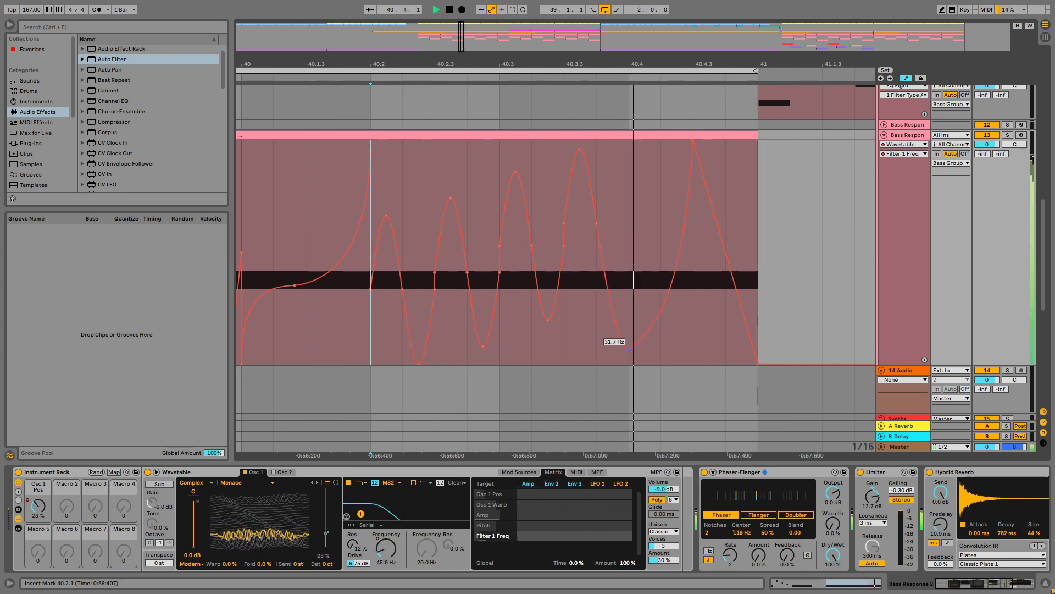
# - Try an extra low breakpoint at about 40.4.2 between the last trough and the final peak during playback
pyautogui.press('space')
pyautogui.moveTo(655, 330); pyautogui.dragTo(662, 358)
pyautogui.press('space')
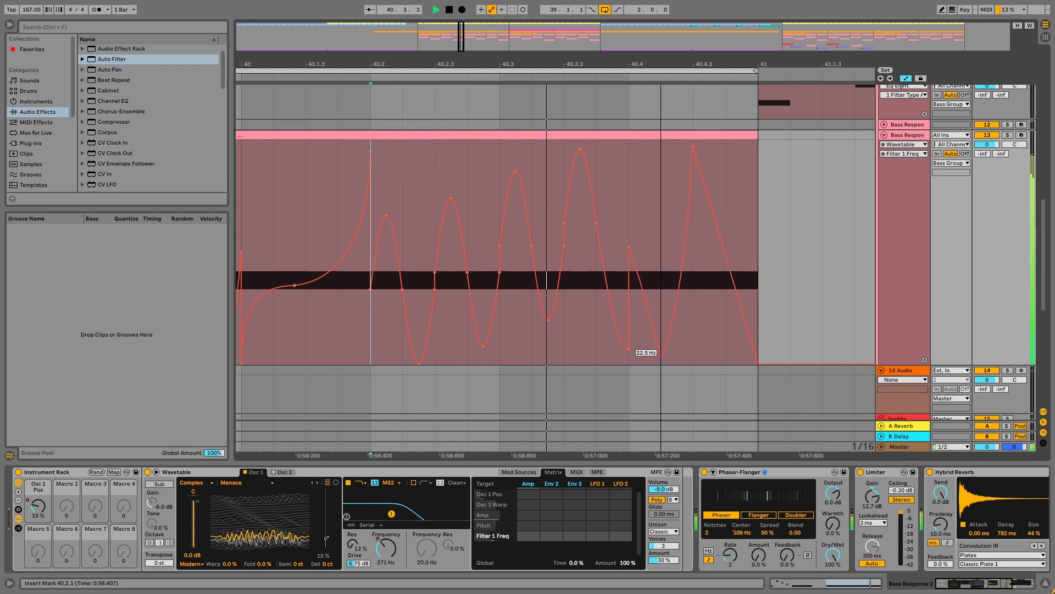
pyautogui.click(661, 360)
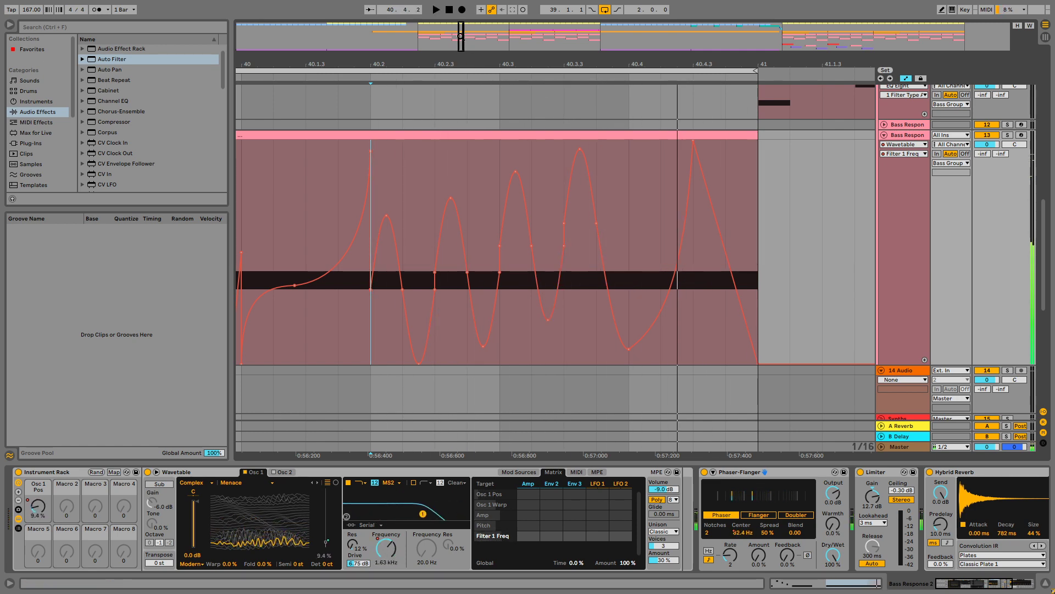
# - Play the arrangement from 37.1.1 to hear the bass call followed by the response clip
pyautogui.moveTo(461, 36); pyautogui.dragTo(409, 216)
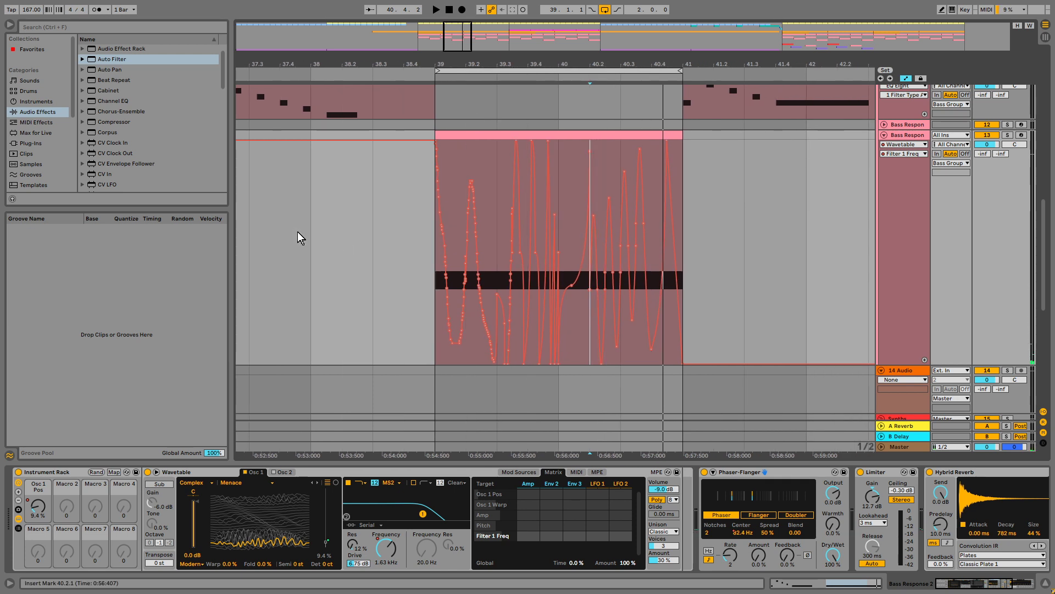
pyautogui.hscroll(-5, 344, 279)
pyautogui.click(319, 290)
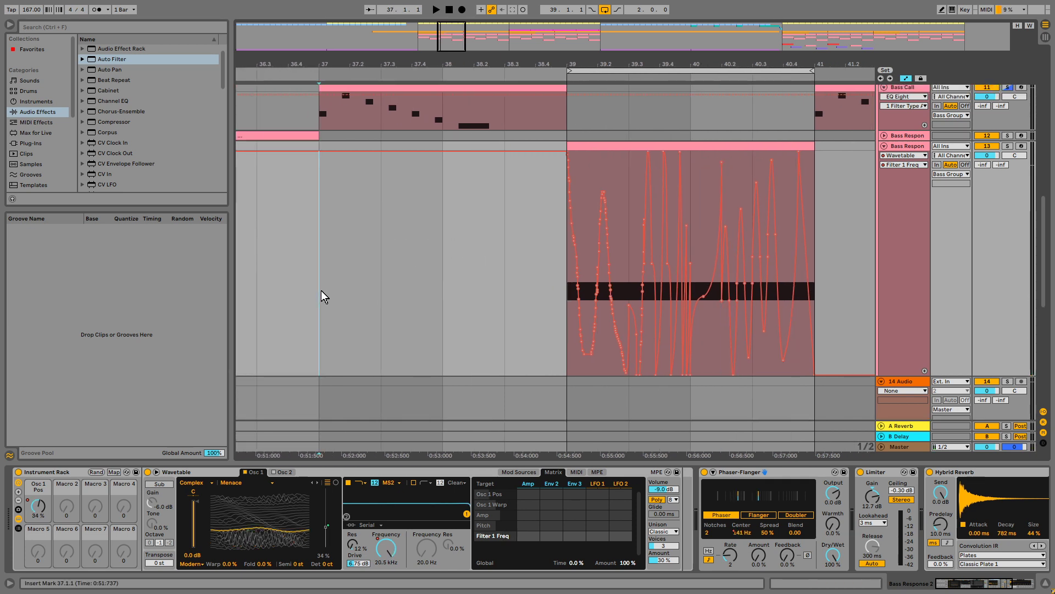
pyautogui.press('space')
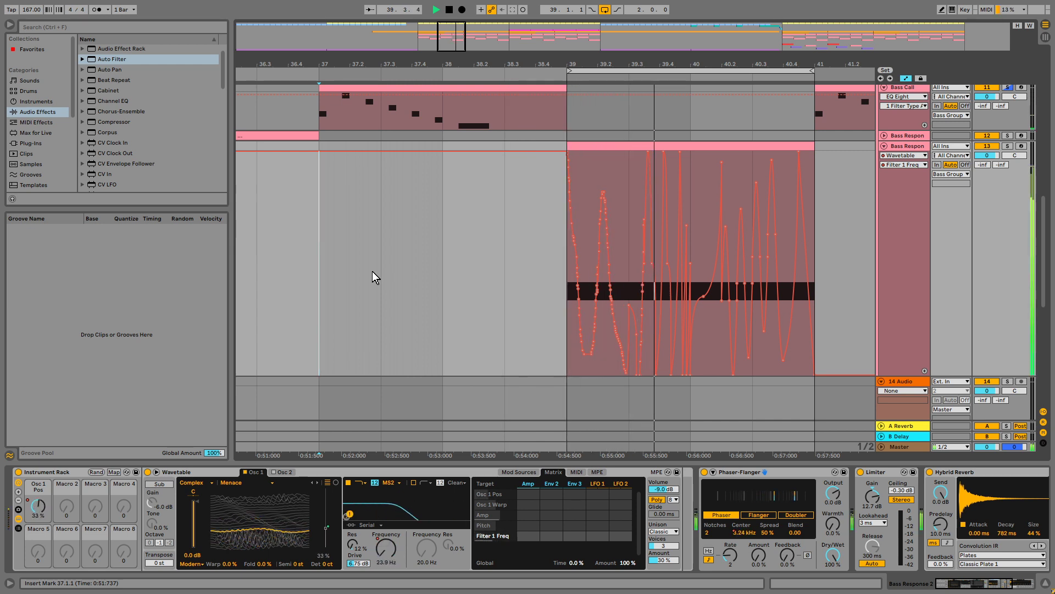
pyautogui.scroll(-2, 670, 256)
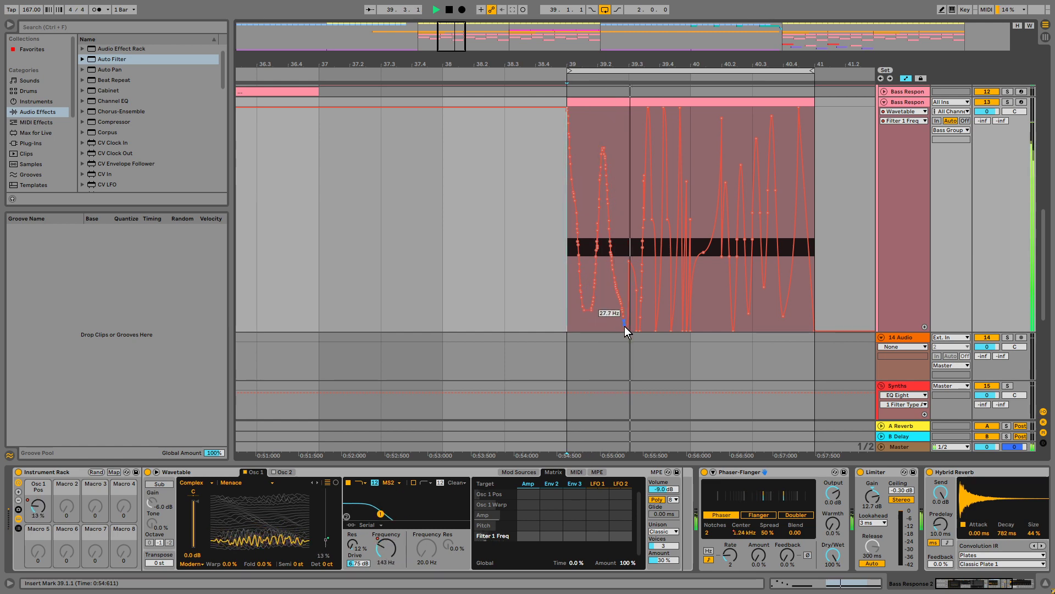
# - Compress the Filter 1 Freq automation between 39.1.1 and 41.1.1 from below so its lowest points sit slightly higher
pyautogui.moveTo(569, 328); pyautogui.dragTo(795, 308)
pyautogui.moveTo(691, 329); pyautogui.dragTo(691, 289)
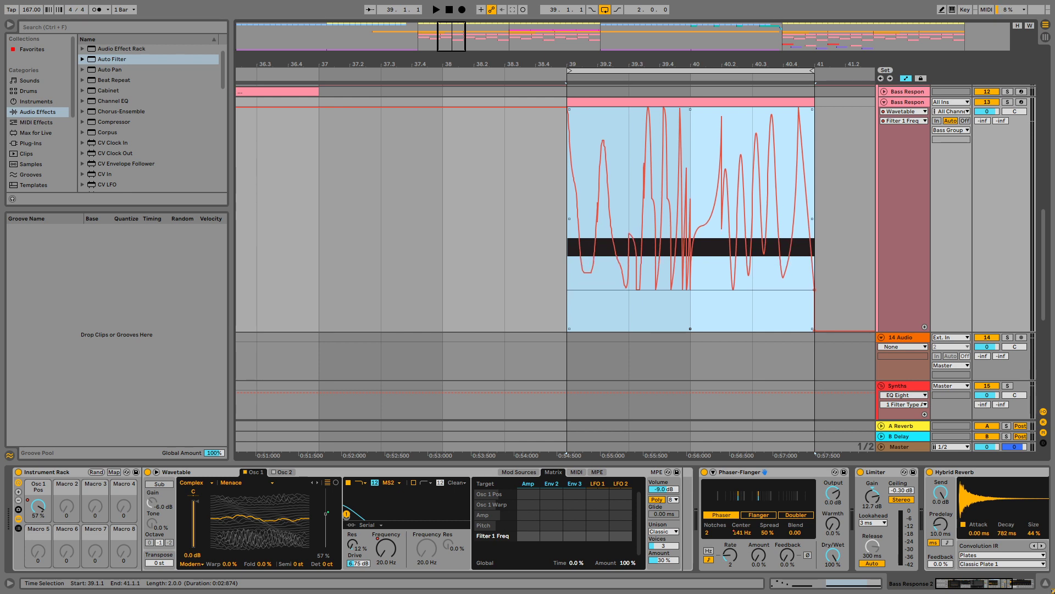
pyautogui.press('space')
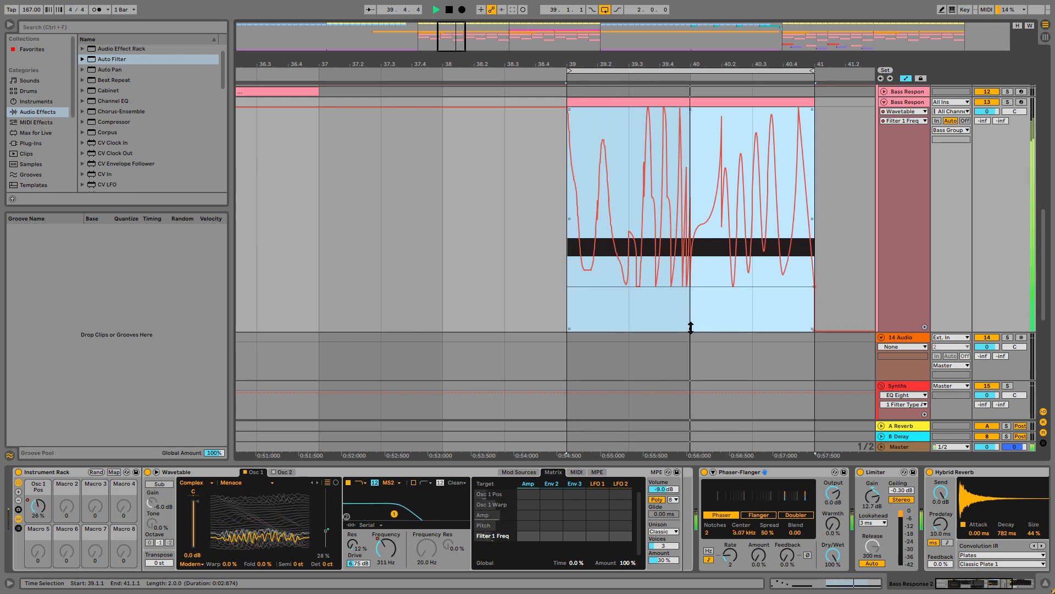
pyautogui.moveTo(688, 327); pyautogui.dragTo(689, 328)
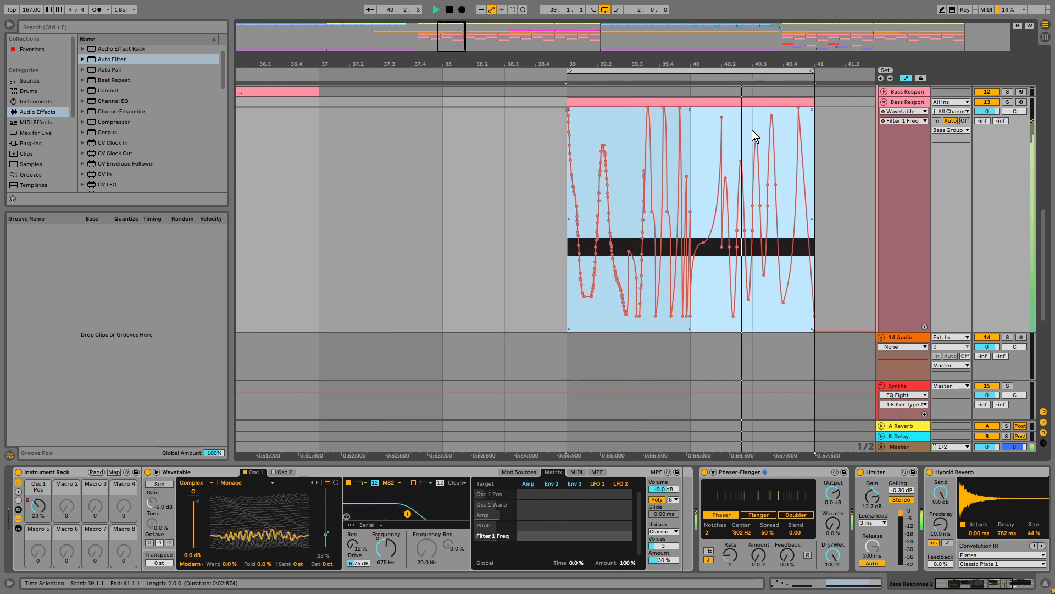
pyautogui.press('space')
# - Replace the Filter 1 Freq automation between 40.2.1 and 40.2.3 with a falling ramp shape
pyautogui.moveTo(460, 42); pyautogui.dragTo(463, 88)
pyautogui.moveTo(555, 306); pyautogui.dragTo(614, 309)
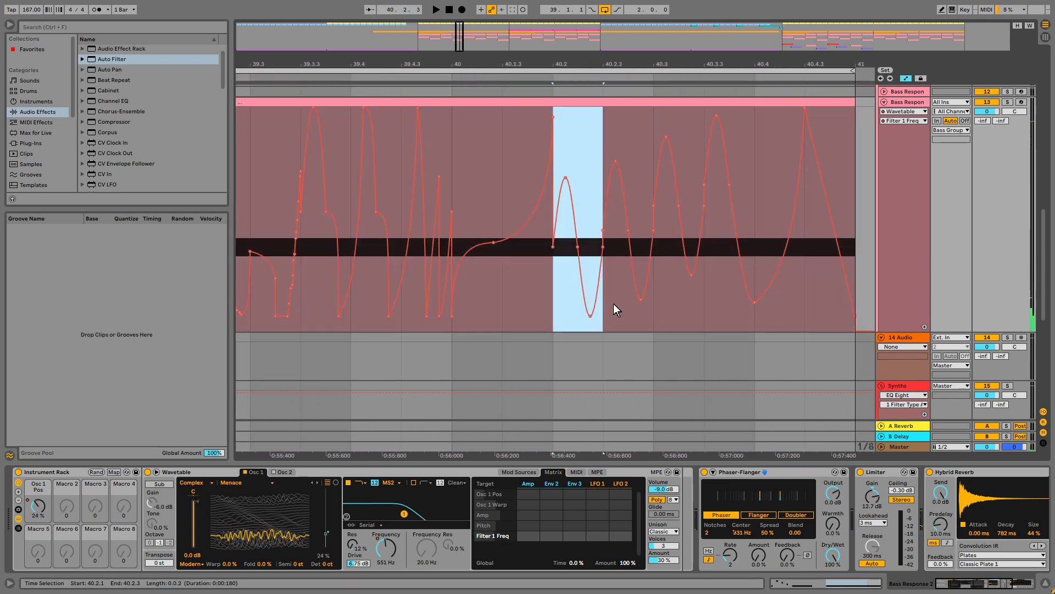
pyautogui.rightClick(550, 291)
pyautogui.click(590, 135)
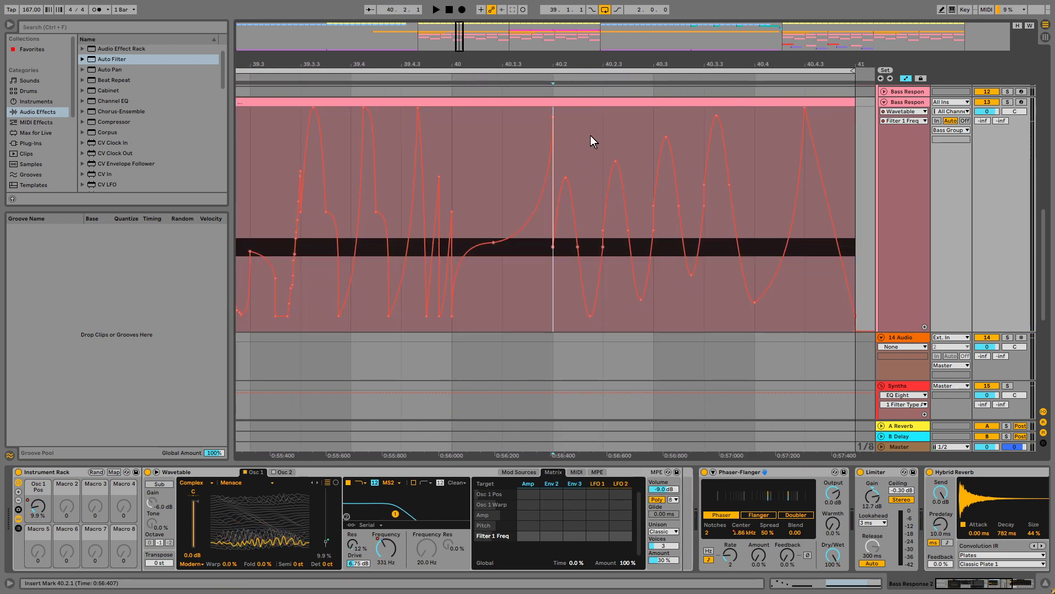
pyautogui.keyDown('shift'); pyautogui.click(599, 145); pyautogui.keyUp('shift')
pyautogui.rightClick(591, 189)
pyautogui.click(659, 443)
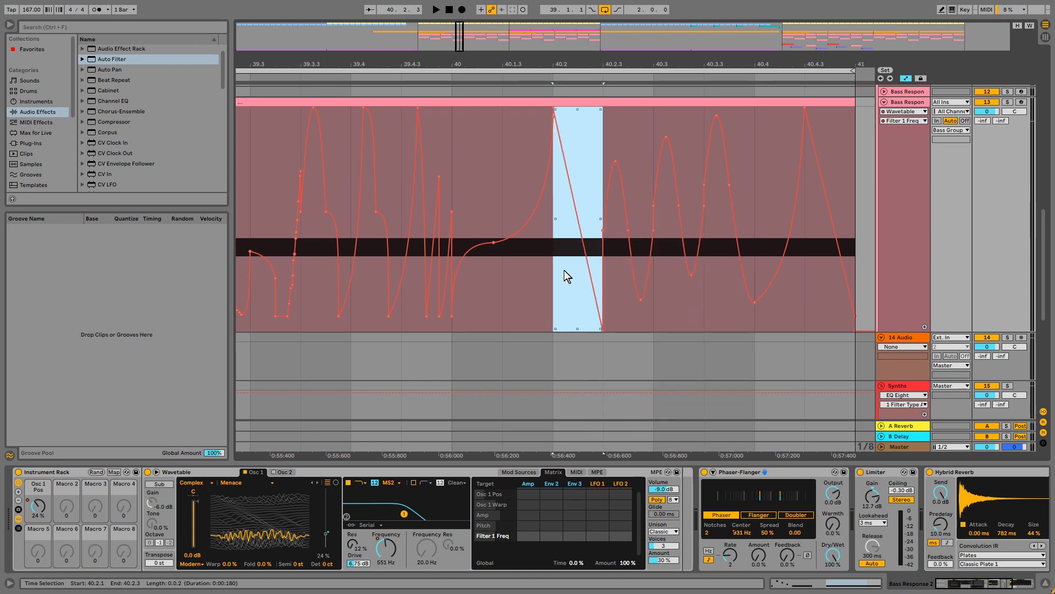
# - Duplicate the falling ramp three times up to 40.4.1 and play the clip from 40.2.1
pyautogui.press('space')
pyautogui.hotkey('ctrl', 'd')
pyautogui.hotkey('ctrl', 'd')
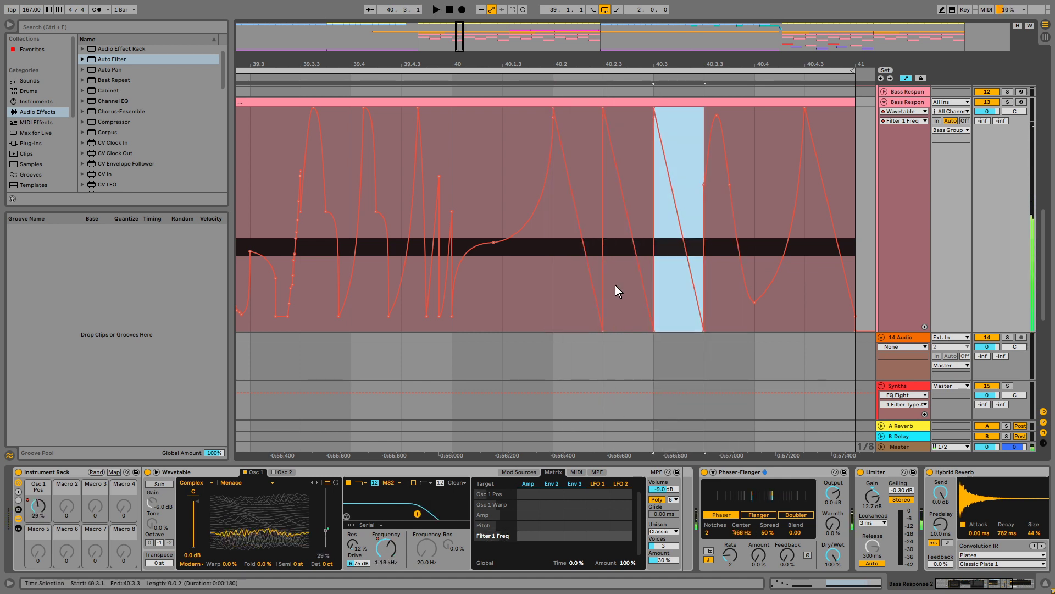
pyautogui.hotkey('ctrl', 'd')
pyautogui.click(553, 299)
pyautogui.press('space')
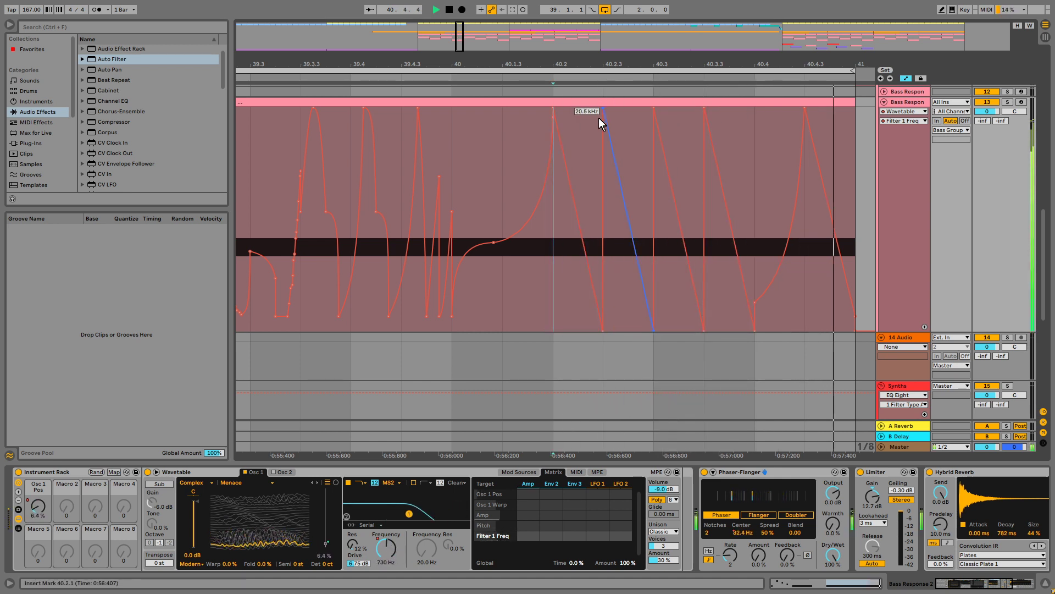
# - Lower the Filter 1 Freq automation peak at 40.2.3 to about 624 Hz and play the clip from 40.2.1
pyautogui.moveTo(607, 116); pyautogui.dragTo(607, 222)
pyautogui.moveTo(611, 115); pyautogui.dragTo(612, 33)
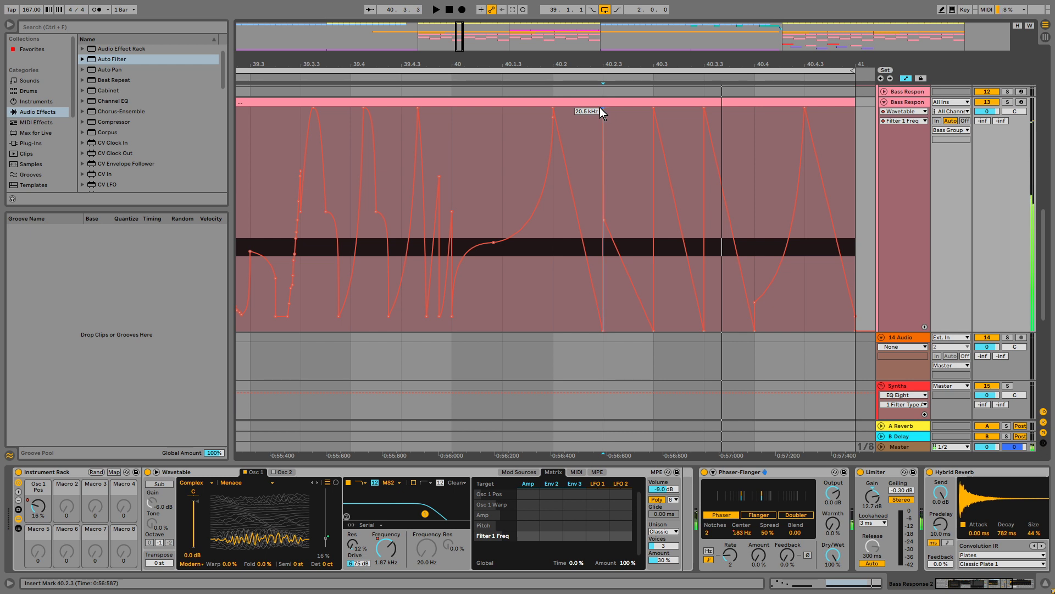
pyautogui.press('space')
pyautogui.click(558, 274)
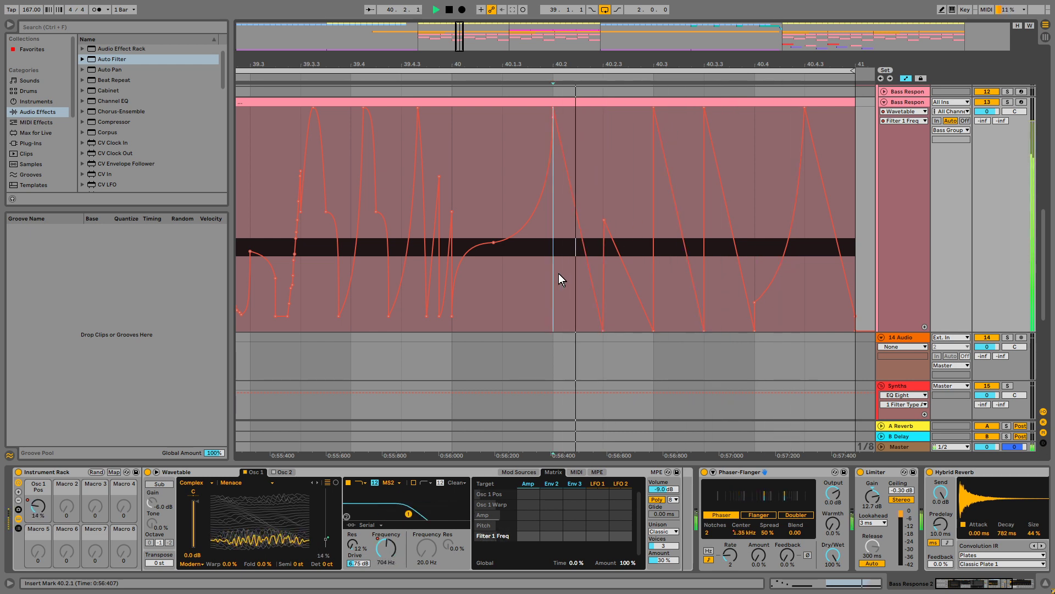
pyautogui.press('space')
# - Lower the Filter 1 Freq peak at 40.3.3 to about 1.62 kHz and listen to the change
pyautogui.moveTo(705, 108); pyautogui.dragTo(704, 189)
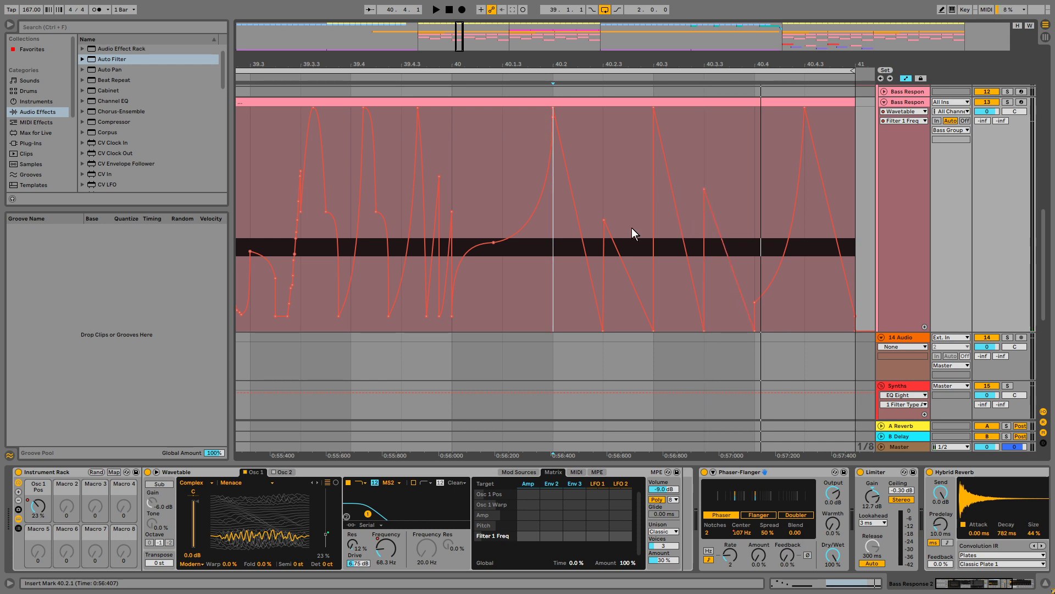
pyautogui.press('space')
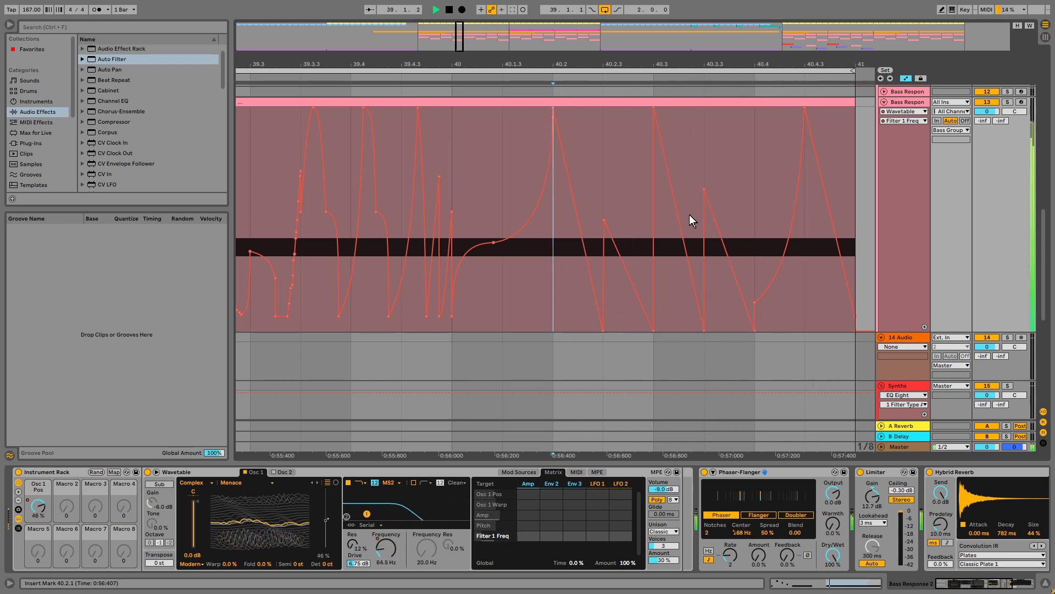
pyautogui.press('space')
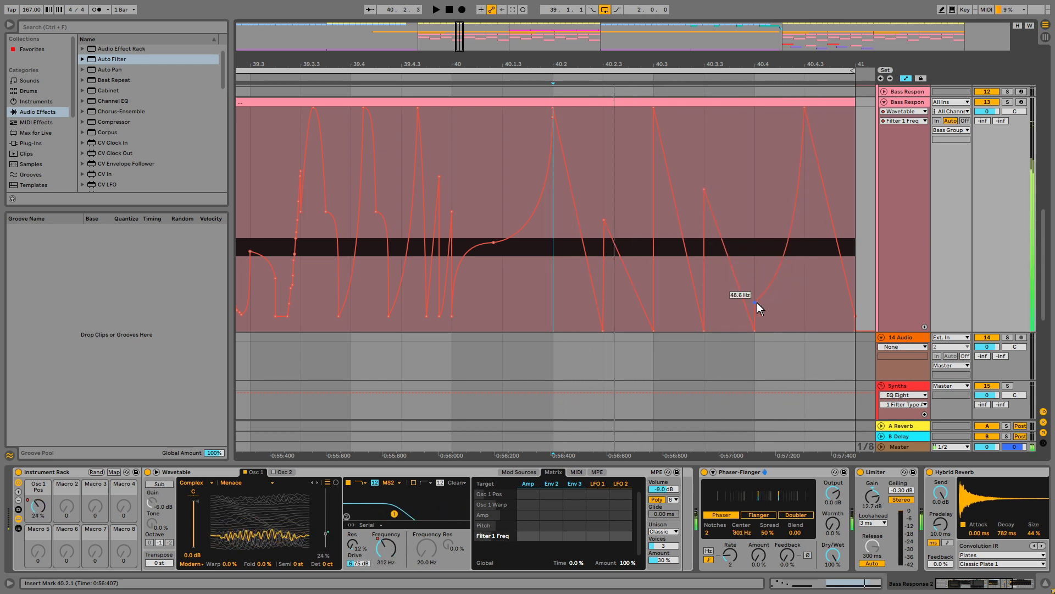
# - Narrow the grid to 1/16, move the low breakpoint at 40.4.1 to 40.4.2 at 20 Hz, and raise the 40.4.1 peak to the maximum
pyautogui.hotkey('ctrl', '1')
pyautogui.moveTo(753, 302); pyautogui.dragTo(780, 334)
pyautogui.press('space')
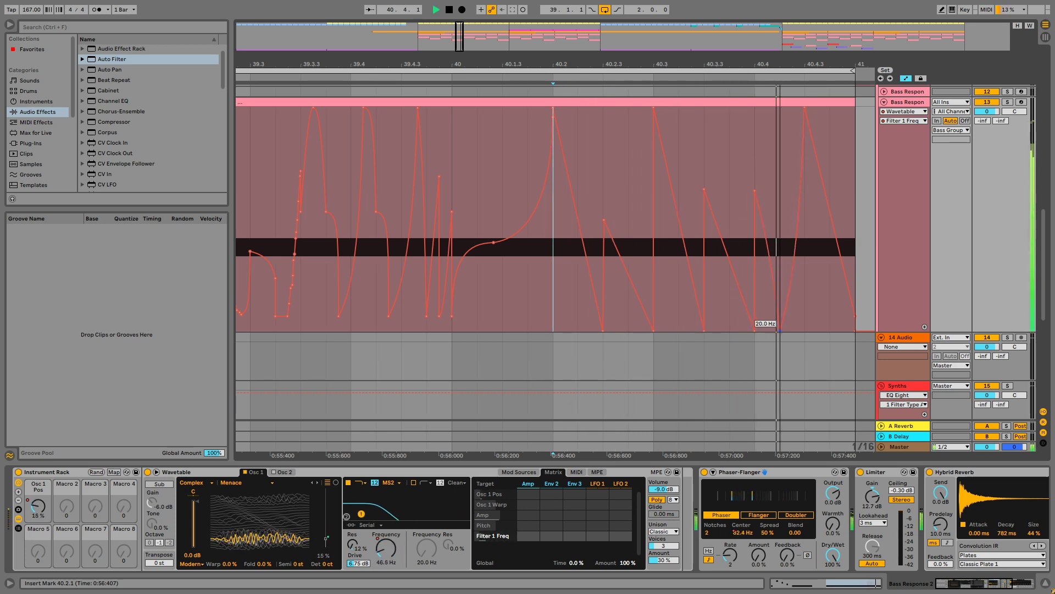
pyautogui.moveTo(754, 188); pyautogui.dragTo(755, 108)
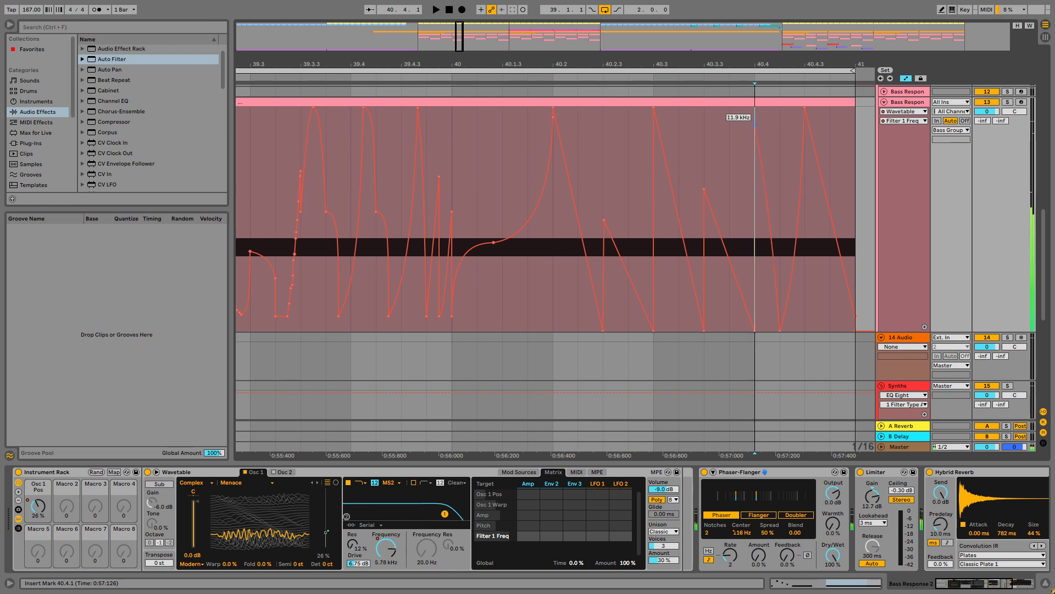
pyautogui.click(703, 153)
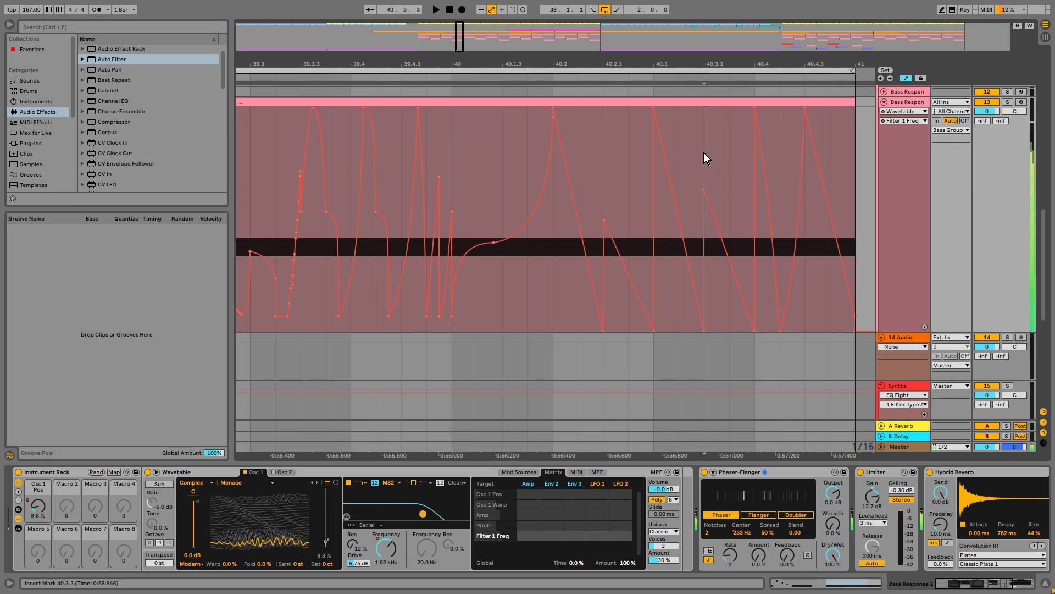
# - Shift the Filter 1 Freq peaks at 40.2.3 and 40.3.3 slightly later in time and play from 40.2.1
pyautogui.click(559, 276)
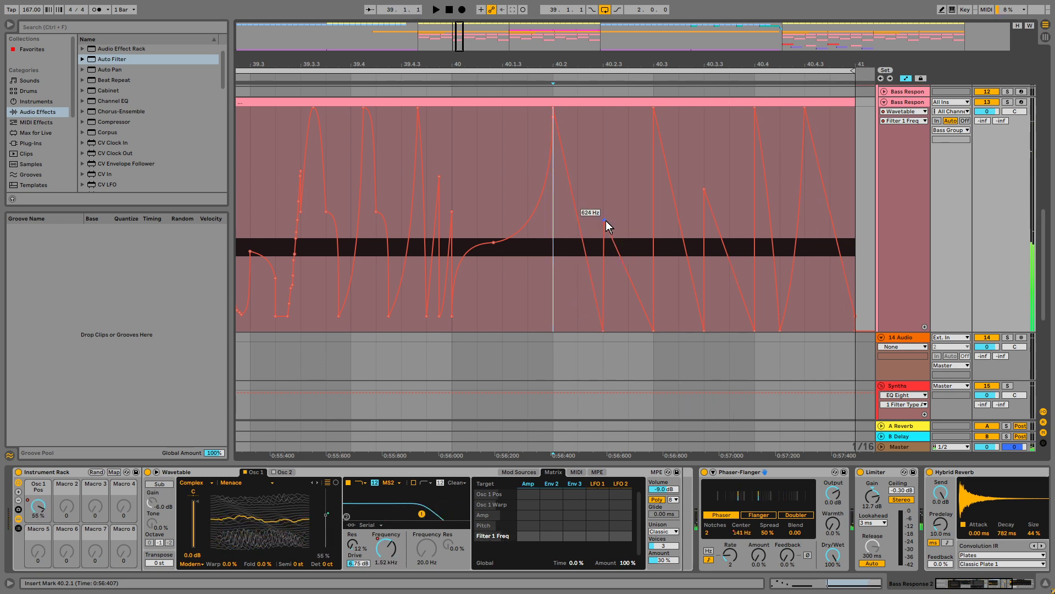
pyautogui.press('space')
pyautogui.moveTo(605, 219); pyautogui.dragTo(612, 219)
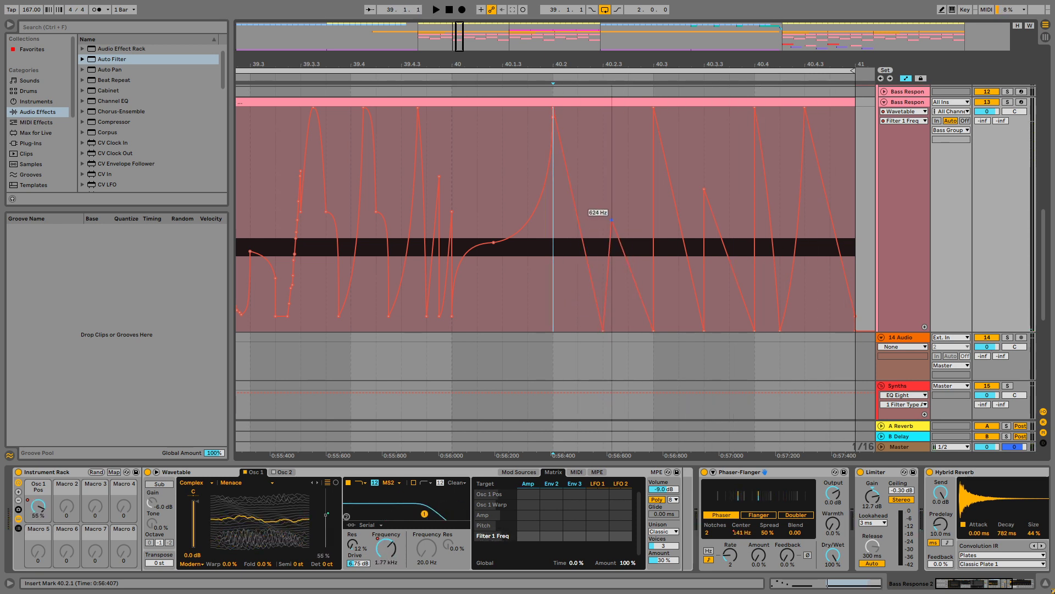
pyautogui.moveTo(701, 187); pyautogui.dragTo(713, 187)
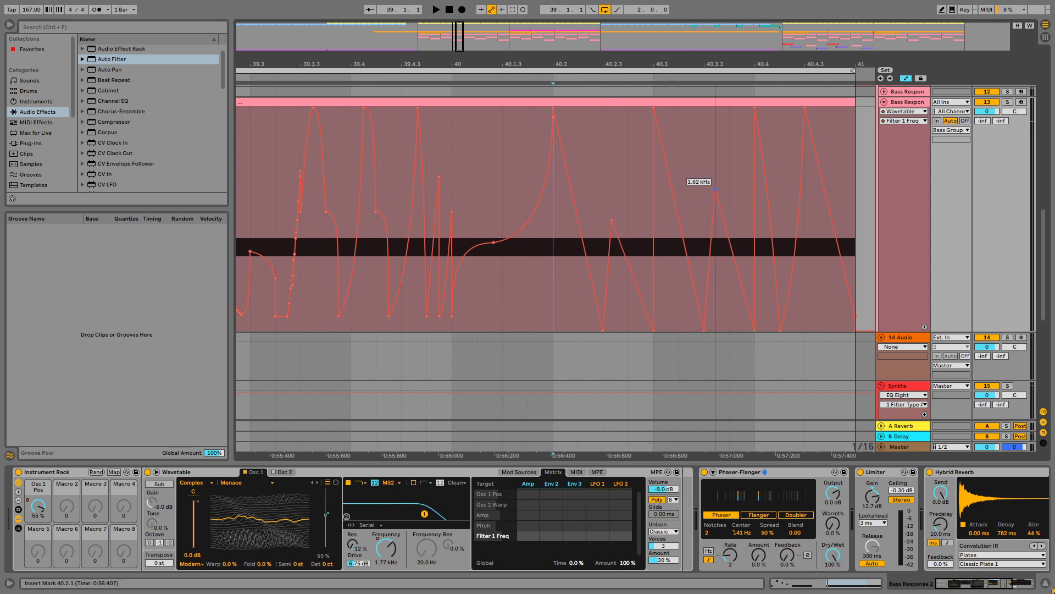
pyautogui.press('space')
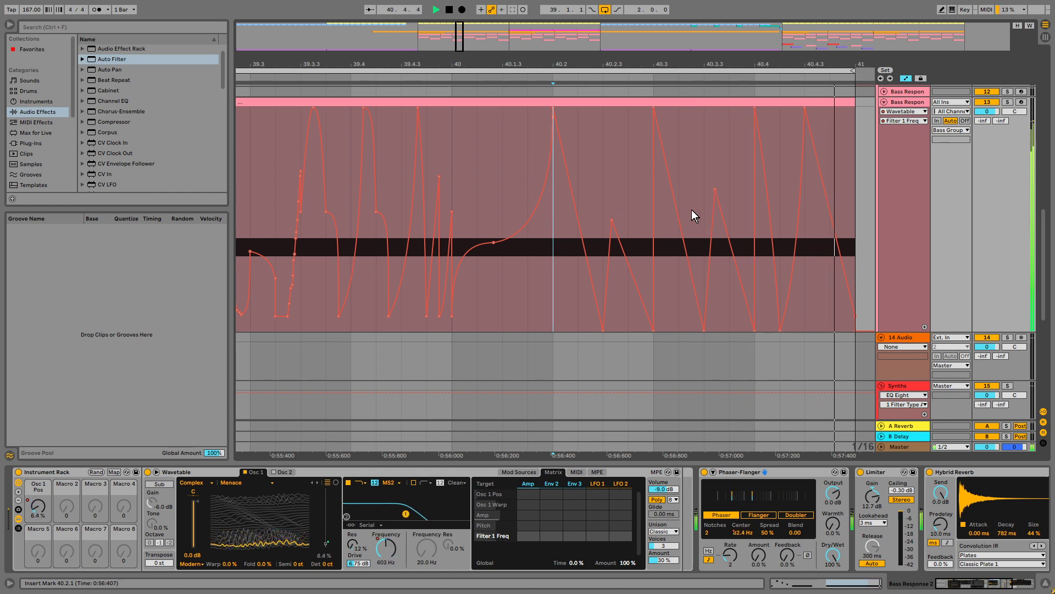
# - Move the two shorter peaks following 40.2.3 and 40.3.3 slightly back toward their grid lines and play the result
pyautogui.press('space')
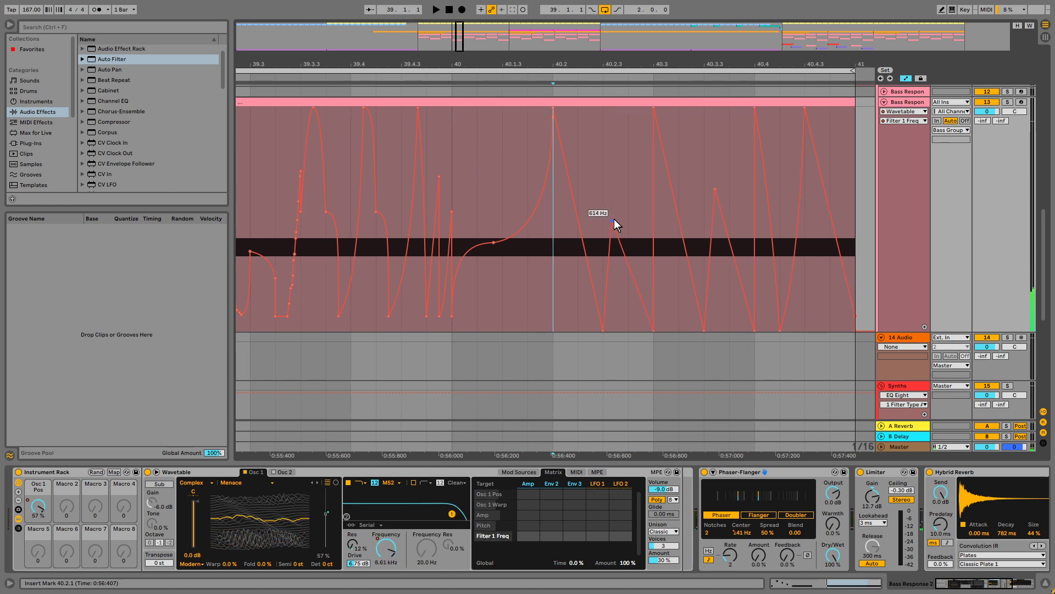
pyautogui.moveTo(611, 220); pyautogui.dragTo(608, 219)
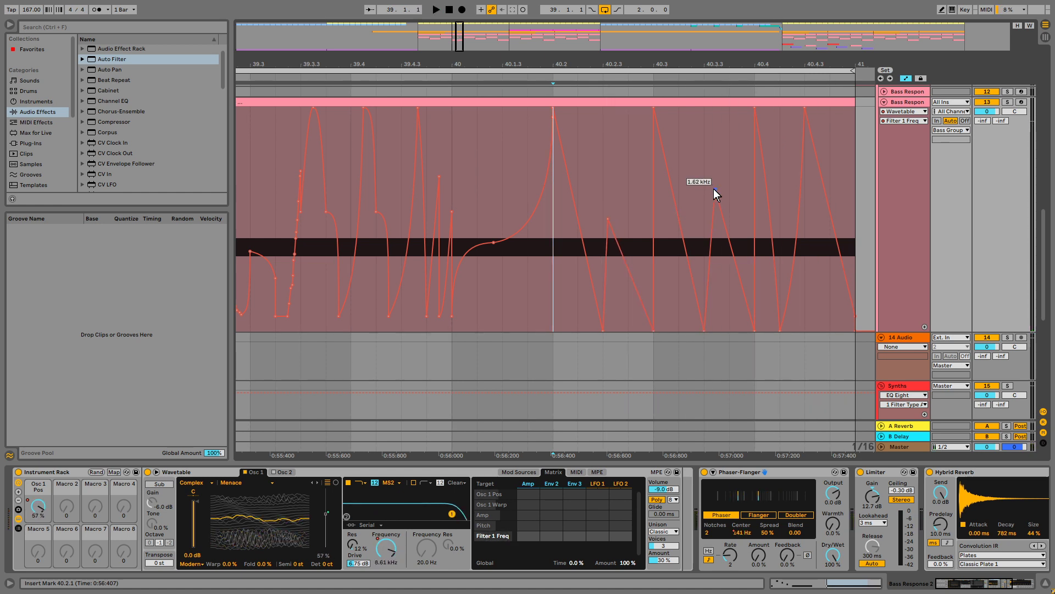
pyautogui.moveTo(714, 189); pyautogui.dragTo(710, 188)
pyautogui.press('space')
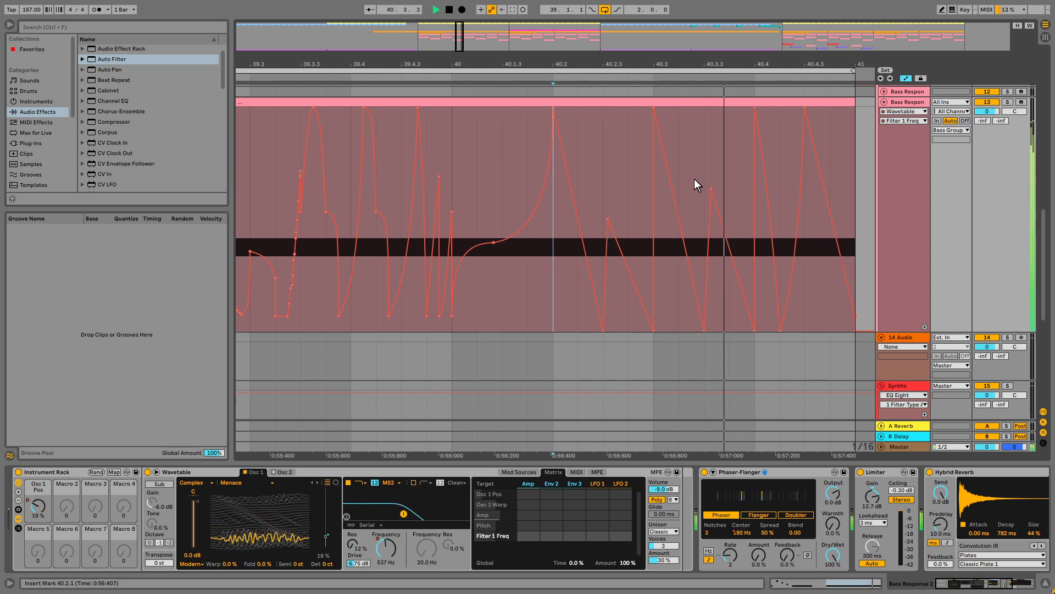
# - Return the shorter peak to the 40.3.3 grid line, shift the full-height peak at 40.3.1 slightly later, and play the result
pyautogui.press('space')
pyautogui.moveTo(710, 189); pyautogui.dragTo(704, 189)
pyautogui.moveTo(651, 110); pyautogui.dragTo(663, 108)
pyautogui.press('space')
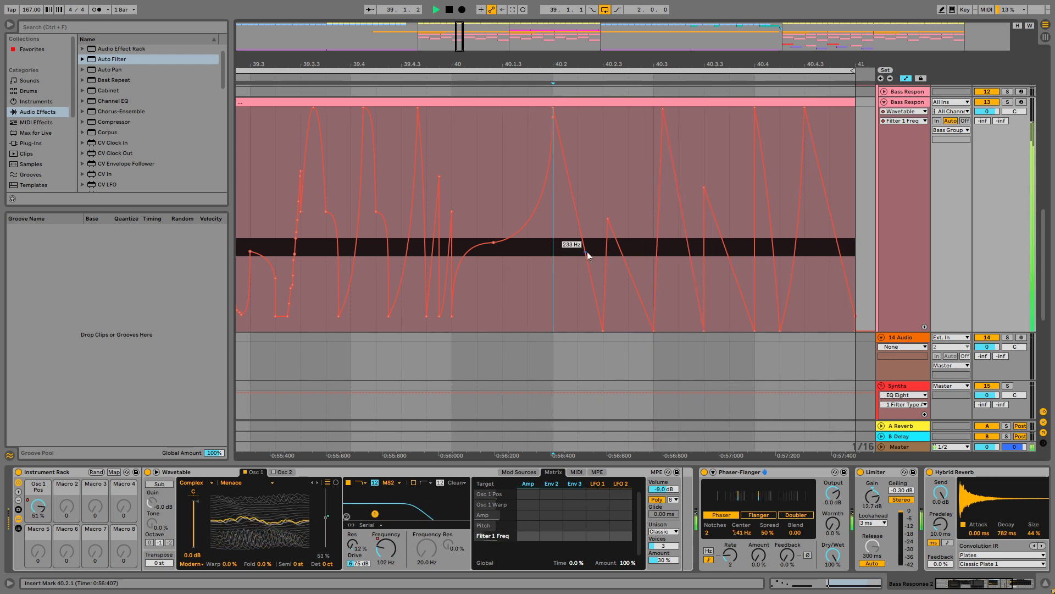
# - Turn off the Hybrid Reverb on the bass response track and play the whole clip from 39.1.1
pyautogui.press('space')
pyautogui.press('space')
pyautogui.moveTo(481, 33); pyautogui.dragTo(481, 7)
pyautogui.press('space')
pyautogui.press('space')
pyautogui.click(929, 472)
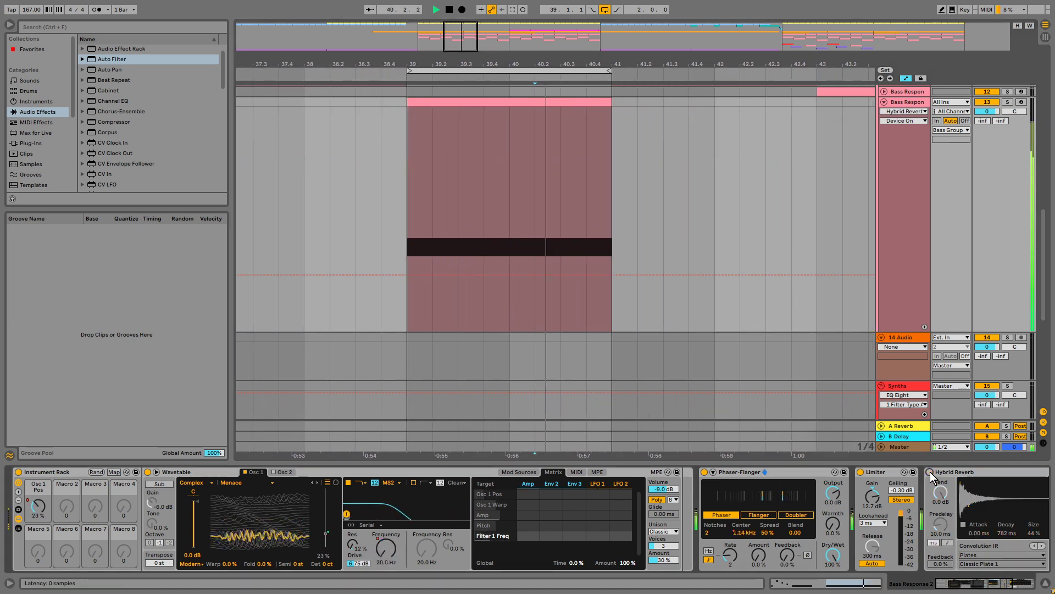
pyautogui.press('space')
pyautogui.press('space')
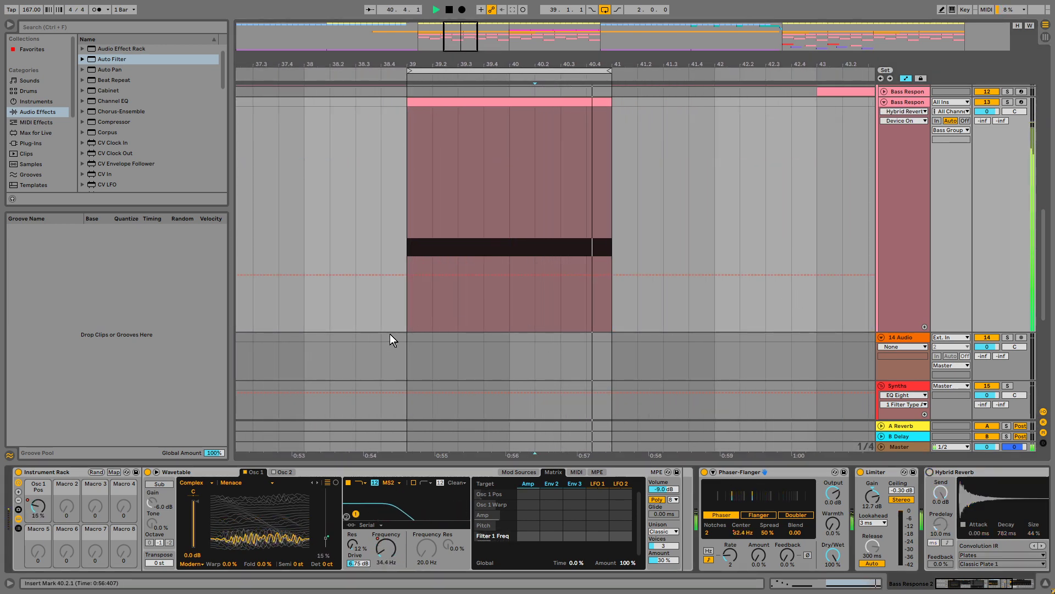
pyautogui.click(407, 238)
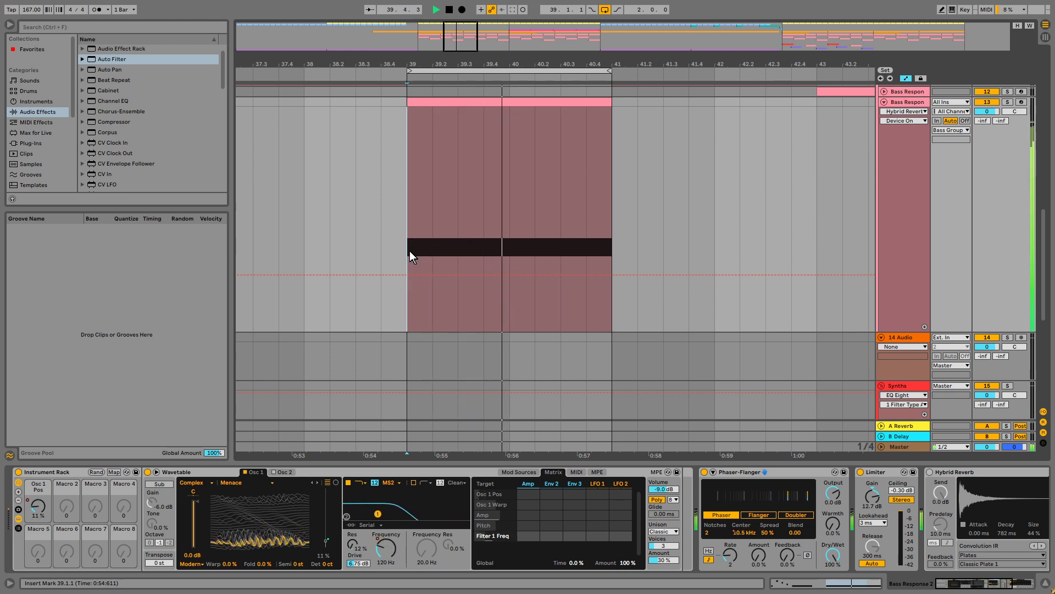
pyautogui.press('space')
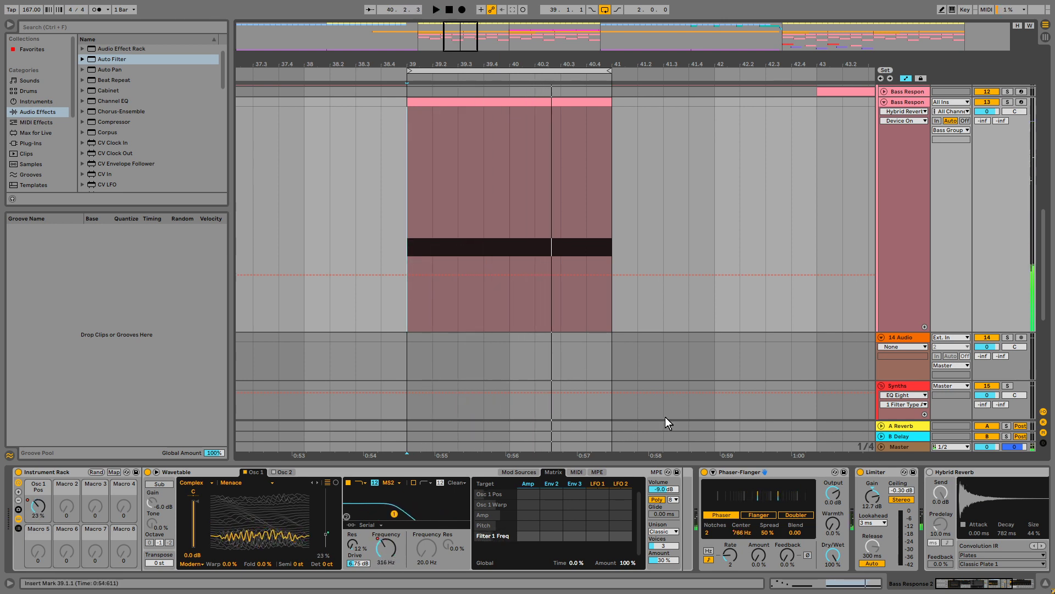
pyautogui.press('space')
# - Show the Wavetable Filter 1 Freq automation for the clip and raise the breakpoint at 39.3.1 to about 3.34 kHz
pyautogui.click(388, 548)
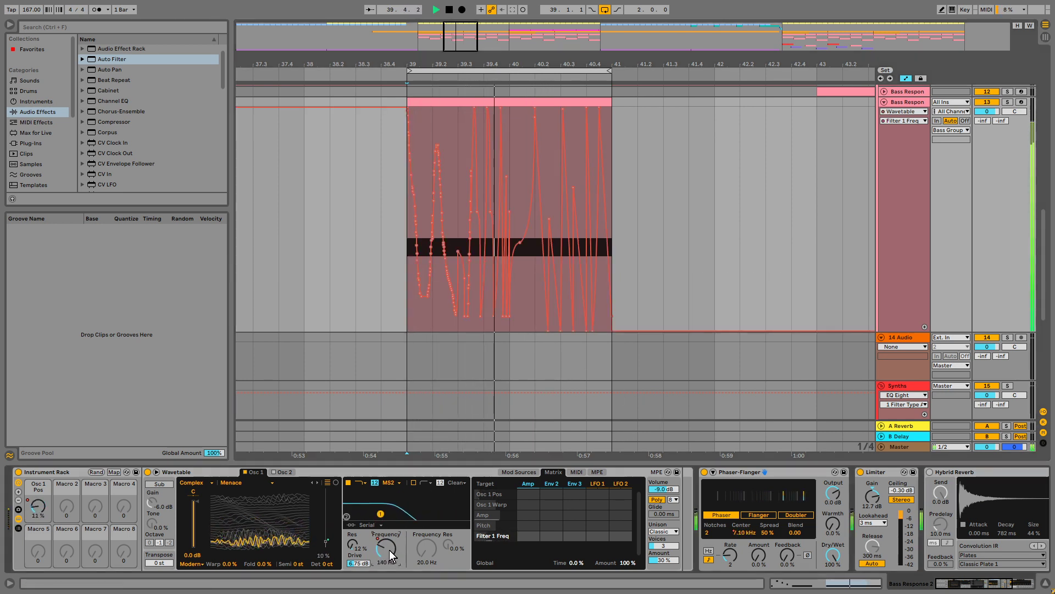
pyautogui.press('z')
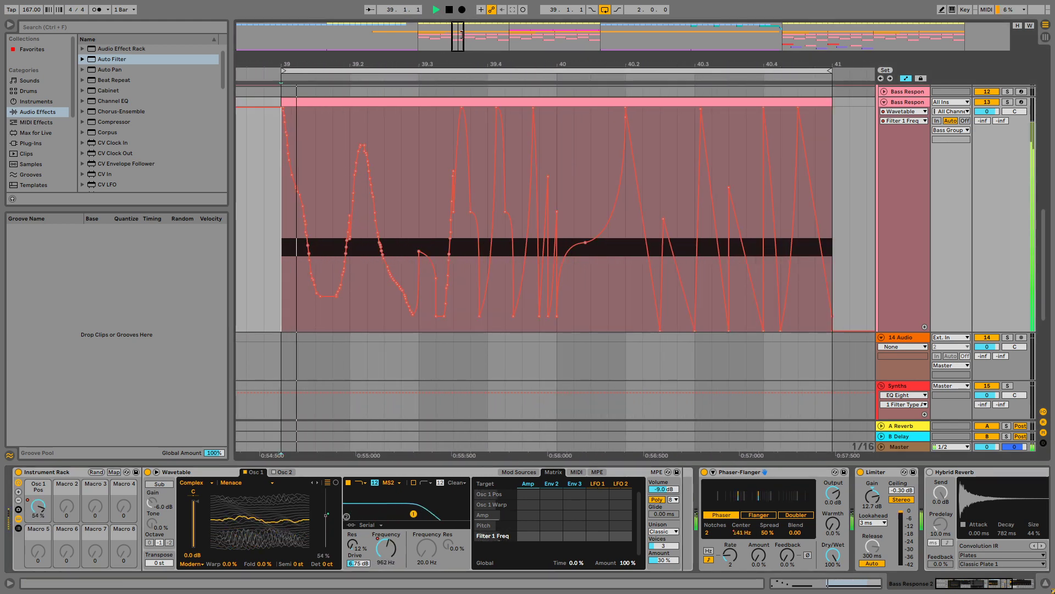
pyautogui.moveTo(419, 251); pyautogui.dragTo(419, 166)
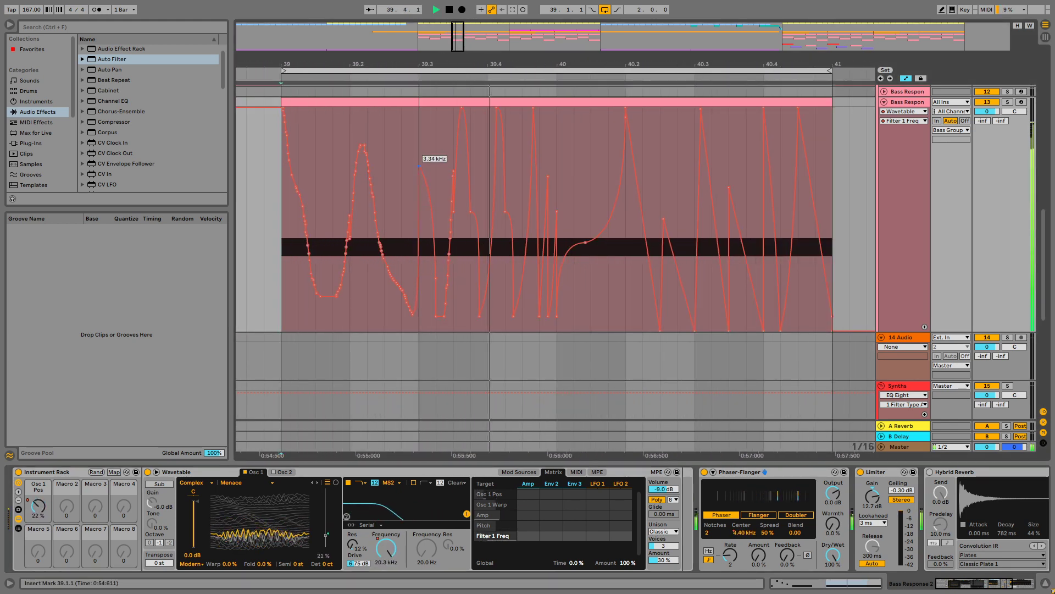
# - Delete the automation breakpoints between 39.3.2 and 39.3.4 and raise the breakpoint at 39.3.4 to about 14.3 kHz
pyautogui.moveTo(458, 109); pyautogui.dragTo(471, 109)
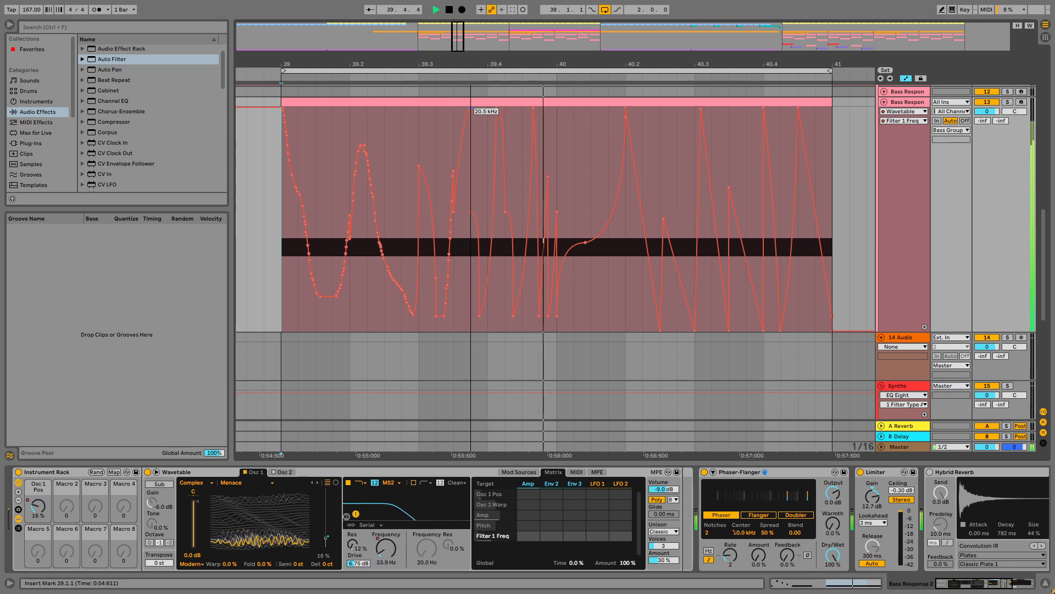
pyautogui.moveTo(466, 195); pyautogui.dragTo(440, 264)
pyautogui.press('space')
pyautogui.press('Delete')
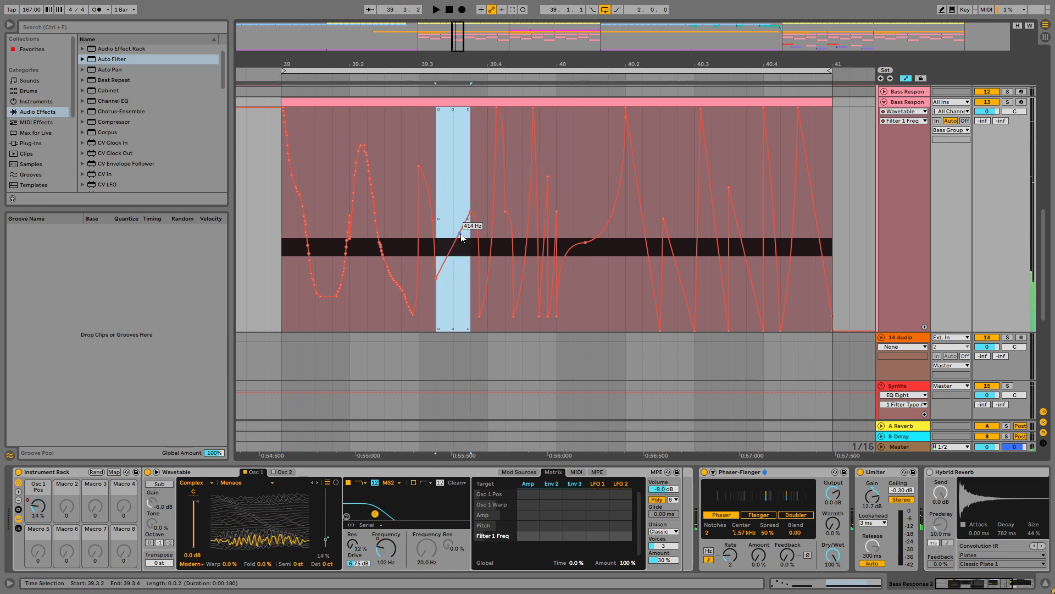
pyautogui.click(483, 170)
pyautogui.moveTo(466, 218); pyautogui.dragTo(466, 183)
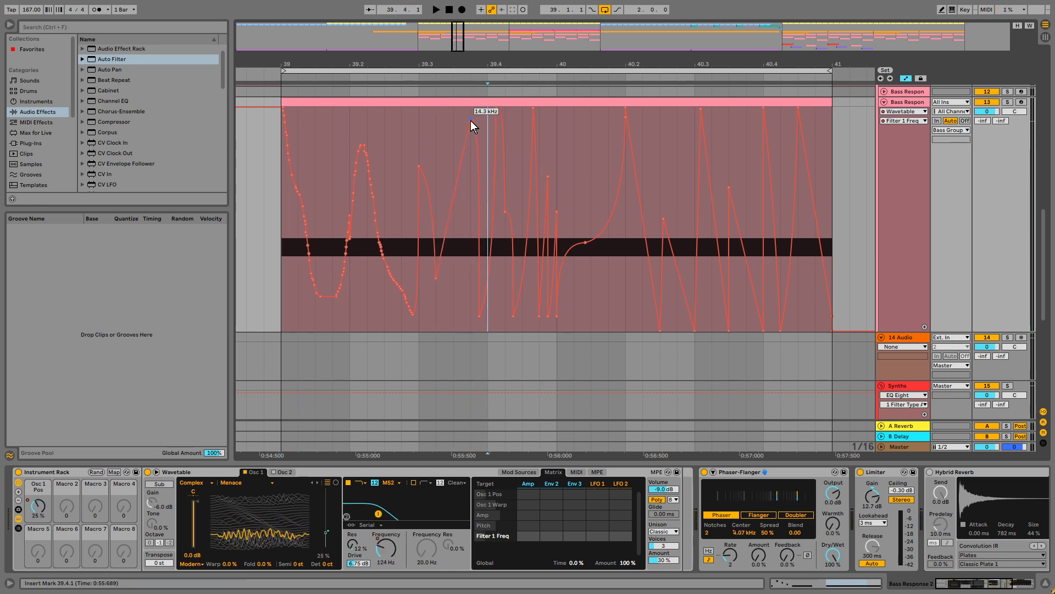
# - Play from 39.3.1, bend the rising segment after 39.3.2 into a curve, and move its peak to just before 39.4
pyautogui.click(424, 138)
pyautogui.press('space')
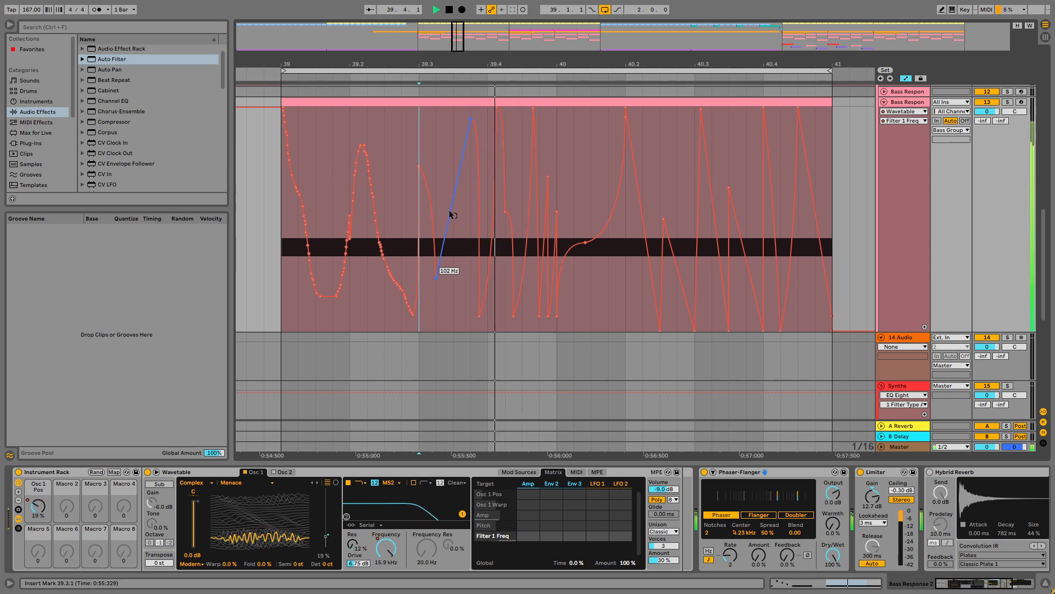
pyautogui.moveTo(450, 214); pyautogui.dragTo(418, 141)
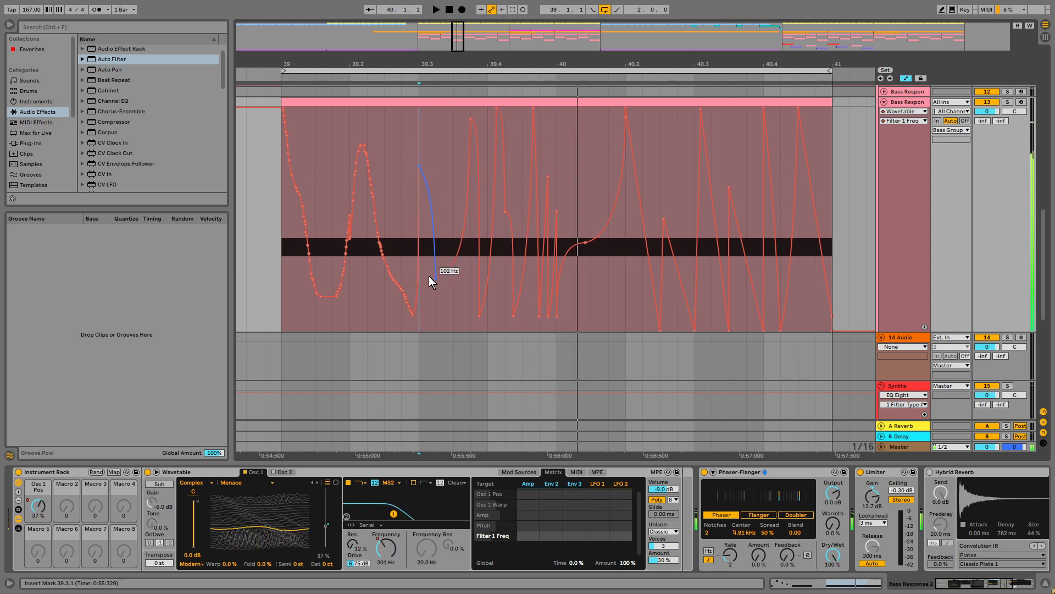
pyautogui.moveTo(466, 116)
pyautogui.mouseDown()
pyautogui.moveTo(453, 110)
pyautogui.moveTo(480, 111)
pyautogui.mouseUp()
# - Play from 39.1.1 and replace the low breakpoint at 39.3.2 with one at 39.3.3, at about 102 Hz
pyautogui.click(279, 209)
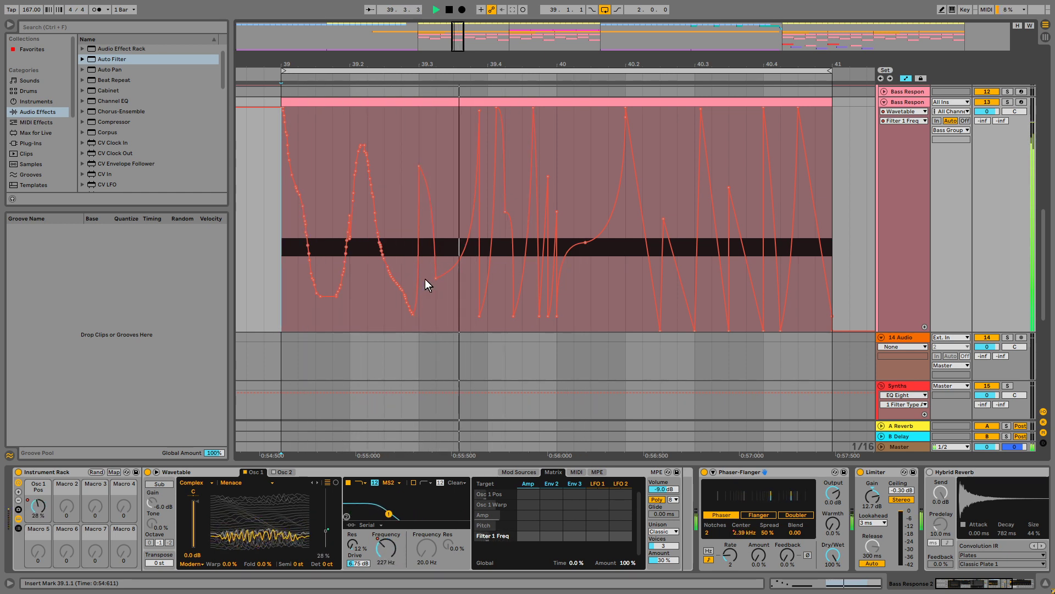
pyautogui.click(454, 277)
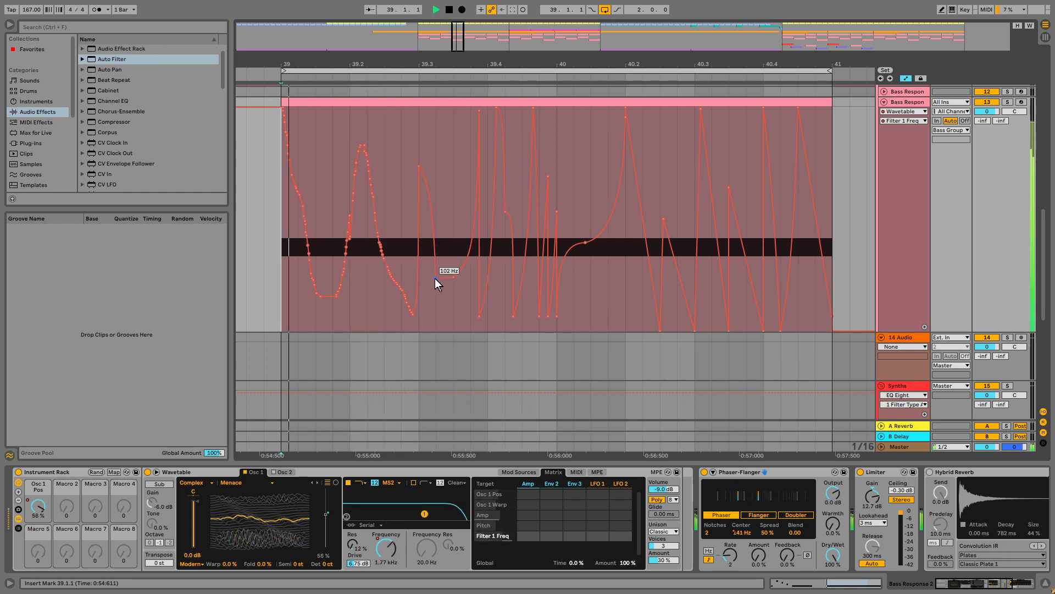
pyautogui.click(436, 275)
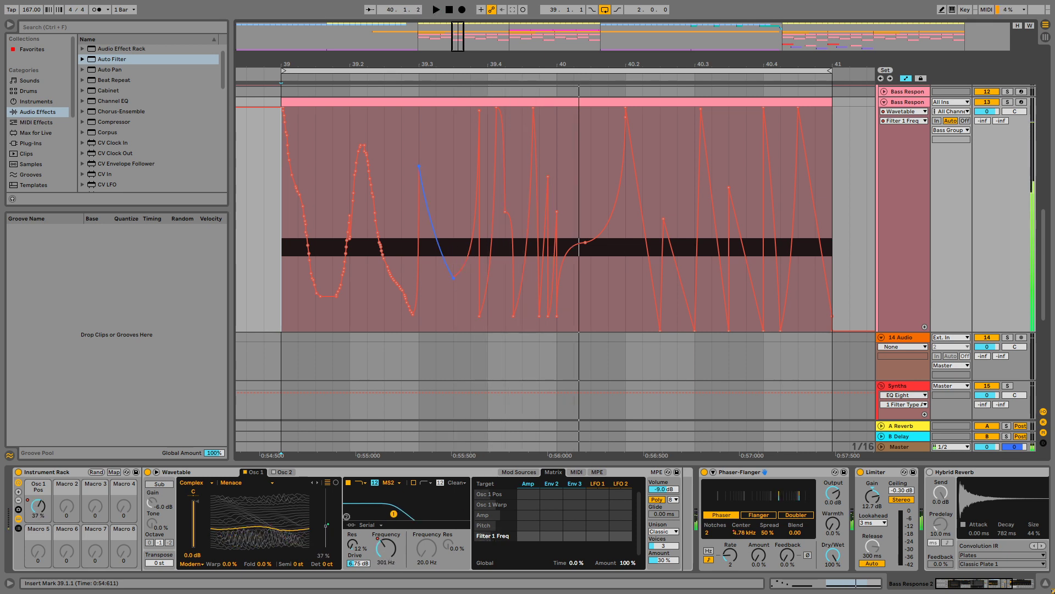
# - Bend the falling segment from 39.3.1 into an outward curve ending at about 56.2 Hz at 39.3.3, and listen to it
pyautogui.click(430, 244)
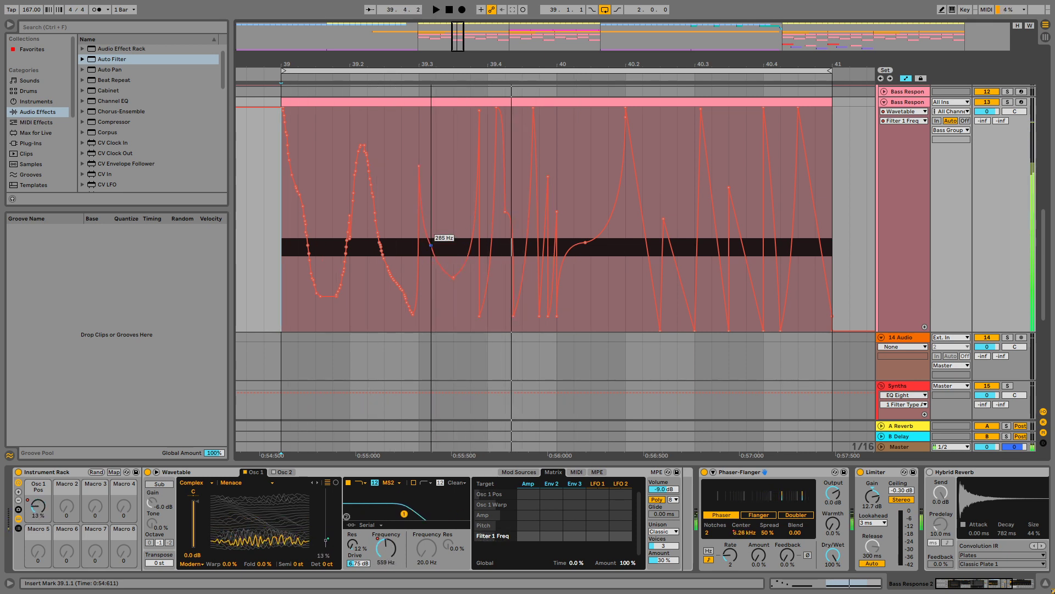
pyautogui.click(431, 245)
pyautogui.click(438, 235)
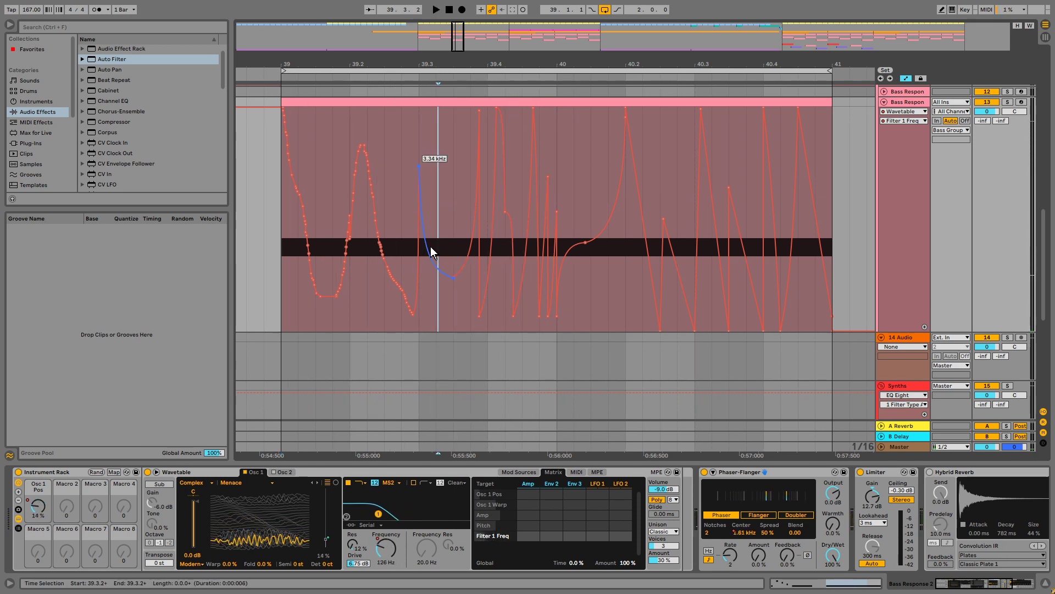
pyautogui.click(436, 225)
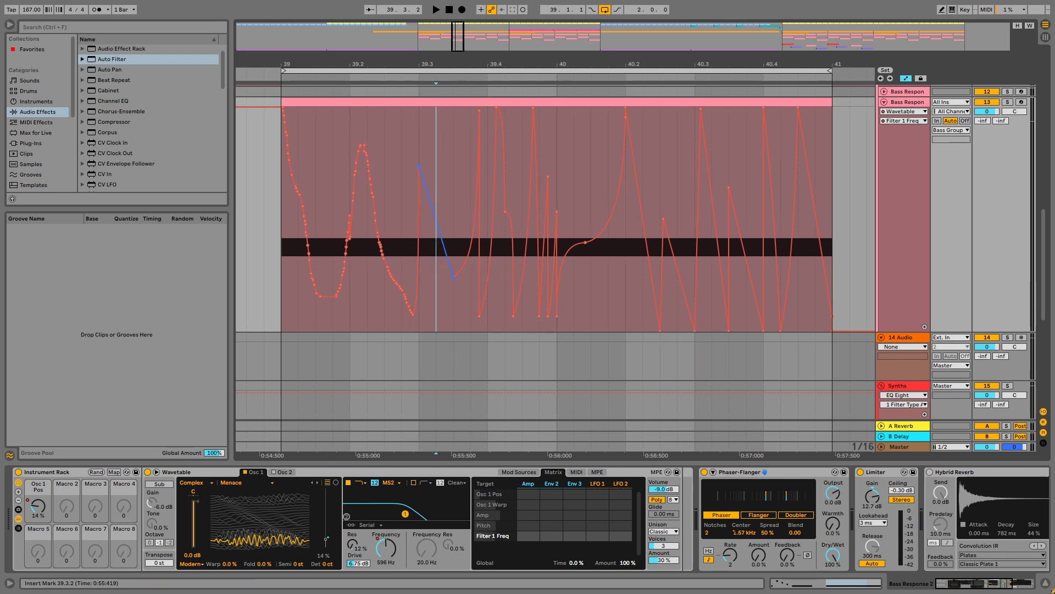
pyautogui.click(421, 233)
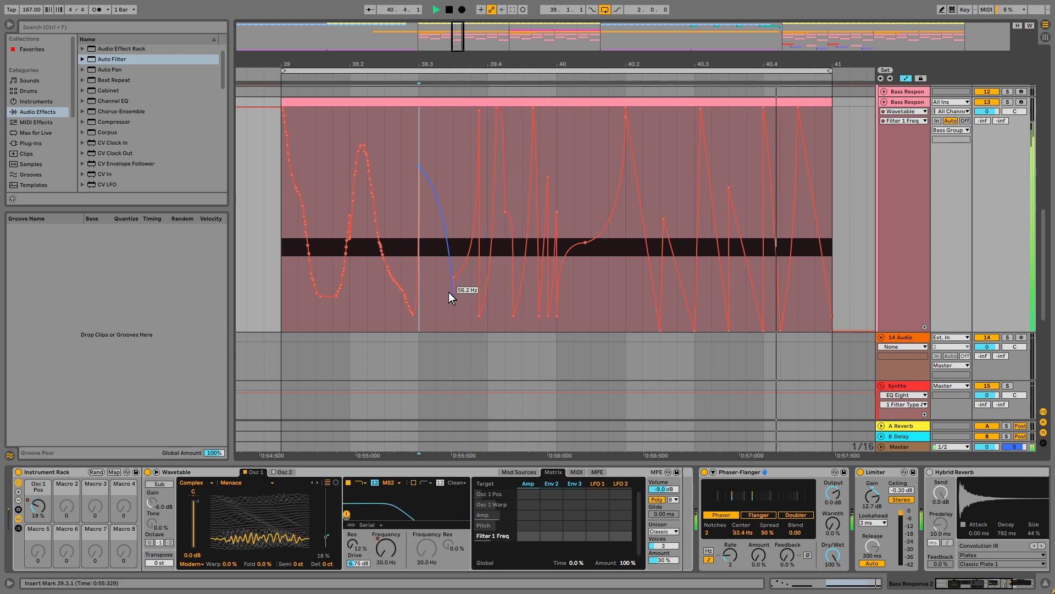
pyautogui.press('space')
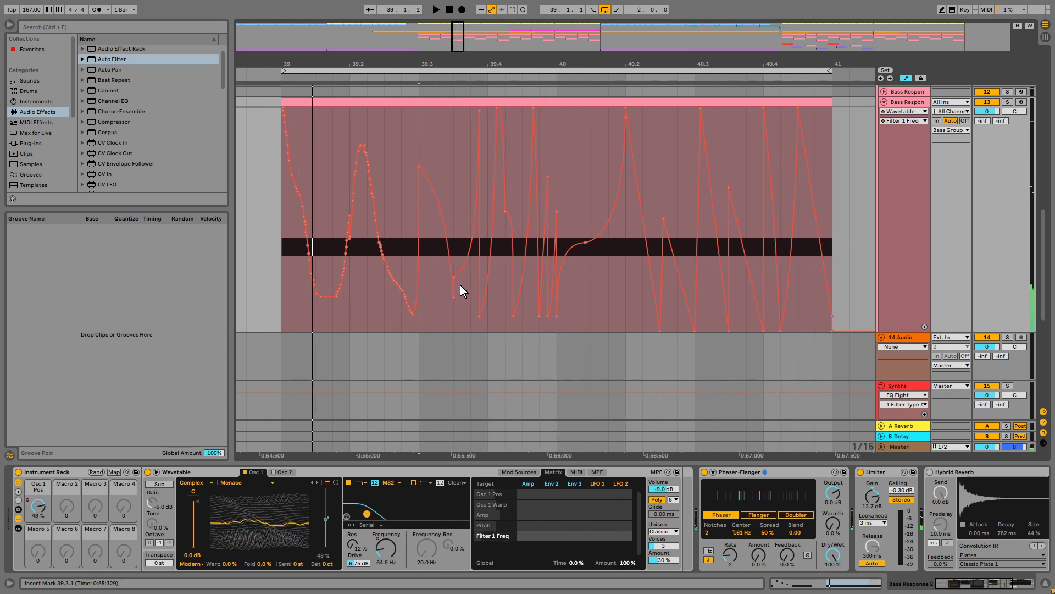
pyautogui.moveTo(477, 206)
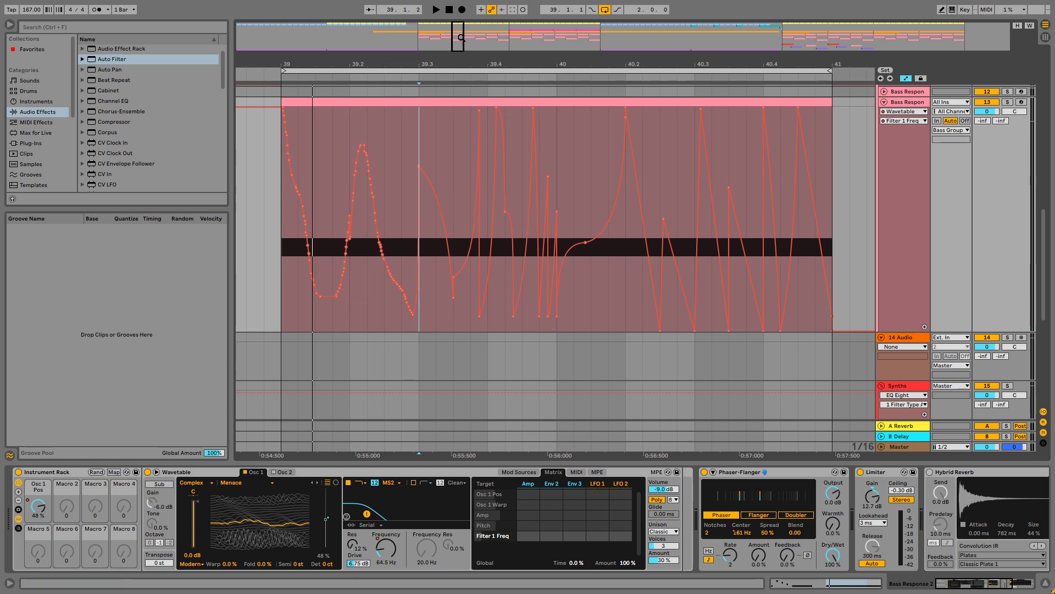
pyautogui.moveTo(460, 38); pyautogui.dragTo(462, 48)
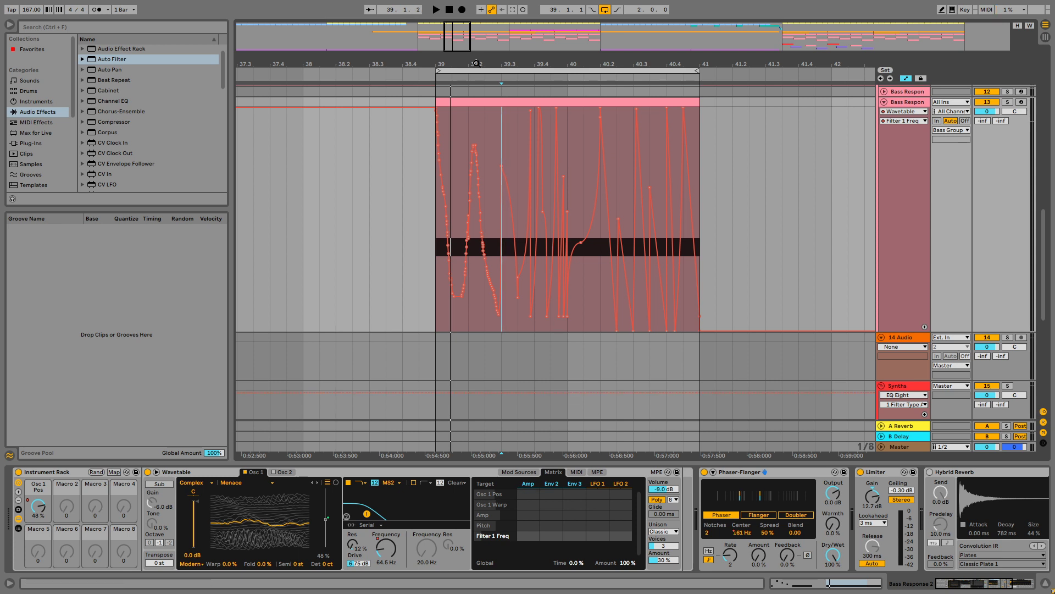
pyautogui.moveTo(460, 30); pyautogui.dragTo(461, 32)
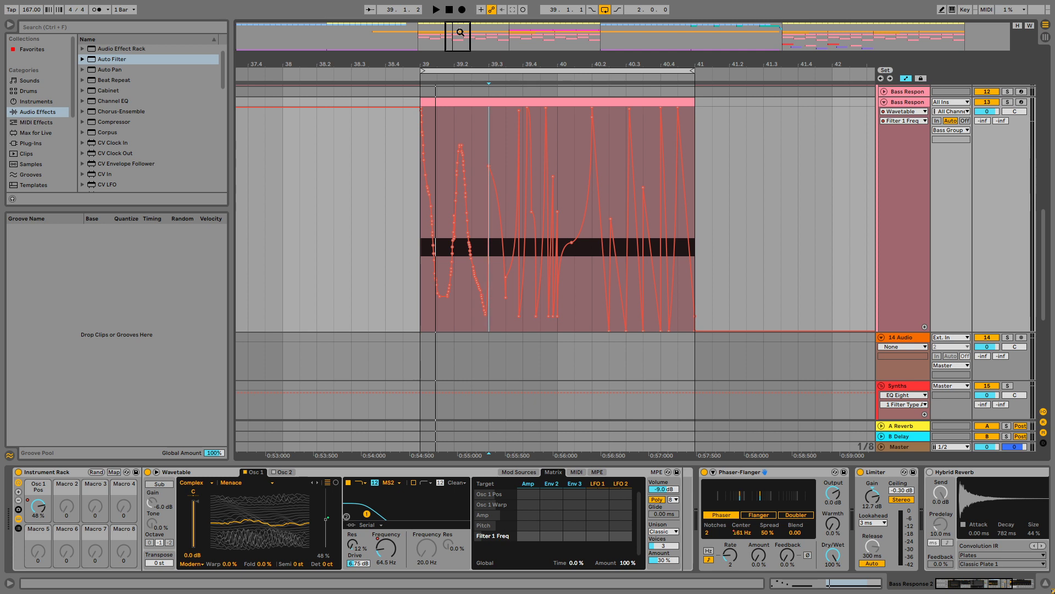
pyautogui.moveTo(460, 32); pyautogui.dragTo(481, 38)
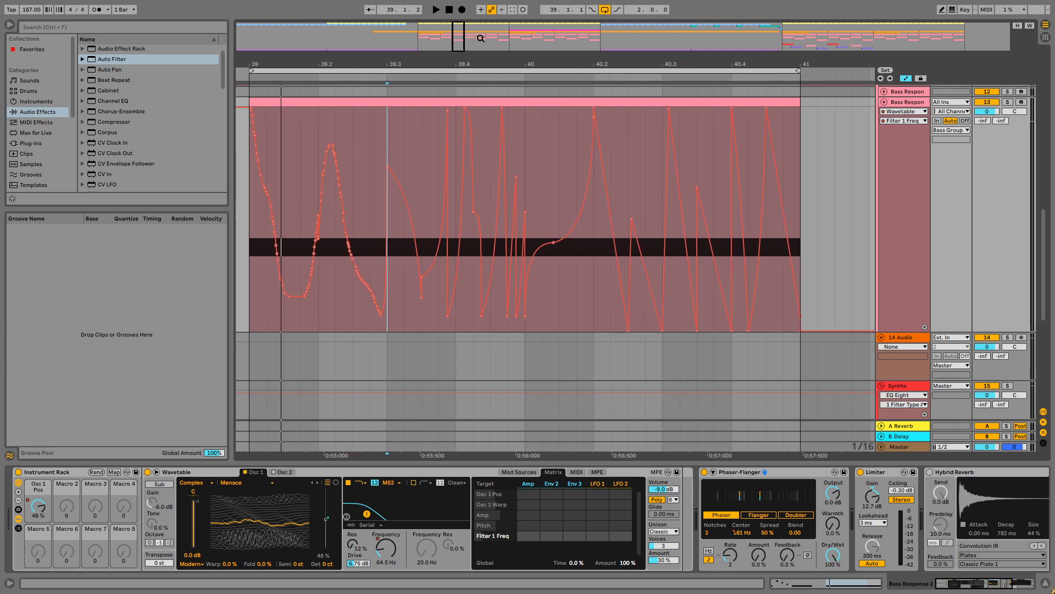